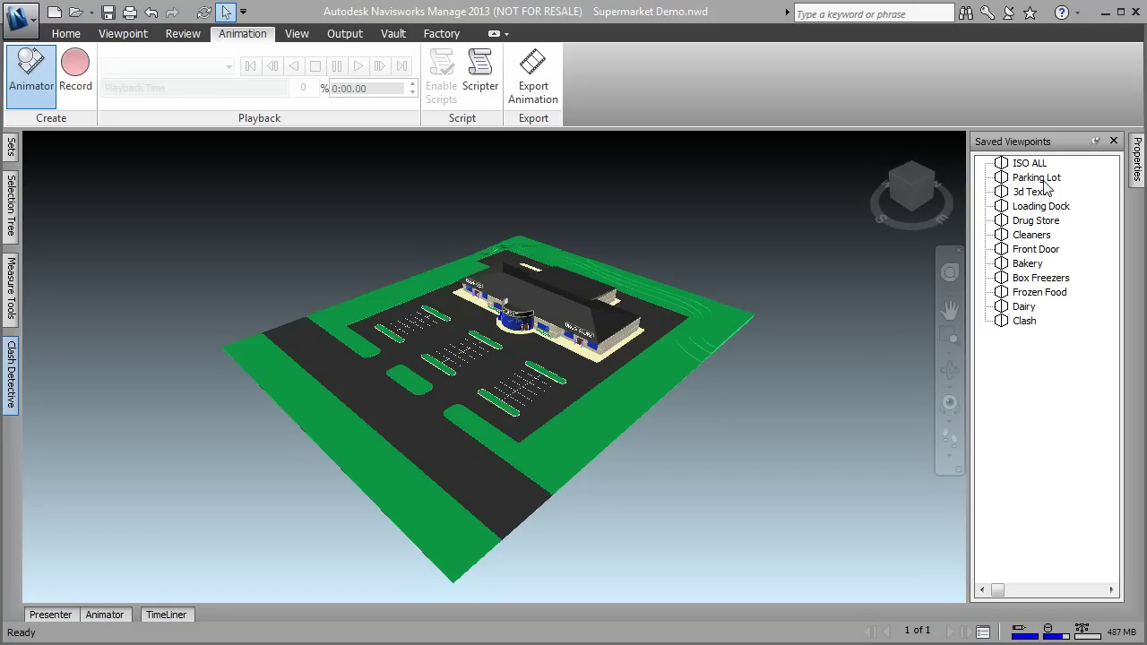
# Show the Parking Lot viewpoint of the supermarket model and walk through the store to examine its interior.
pyautogui.click(1042, 179)
pyautogui.moveTo(583, 454); pyautogui.dragTo(586, 414)
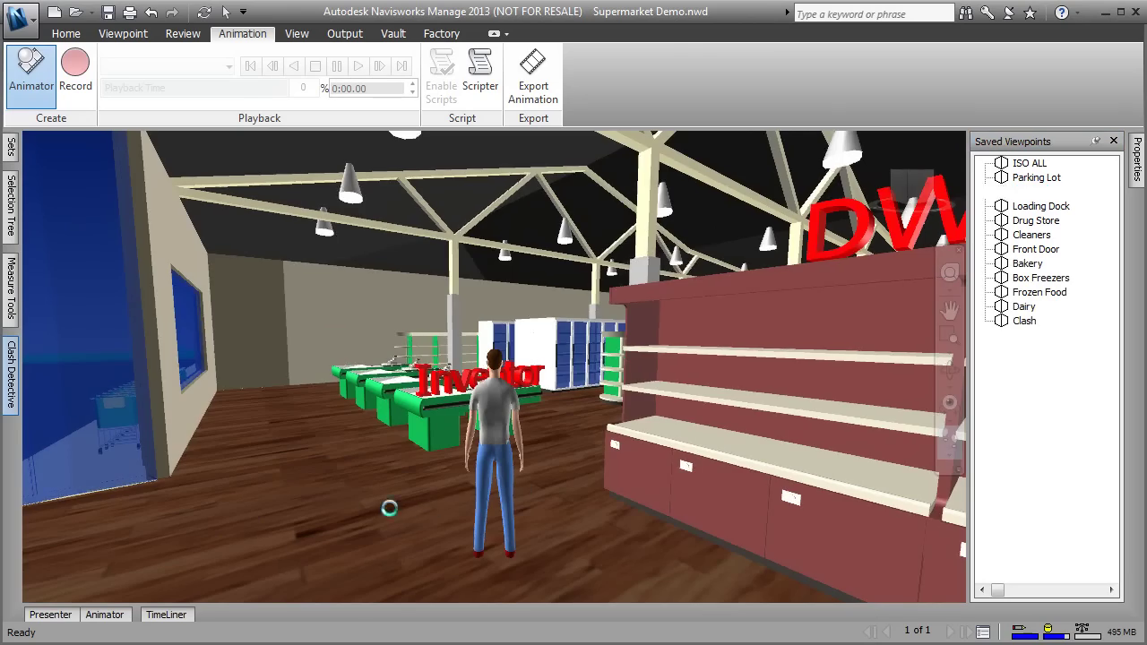
pyautogui.moveTo(389, 509)
pyautogui.mouseDown()
pyautogui.moveTo(328, 487)
pyautogui.moveTo(545, 495)
pyautogui.moveTo(564, 479)
pyautogui.moveTo(568, 535)
pyautogui.moveTo(640, 520)
pyautogui.moveTo(663, 475)
pyautogui.moveTo(514, 454)
pyautogui.moveTo(296, 497)
pyautogui.moveTo(312, 502)
pyautogui.moveTo(333, 463)
pyautogui.moveTo(318, 440)
pyautogui.moveTo(231, 445)
pyautogui.moveTo(281, 476)
pyautogui.mouseUp()
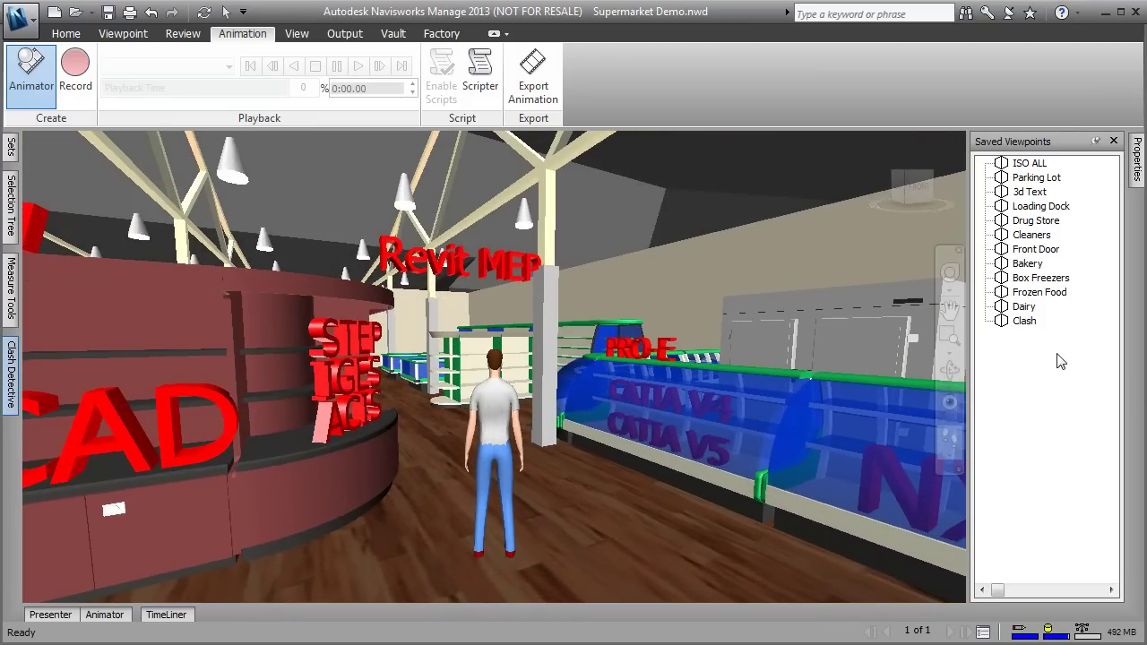
# Examine the Bakery, Box Freezers, Frozen Food and Dairy saved viewpoints, looking around the bakery and the dairy aisle.
pyautogui.click(1027, 263)
pyautogui.moveTo(615, 476); pyautogui.dragTo(574, 491)
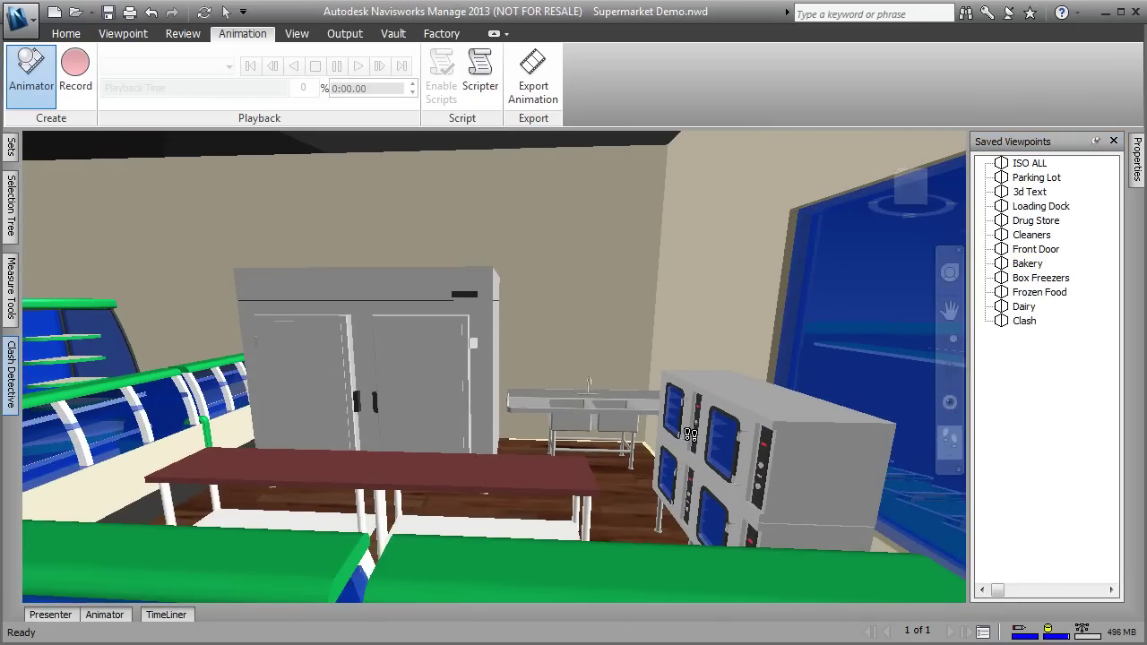
pyautogui.click(1032, 279)
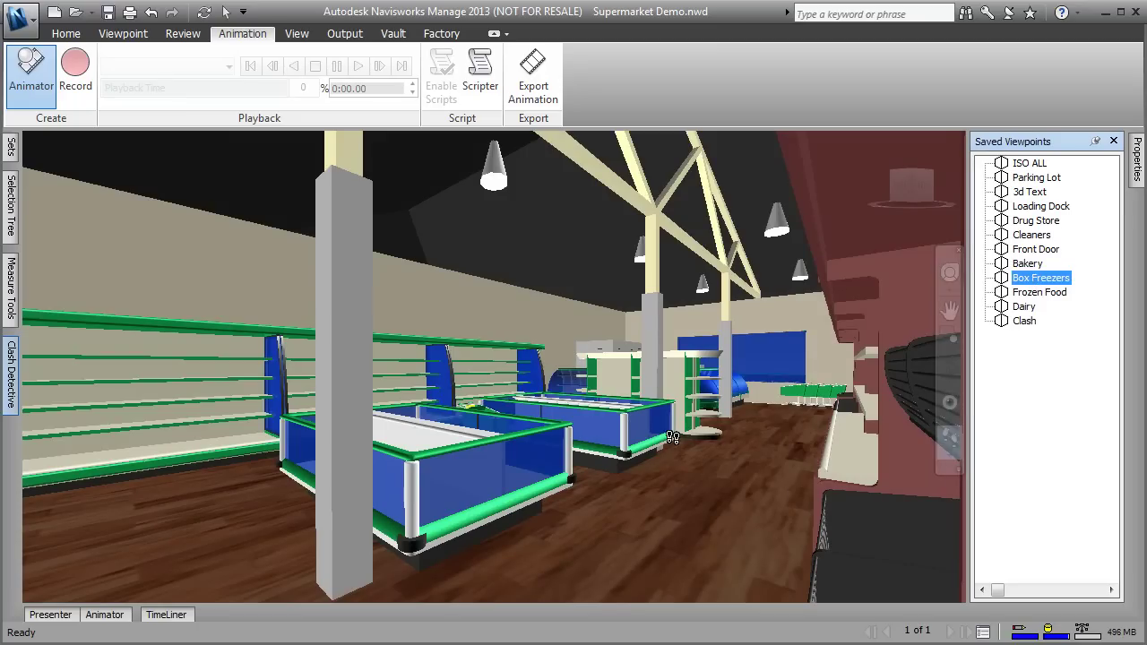
pyautogui.click(1041, 294)
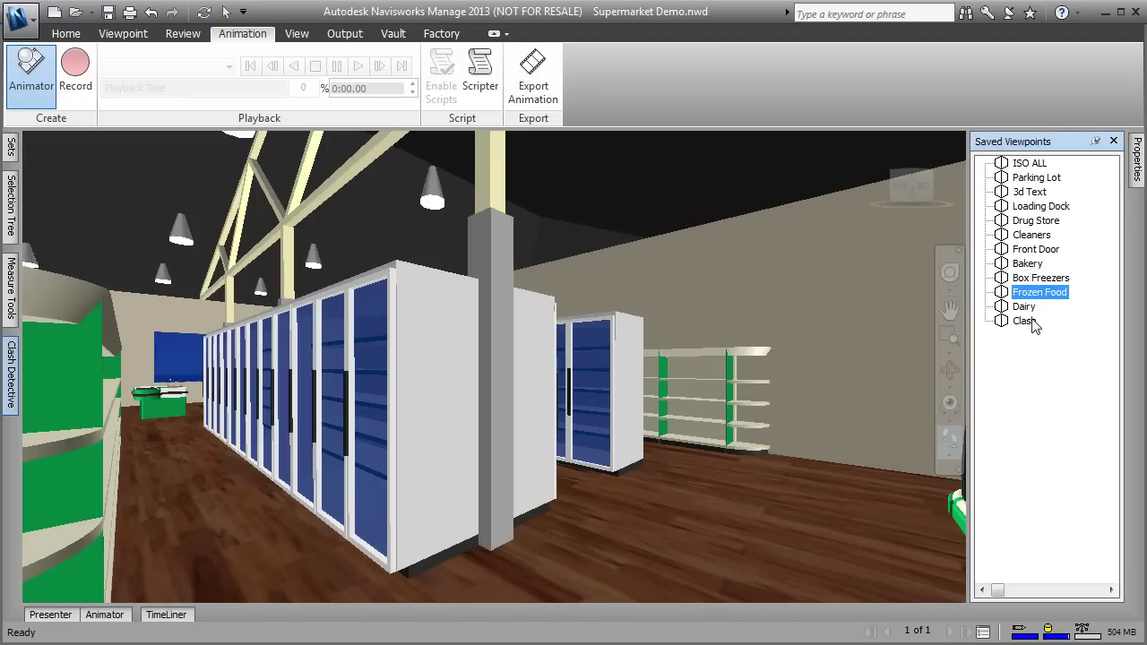
pyautogui.click(1028, 309)
pyautogui.moveTo(752, 383); pyautogui.dragTo(809, 450)
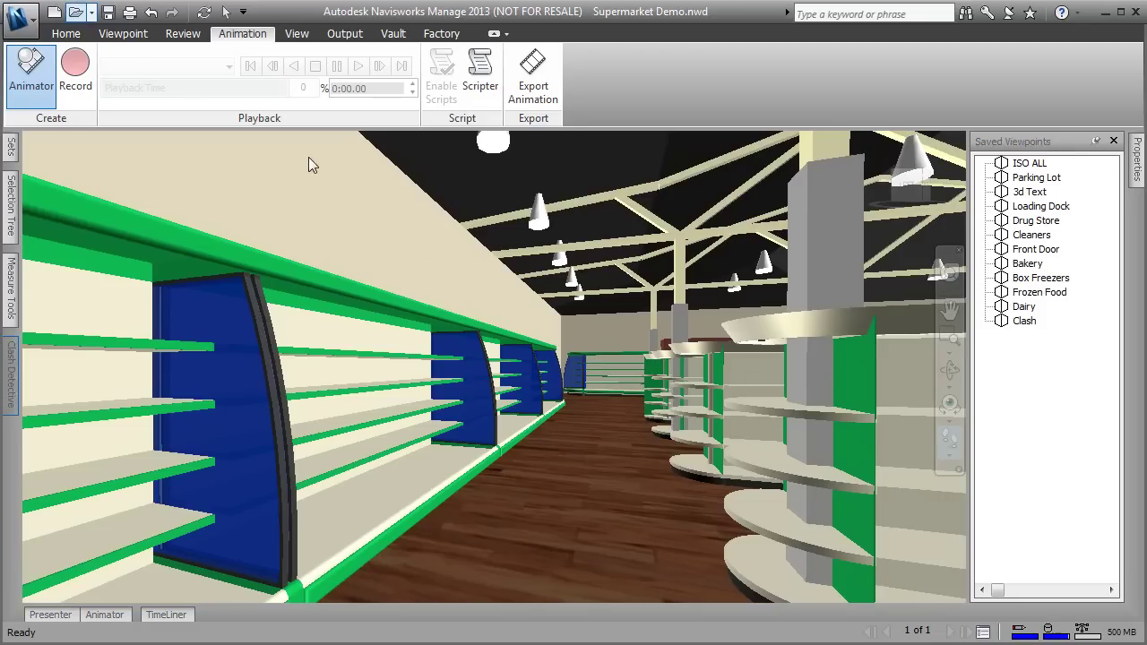
# Open the Bottle Factory Building model without saving changes to Supermarket Demo, and leave nothing selected.
pyautogui.doubleClick(471, 222)
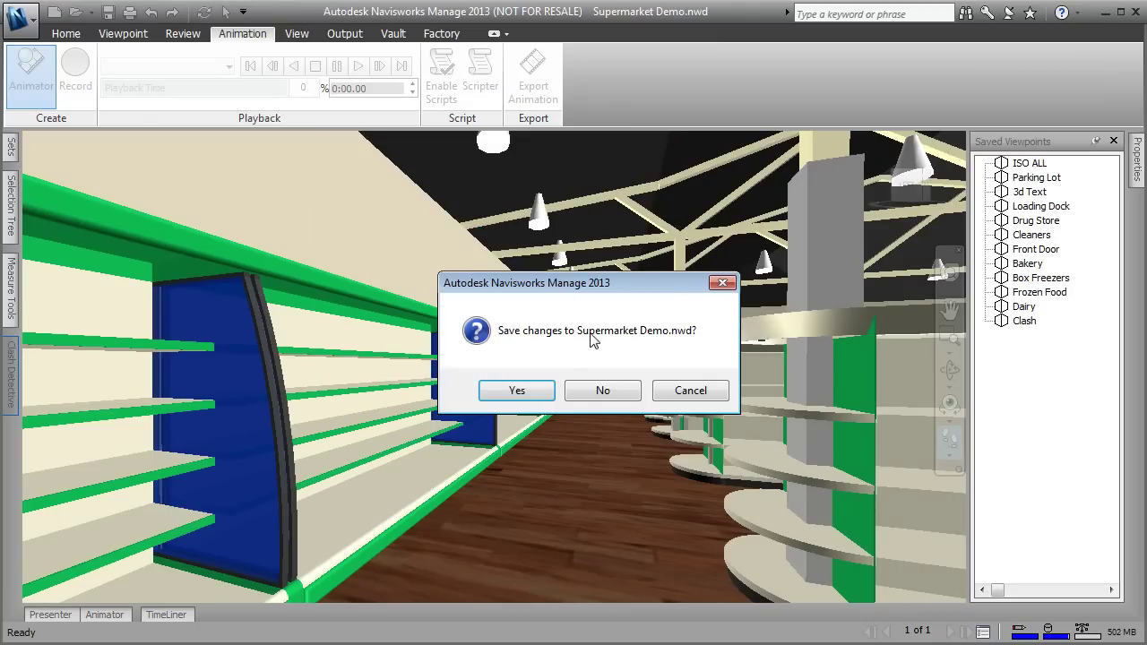
pyautogui.click(599, 395)
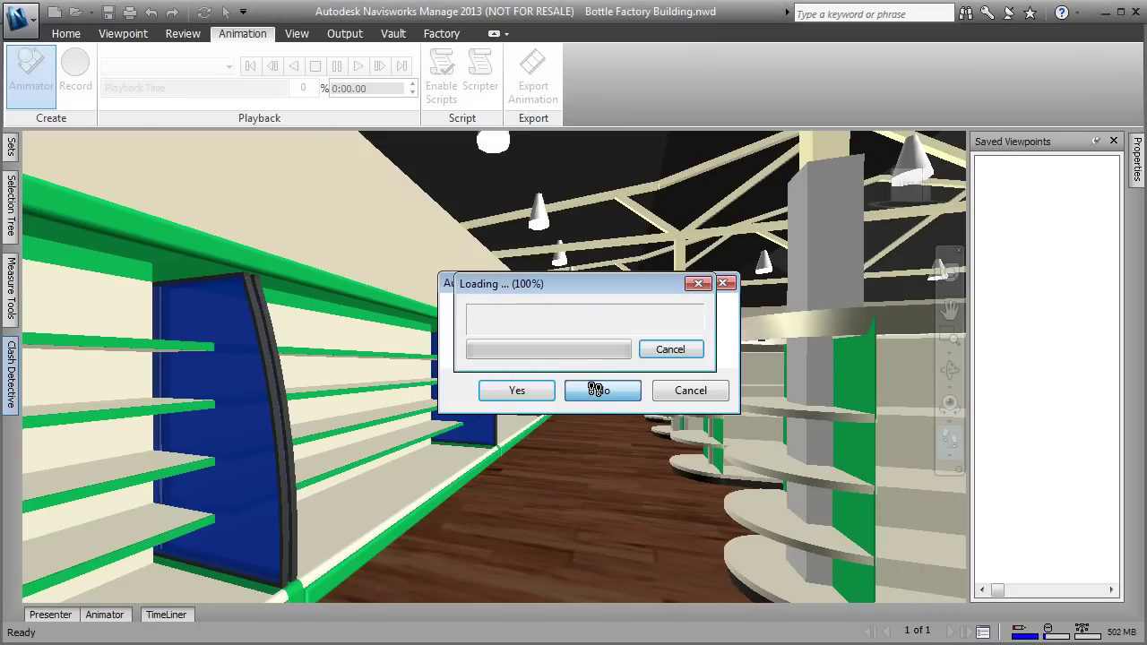
pyautogui.click(594, 388)
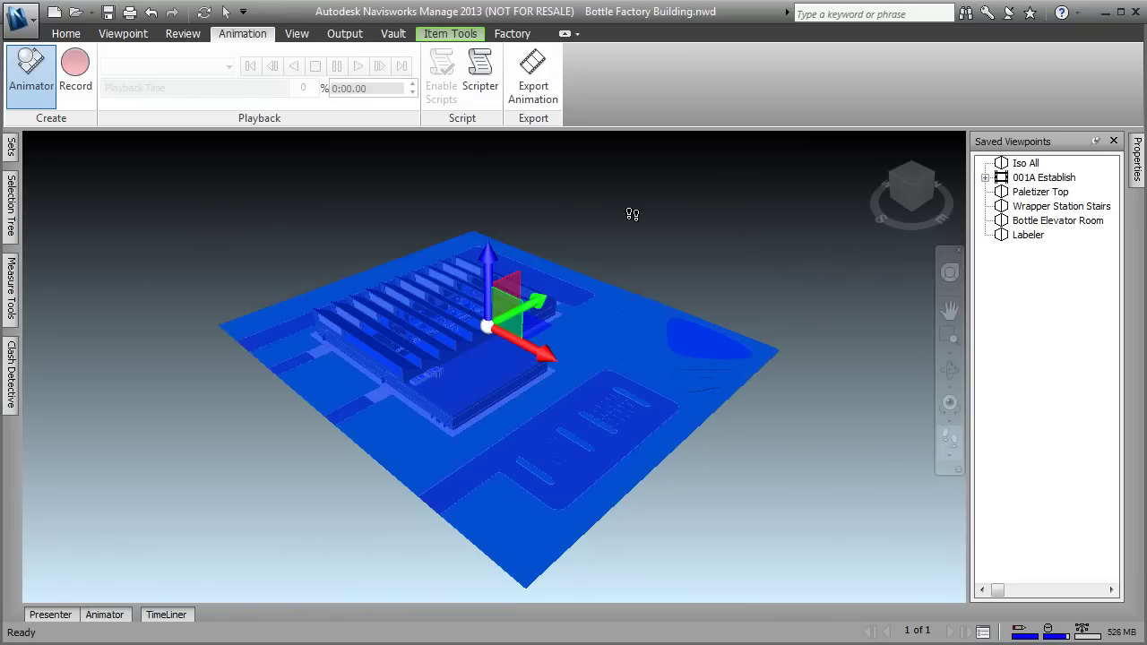
pyautogui.press('Escape')
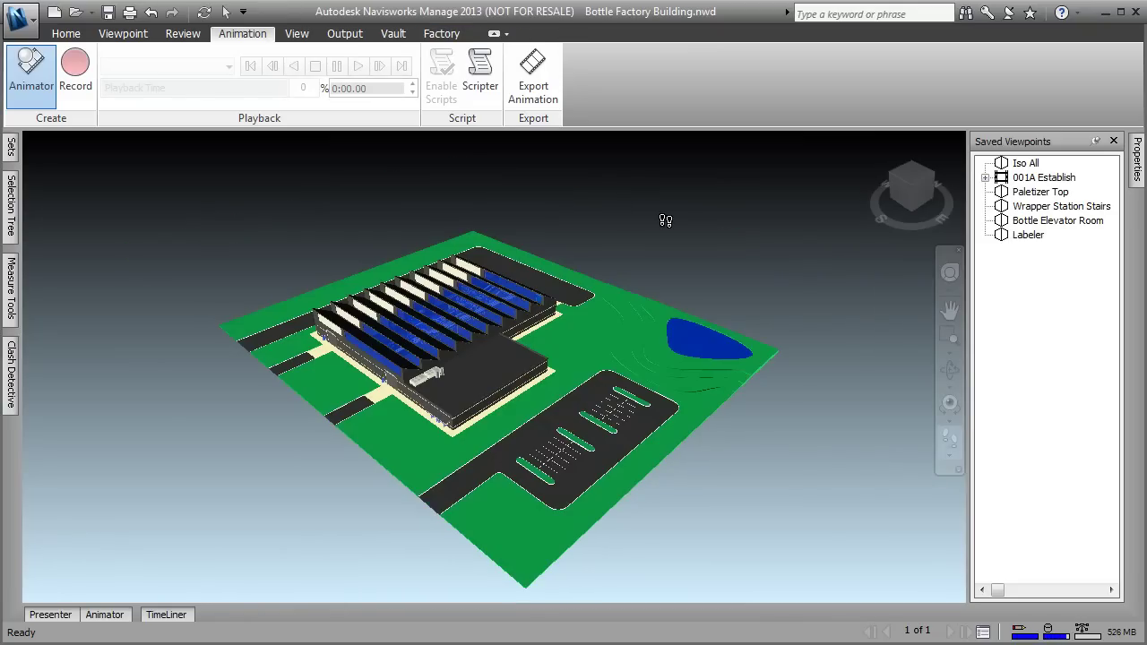
# Walk through the bottle factory from the Paletizer Top viewpoint to examine the conveyors and platforms.
pyautogui.click(1038, 194)
pyautogui.moveTo(549, 487); pyautogui.dragTo(371, 481)
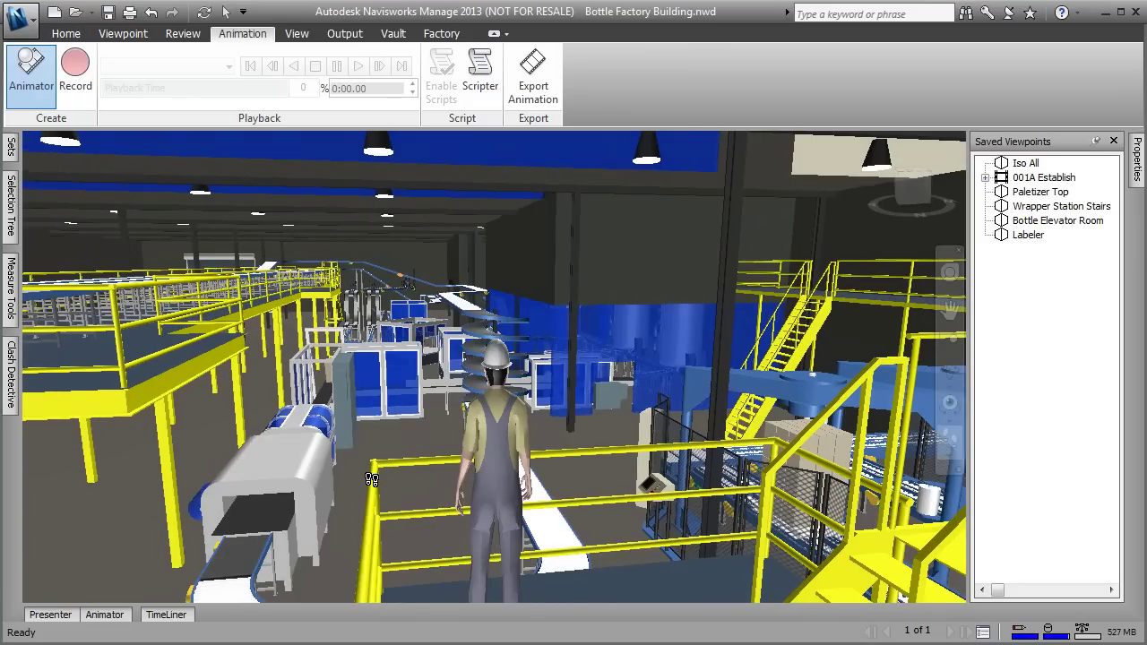
pyautogui.moveTo(409, 405); pyautogui.dragTo(292, 409)
pyautogui.moveTo(364, 404); pyautogui.dragTo(274, 385)
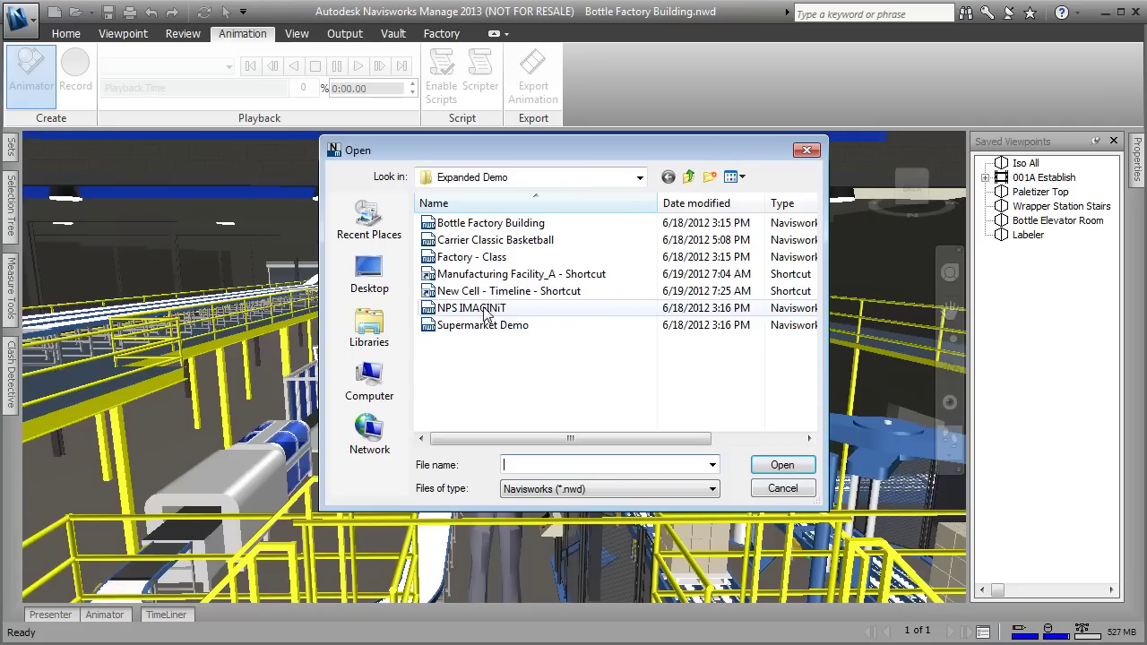
# Open the NPS IMAGINiT model without saving the current file, and leave nothing selected.
pyautogui.doubleClick(477, 309)
pyautogui.click(608, 390)
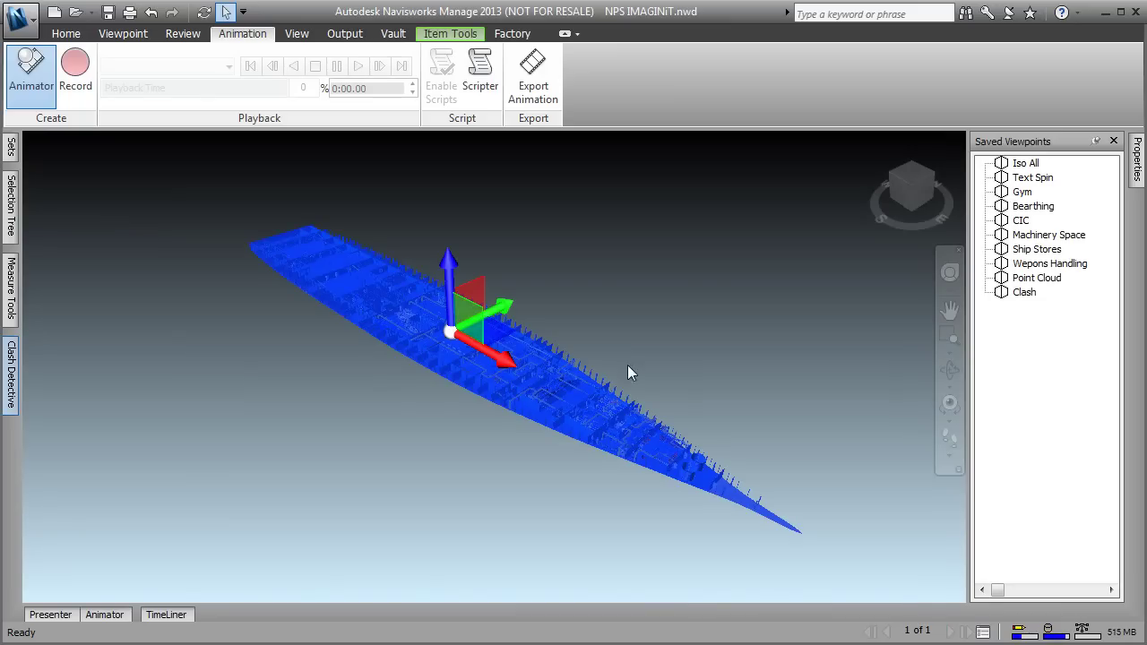
pyautogui.click(708, 289)
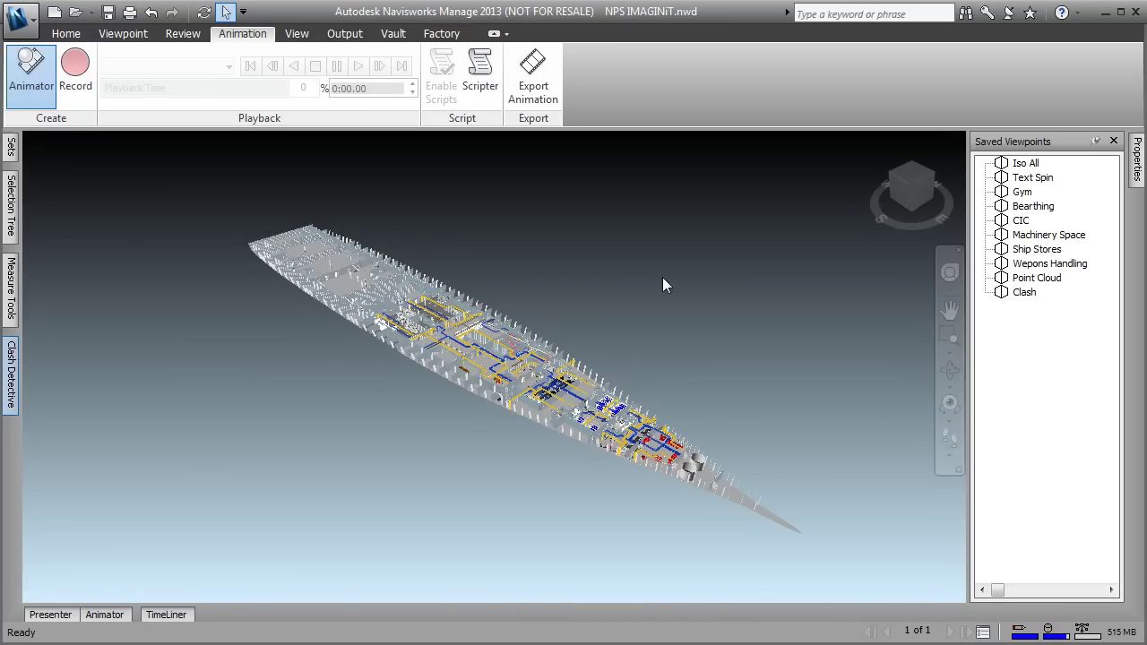
# Walk through the ship's gym from the Gym viewpoint, and look around from the Clash viewpoint.
pyautogui.click(1026, 191)
pyautogui.click(950, 436)
pyautogui.moveTo(345, 488); pyautogui.dragTo(405, 434)
pyautogui.moveTo(344, 461); pyautogui.dragTo(318, 448)
pyautogui.moveTo(325, 495); pyautogui.dragTo(334, 499)
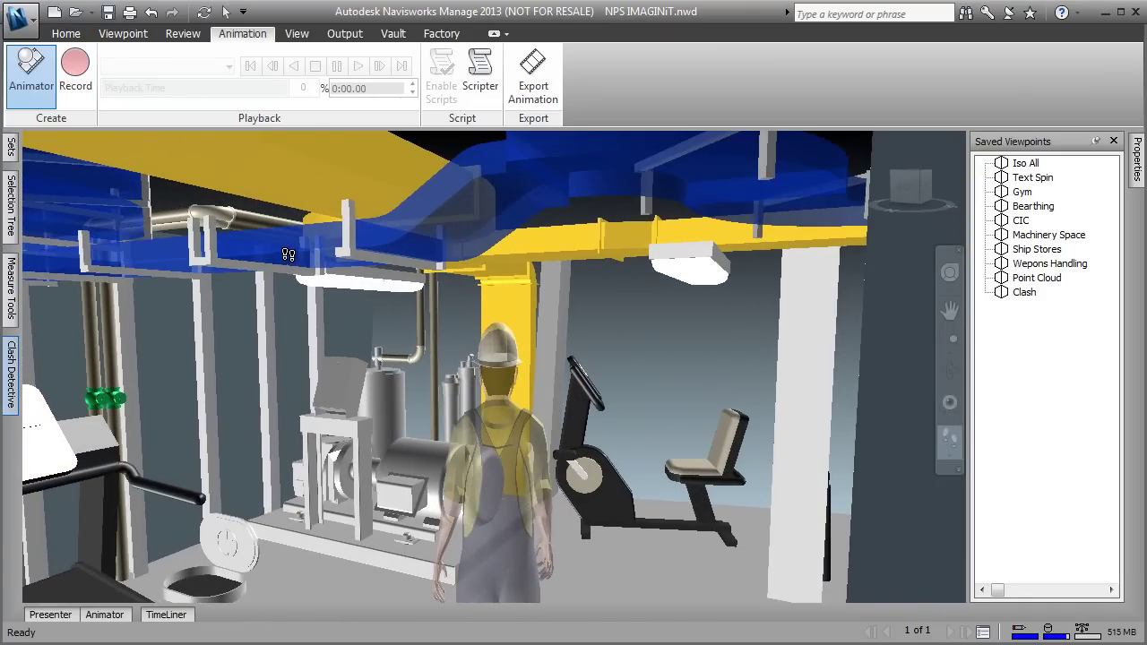
pyautogui.moveTo(633, 563); pyautogui.dragTo(857, 587)
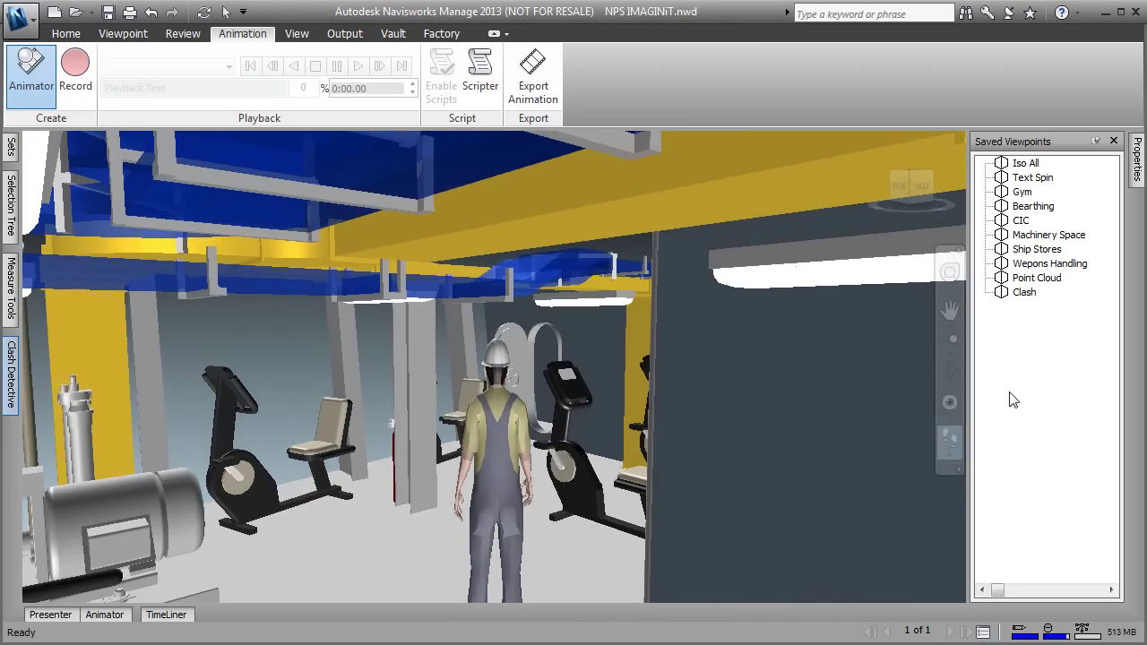
pyautogui.click(1024, 293)
pyautogui.moveTo(543, 441); pyautogui.dragTo(795, 452)
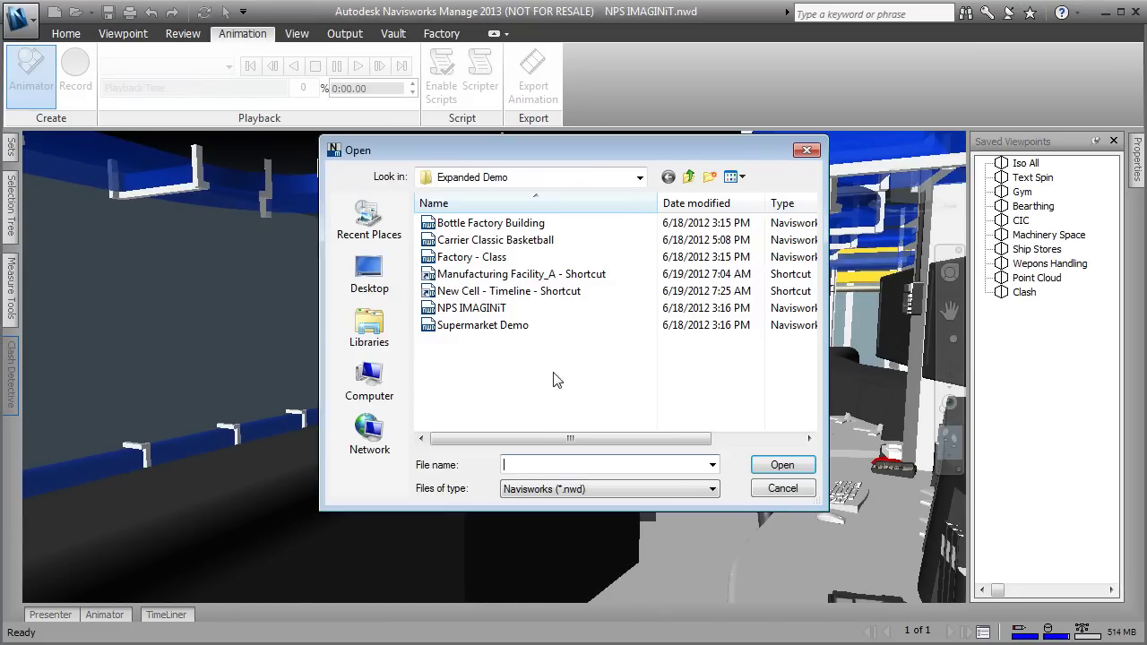
# Open the Factory - Class model and walk across the factory interior from the On Shop Floor viewpoint.
pyautogui.doubleClick(472, 258)
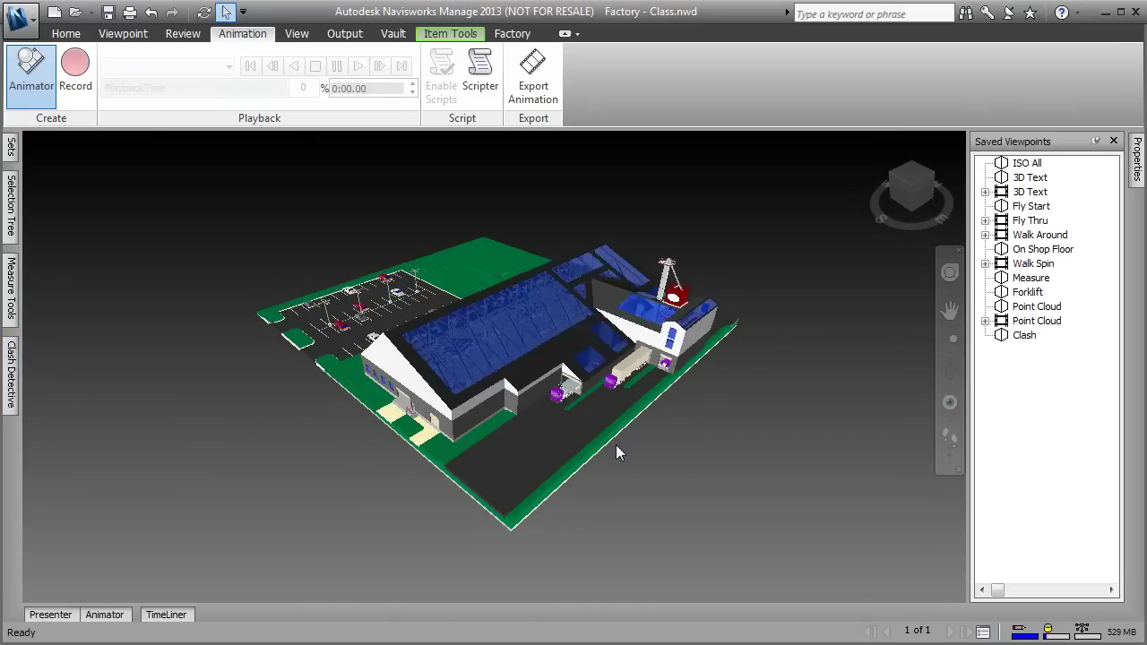
pyautogui.click(1027, 163)
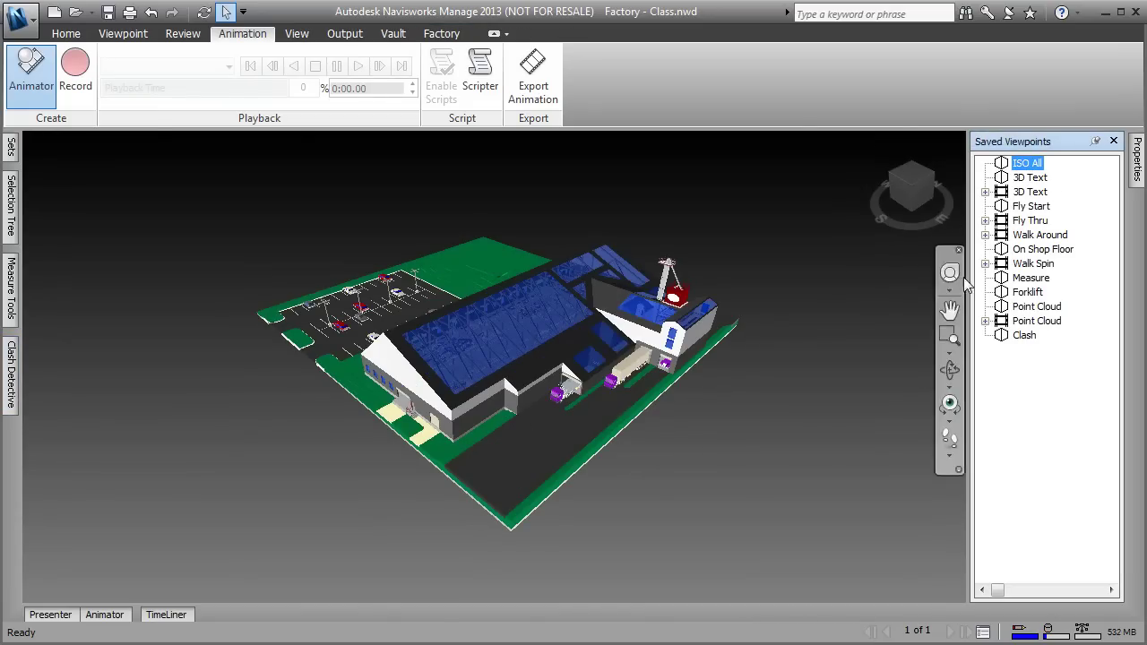
pyautogui.click(1031, 250)
pyautogui.moveTo(568, 474); pyautogui.dragTo(397, 458)
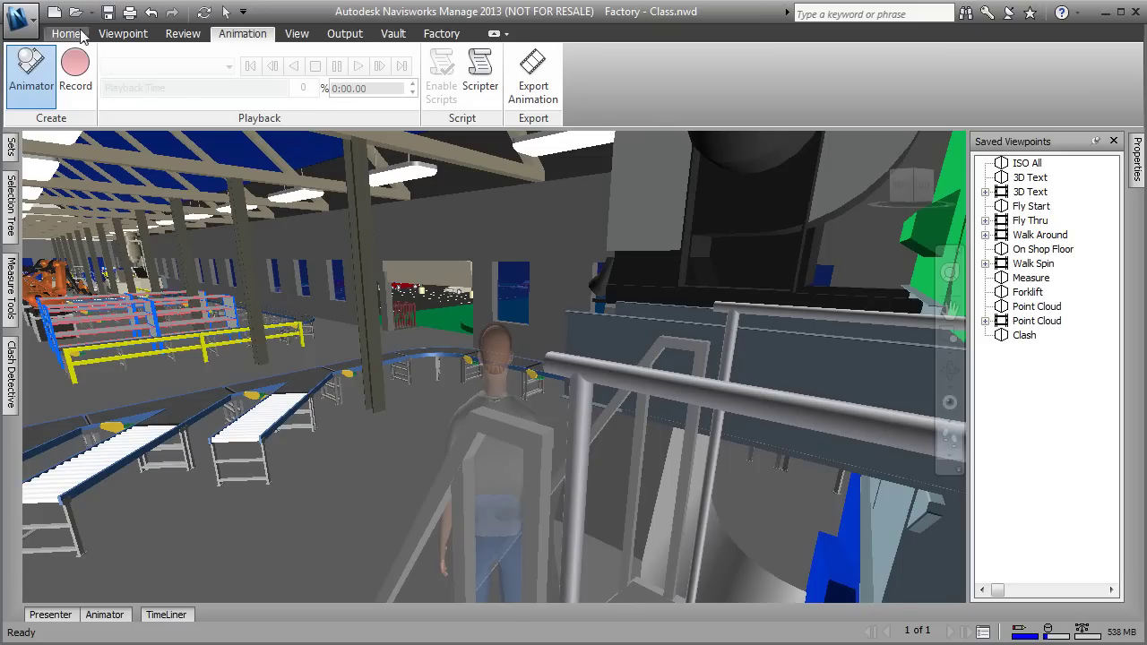
# Start a new empty file without saving changes to Factory - Class, and minimize the Navisworks window.
pyautogui.click(55, 13)
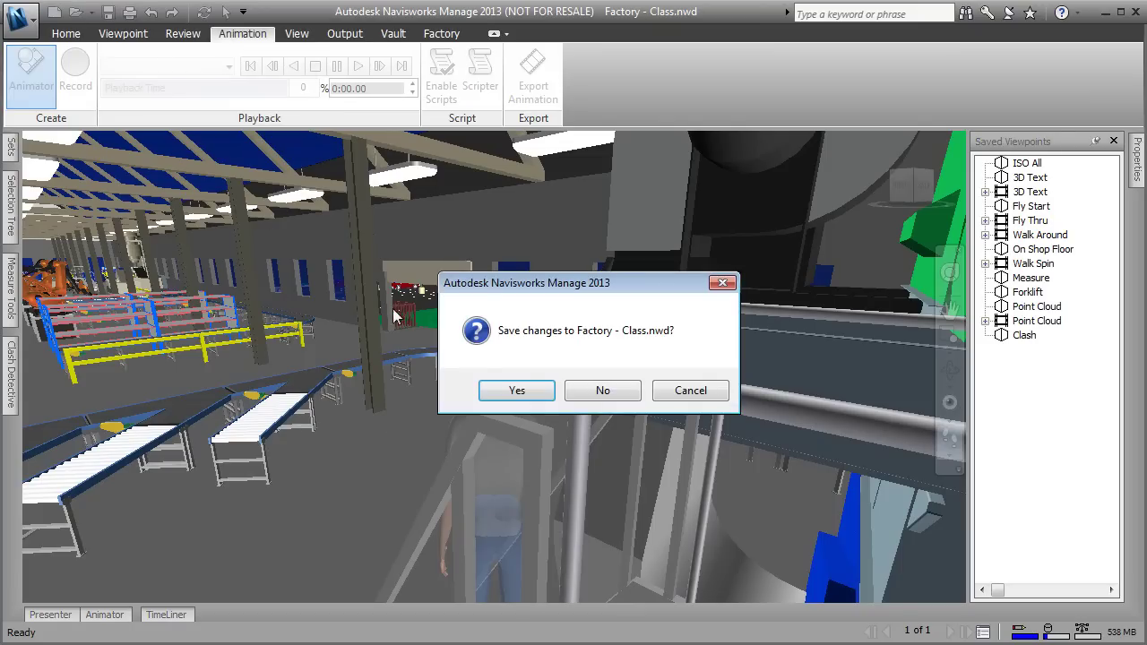
pyautogui.click(636, 397)
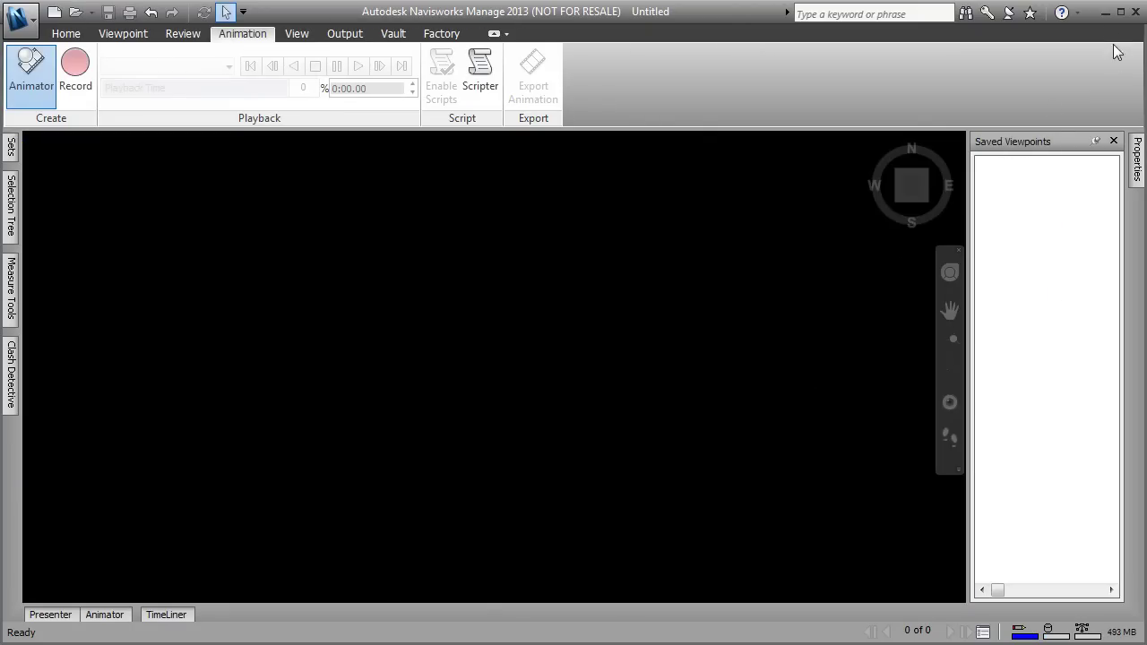
pyautogui.click(1105, 12)
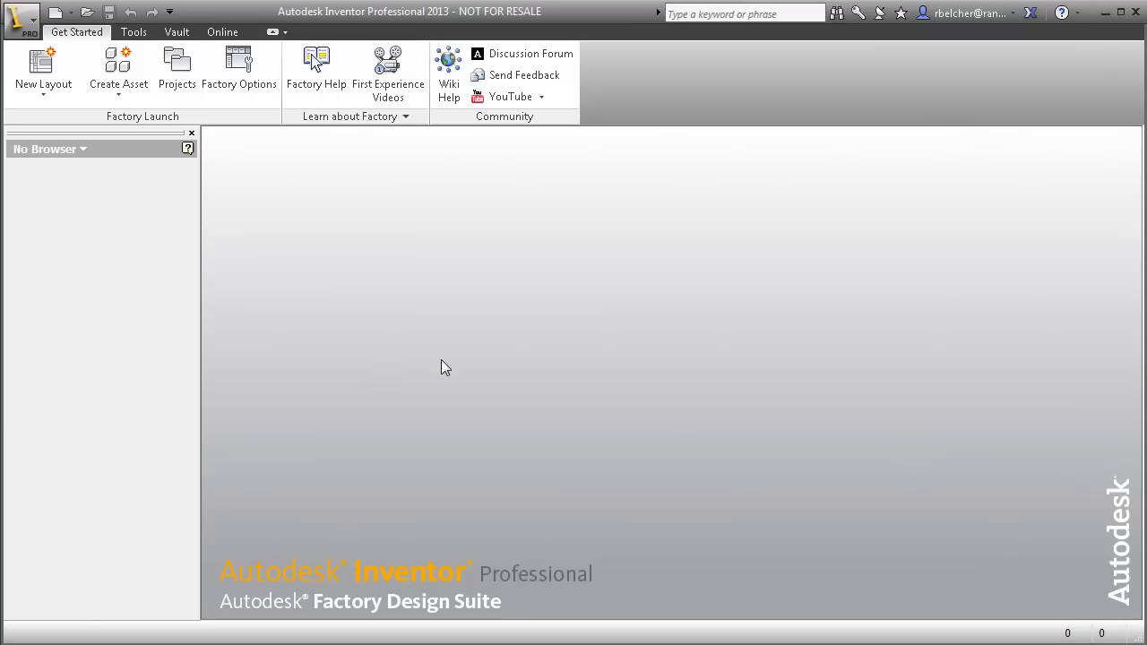
# Create a new factory layout in Autodesk Inventor.
pyautogui.click(25, 32)
pyautogui.click(276, 175)
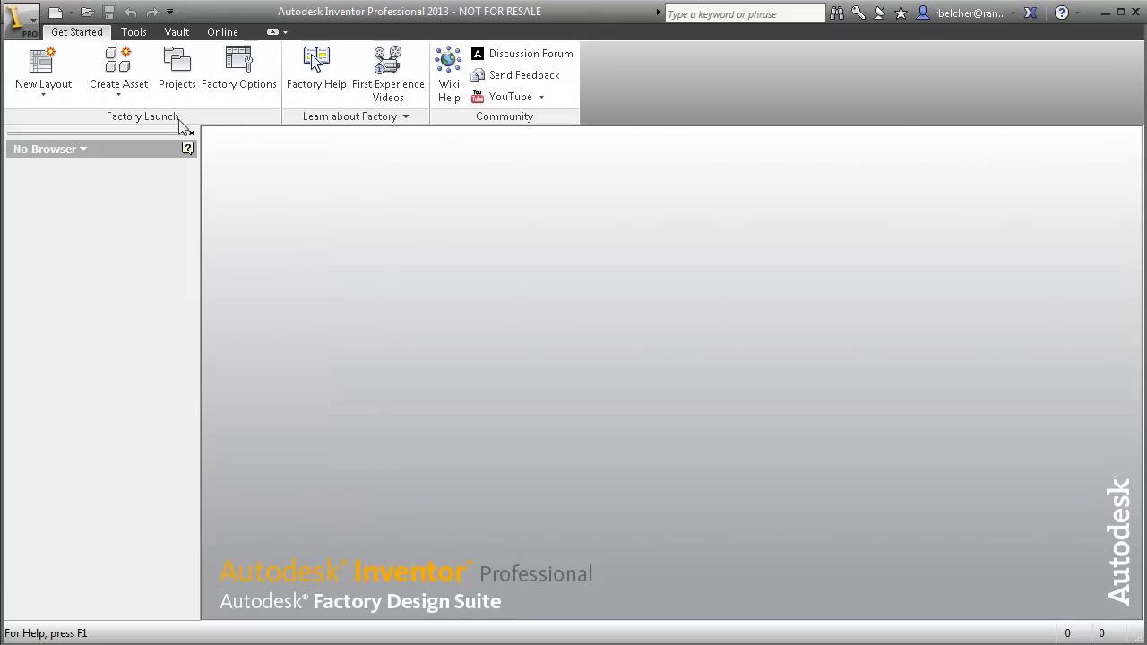
pyautogui.click(49, 80)
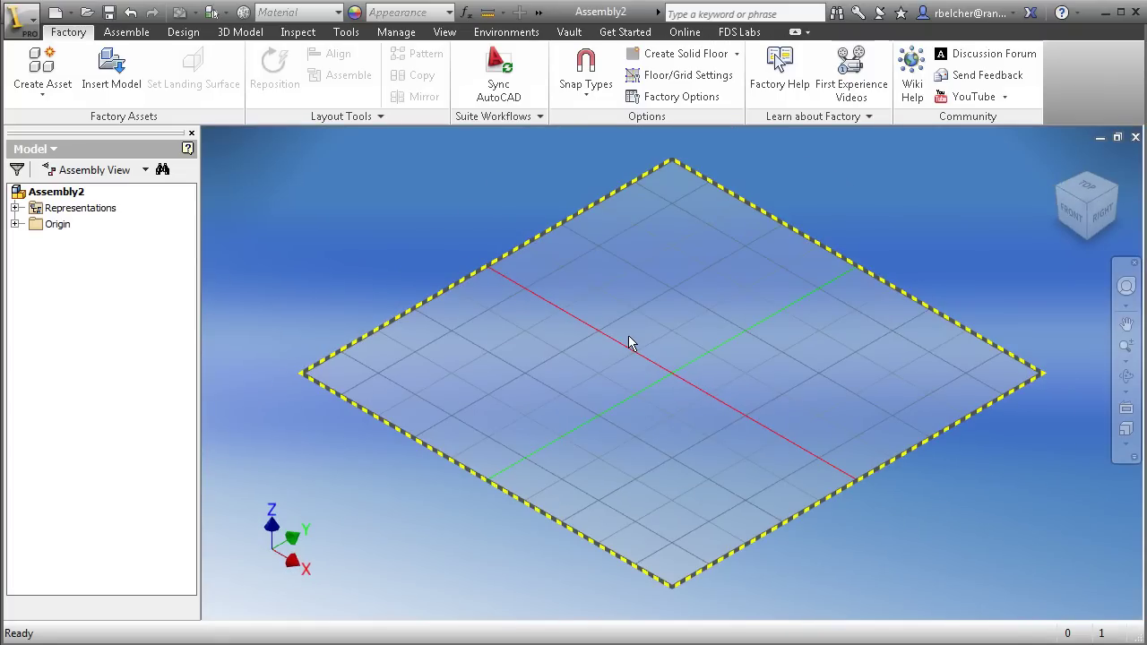
pyautogui.click(737, 56)
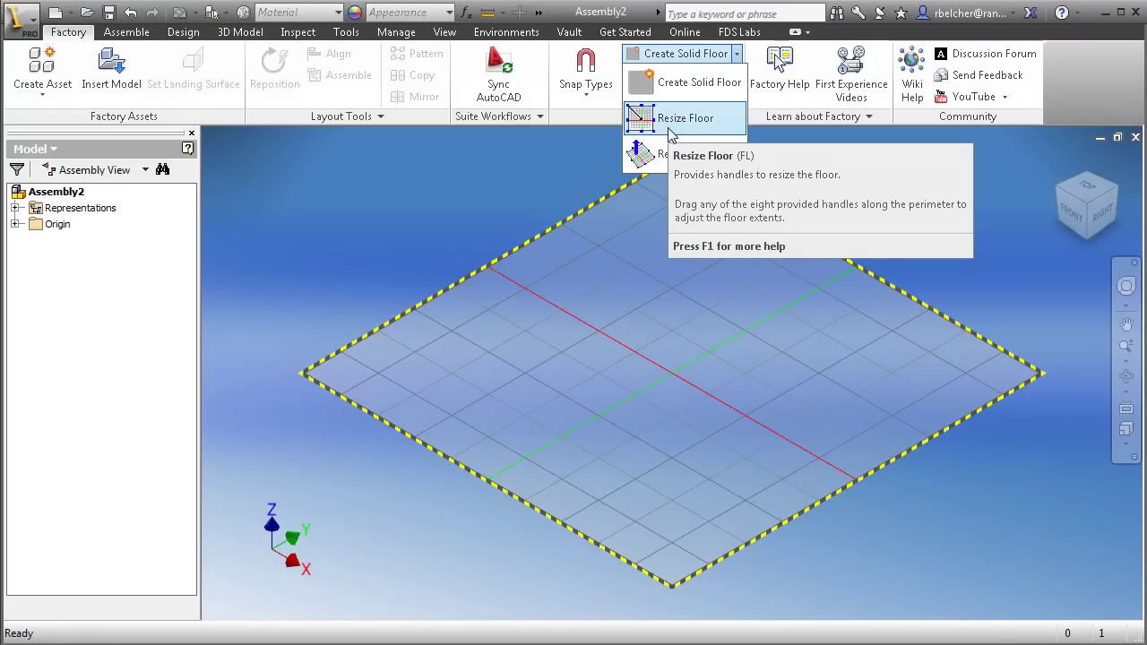
pyautogui.click(428, 235)
pyautogui.moveTo(391, 208); pyautogui.dragTo(418, 202, button='middle')
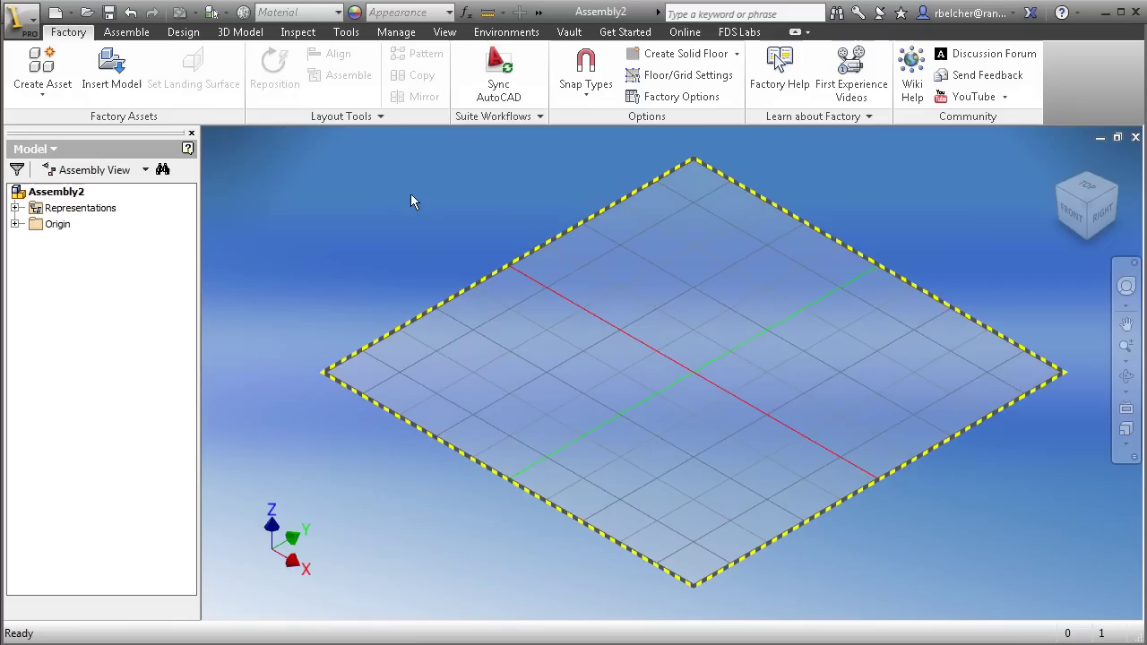
# Add the Manufacturing Facility Floor Plan drawing from the Expanded Demo folder to the layout as a DWG overlay.
pyautogui.click(345, 117)
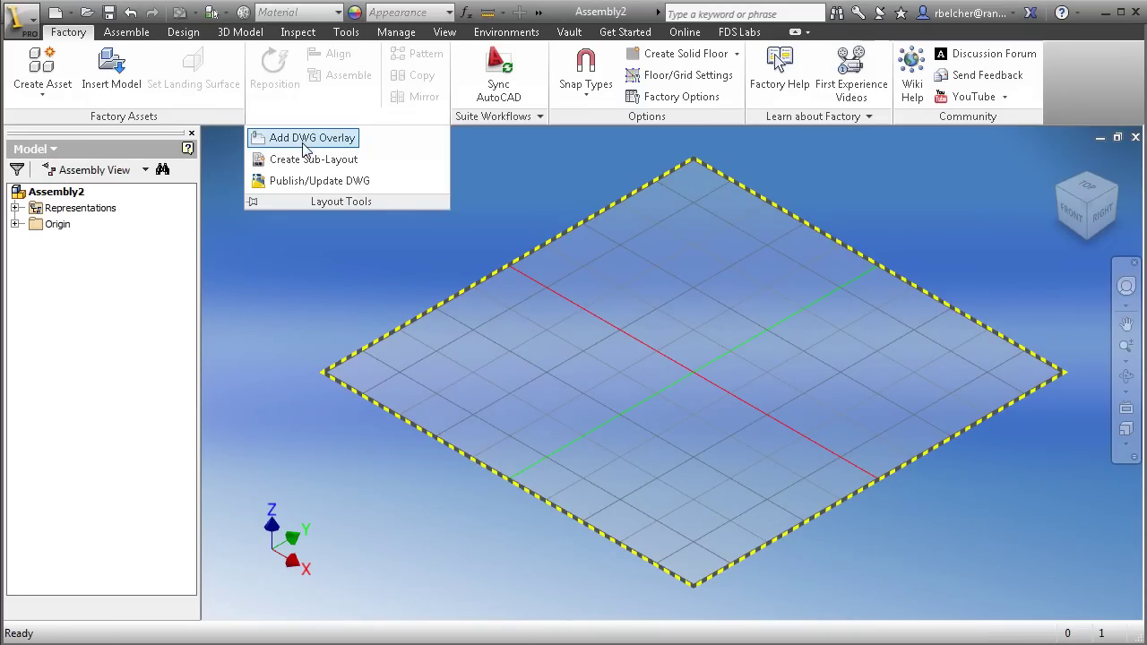
pyautogui.click(305, 139)
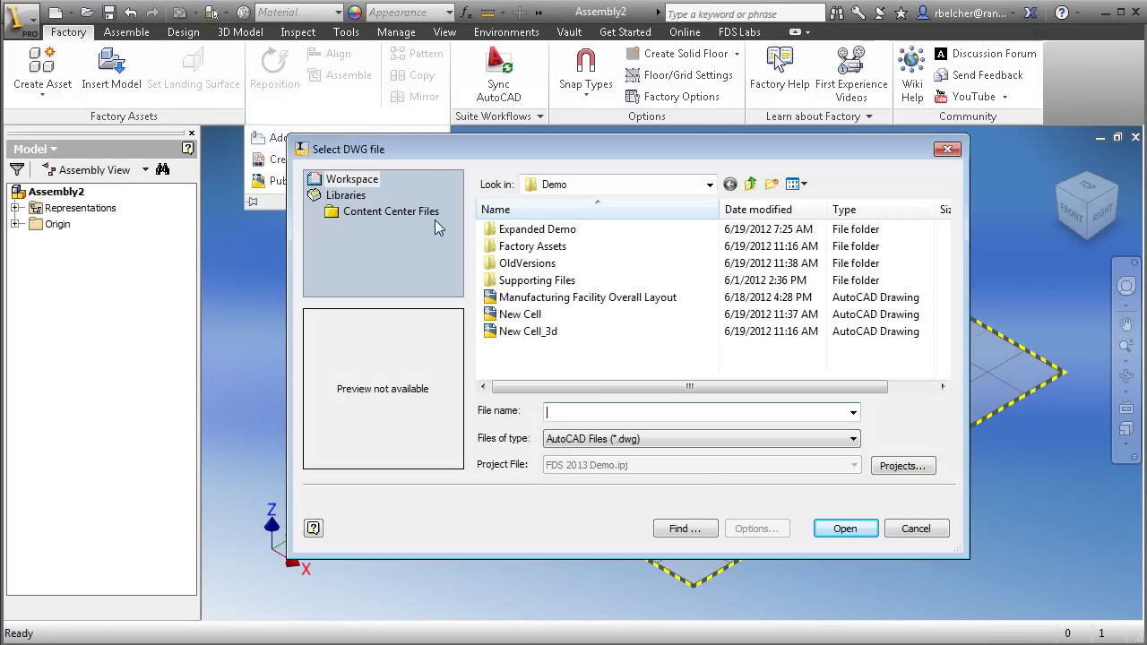
pyautogui.doubleClick(547, 231)
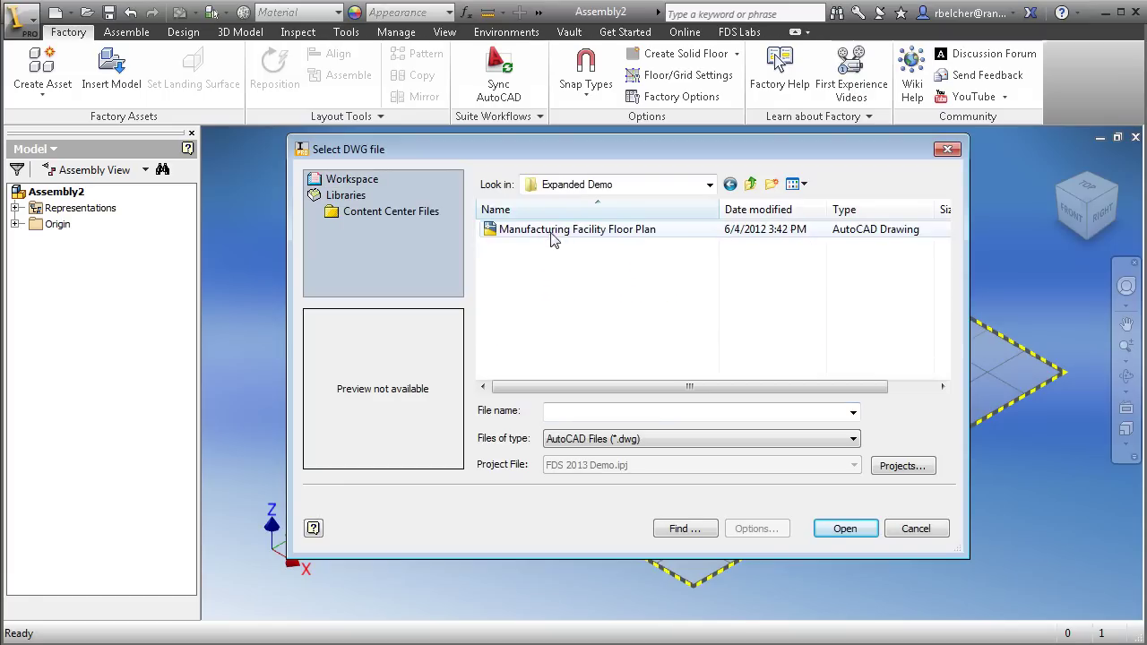
pyautogui.click(573, 237)
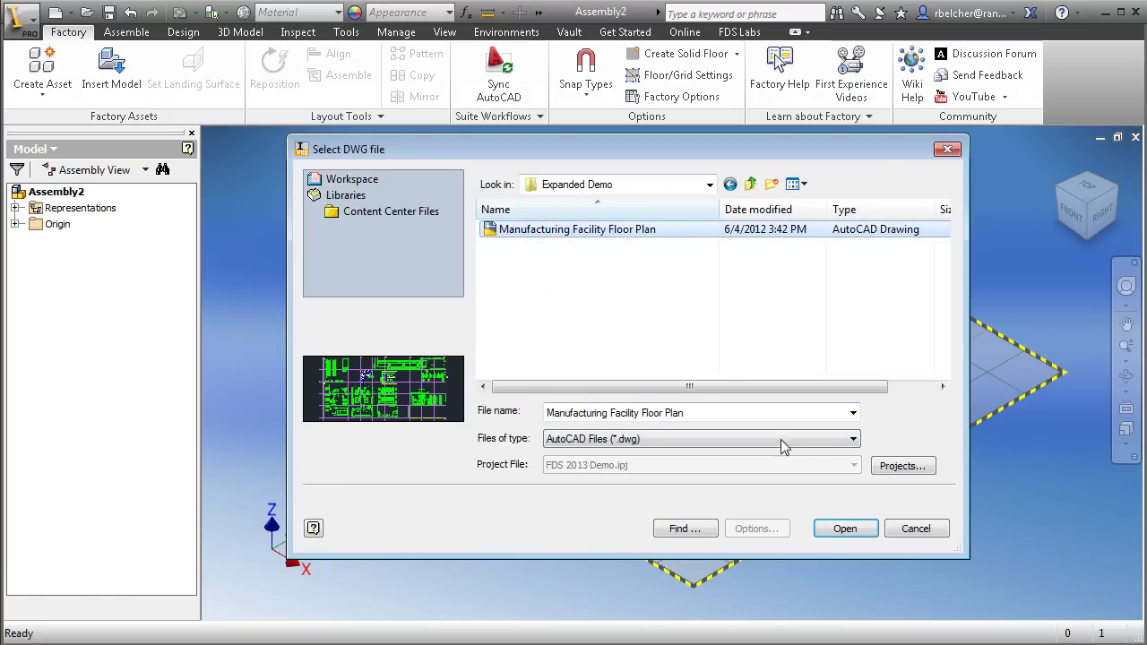
pyautogui.click(847, 530)
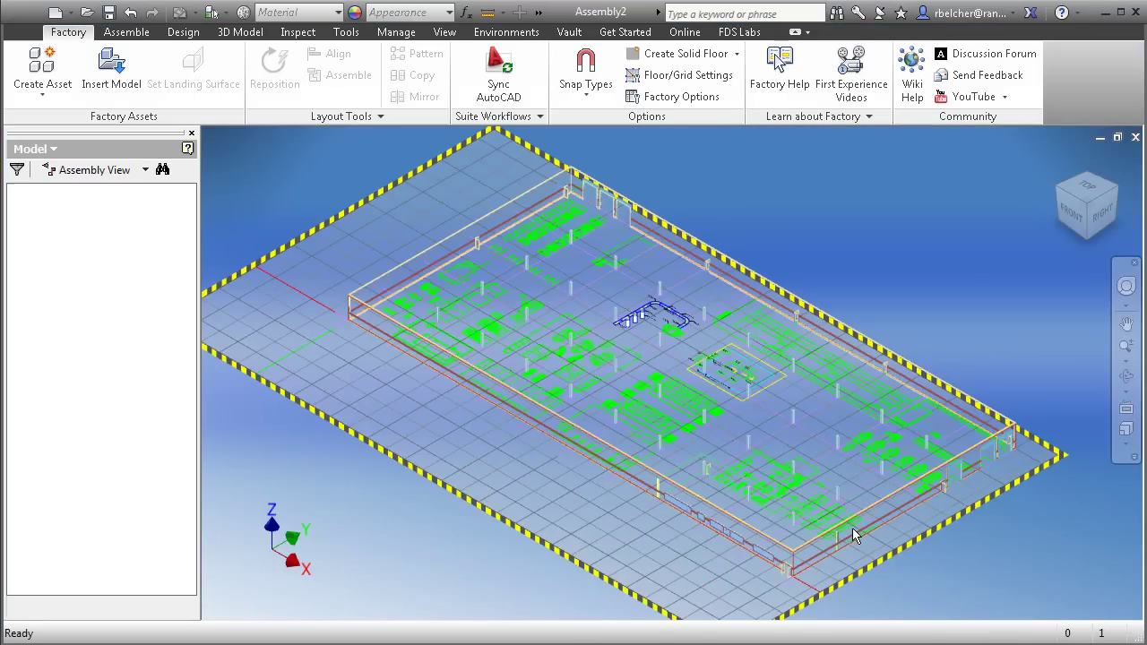
# Display the Factory Assets and Factory Properties windows for working on the conveyor area of the floor plan.
pyautogui.scroll(-5, 627, 310)
pyautogui.moveTo(671, 328); pyautogui.dragTo(714, 338, button='middle')
pyautogui.scroll(-4, 683, 341)
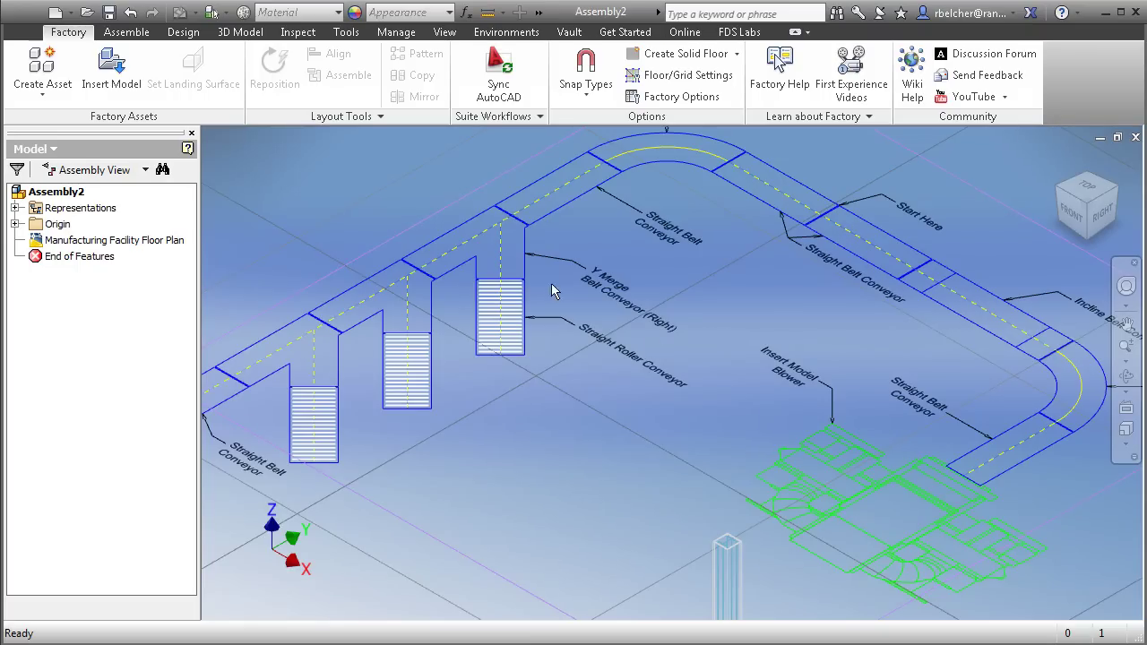
pyautogui.click(439, 36)
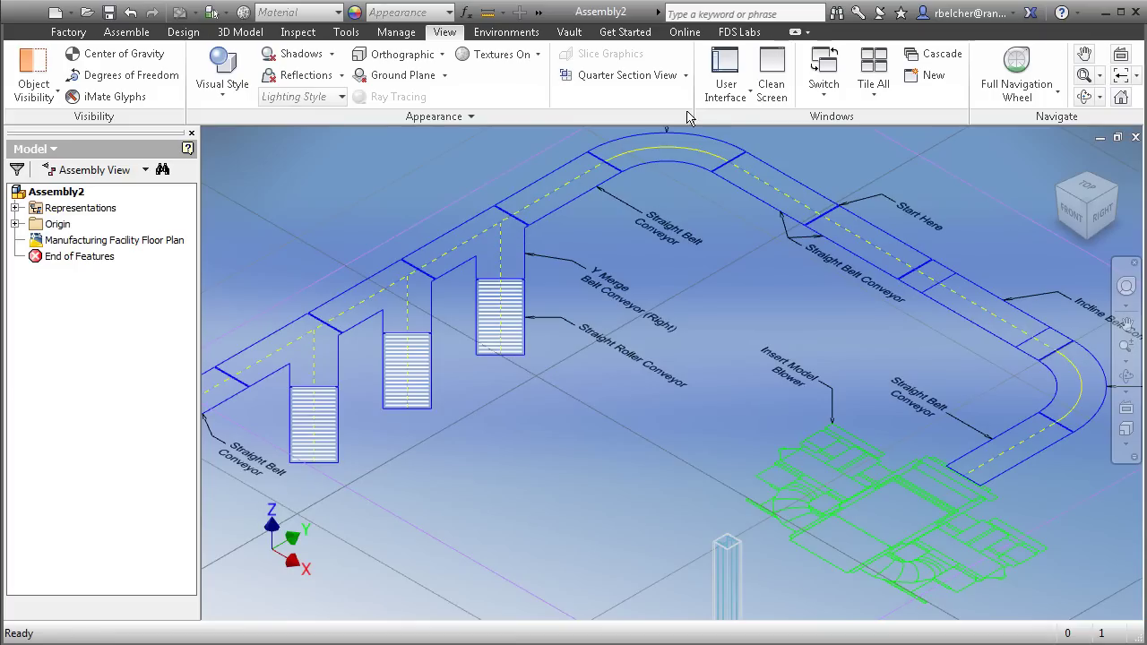
pyautogui.click(718, 94)
pyautogui.click(735, 285)
pyautogui.click(740, 305)
pyautogui.click(631, 448)
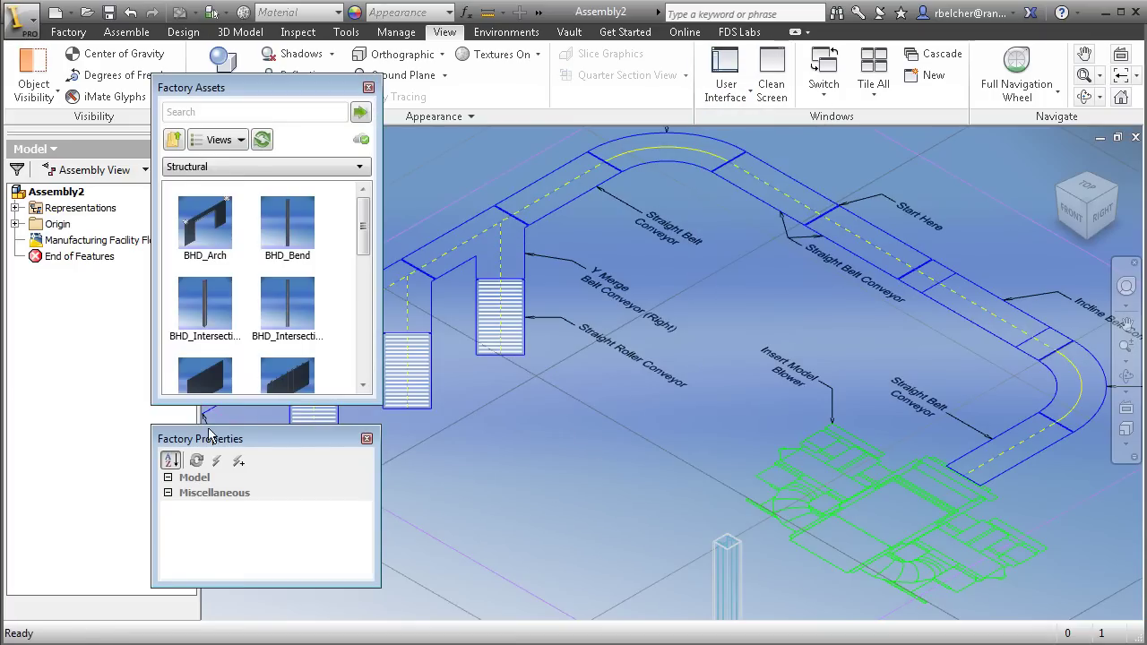
# Arrange the Factory Assets and Factory Properties windows one above the other beside the model browser and display the factory tools.
pyautogui.moveTo(263, 439); pyautogui.dragTo(347, 480)
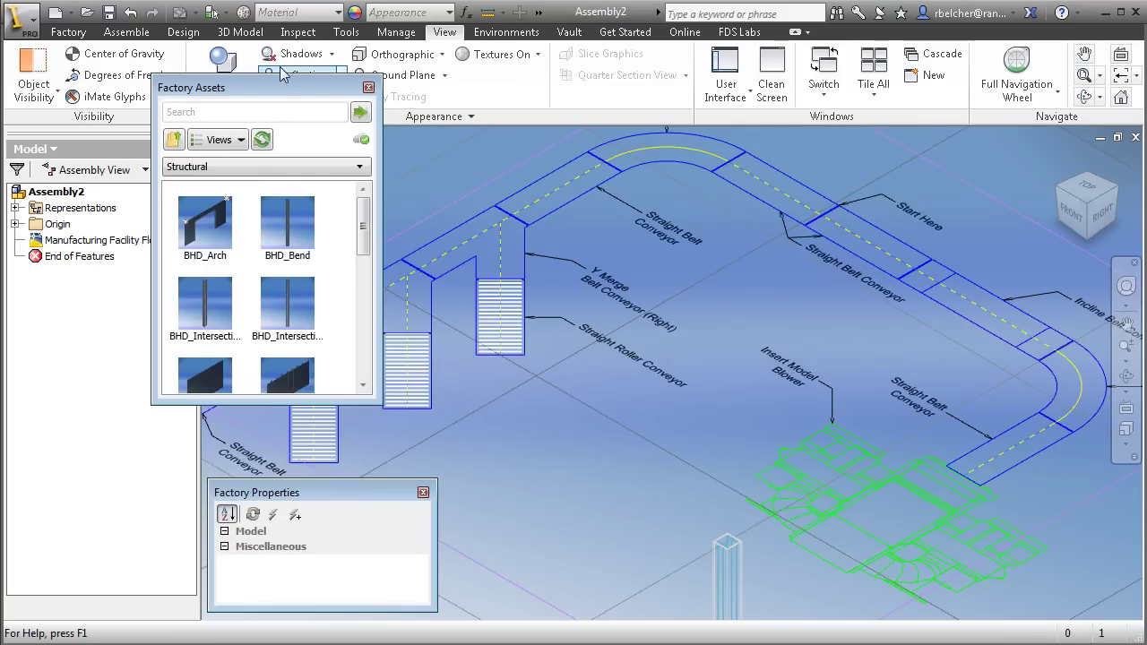
pyautogui.moveTo(278, 92); pyautogui.dragTo(320, 145)
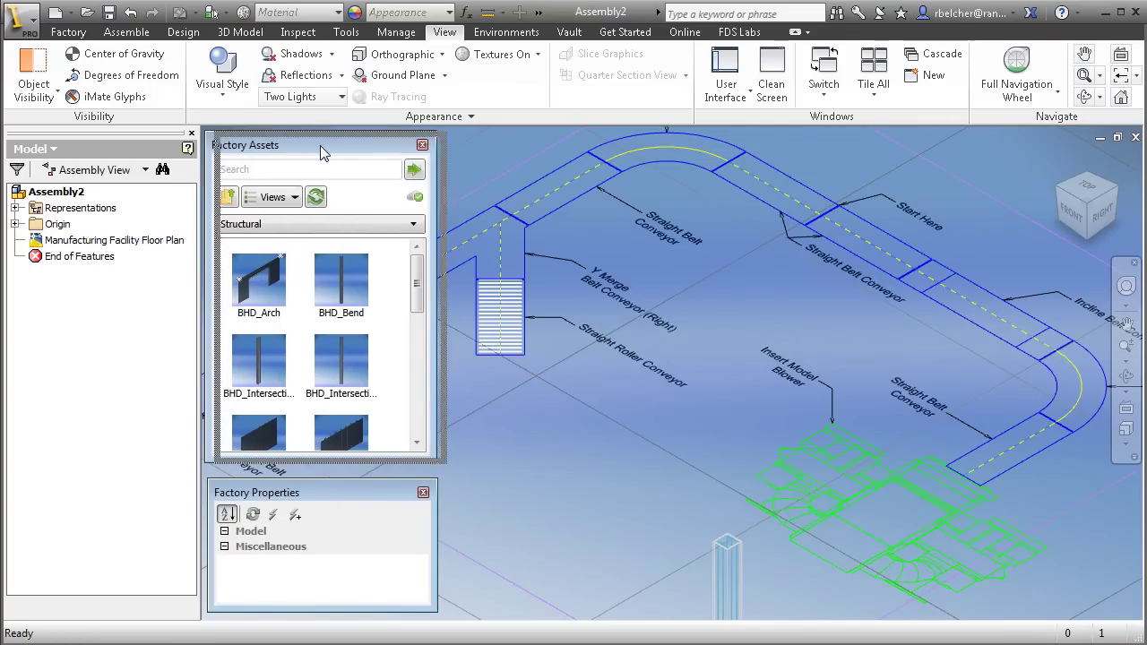
pyautogui.click(59, 32)
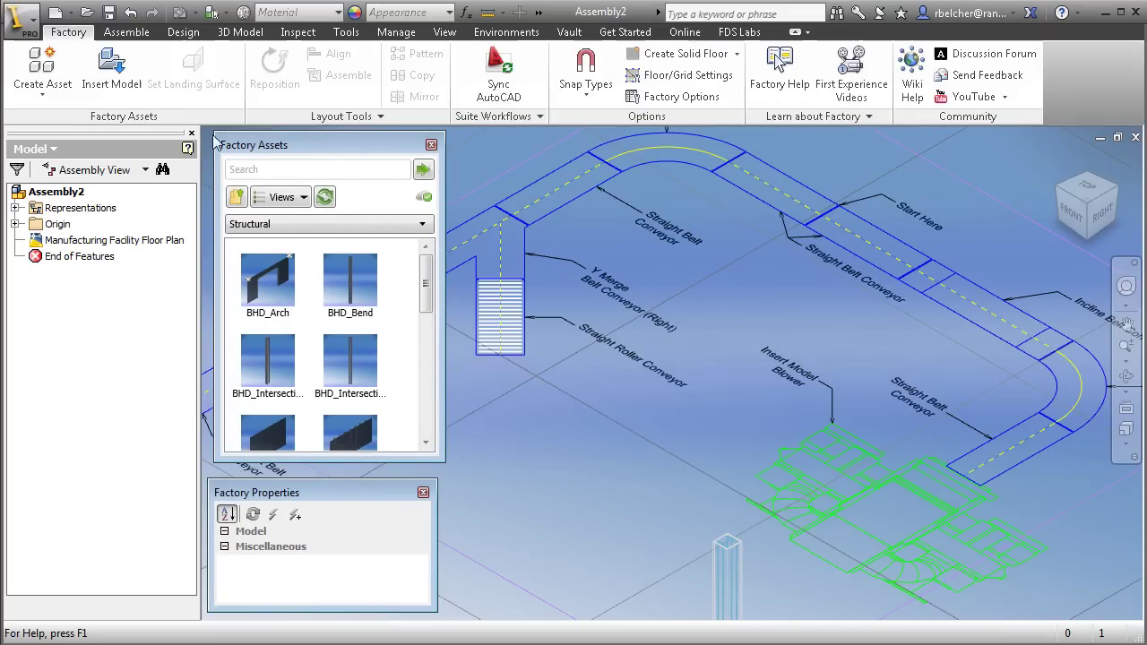
# Browse the factory asset library from the Structural folder to the Belt folder under System Assets, Conveyor.
pyautogui.click(237, 198)
pyautogui.click(237, 199)
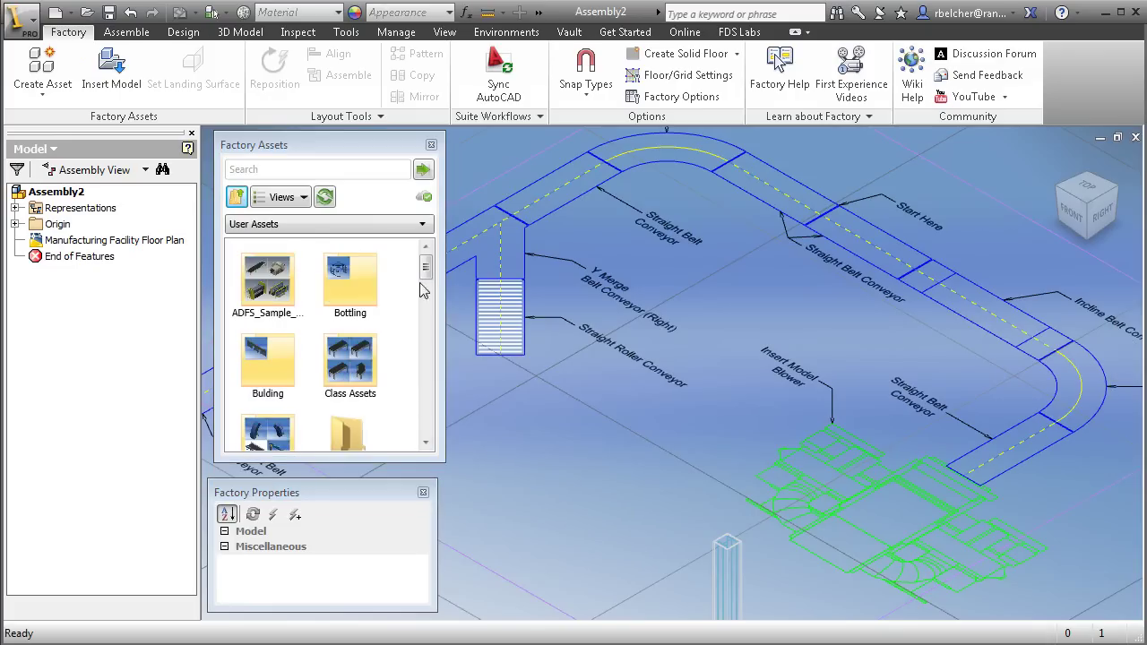
pyautogui.click(236, 198)
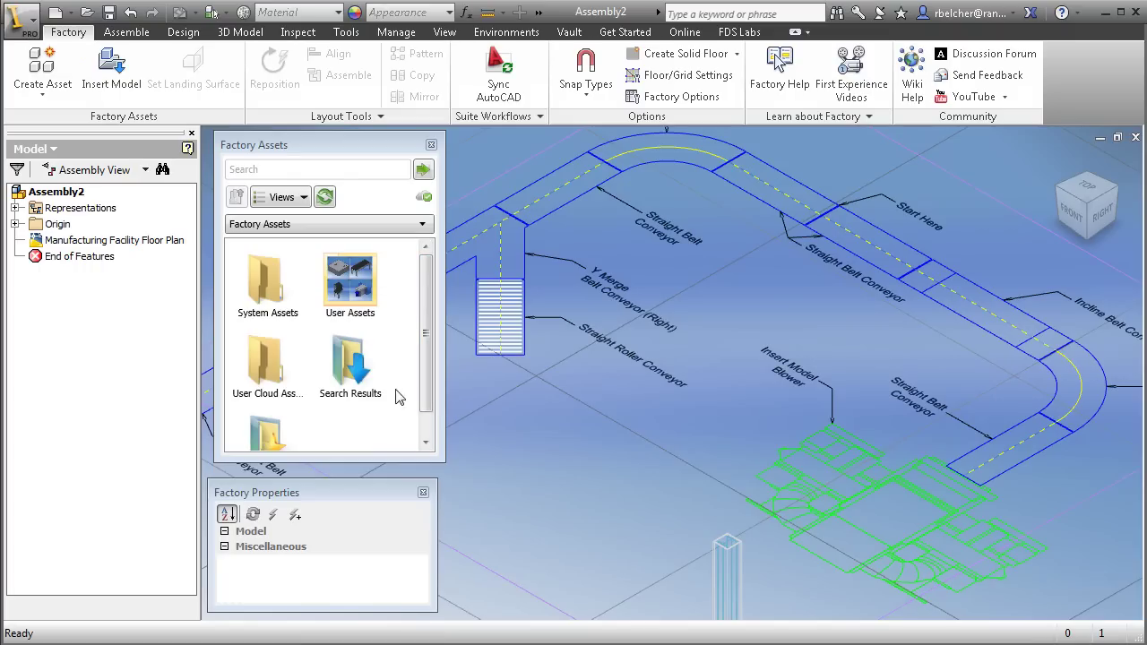
pyautogui.doubleClick(273, 293)
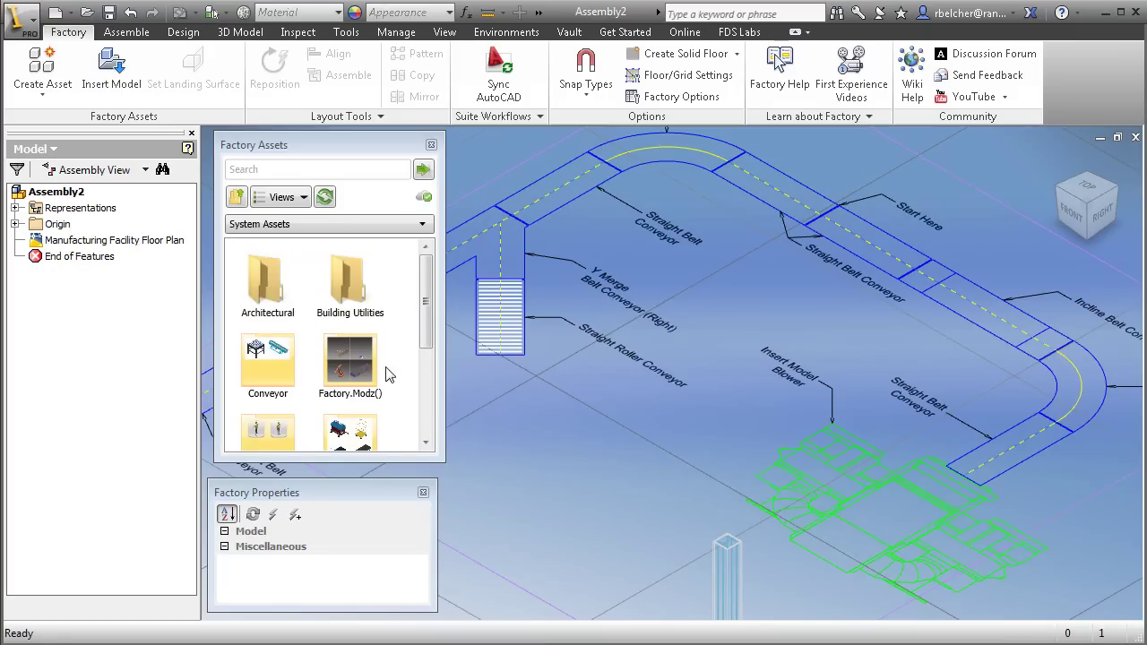
pyautogui.moveTo(428, 334)
pyautogui.mouseDown()
pyautogui.moveTo(428, 425)
pyautogui.moveTo(429, 329)
pyautogui.mouseUp()
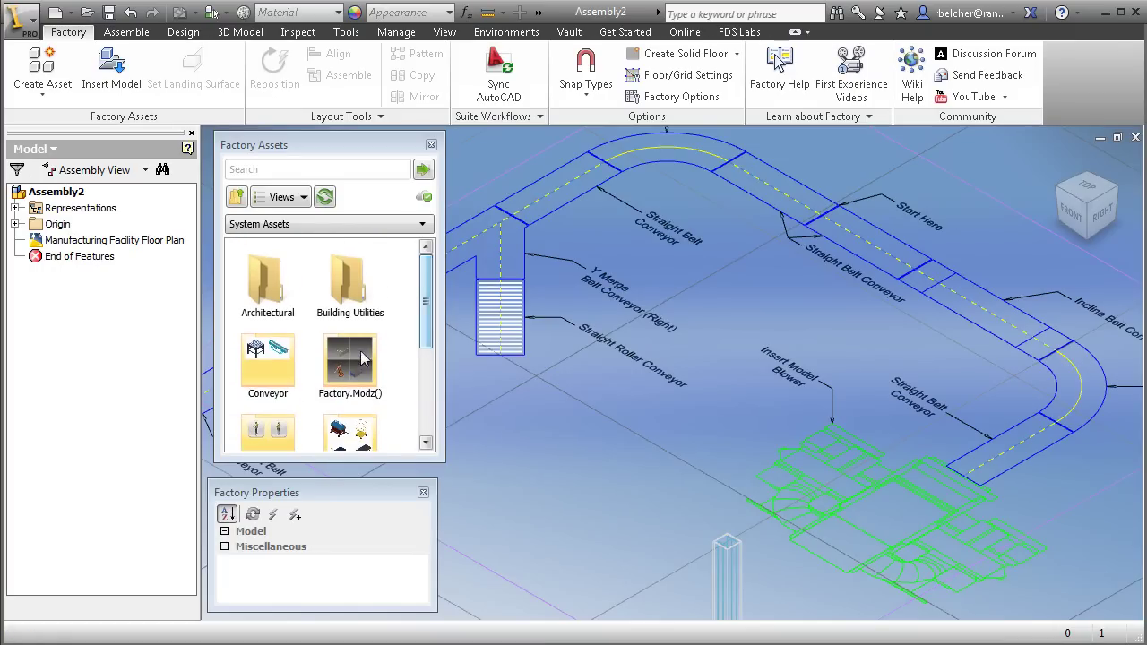
pyautogui.doubleClick(279, 379)
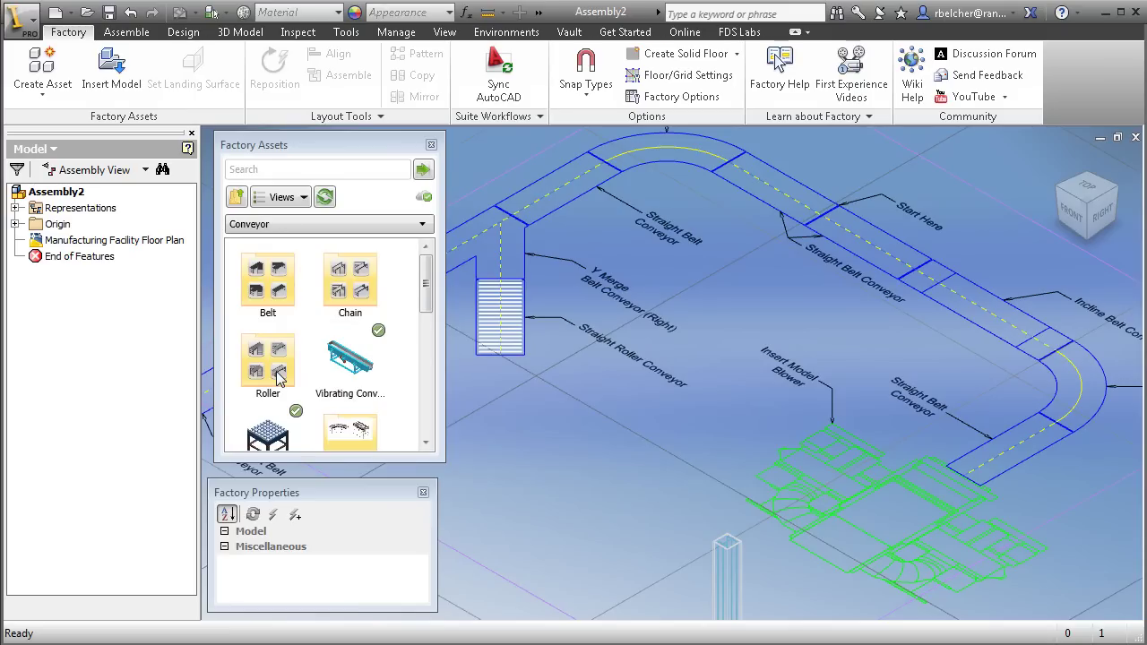
pyautogui.doubleClick(277, 296)
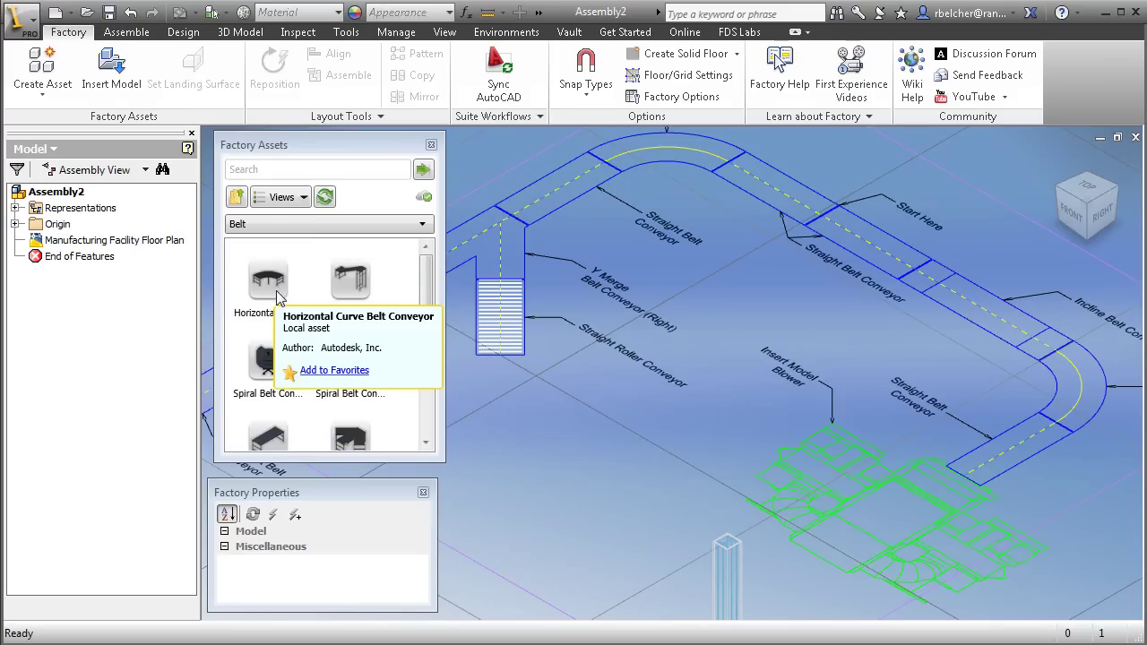
# Place a Straight Belt Conveyor at the Start Here point, rotated to 0 degrees along the floor plan's conveyor outline.
pyautogui.moveTo(426, 280); pyautogui.dragTo(426, 369)
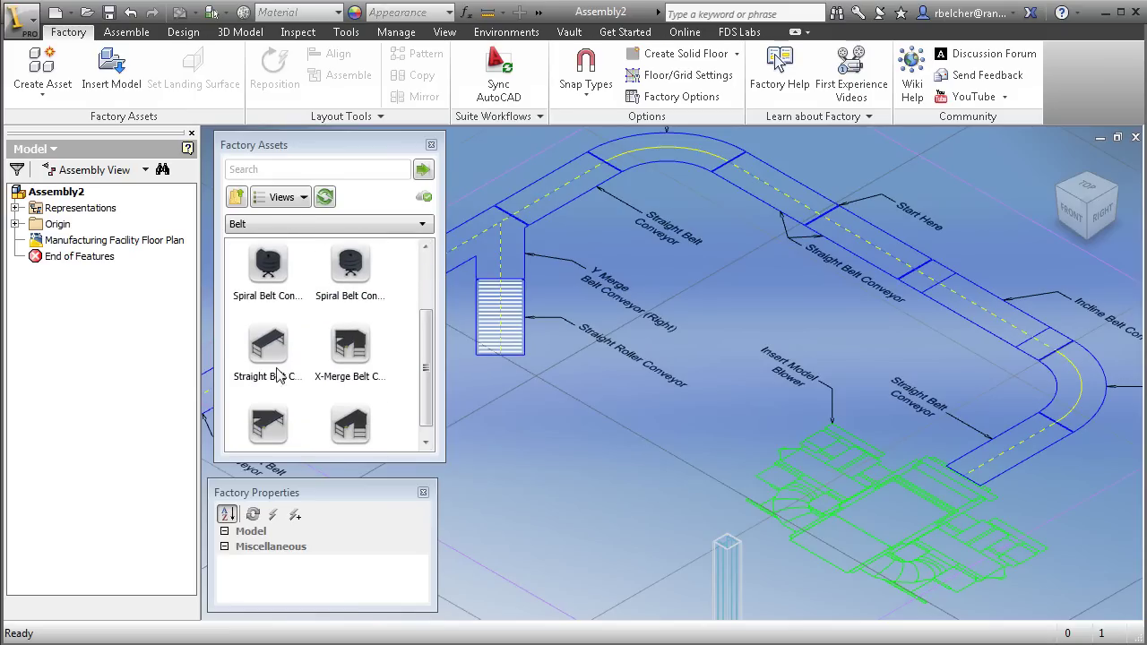
pyautogui.moveTo(284, 367); pyautogui.dragTo(764, 288)
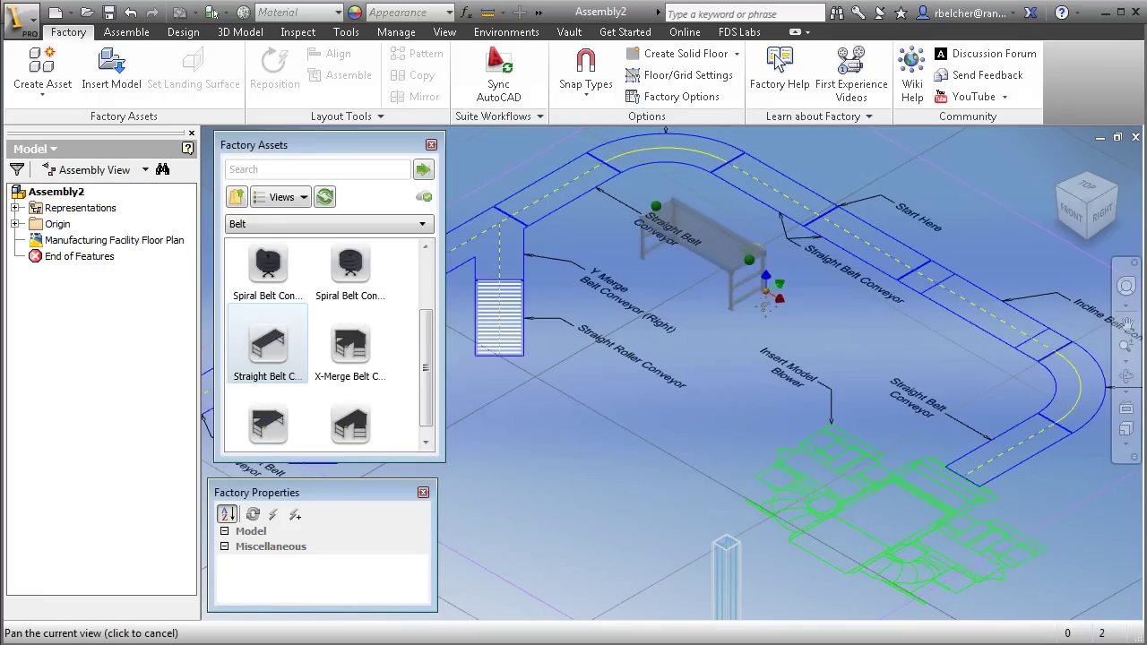
pyautogui.scroll(5, 764, 296)
pyautogui.scroll(4, 753, 307)
pyautogui.moveTo(743, 323); pyautogui.dragTo(764, 396)
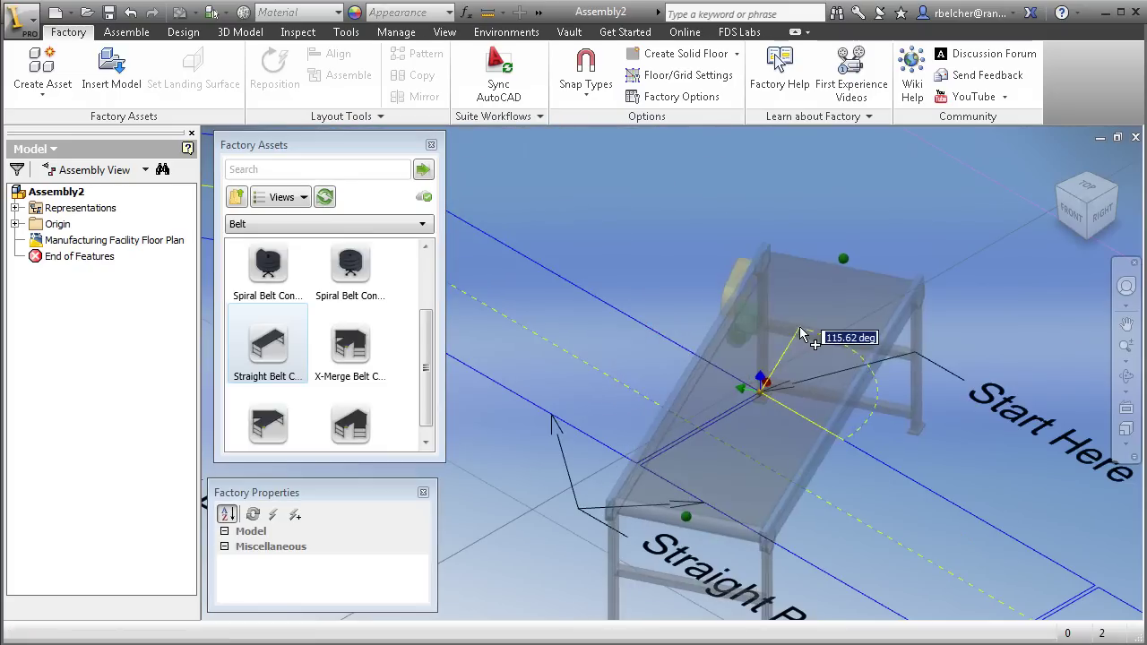
pyautogui.click(830, 439)
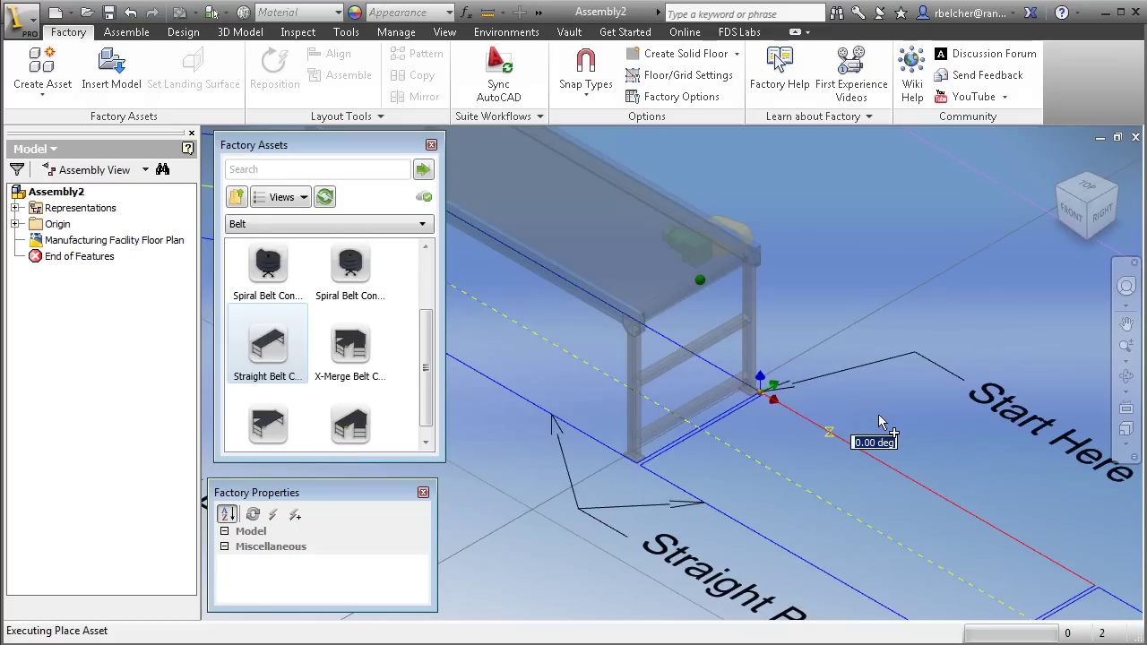
# Connect a second Straight Belt Conveyor to the end of the first one at the Start Here point.
pyautogui.press('F6')
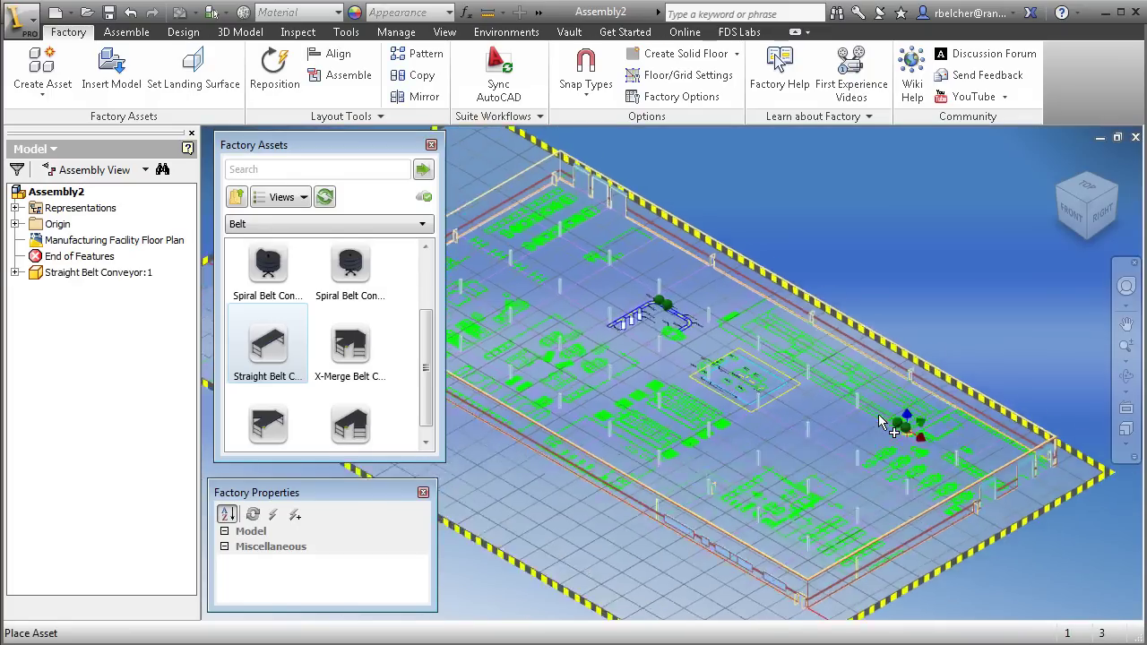
pyautogui.scroll(5, 887, 409)
pyautogui.scroll(-1, 878, 281)
pyautogui.moveTo(878, 281); pyautogui.dragTo(874, 336, button='middle')
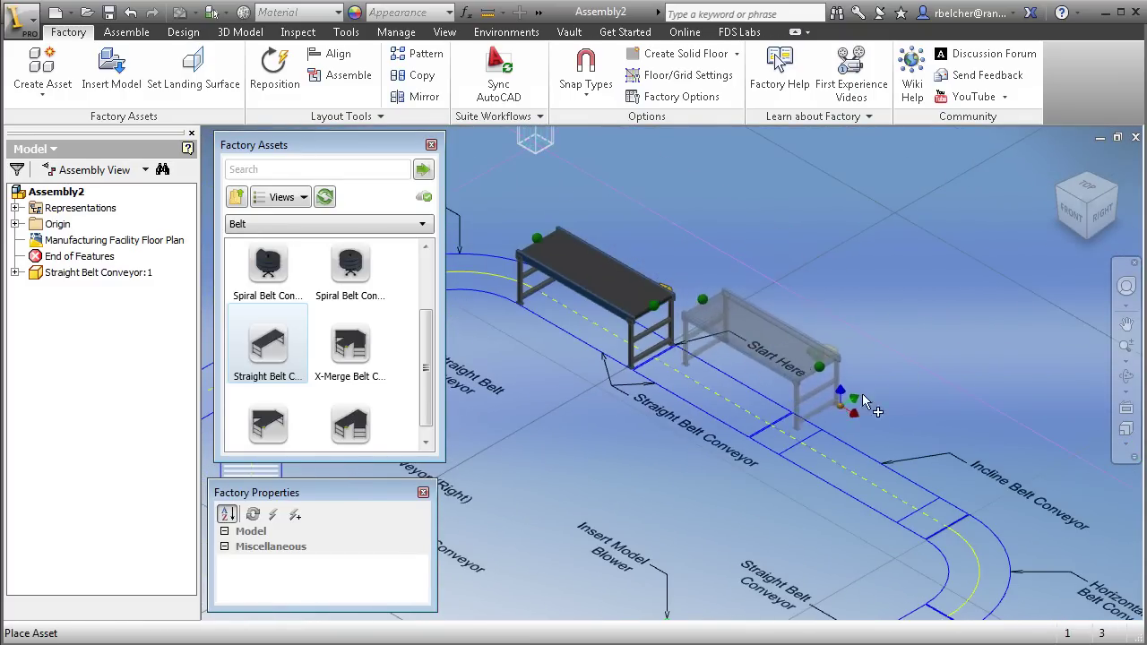
pyautogui.click(809, 418)
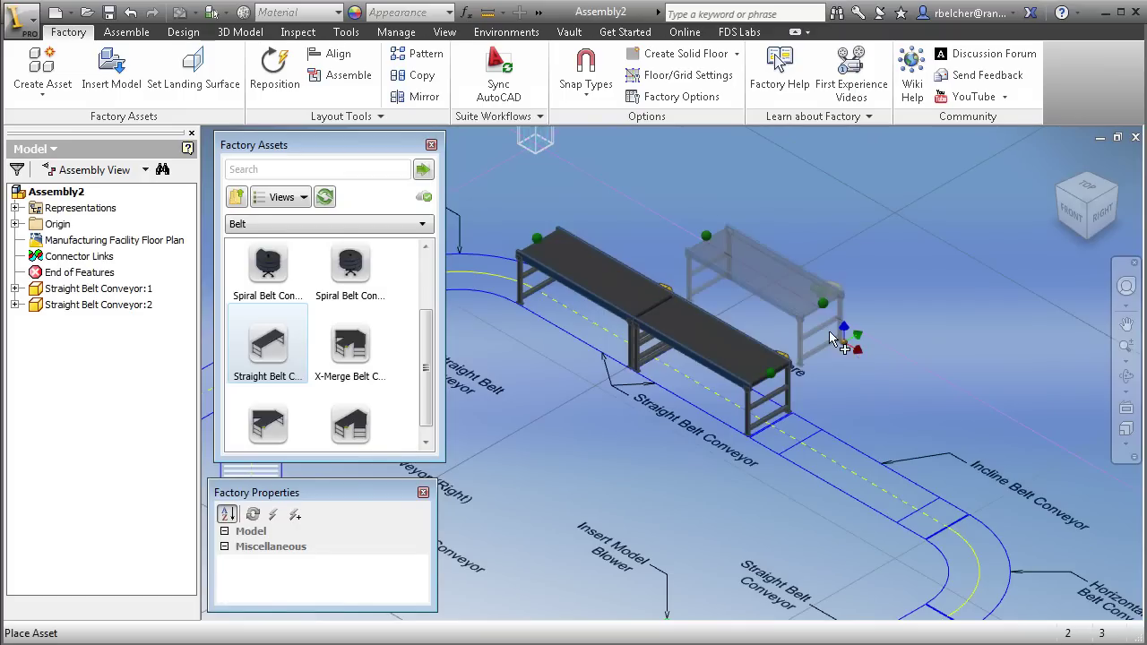
# Place a third Straight Belt Conveyor loose on the floor beside the line and end the placement.
pyautogui.moveTo(891, 285); pyautogui.dragTo(939, 310)
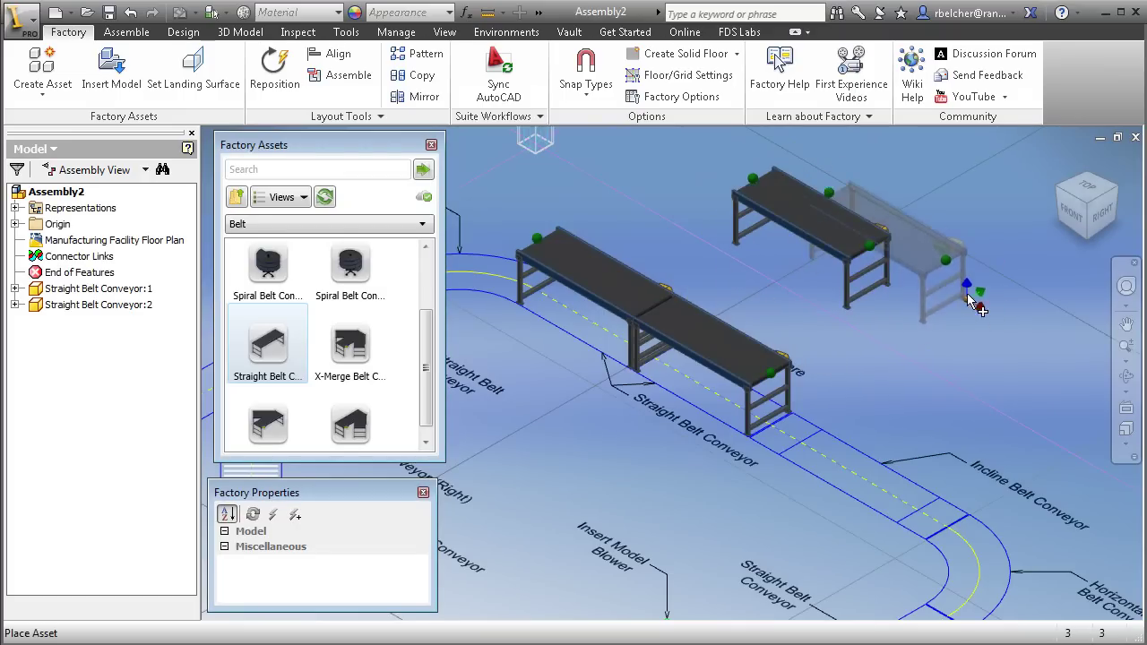
pyautogui.rightClick(964, 280)
pyautogui.press('Escape')
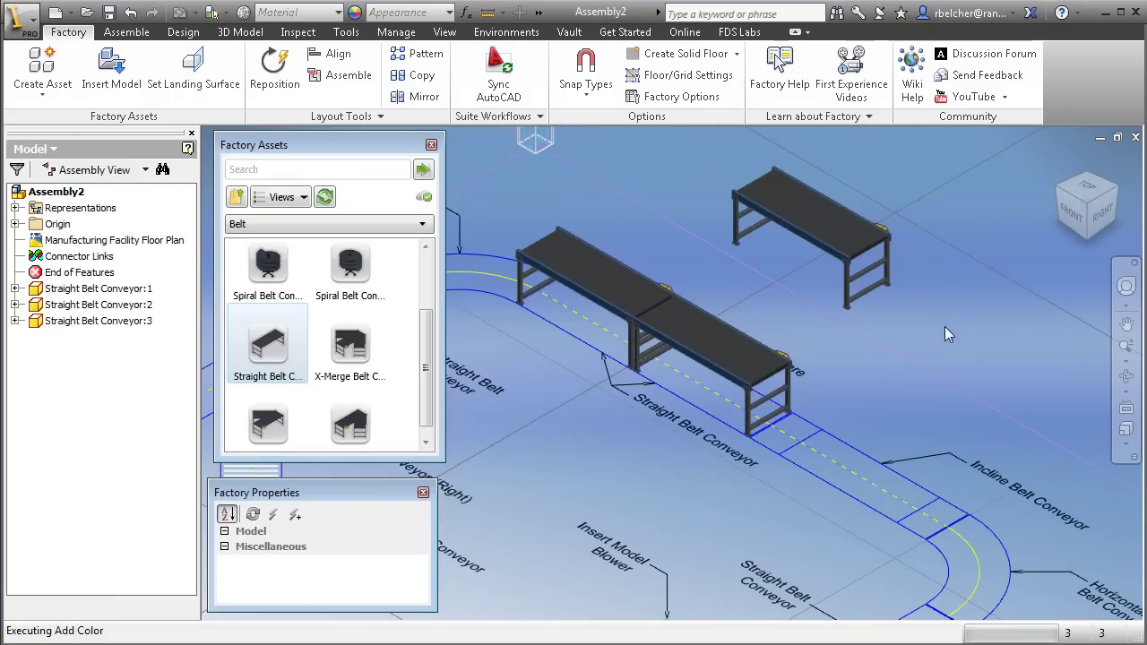
# Set the length of the loose Straight Belt Conveyor to 20' and delete that conveyor.
pyautogui.moveTo(931, 279); pyautogui.dragTo(854, 327, button='middle')
pyautogui.click(750, 273)
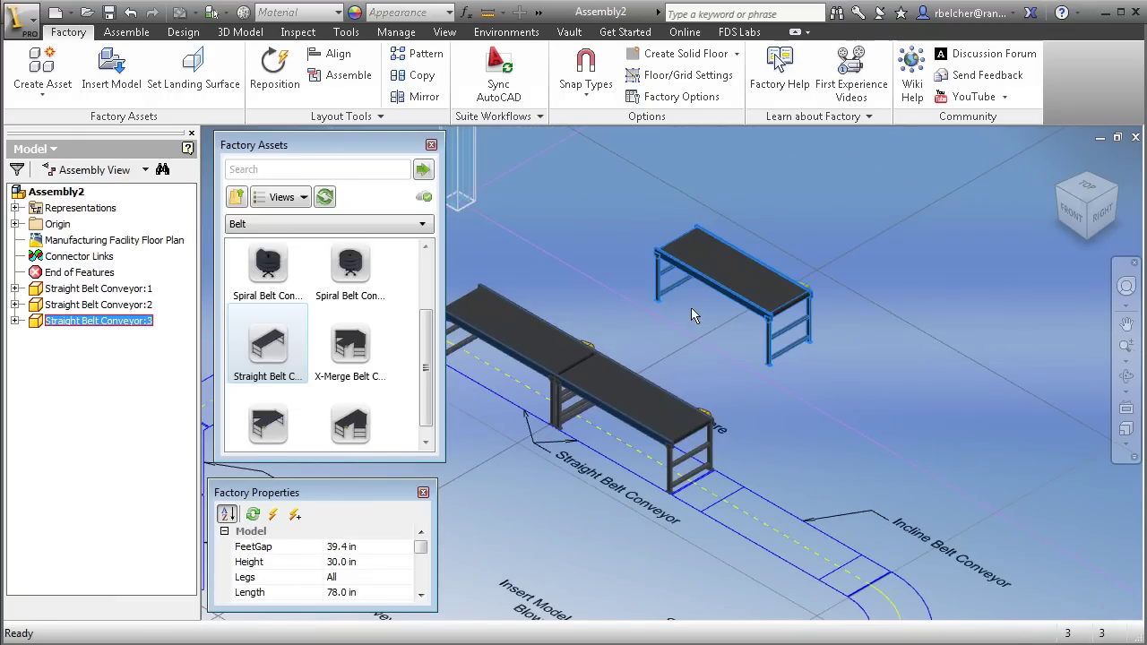
pyautogui.moveTo(296, 500); pyautogui.dragTo(292, 495)
pyautogui.moveTo(431, 549)
pyautogui.mouseDown()
pyautogui.moveTo(430, 582)
pyautogui.moveTo(432, 548)
pyautogui.mouseUp()
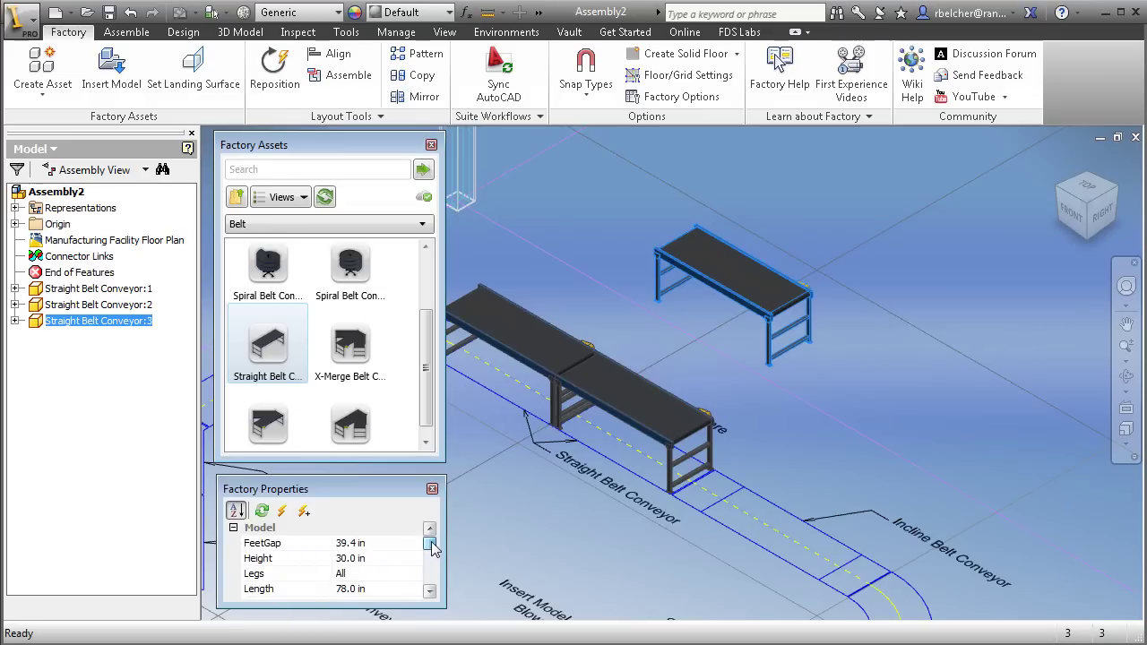
pyautogui.click(366, 587)
pyautogui.click(361, 589)
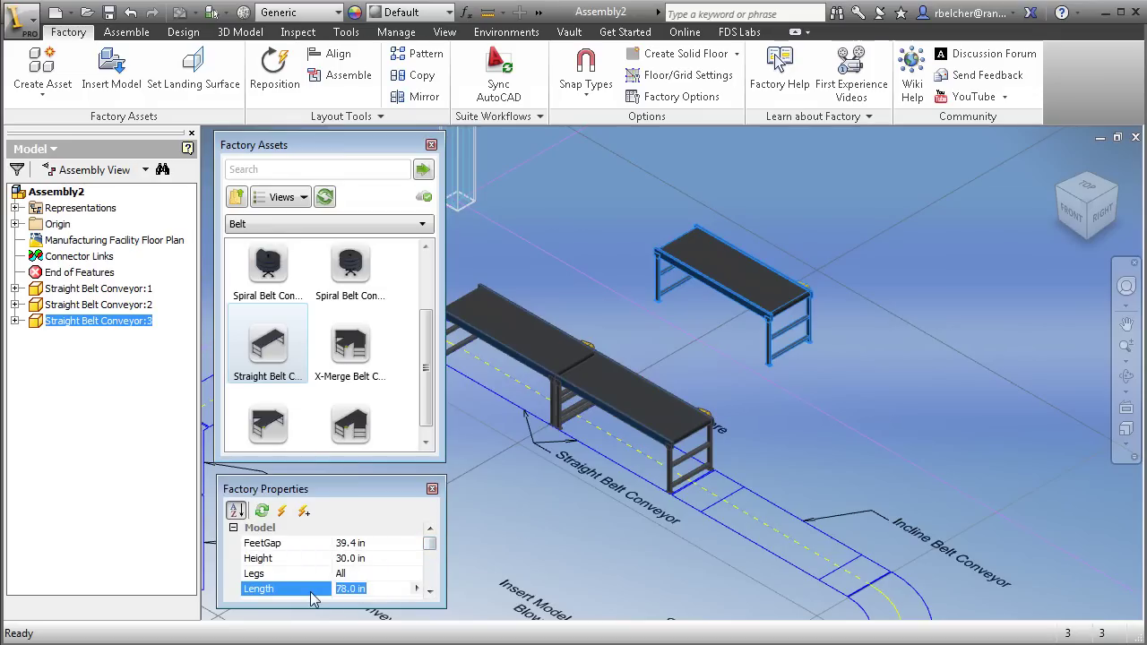
pyautogui.write('20')
pyautogui.press('Return')
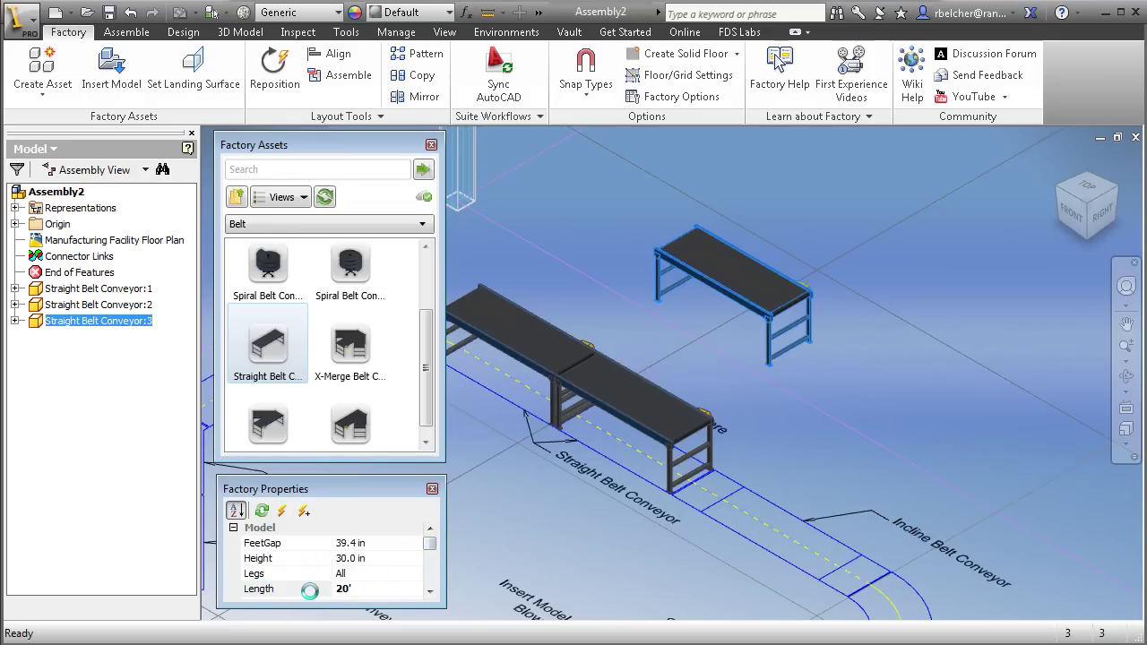
pyautogui.click(778, 460)
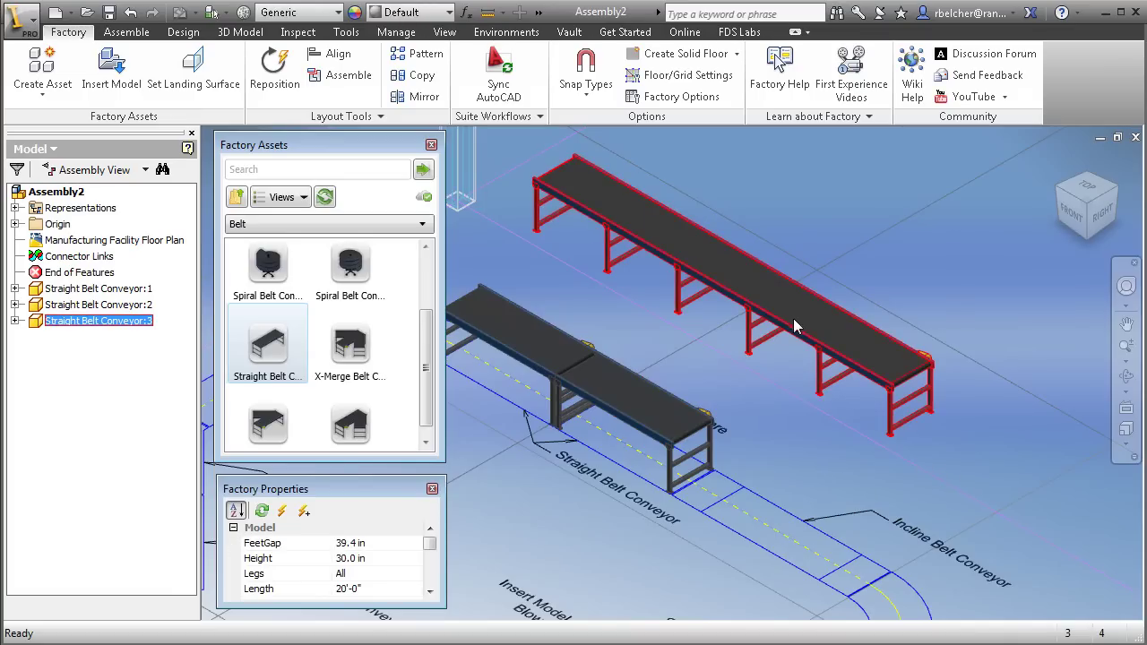
pyautogui.press('Delete')
# Extend the second straight conveyor with an Inclined Belt Conveyor and a Horizontal Curve Belt Conveyor along the floor plan outline.
pyautogui.moveTo(846, 446); pyautogui.dragTo(766, 222, button='middle')
pyautogui.scroll(-1, 766, 222)
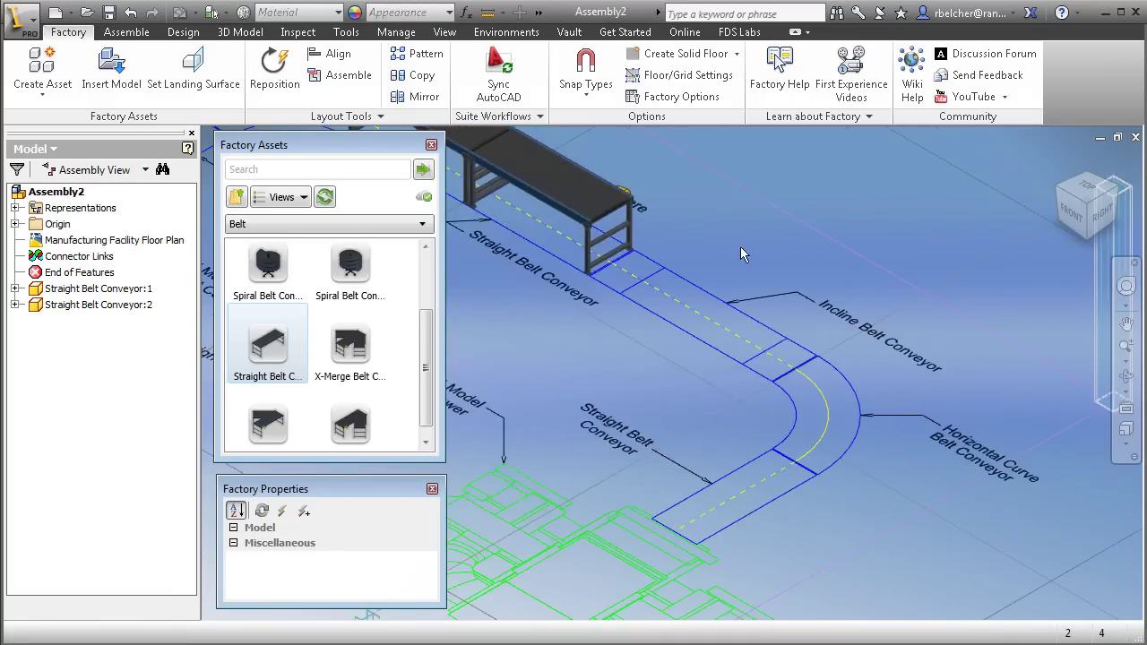
pyautogui.scroll(2, 340, 284)
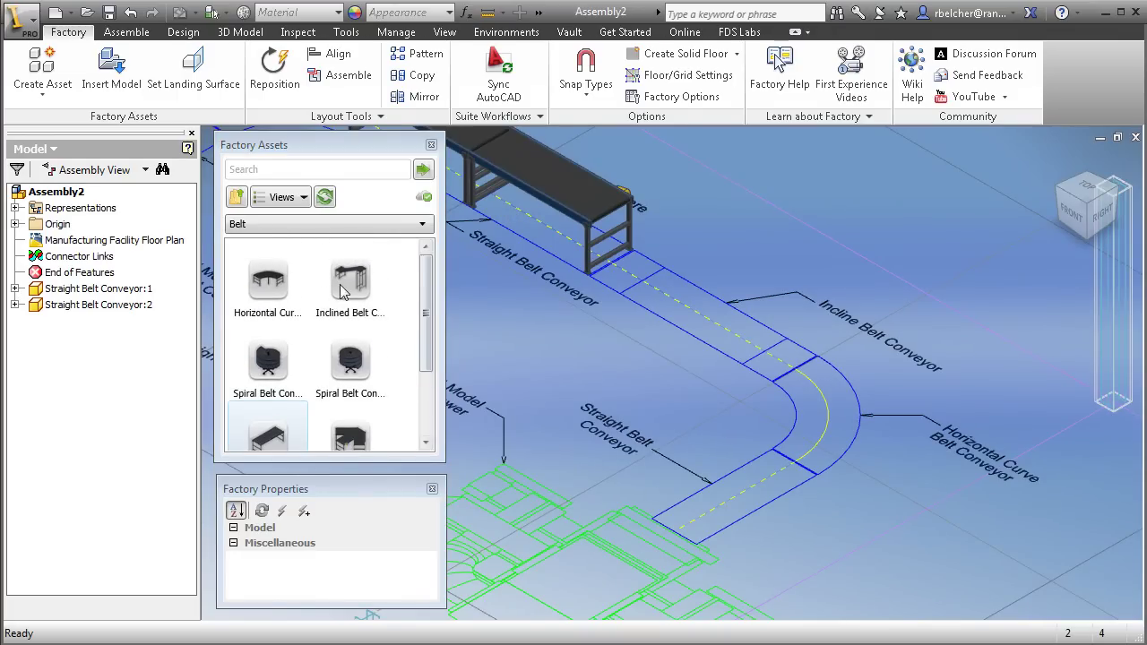
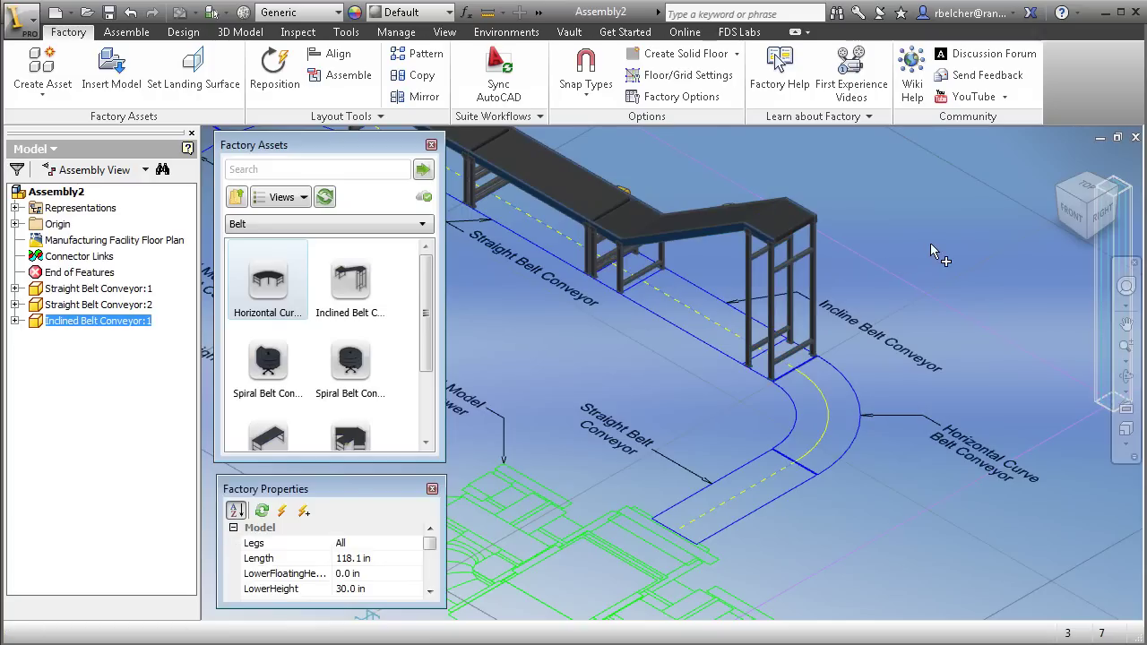
pyautogui.click(975, 235)
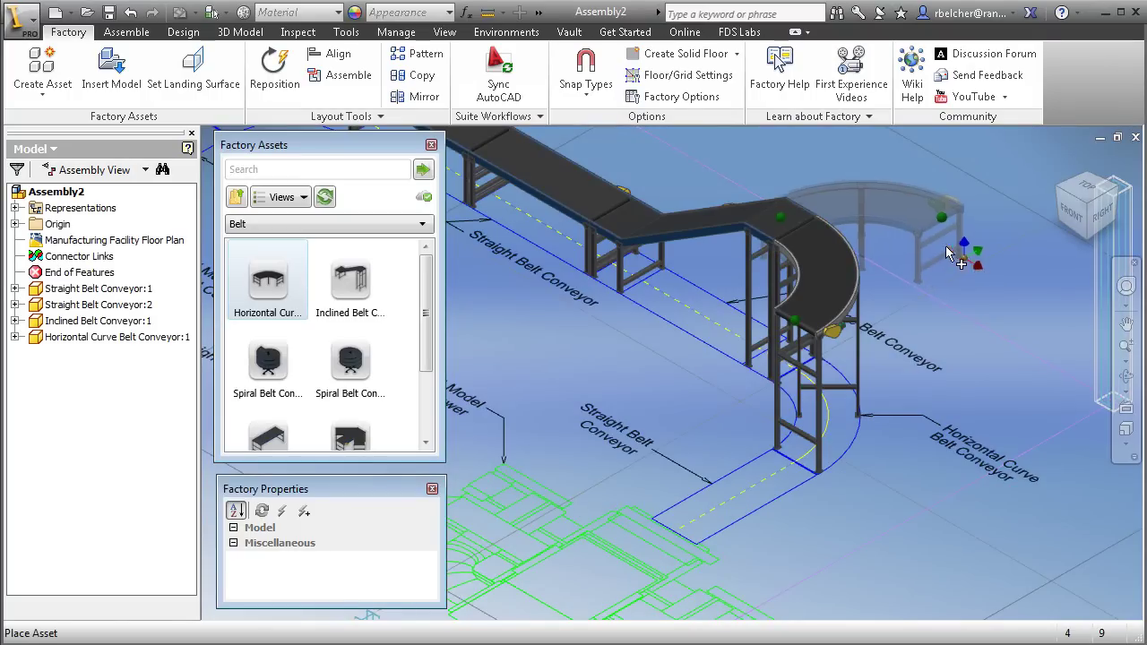
pyautogui.rightClick(957, 251)
pyautogui.click(975, 245)
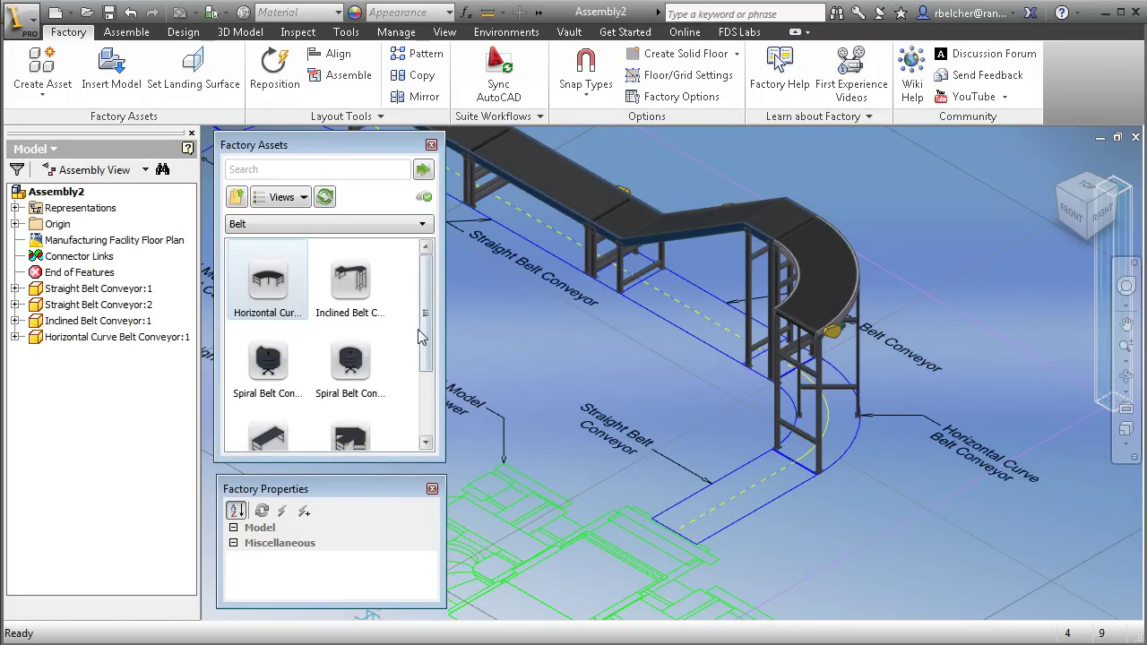
# Connect a Straight Belt Conveyor to the free end of the raised horizontal curve, leading to the blower outline.
pyautogui.scroll(-1, 309, 381)
pyautogui.click(309, 381)
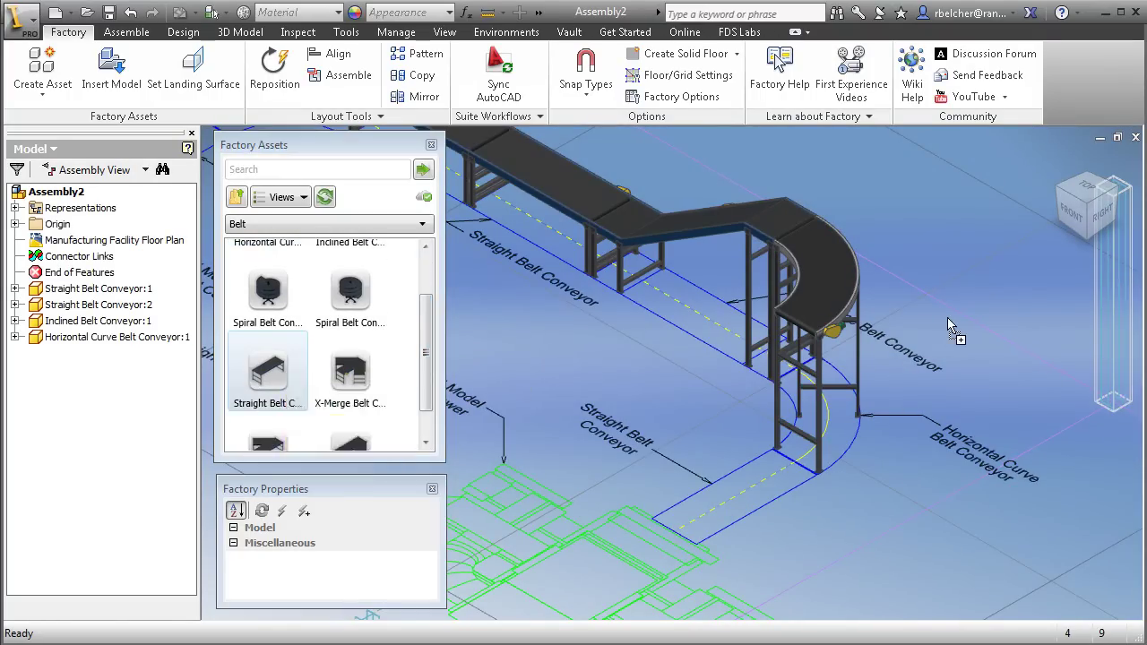
pyautogui.click(756, 336)
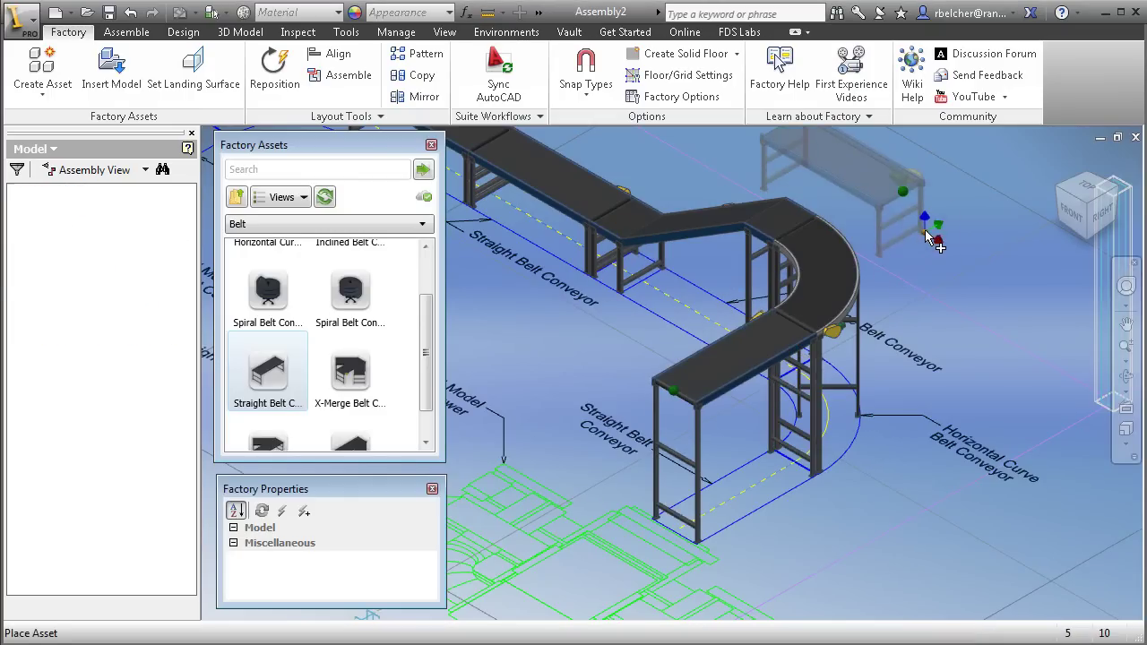
pyautogui.rightClick(934, 238)
pyautogui.click(941, 244)
# Connect a Horizontal Curve Belt Conveyor to the free end of the first straight conveyor, followed by a Straight Belt Conveyor.
pyautogui.moveTo(883, 224); pyautogui.dragTo(725, 244, button='middle')
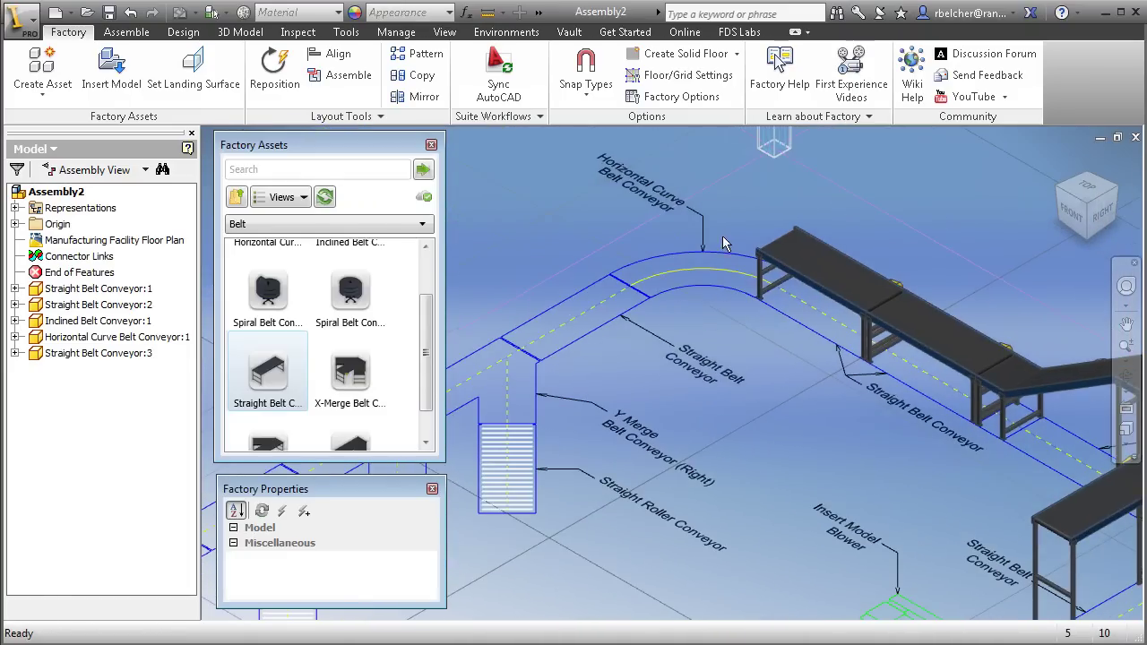
pyautogui.moveTo(427, 335); pyautogui.dragTo(427, 281)
pyautogui.moveTo(269, 285); pyautogui.dragTo(682, 212)
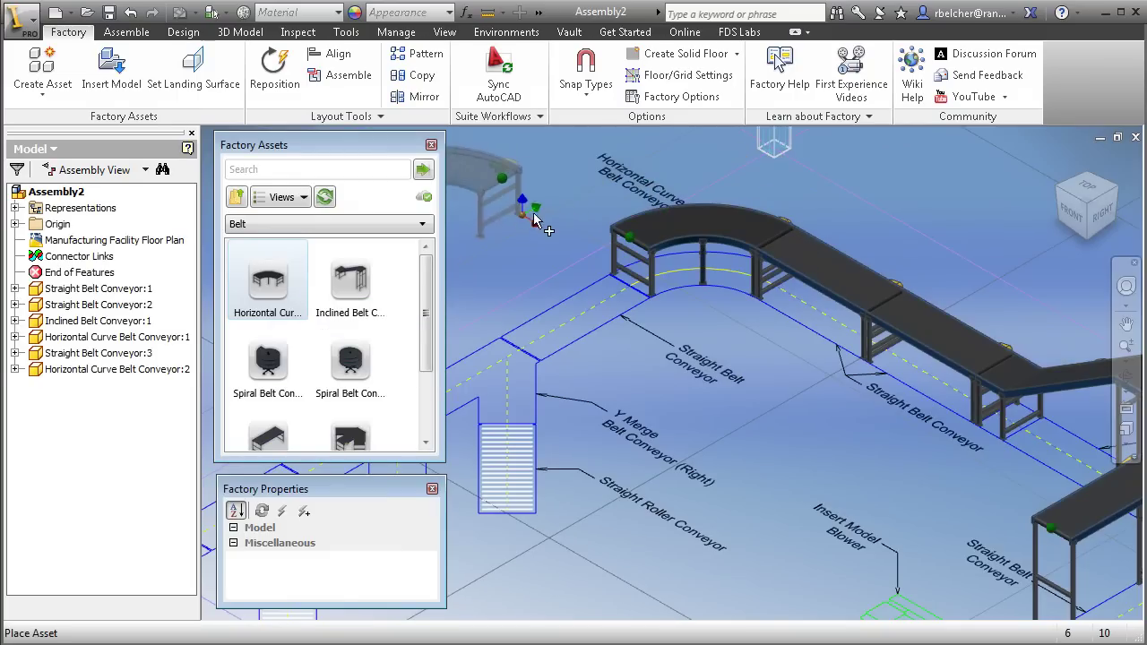
pyautogui.rightClick(580, 220)
pyautogui.click(601, 231)
pyautogui.moveTo(287, 432); pyautogui.dragTo(643, 273)
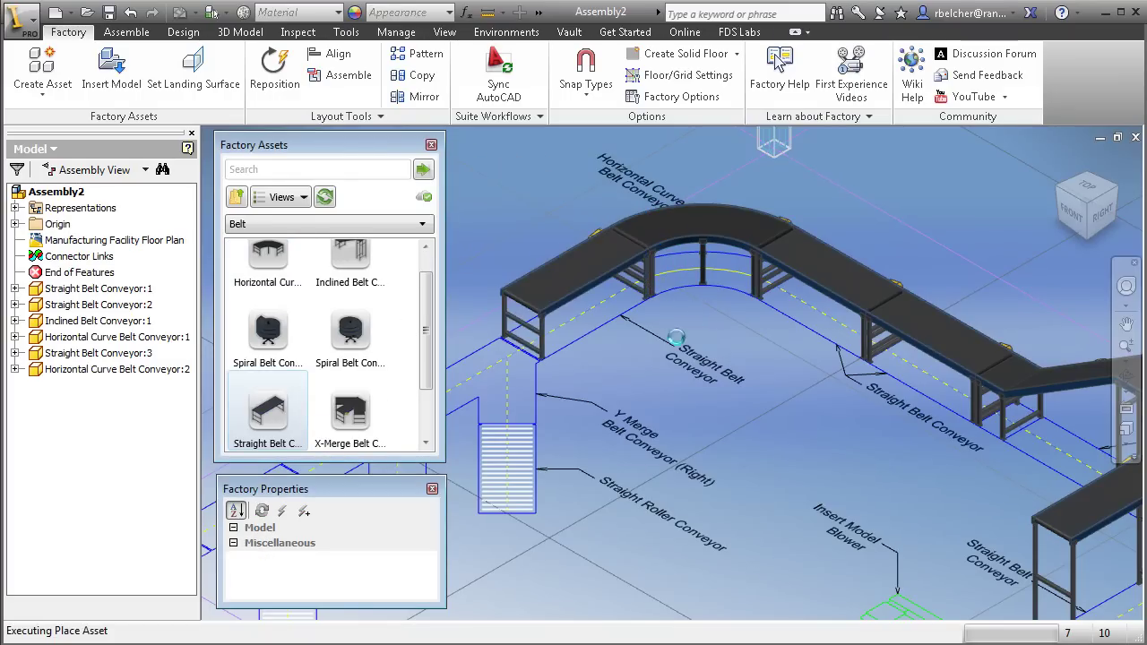
# Place another Straight Belt Conveyor loose beside the Y-merge outlines, roughly parallel to them, and end the placement.
pyautogui.scroll(-3, 535, 238)
pyautogui.moveTo(535, 238); pyautogui.dragTo(807, 246, button='middle')
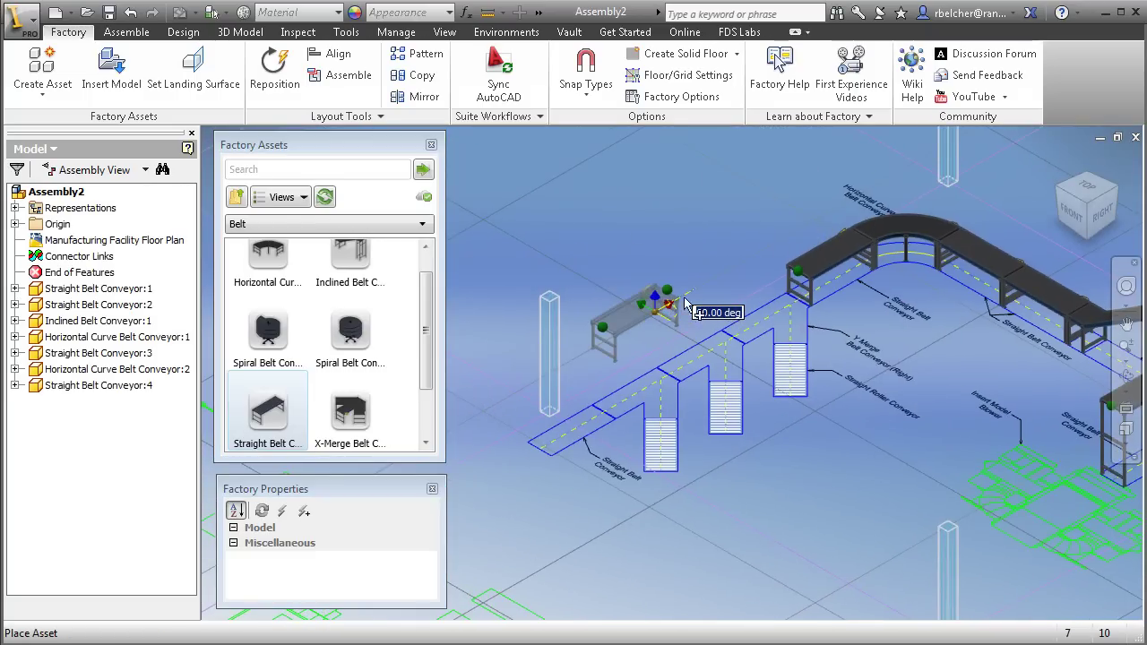
pyautogui.click(685, 305)
pyautogui.rightClick(605, 235)
pyautogui.press('Escape')
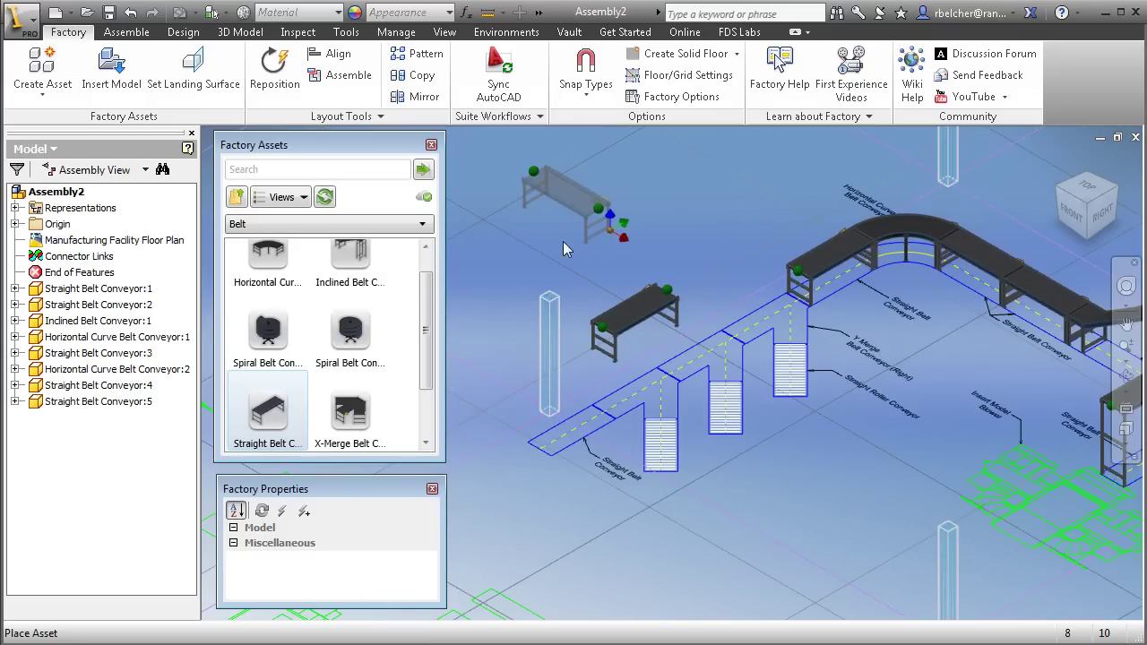
# Connect three Y-Merge Belt Conveyors (Right) in series from the free end of the straight conveyor, along the Y-merge outlines, and end the placement.
pyautogui.press('Escape')
pyautogui.scroll(-1, 384, 420)
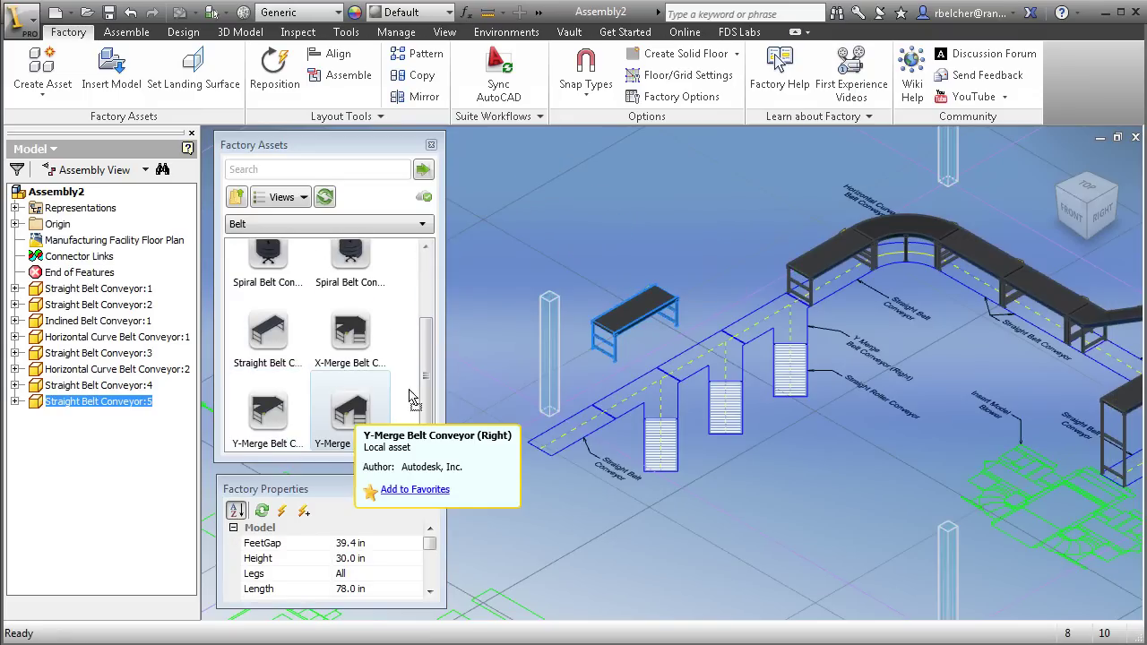
pyautogui.click(381, 408)
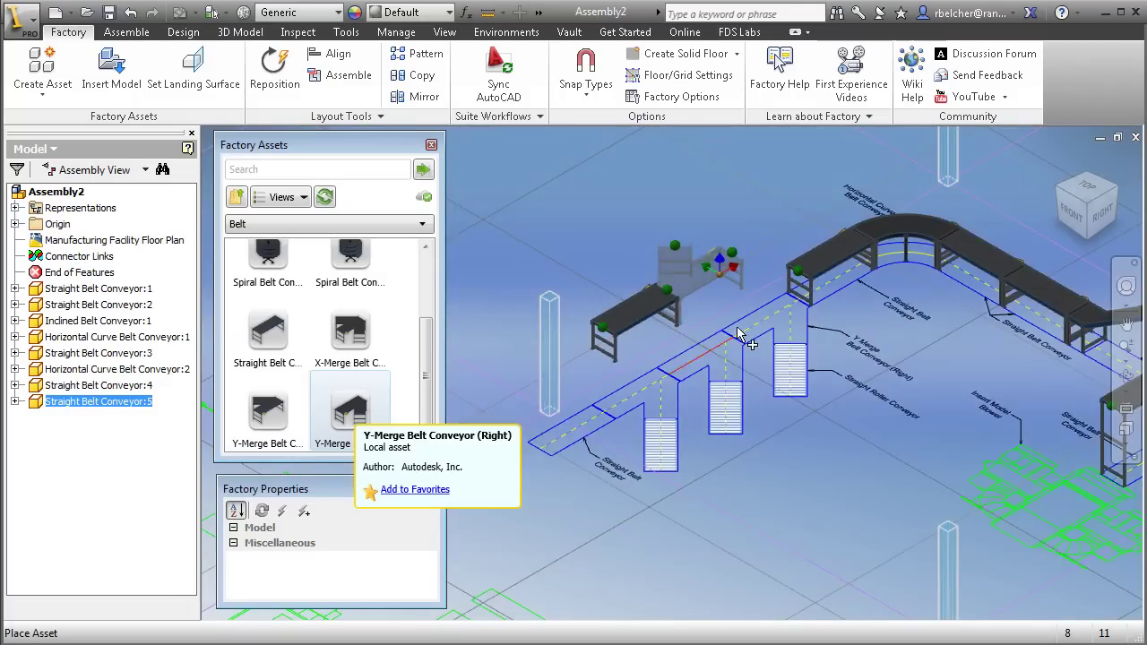
pyautogui.scroll(3, 738, 334)
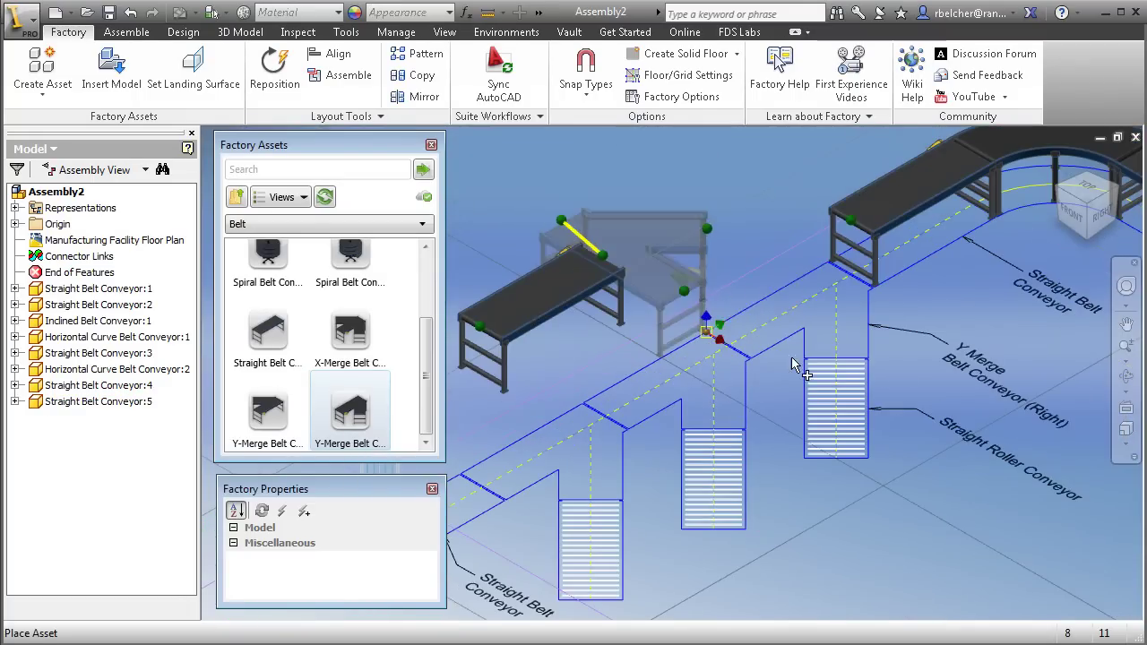
pyautogui.click(989, 348)
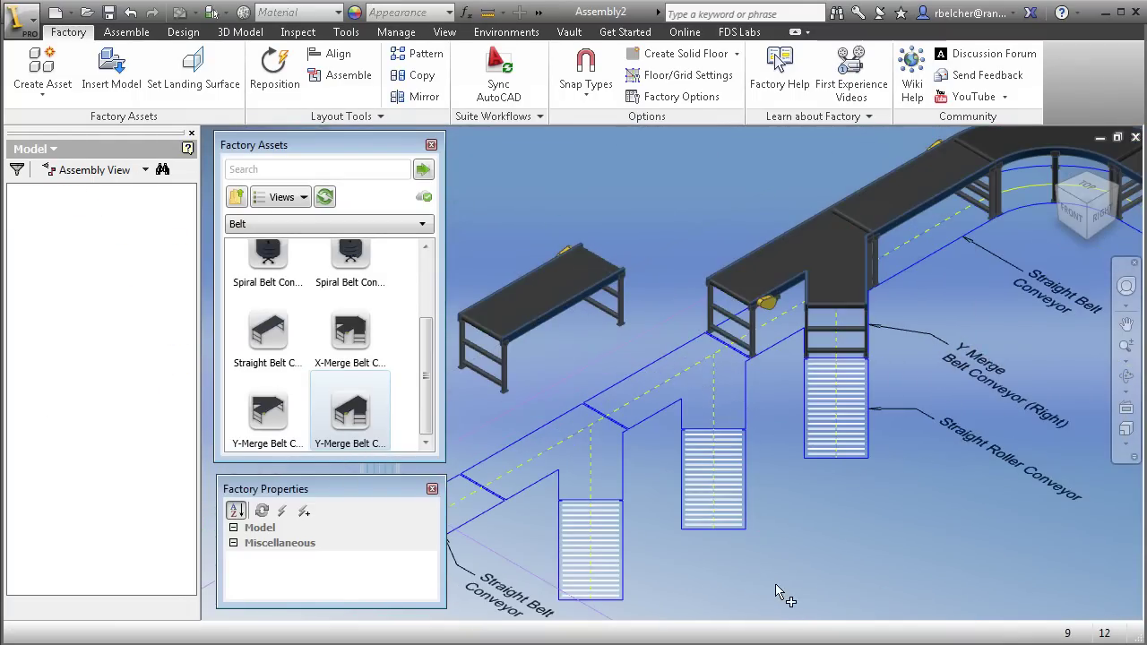
pyautogui.click(627, 419)
pyautogui.moveTo(678, 580); pyautogui.dragTo(865, 385, button='middle')
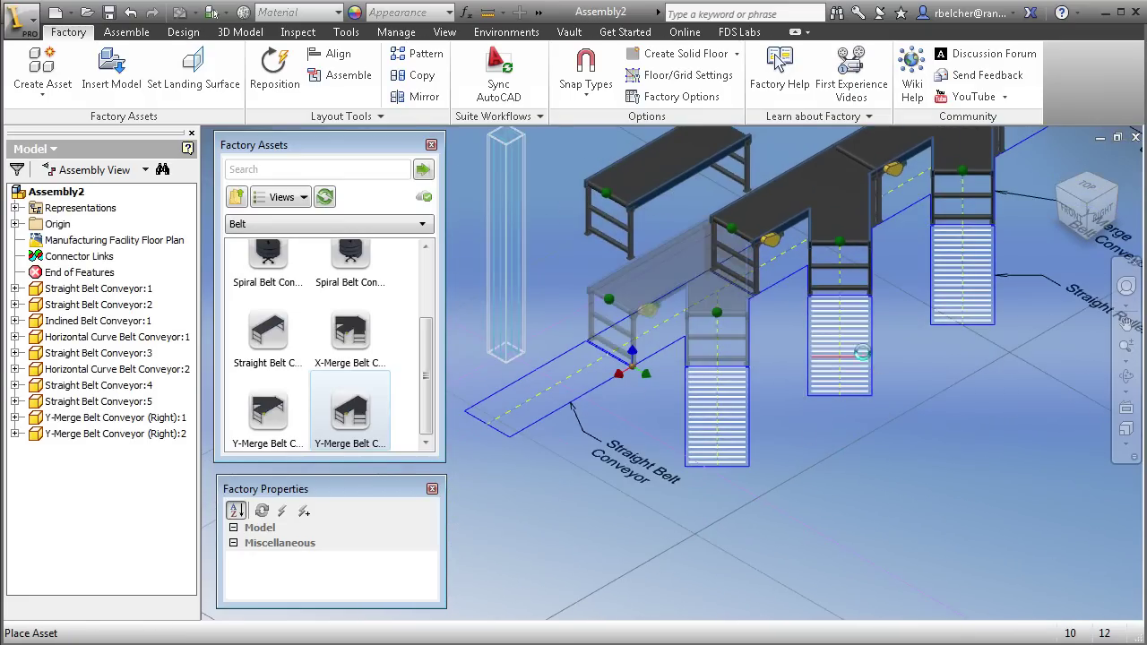
pyautogui.click(864, 357)
pyautogui.rightClick(927, 473)
pyautogui.press('Escape')
pyautogui.press('Escape')
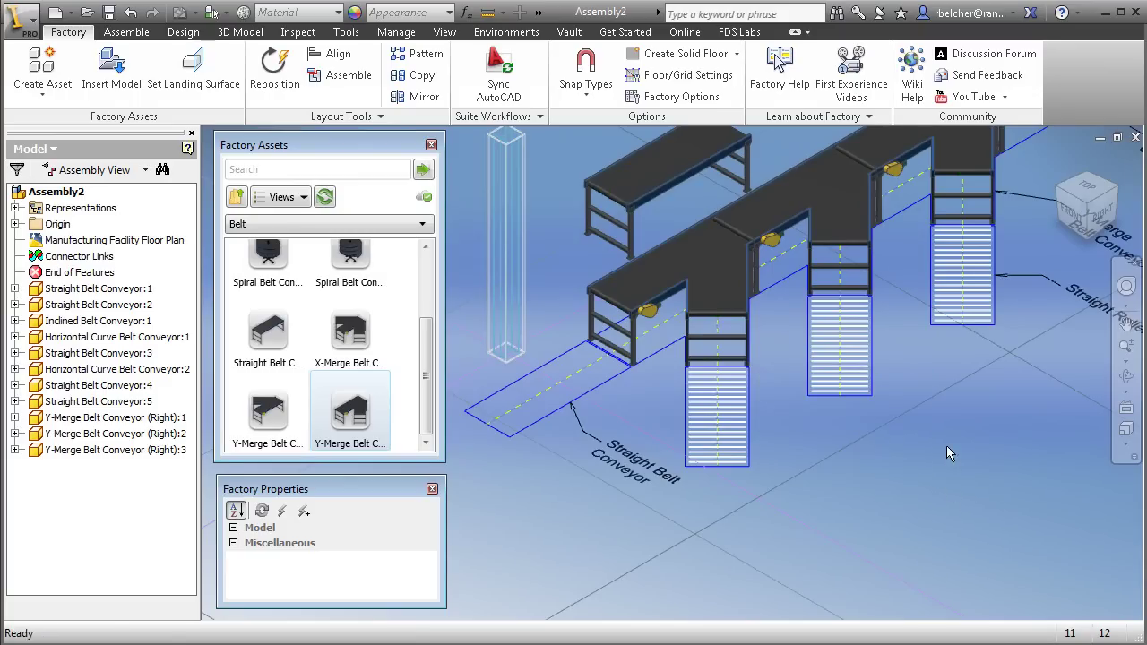
# Move the loose Straight Belt Conveyor onto the free end of the last Y-merge so it covers its outline.
pyautogui.click(655, 238)
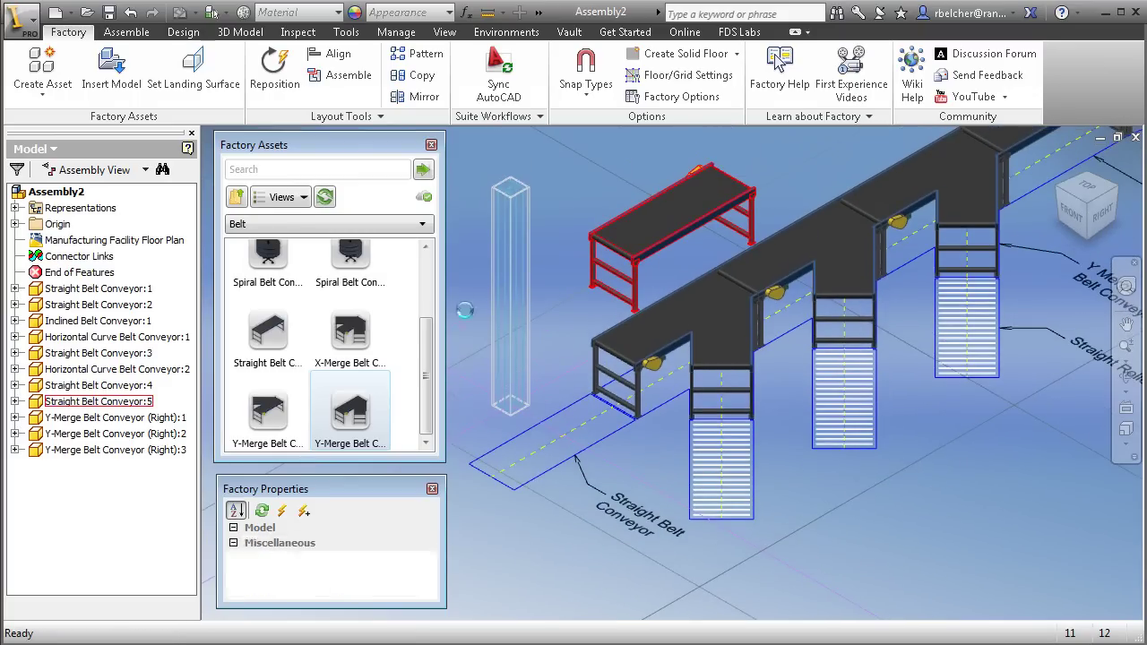
pyautogui.moveTo(476, 533); pyautogui.dragTo(599, 395)
pyautogui.moveTo(954, 539); pyautogui.dragTo(705, 399, button='middle')
# Attach a Straight Roller Conveyor from the Roller assets to the branch of each of the three Y-merge conveyors and end the placement.
pyautogui.click(235, 198)
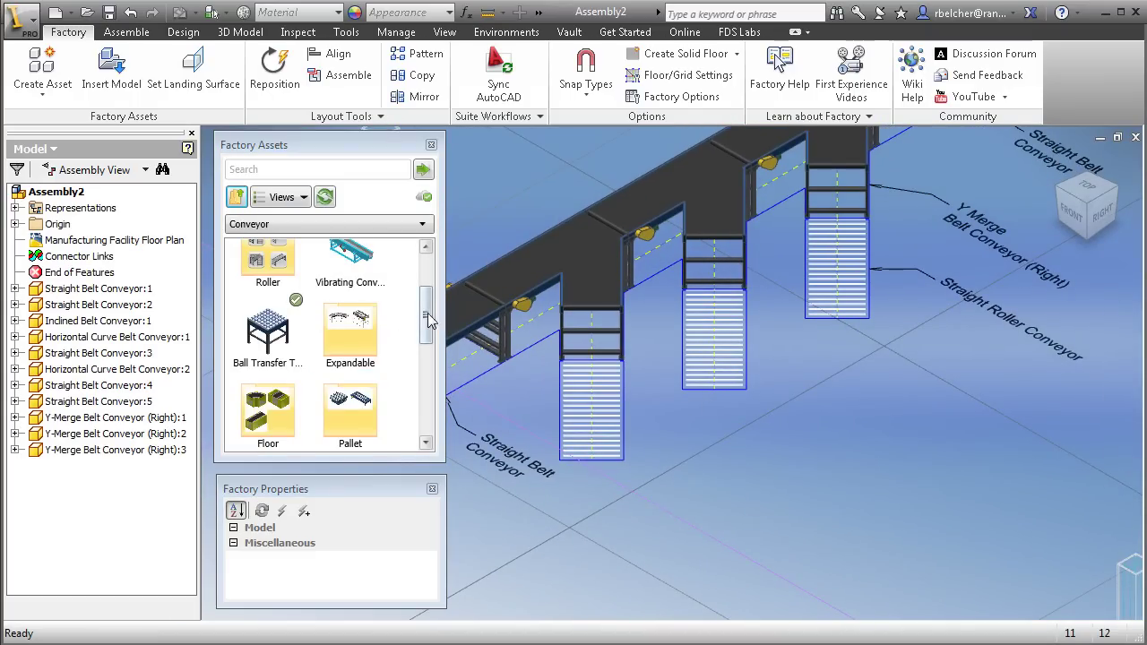
pyautogui.moveTo(425, 319); pyautogui.dragTo(425, 285)
pyautogui.doubleClick(268, 350)
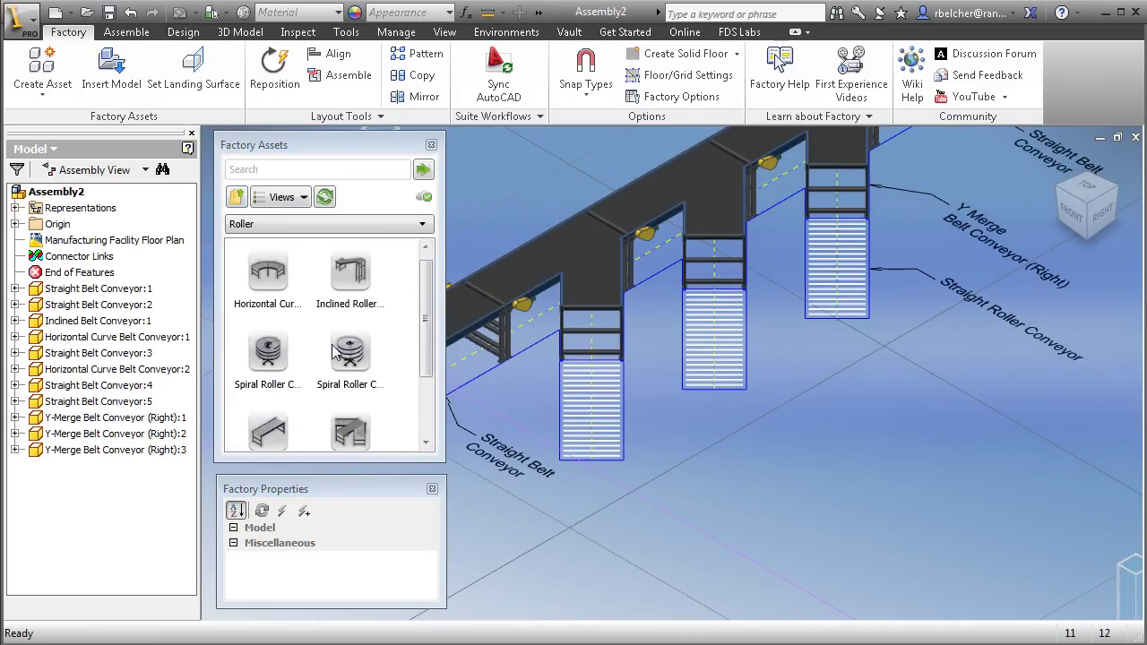
pyautogui.scroll(-2, 422, 300)
pyautogui.moveTo(268, 377); pyautogui.dragTo(740, 452)
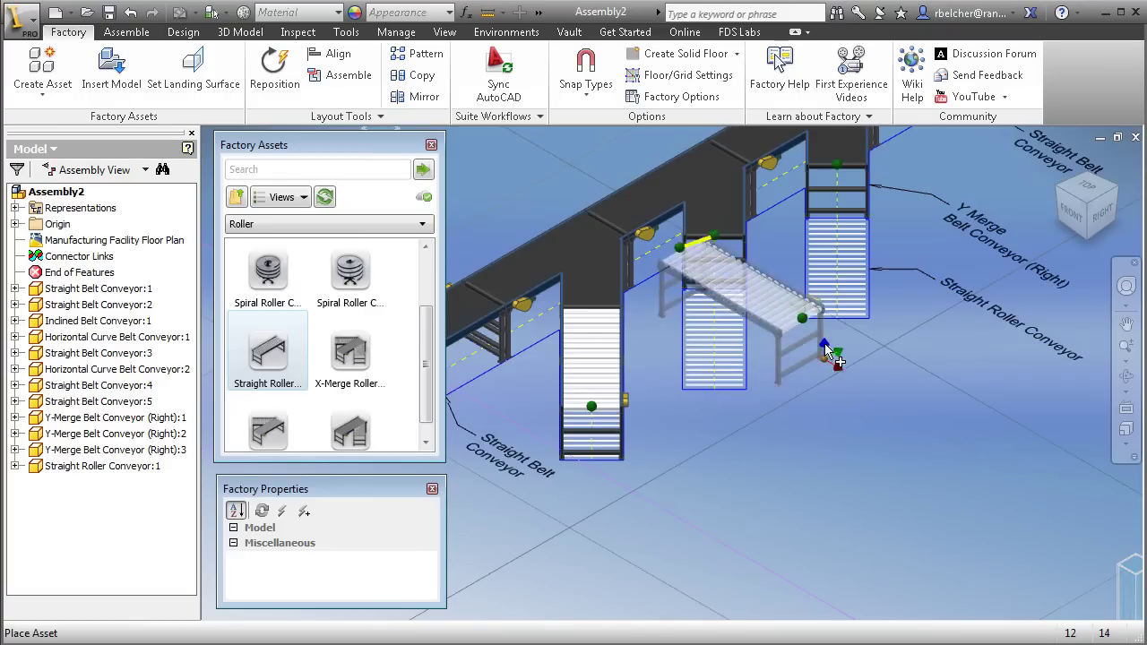
pyautogui.click(841, 350)
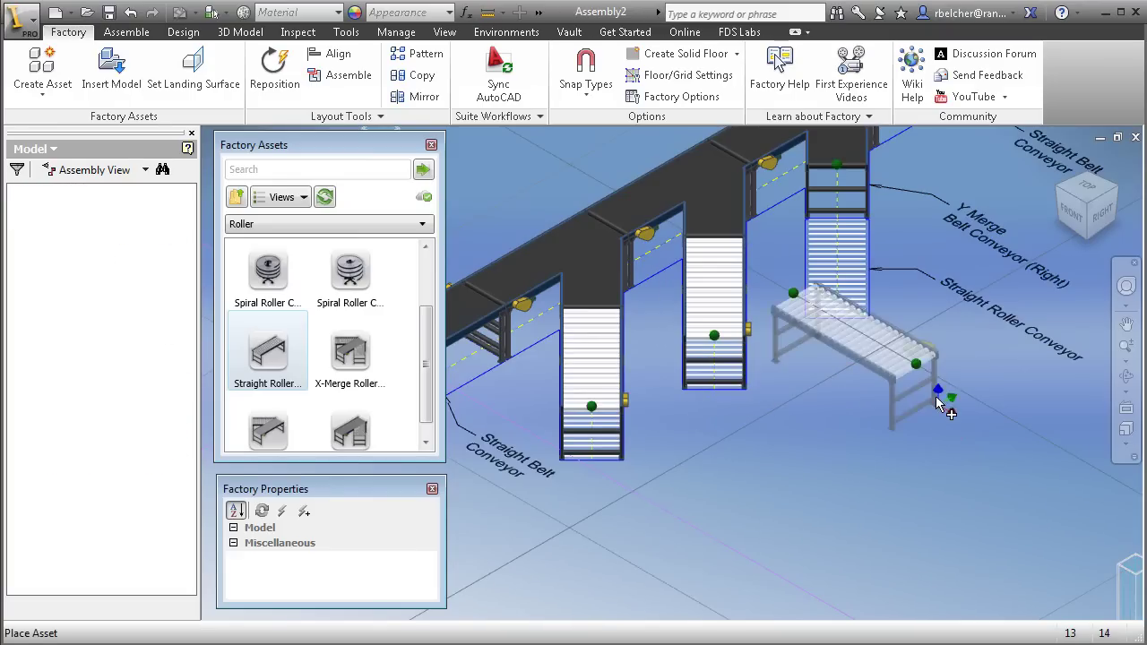
pyautogui.click(977, 312)
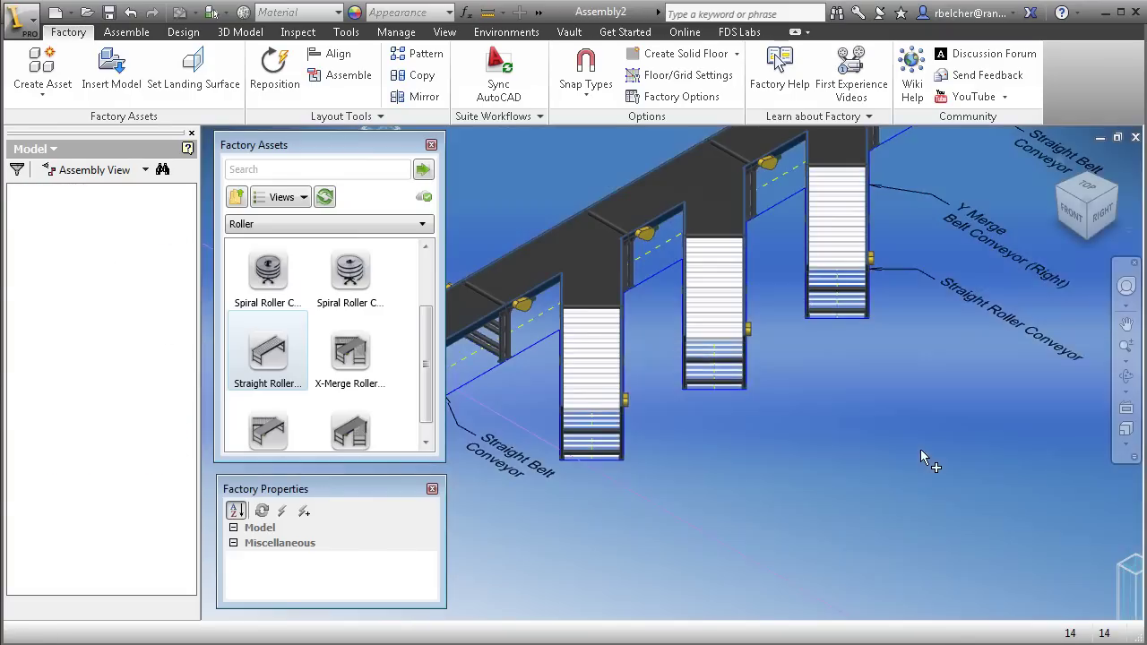
pyautogui.rightClick(915, 470)
pyautogui.click(947, 481)
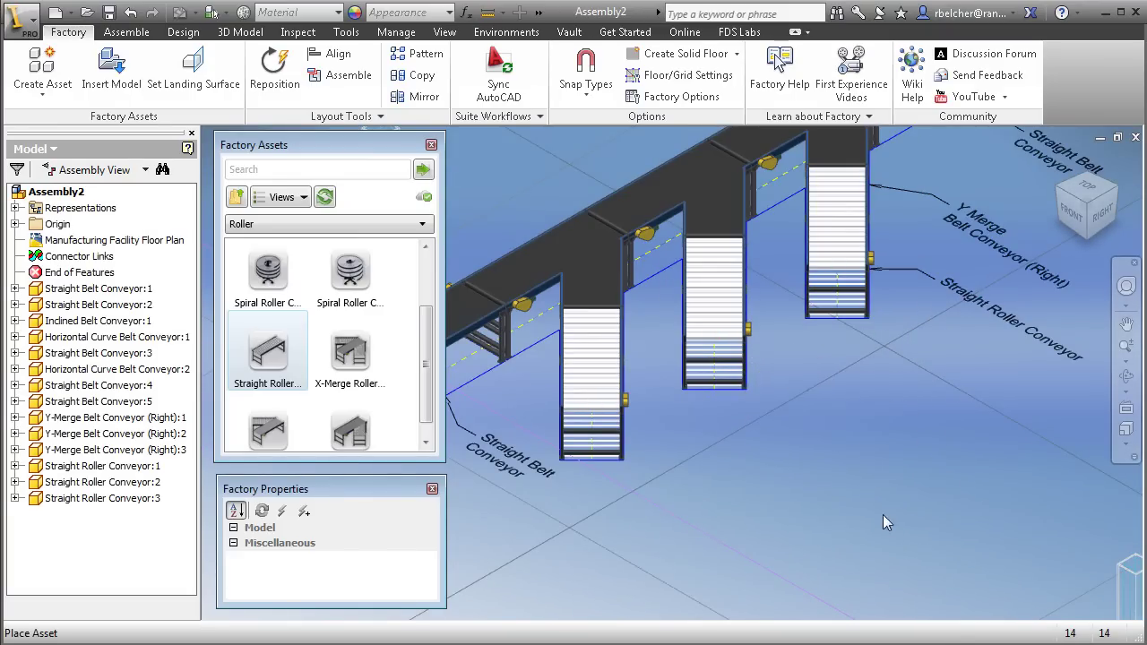
# Insert the Blower model from the Expanded Demo folder as a component file.
pyautogui.scroll(3, 915, 496)
pyautogui.moveTo(916, 496); pyautogui.dragTo(640, 423, button='middle')
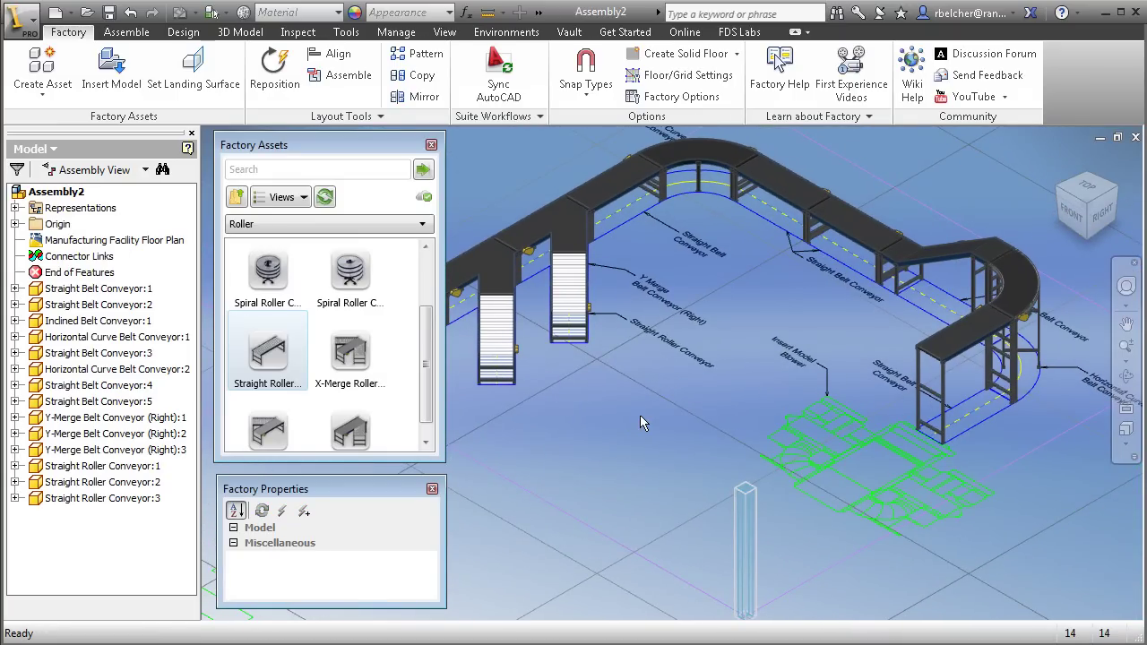
pyautogui.moveTo(962, 494); pyautogui.dragTo(854, 440, button='middle')
pyautogui.scroll(-2, 854, 440)
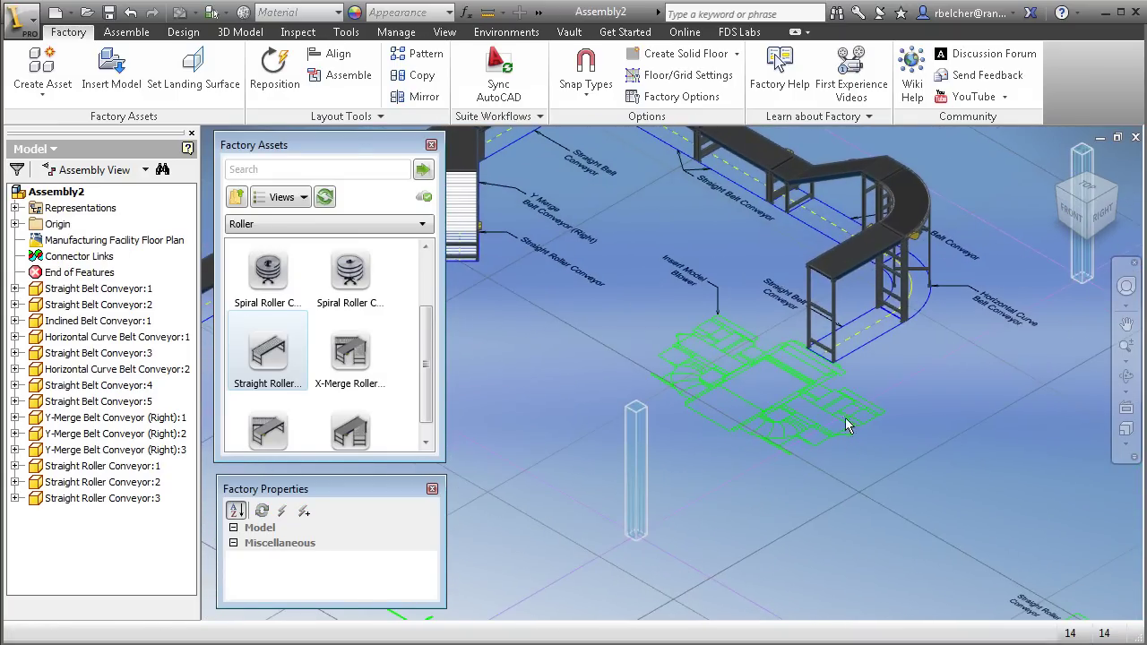
pyautogui.scroll(-2, 856, 411)
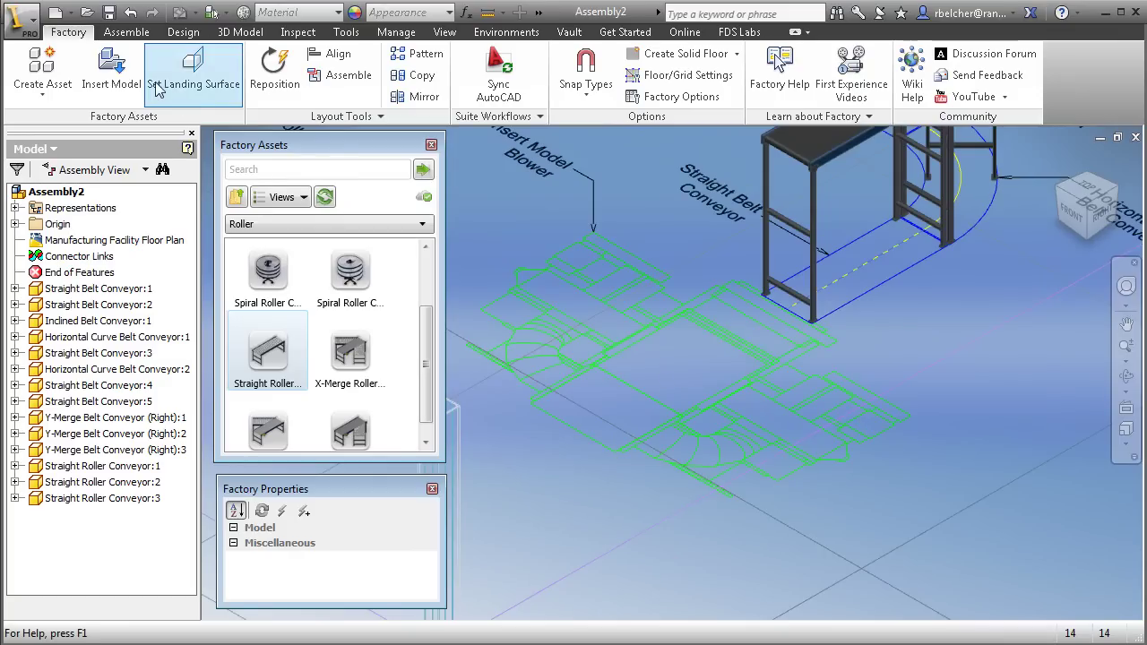
pyautogui.click(113, 70)
pyautogui.moveTo(569, 151); pyautogui.dragTo(460, 51)
pyautogui.click(550, 338)
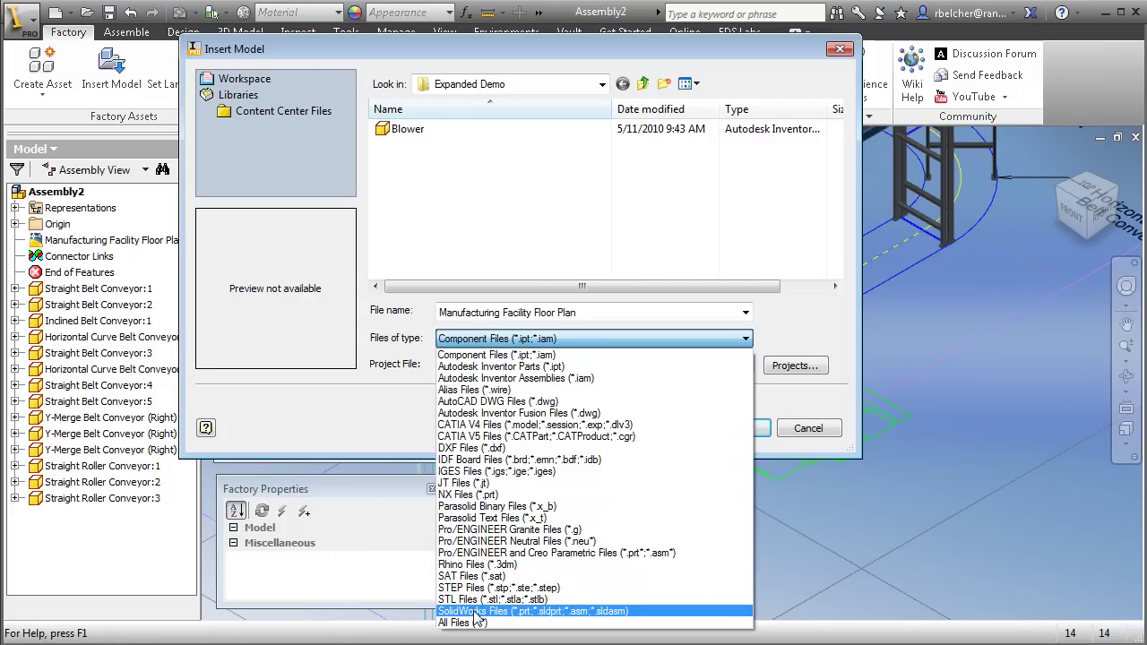
pyautogui.click(817, 318)
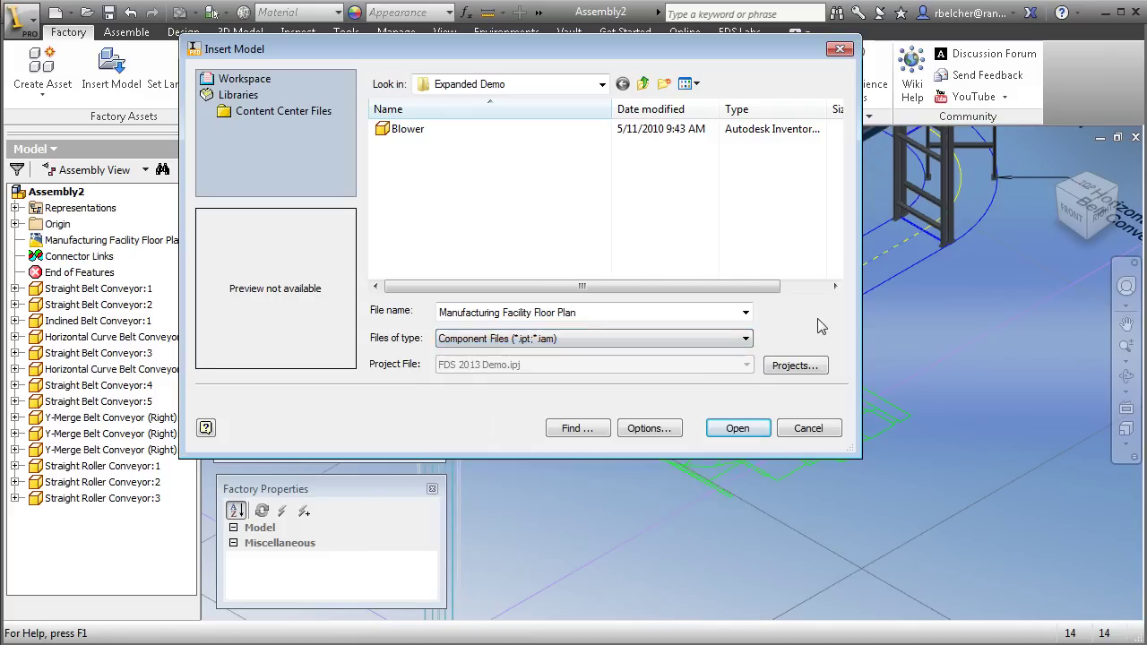
pyautogui.click(405, 129)
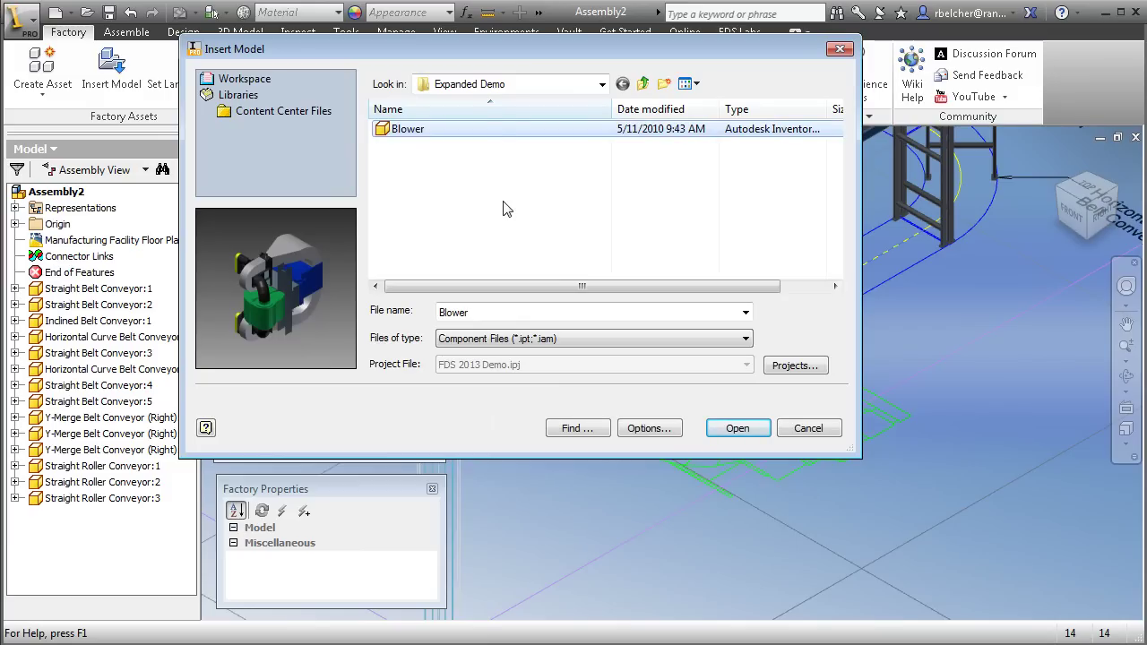
pyautogui.click(746, 429)
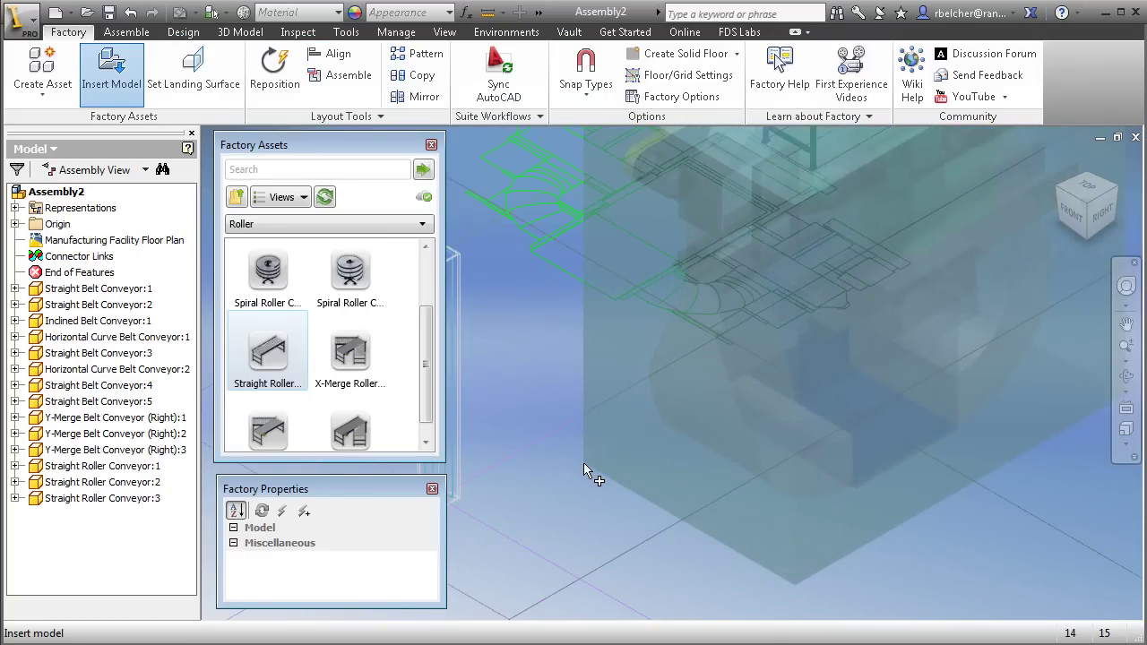
# Orient the blower with its XY plane on the floor, place one near its outline and end the insertion.
pyautogui.click(634, 480)
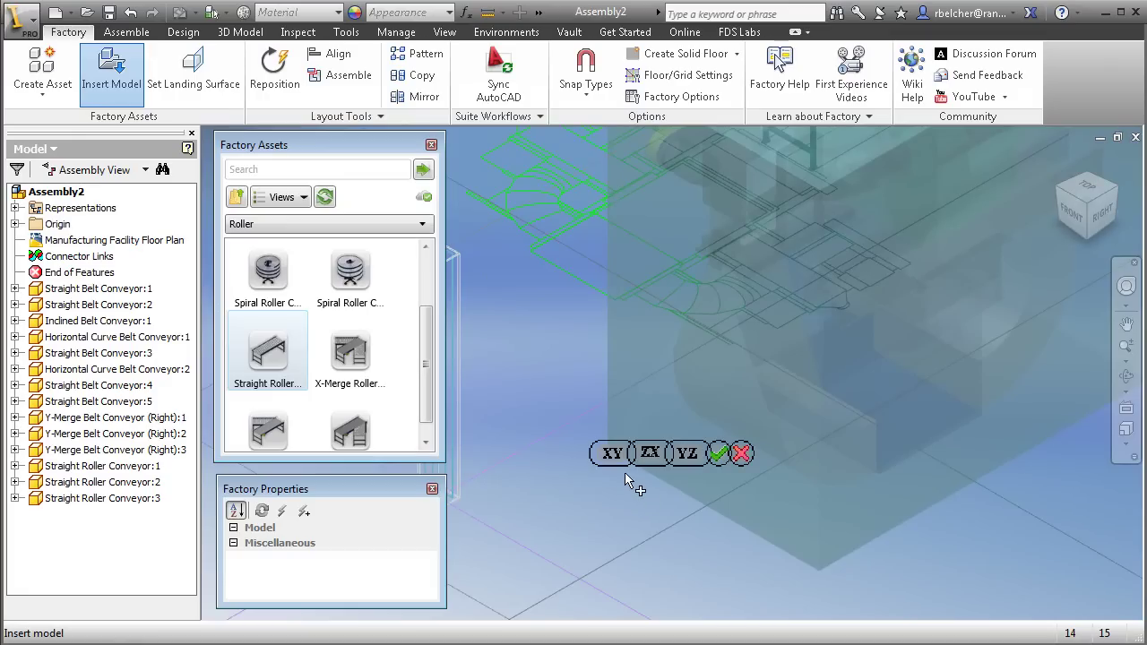
pyautogui.click(651, 453)
pyautogui.click(685, 453)
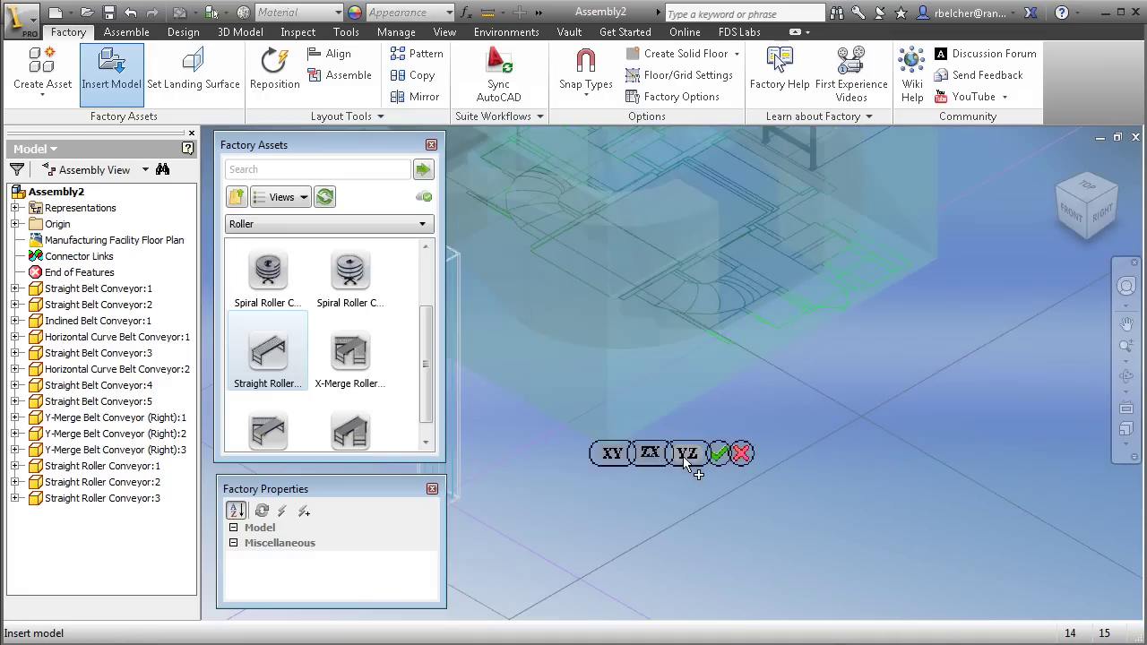
pyautogui.click(613, 454)
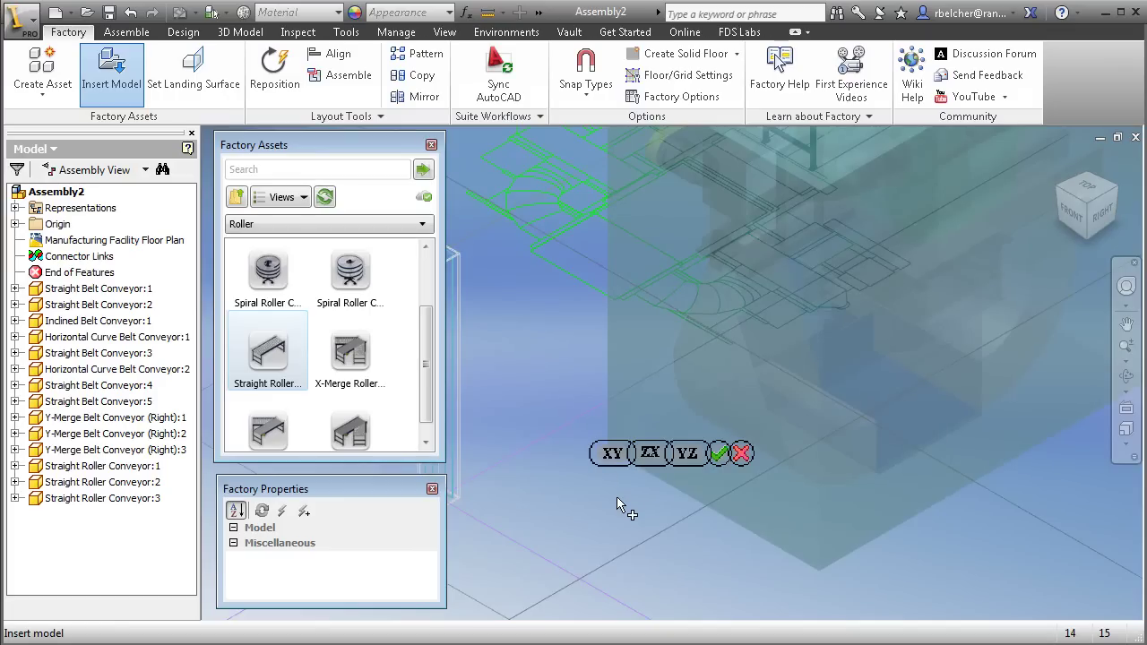
pyautogui.click(720, 455)
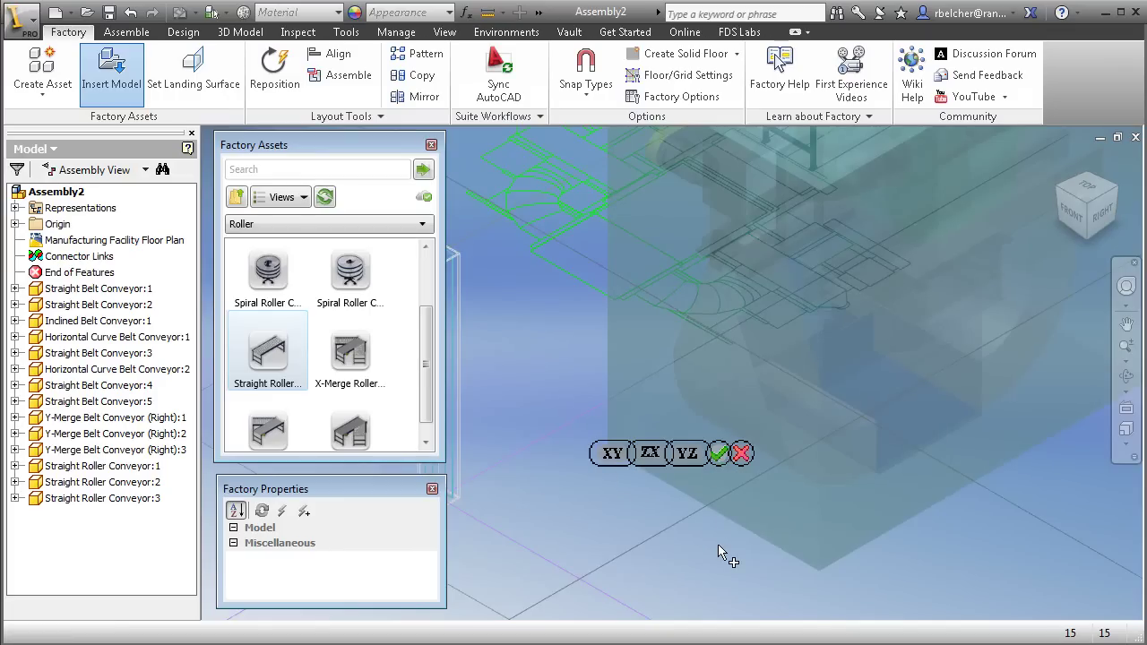
pyautogui.rightClick(592, 464)
pyautogui.click(632, 475)
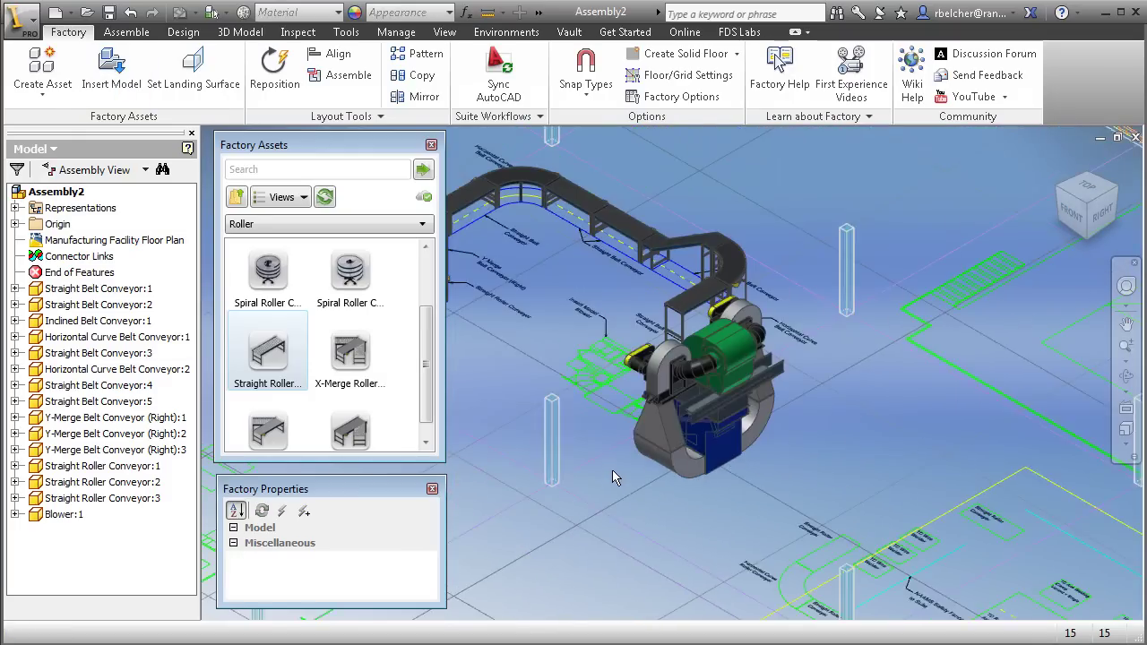
# Reposition the blower with the triad at its base and rotate it a quarter turn about the vertical axis to match the outline's direction.
pyautogui.scroll(5, 703, 471)
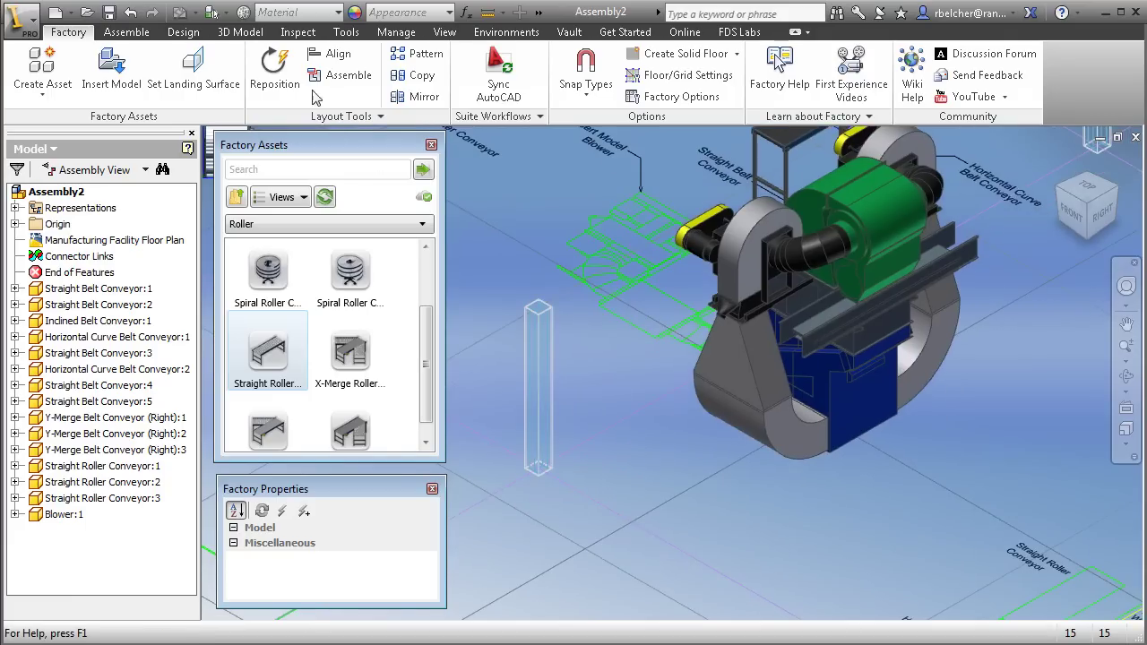
pyautogui.click(275, 79)
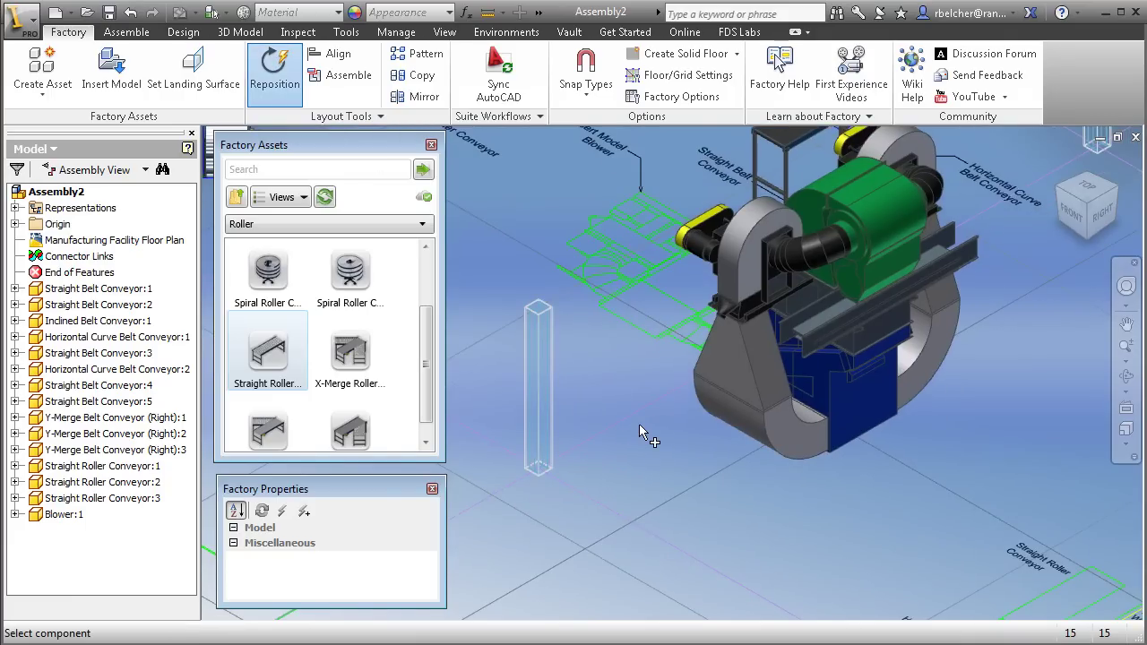
pyautogui.click(763, 408)
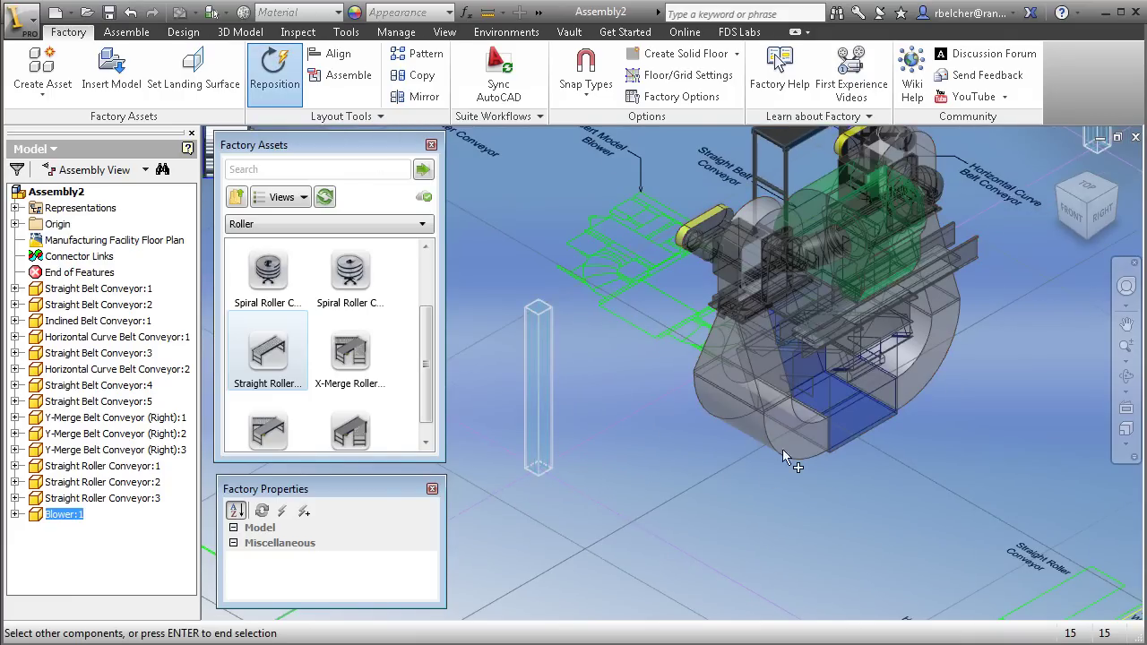
pyautogui.rightClick(699, 435)
pyautogui.click(730, 441)
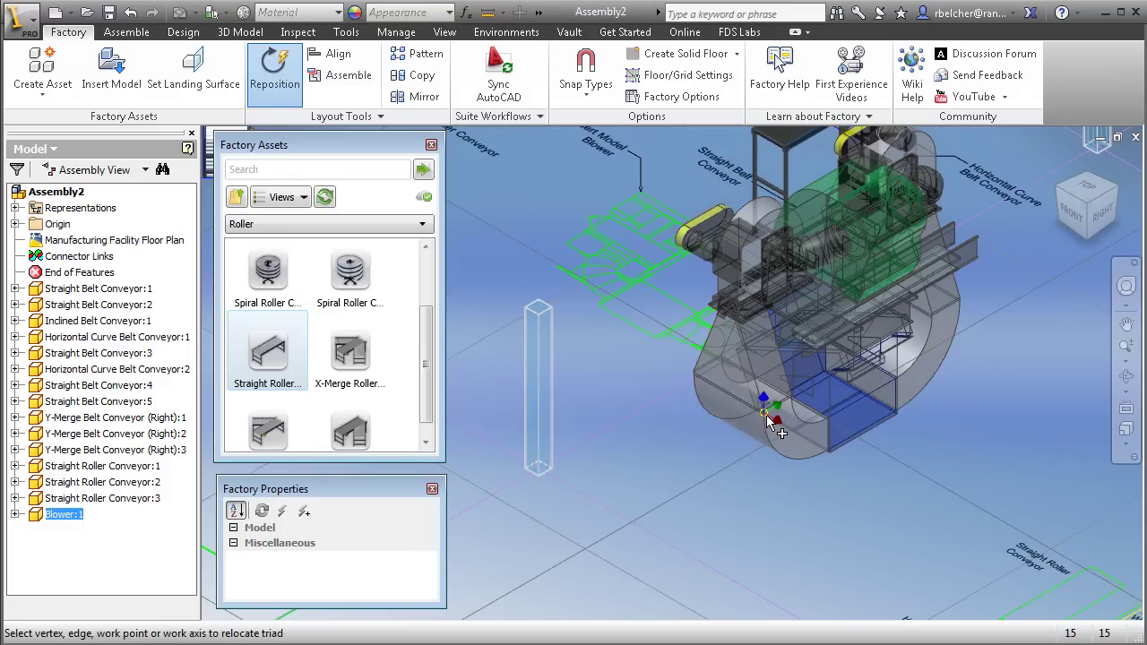
pyautogui.click(767, 489)
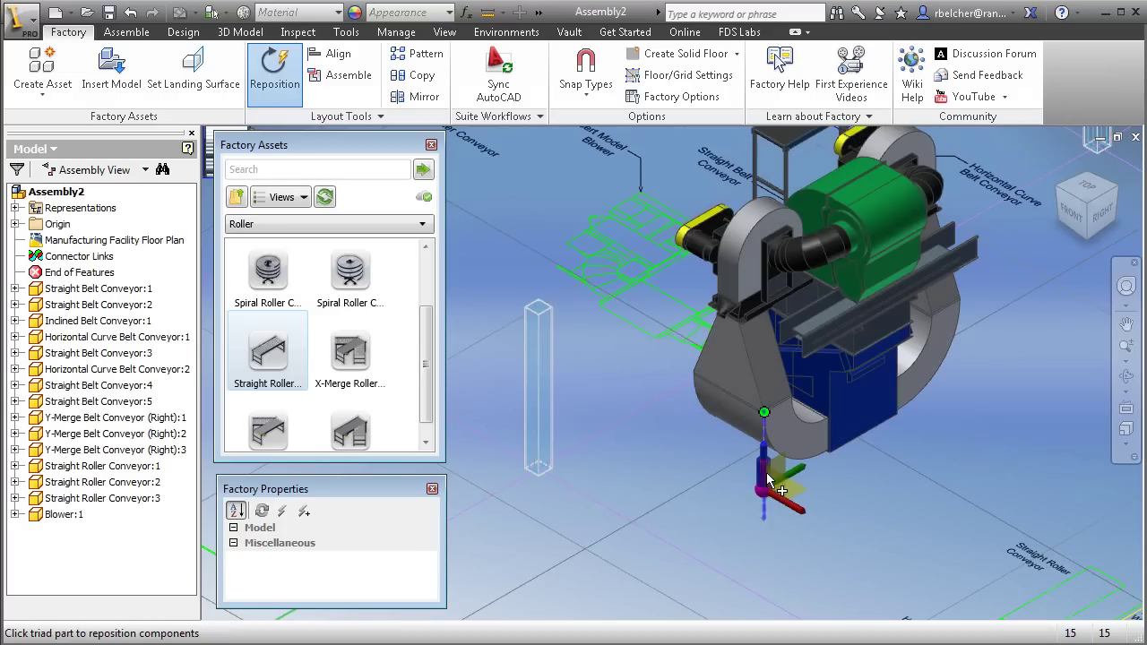
pyautogui.moveTo(767, 475); pyautogui.dragTo(704, 478)
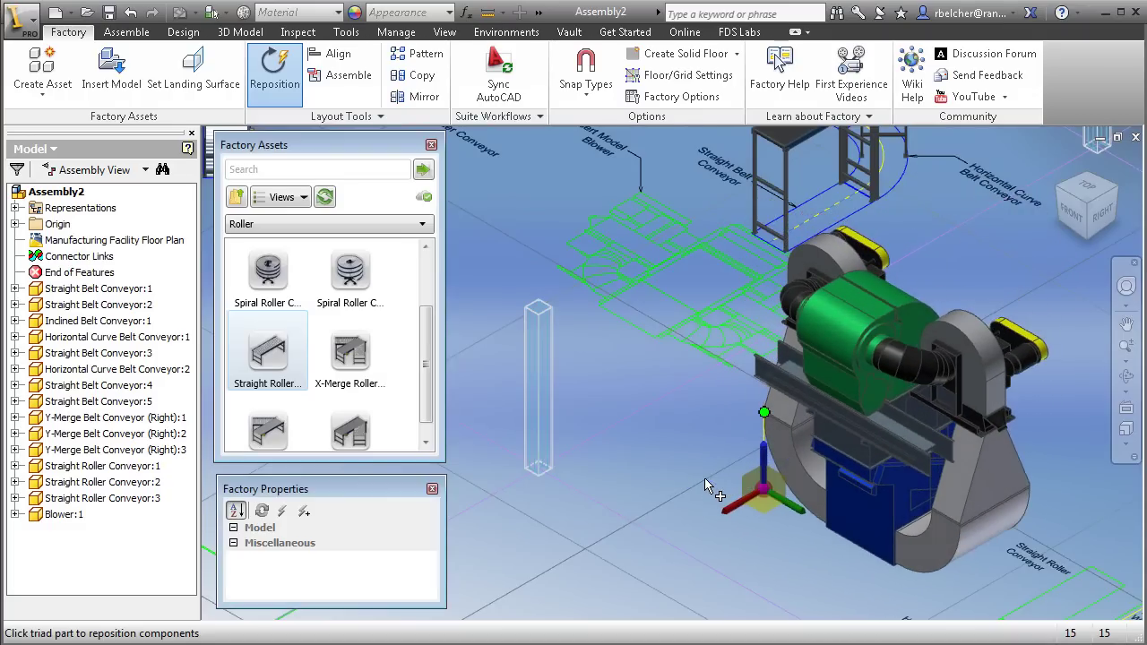
# Move the blower across the floor onto its green outline by the triad origin and finish repositioning.
pyautogui.rightClick(673, 427)
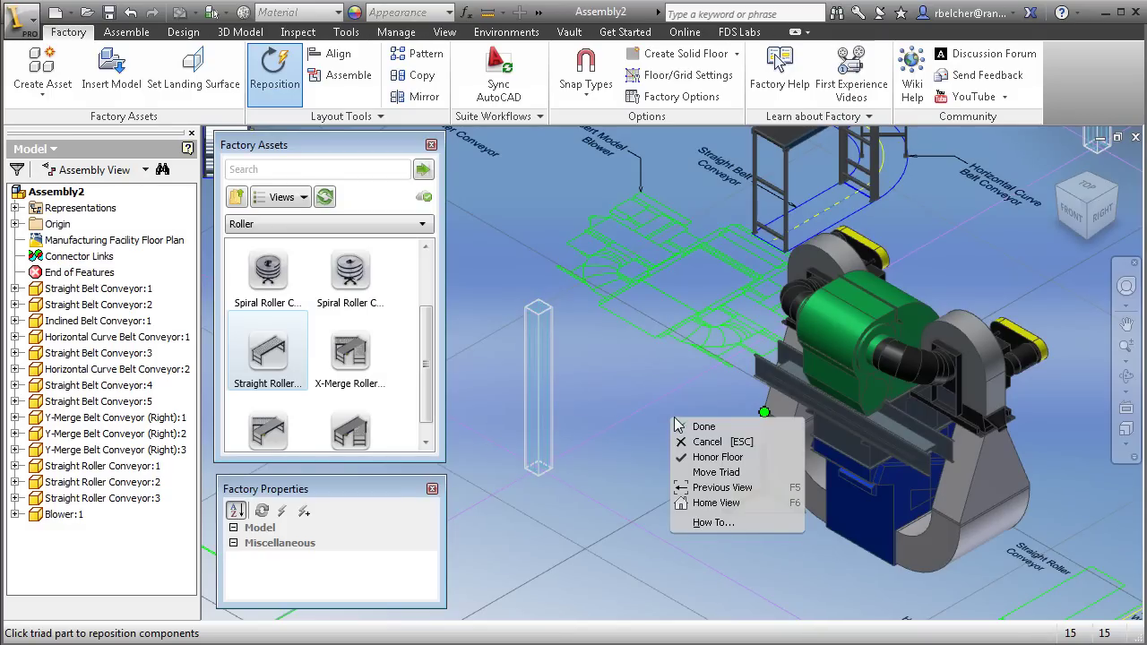
pyautogui.press('Escape')
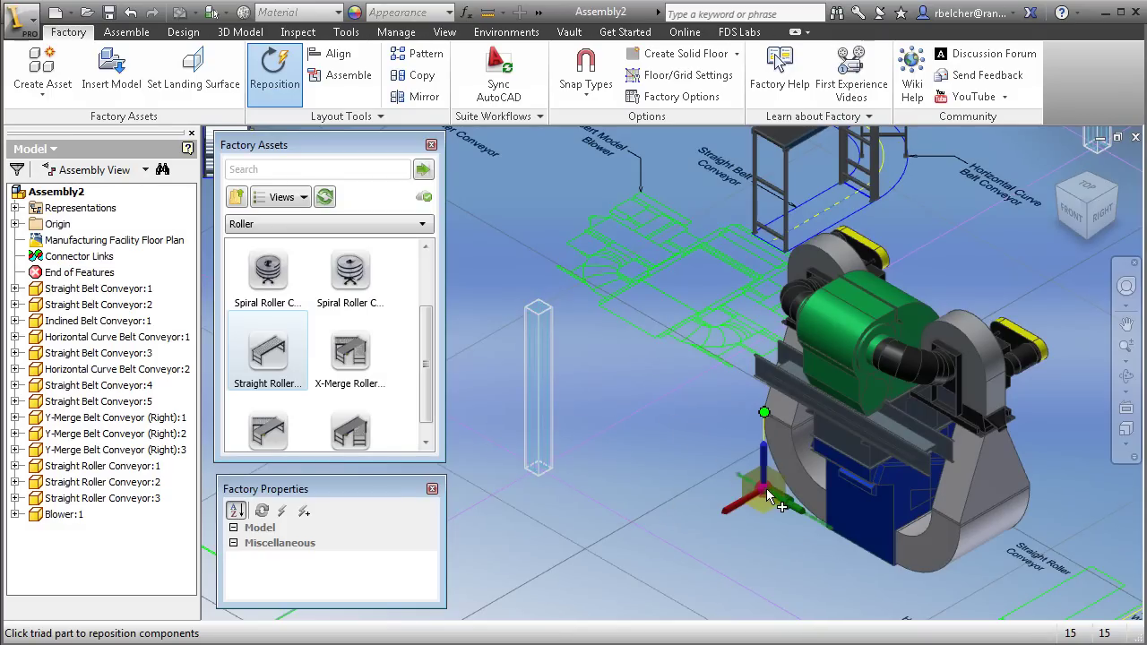
pyautogui.moveTo(763, 493); pyautogui.dragTo(567, 249)
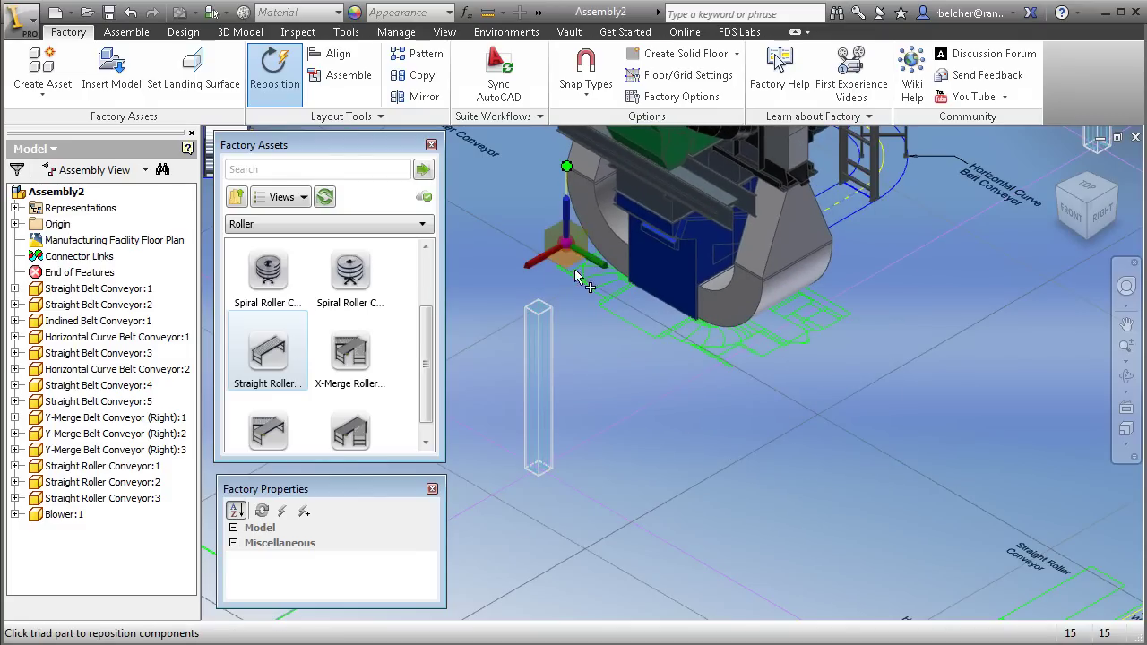
pyautogui.rightClick(672, 429)
pyautogui.click(708, 440)
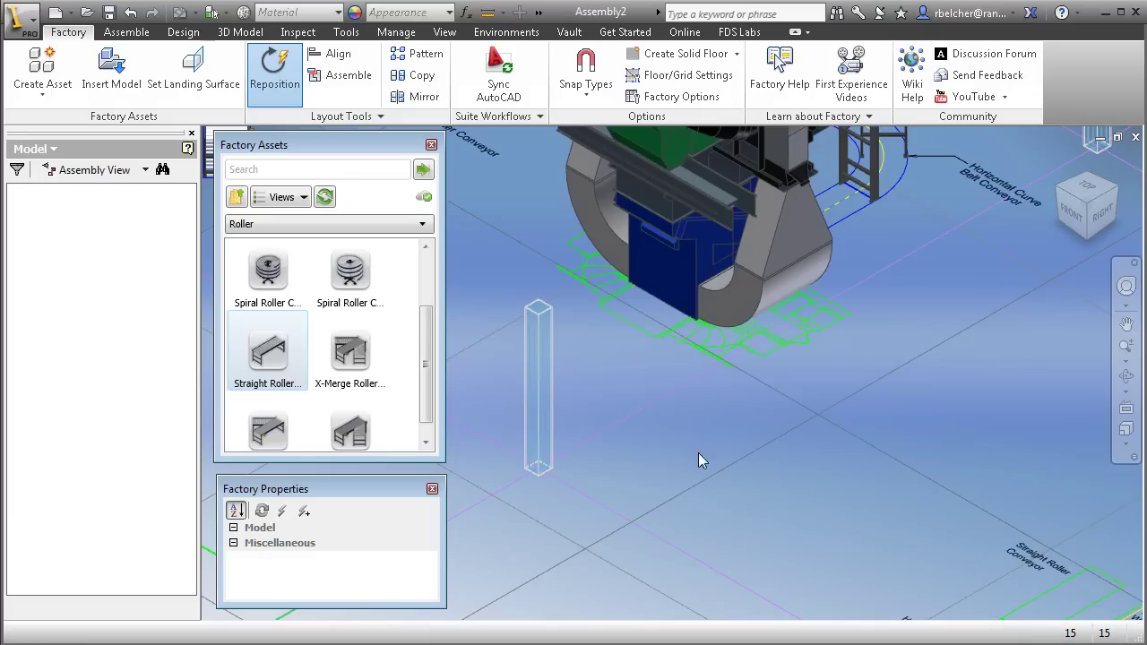
# Browse the factory assets from the Roller folder up to System Assets and open the Material Handling folder.
pyautogui.scroll(-5, 695, 428)
pyautogui.moveTo(754, 486); pyautogui.dragTo(751, 397, button='middle')
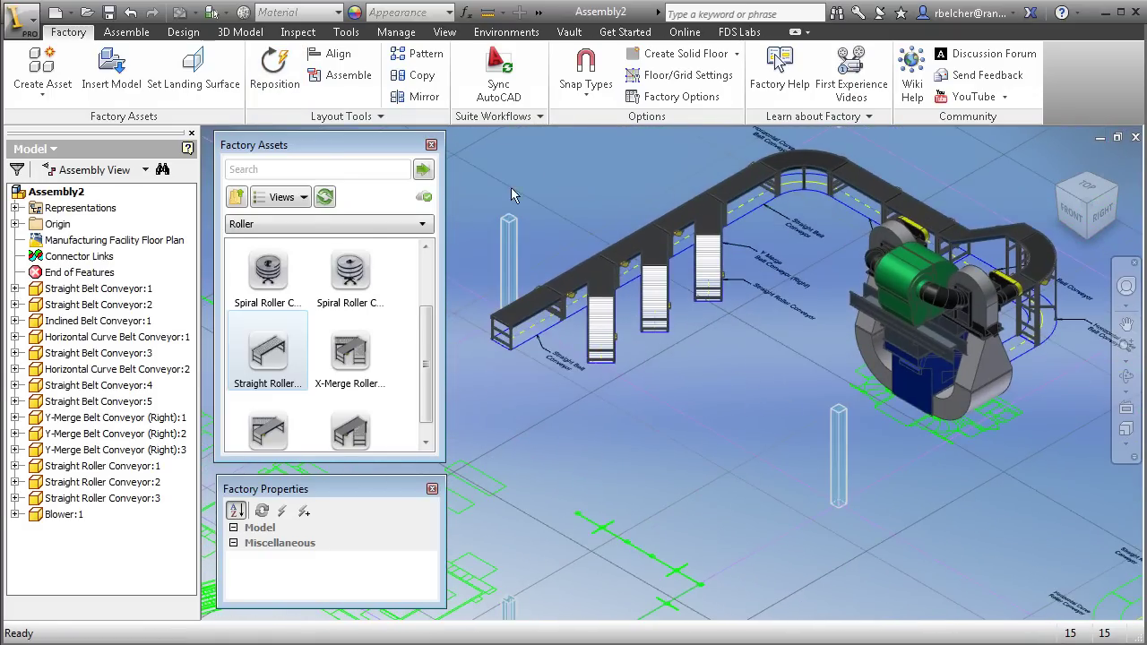
pyautogui.click(237, 202)
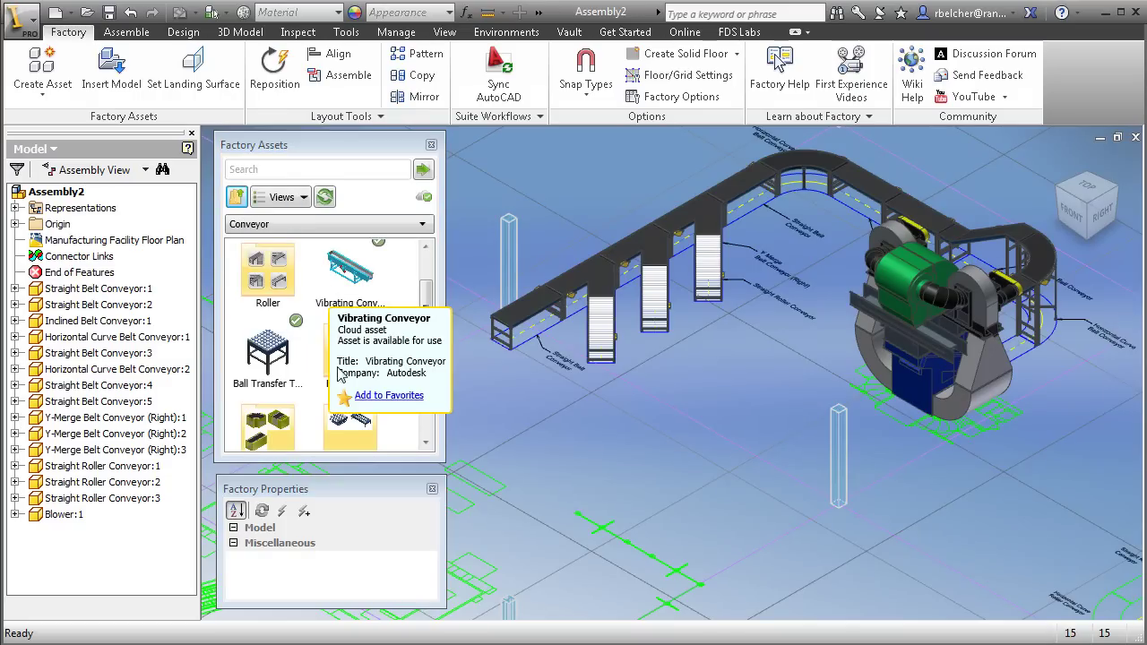
pyautogui.click(237, 198)
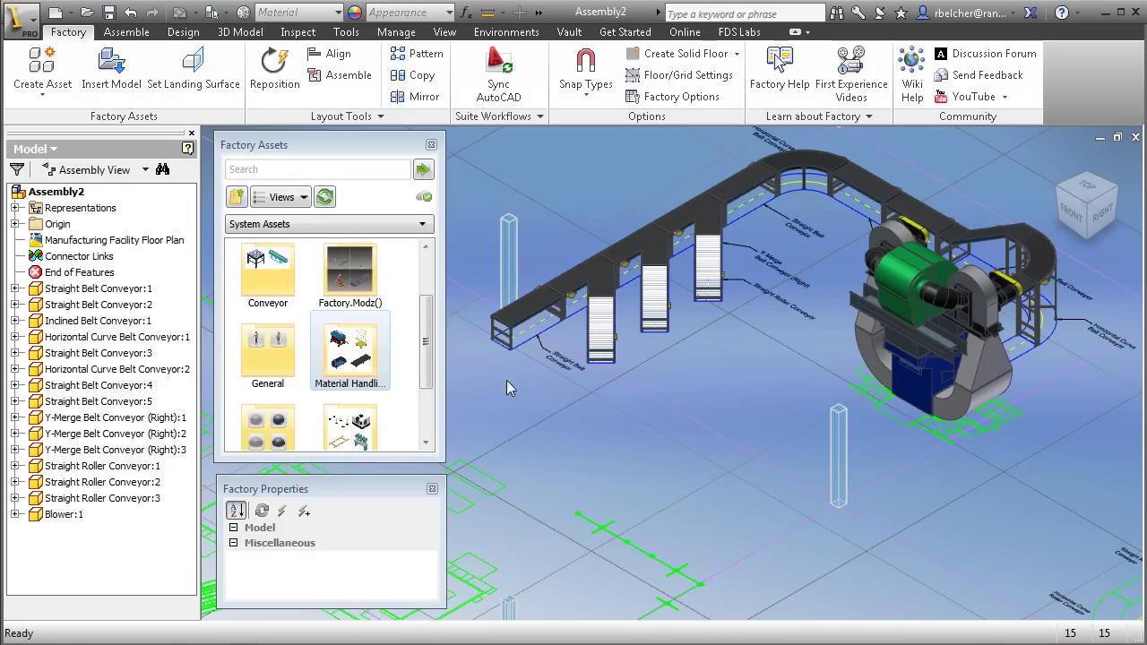
pyautogui.moveTo(352, 285)
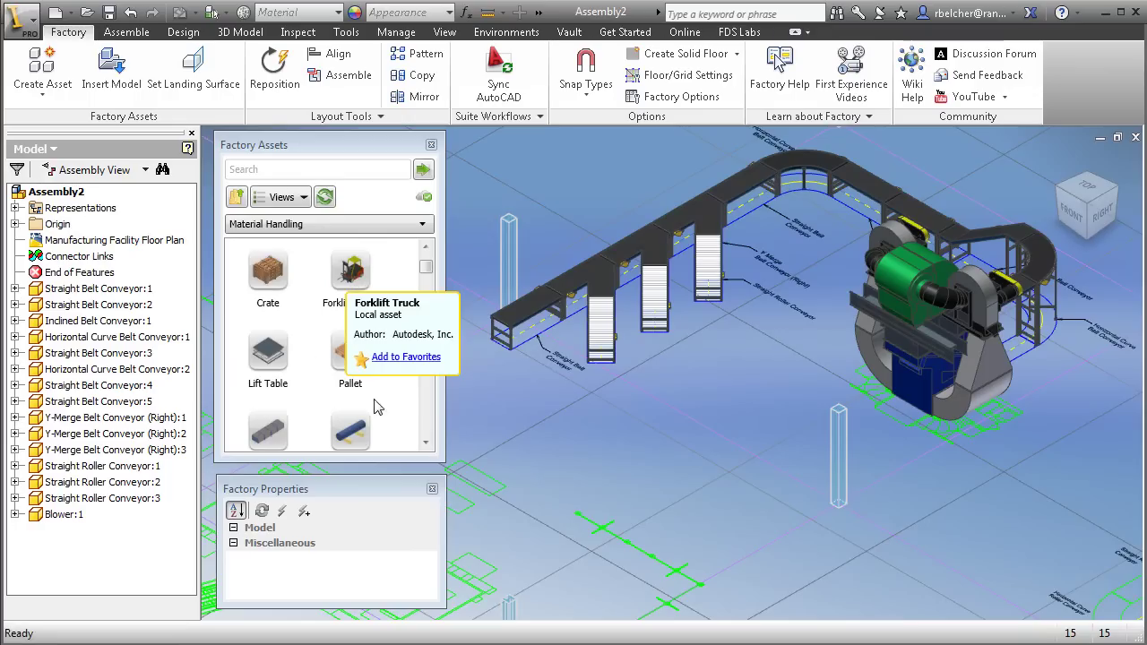
pyautogui.click(425, 247)
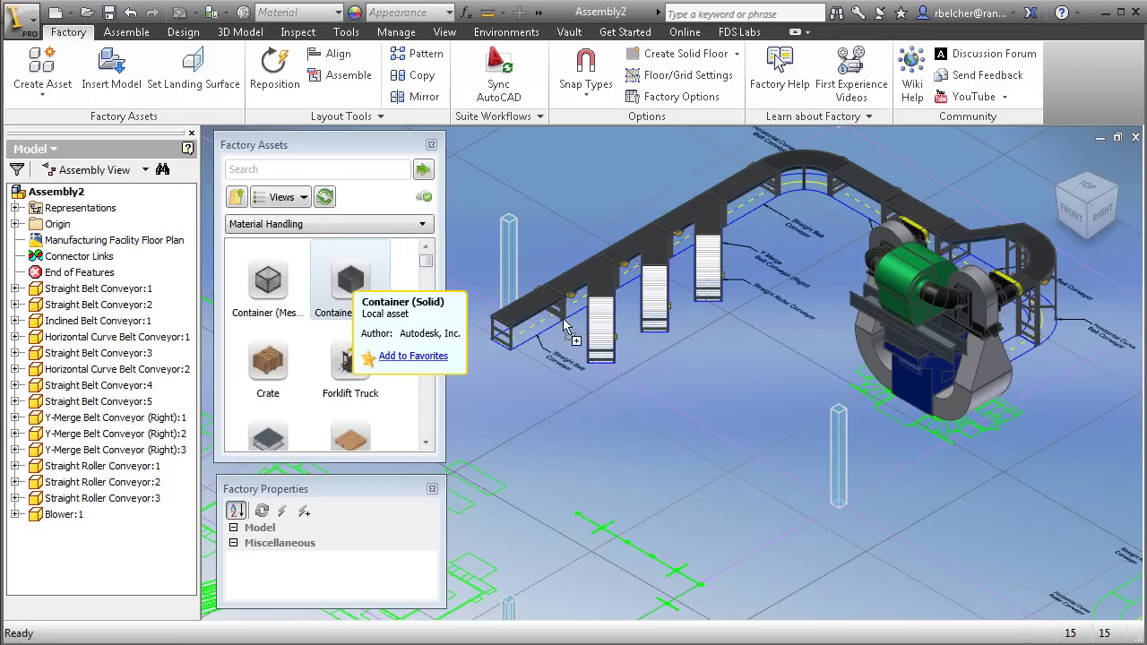
# Place one Container (Solid) asset on the floor near the middle roller conveyor's end, rotated -45 degrees, and end the placement.
pyautogui.moveTo(361, 274); pyautogui.dragTo(703, 421)
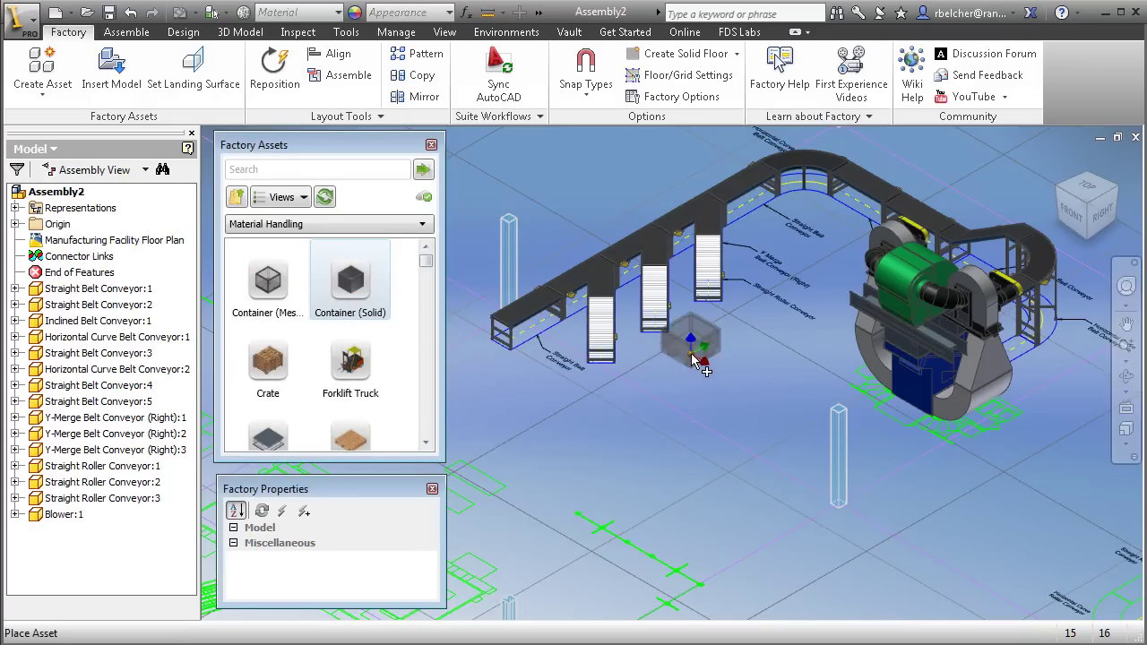
pyautogui.scroll(3, 690, 376)
pyautogui.click(667, 367)
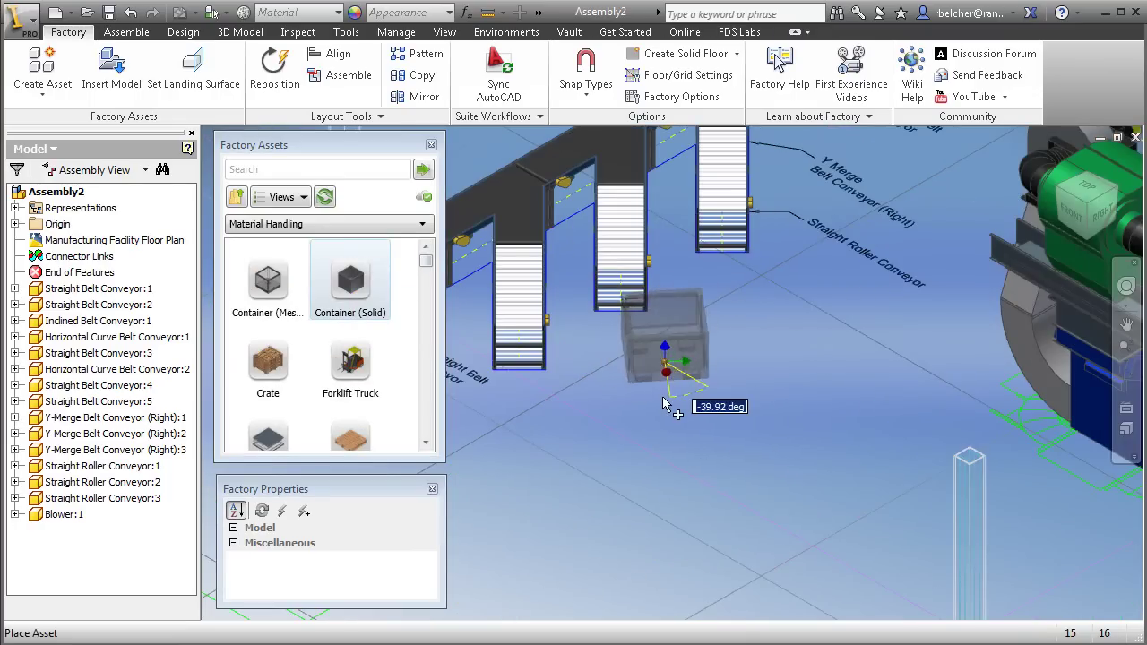
pyautogui.write('-45')
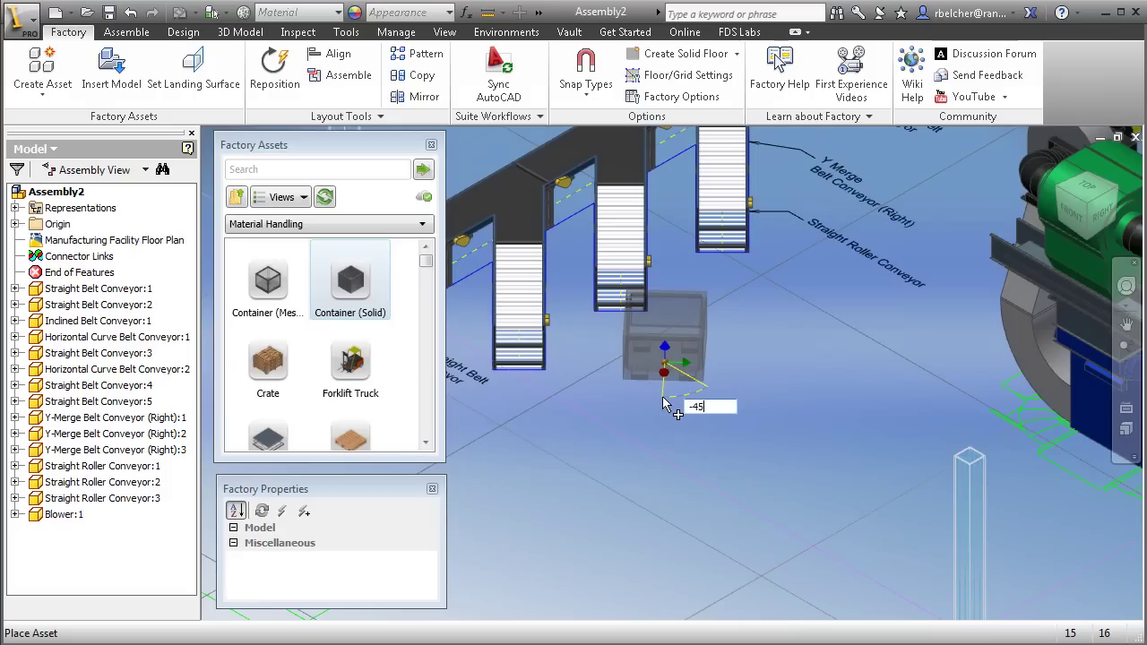
pyautogui.press('Return')
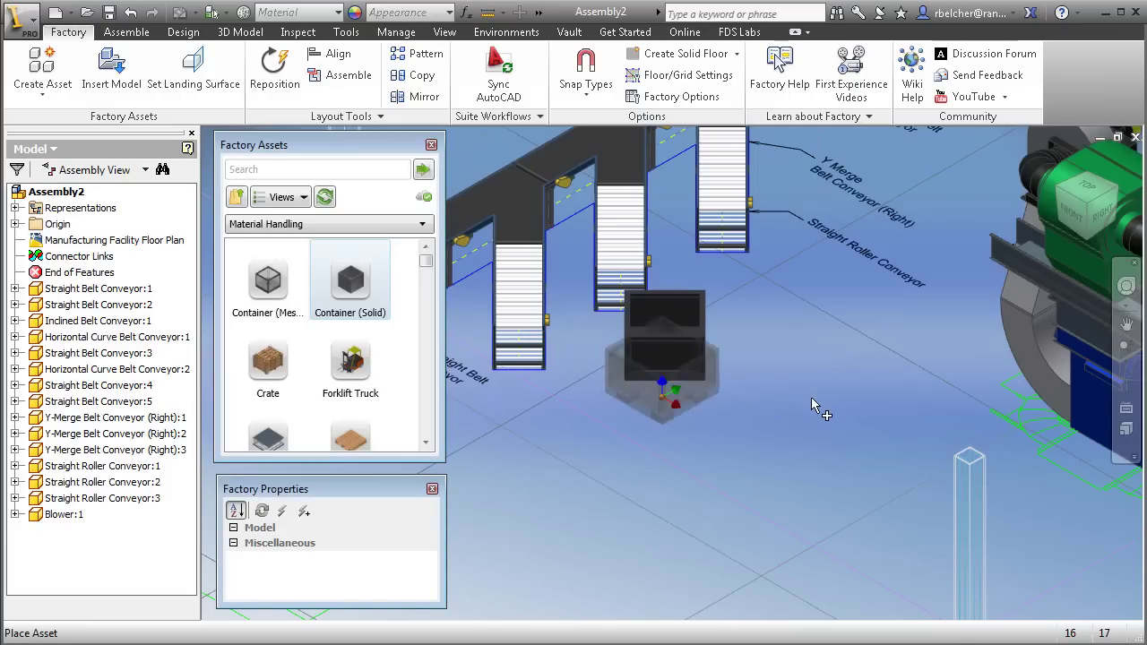
pyautogui.rightClick(817, 395)
pyautogui.click(847, 402)
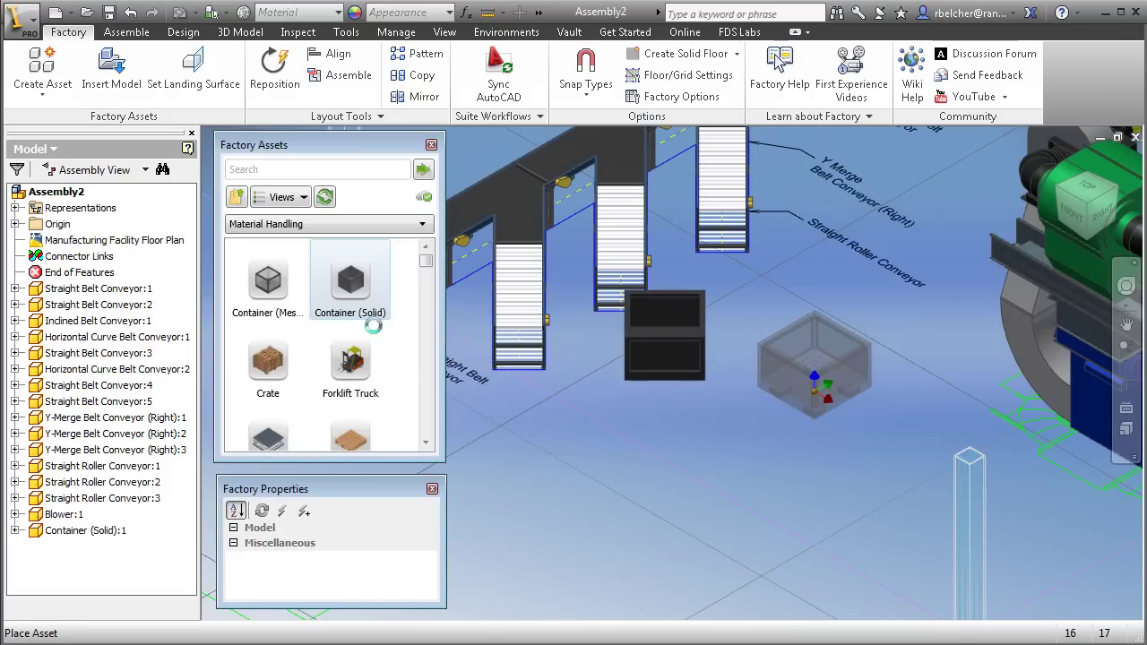
# Place one Forklift Truck asset on the floor between the container and the blower, rotated 135 degrees, and end the placement.
pyautogui.click(822, 471)
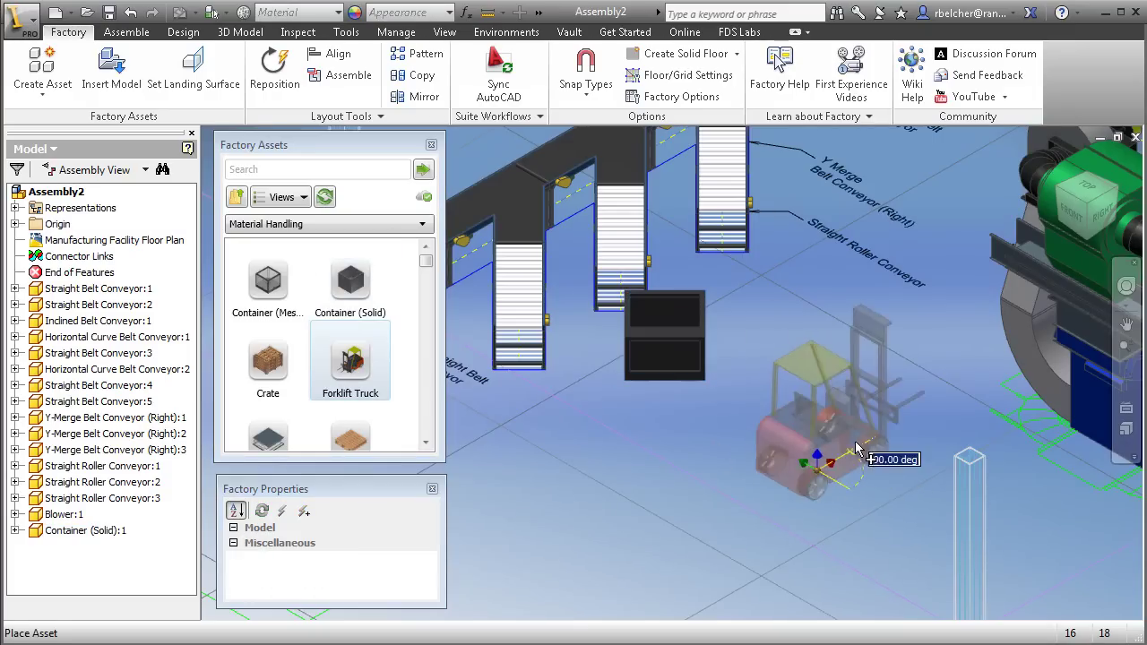
pyautogui.write('135')
pyautogui.press('Return')
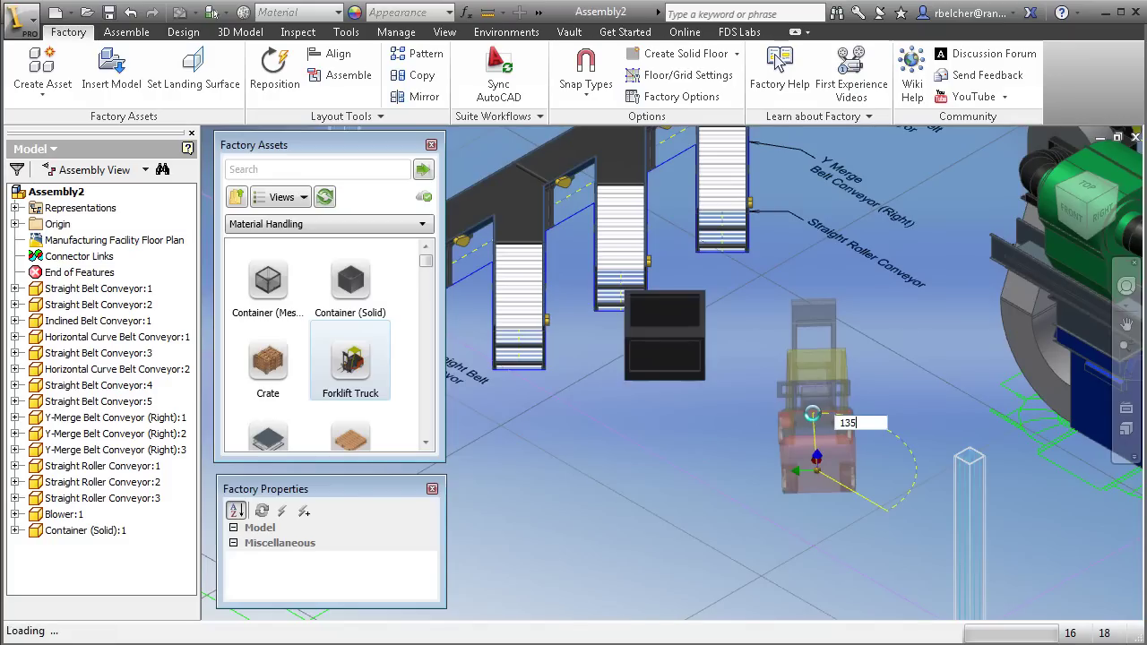
pyautogui.rightClick(886, 334)
pyautogui.click(919, 343)
# Move the container against the end of the middle roller conveyor and bring the forklift truck up to the container.
pyautogui.keyDown('shift'); pyautogui.moveTo(649, 419); pyautogui.dragTo(719, 484, button='middle'); pyautogui.keyUp('shift')
pyautogui.click(660, 399)
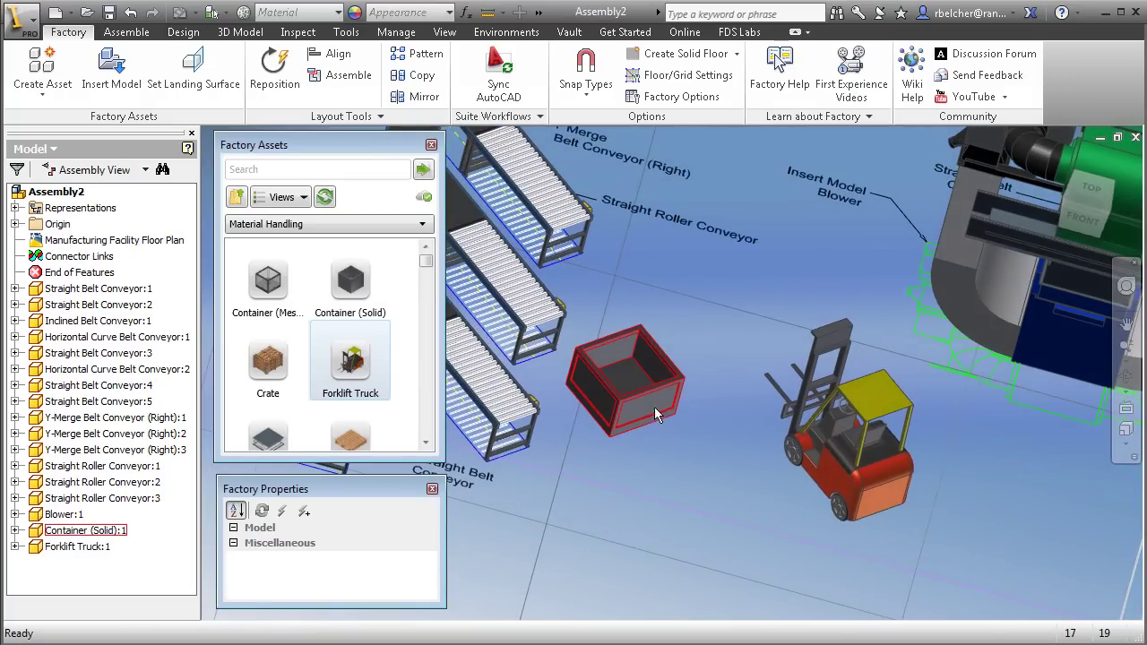
pyautogui.moveTo(614, 437); pyautogui.dragTo(561, 392)
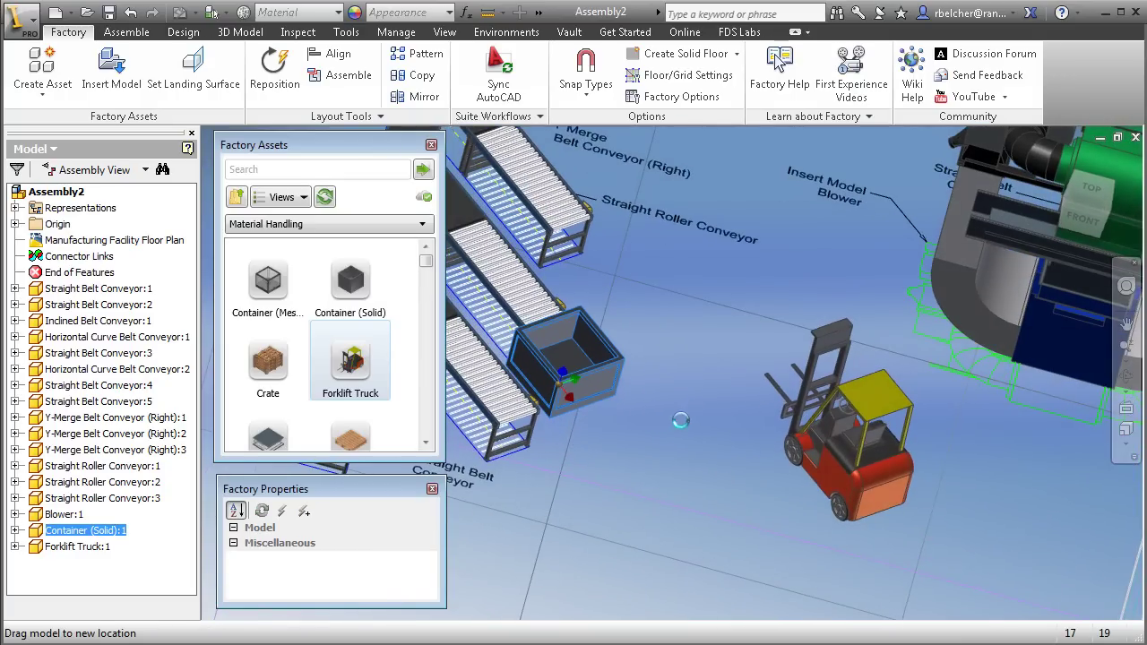
pyautogui.click(793, 439)
pyautogui.moveTo(689, 518); pyautogui.dragTo(658, 521)
pyautogui.scroll(-2, 810, 468)
pyautogui.keyDown('shift'); pyautogui.moveTo(811, 468); pyautogui.dragTo(726, 508, button='middle'); pyautogui.keyUp('shift')
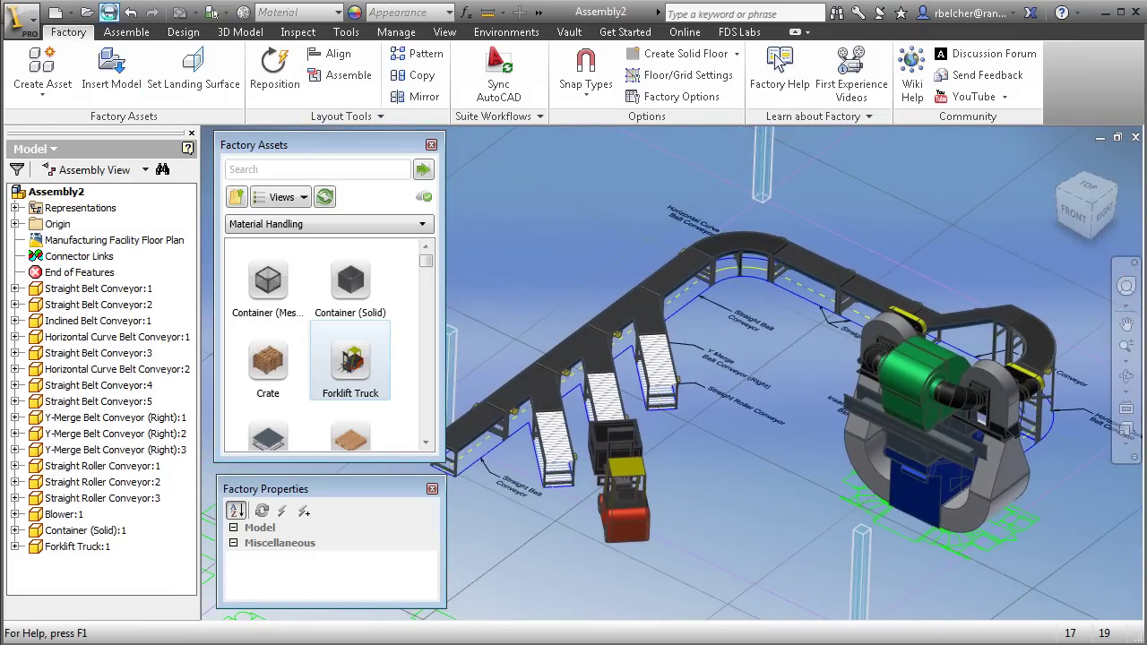
# Save the assembly as Sample in the Demo folder, replacing the existing file and leaving Blower.ipt out of the save.
pyautogui.click(108, 12)
pyautogui.click(411, 214)
pyautogui.click(736, 430)
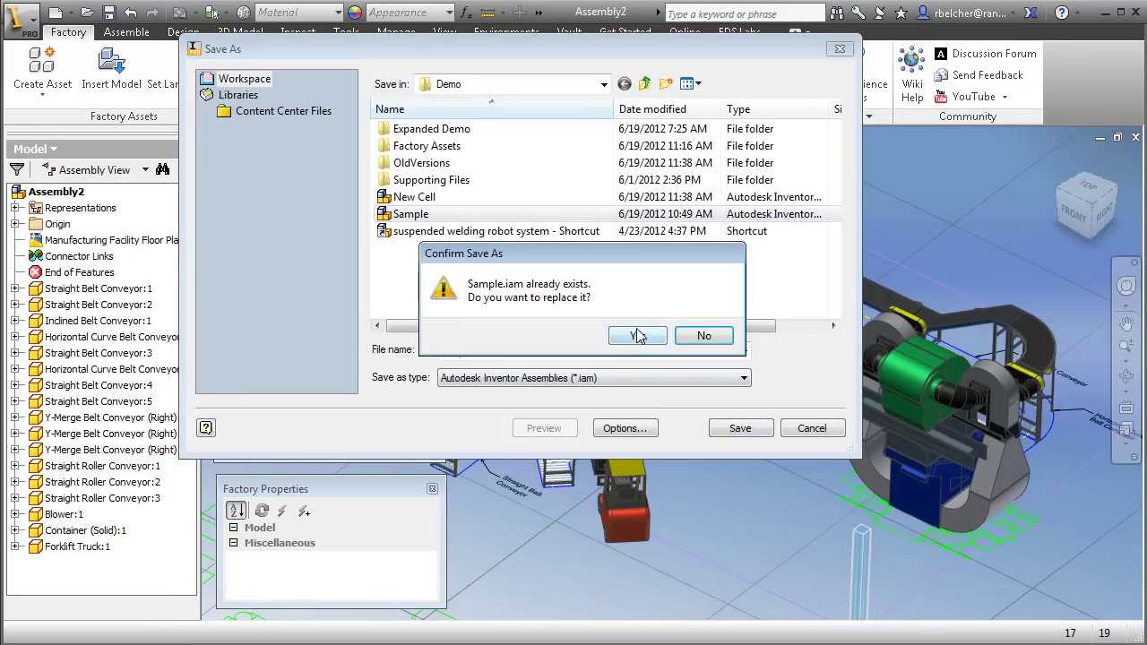
pyautogui.click(638, 336)
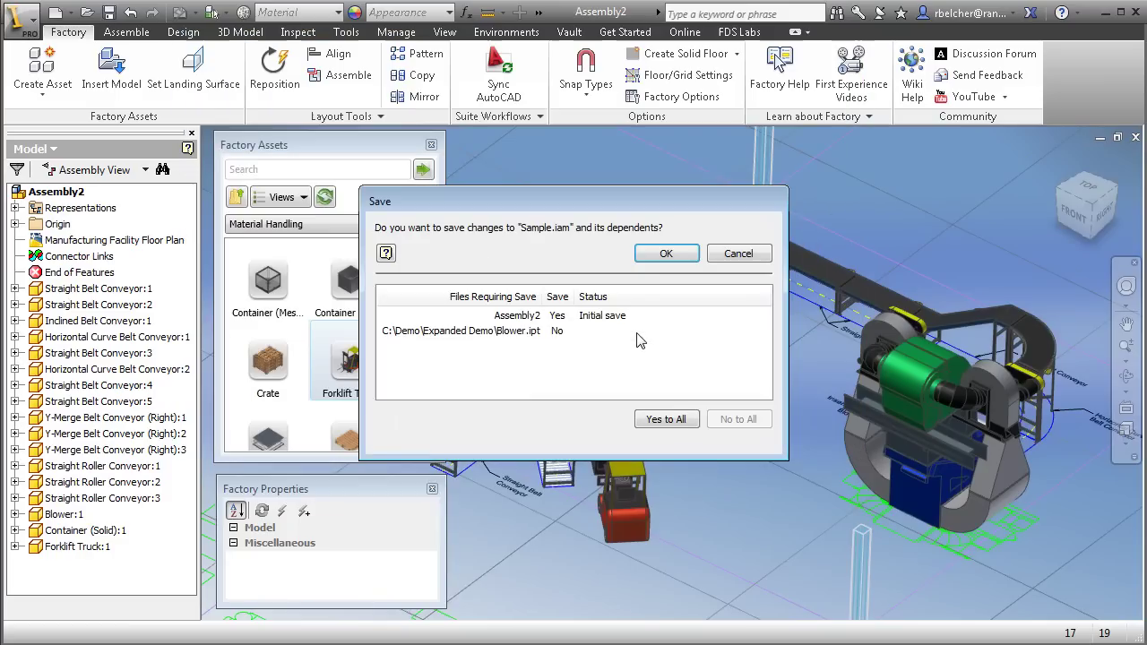
pyautogui.click(670, 254)
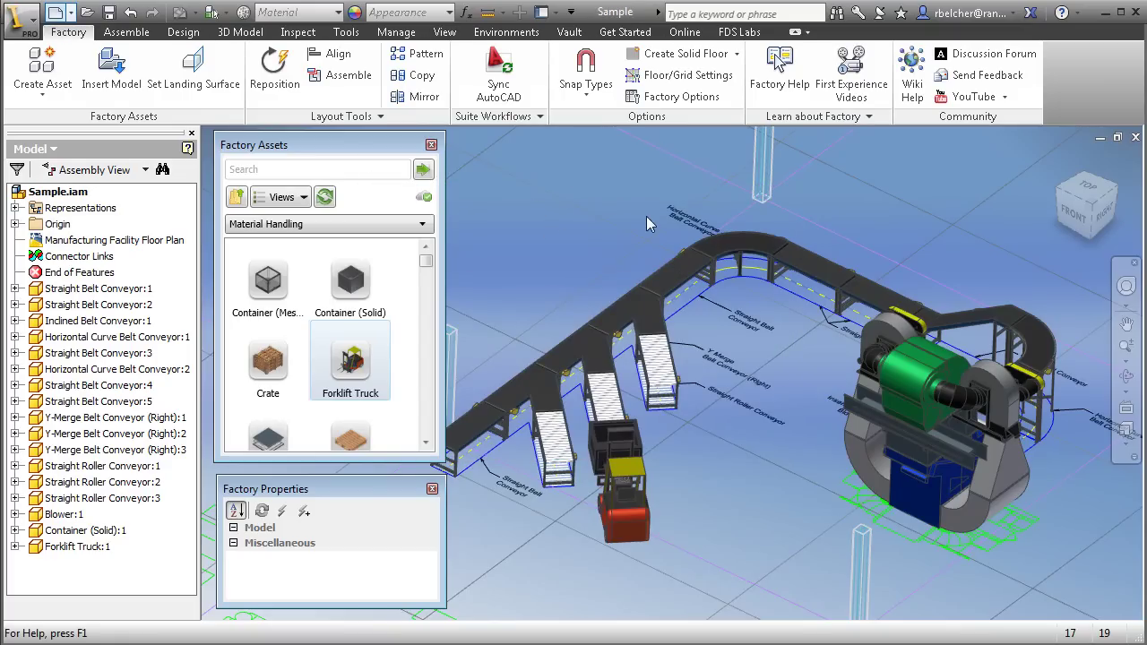
# Create a drawing from the Standard.dwg template and place a Front base view of Sample.iam at 1/50 scale.
pyautogui.hotkey('ctrl', 'n')
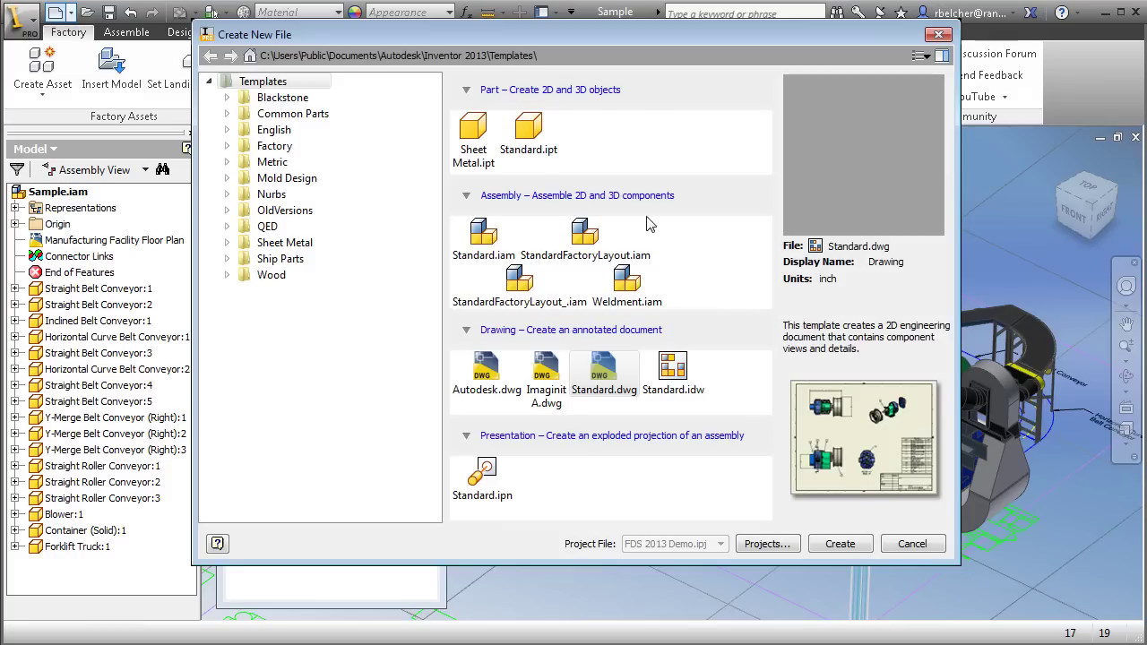
pyautogui.doubleClick(602, 369)
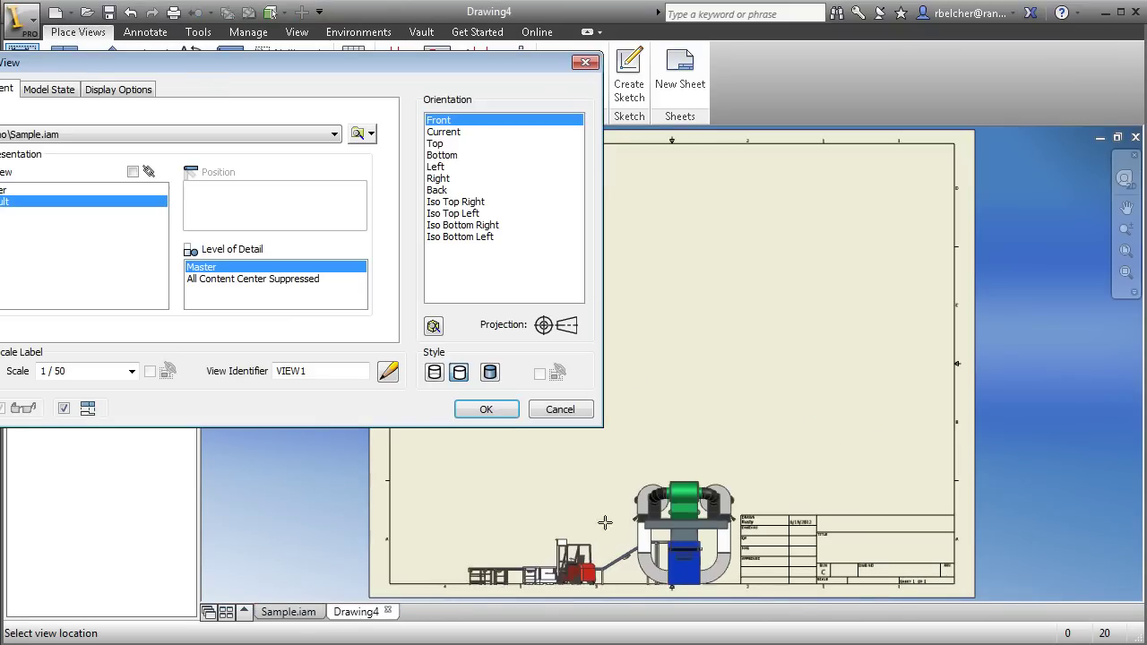
pyautogui.click(664, 431)
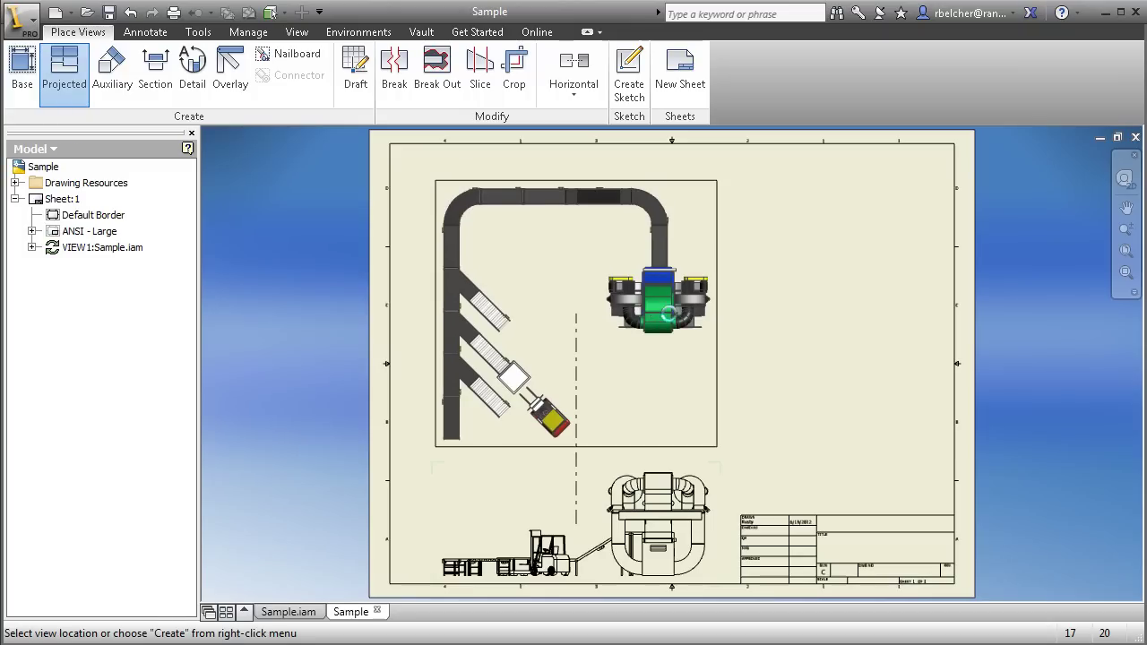
# Project a top view of the layout above the front view and create it.
pyautogui.click(668, 312)
pyautogui.rightClick(796, 272)
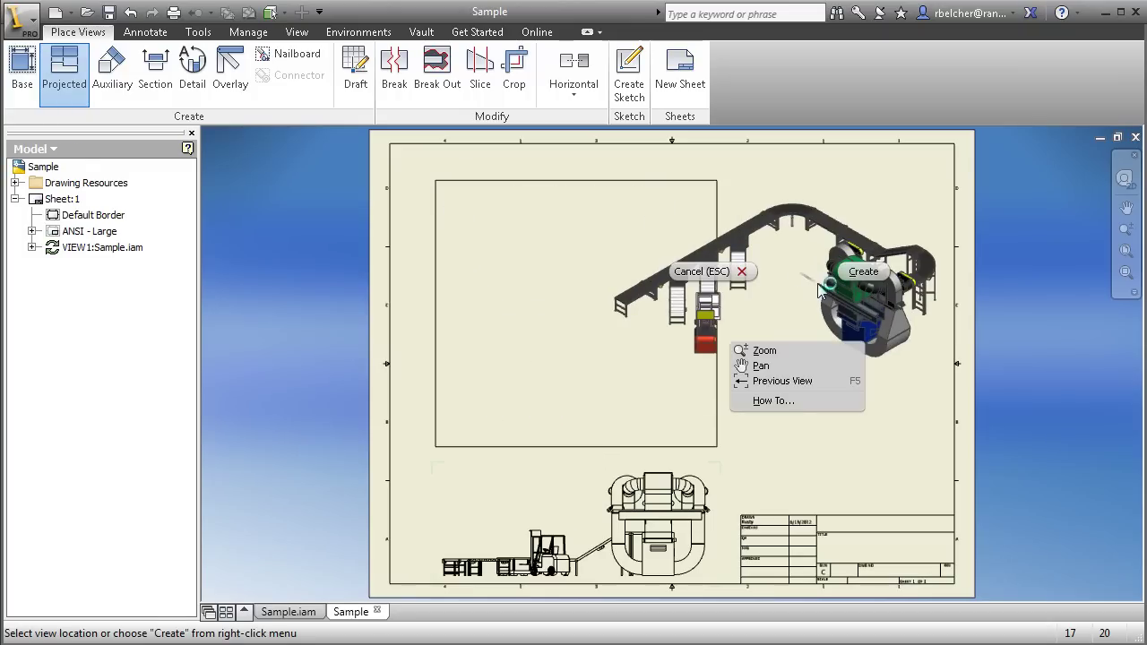
pyautogui.click(853, 276)
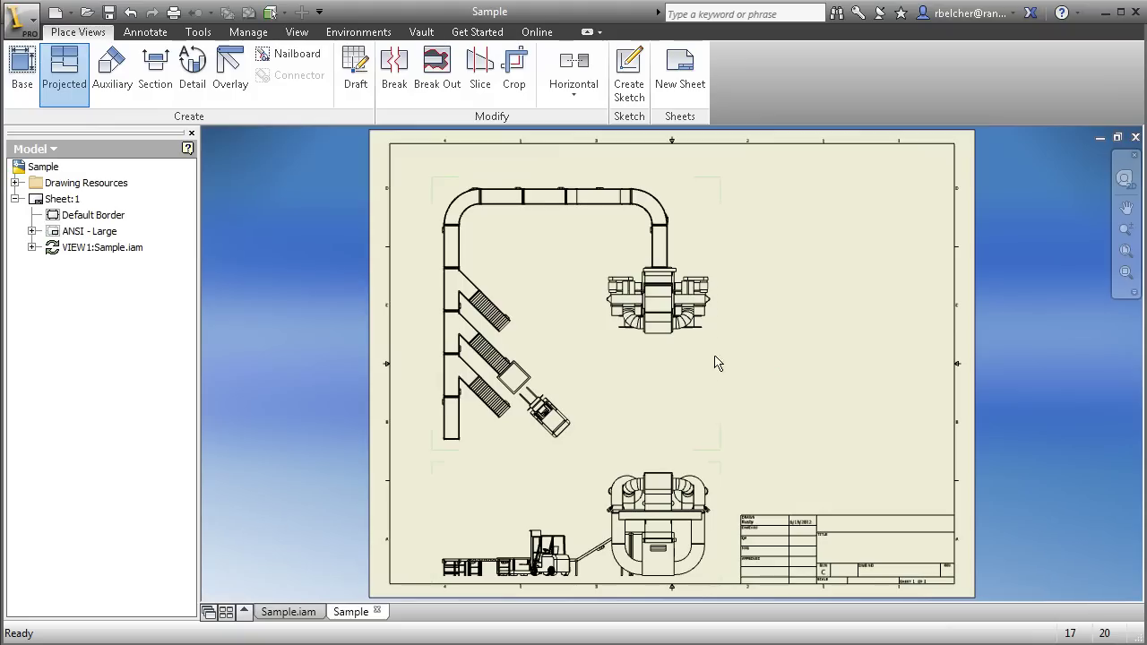
# Add a new sheet and place an Iso Top Right base view of Sample.iam in its upper part without projected views.
pyautogui.rightClick(79, 307)
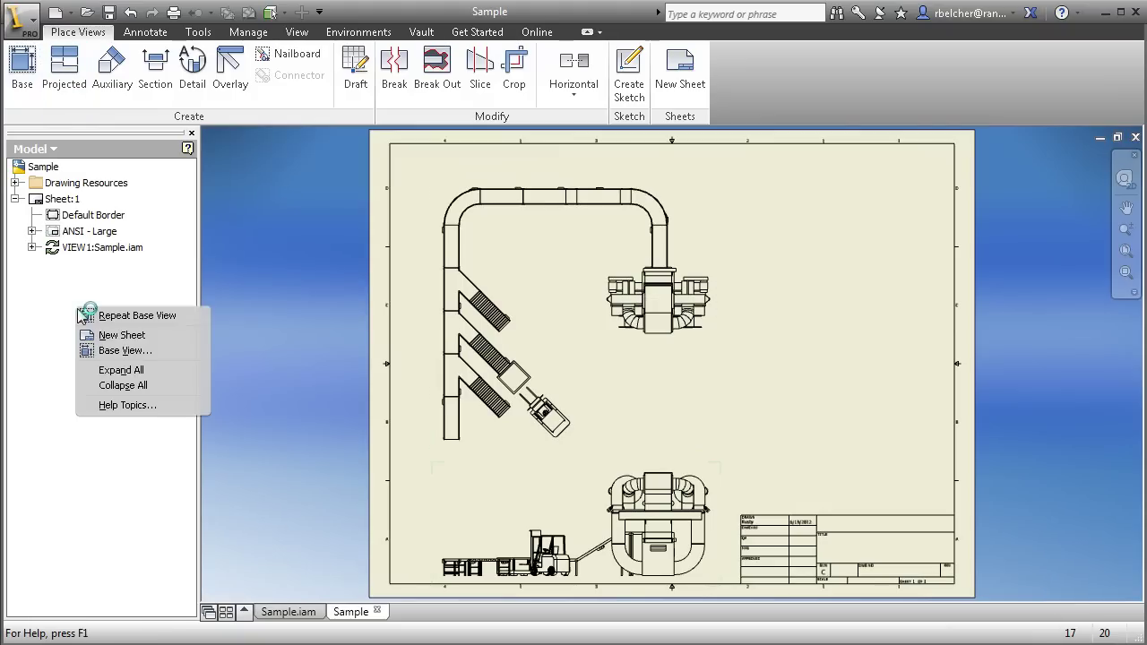
pyautogui.click(109, 334)
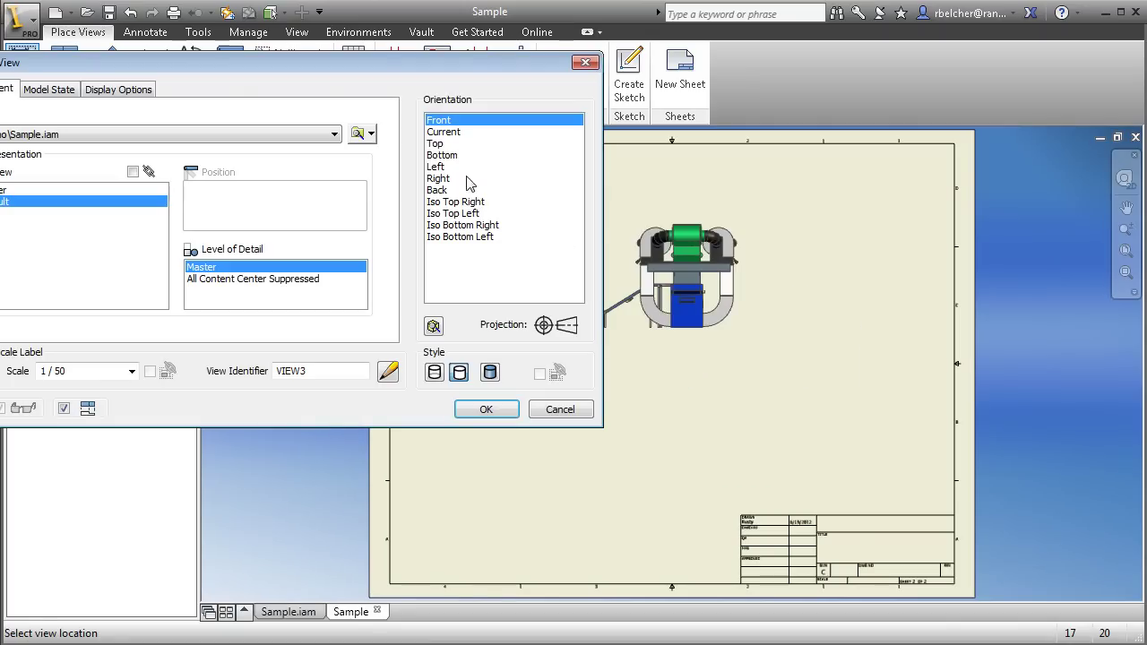
pyautogui.click(459, 202)
pyautogui.click(741, 266)
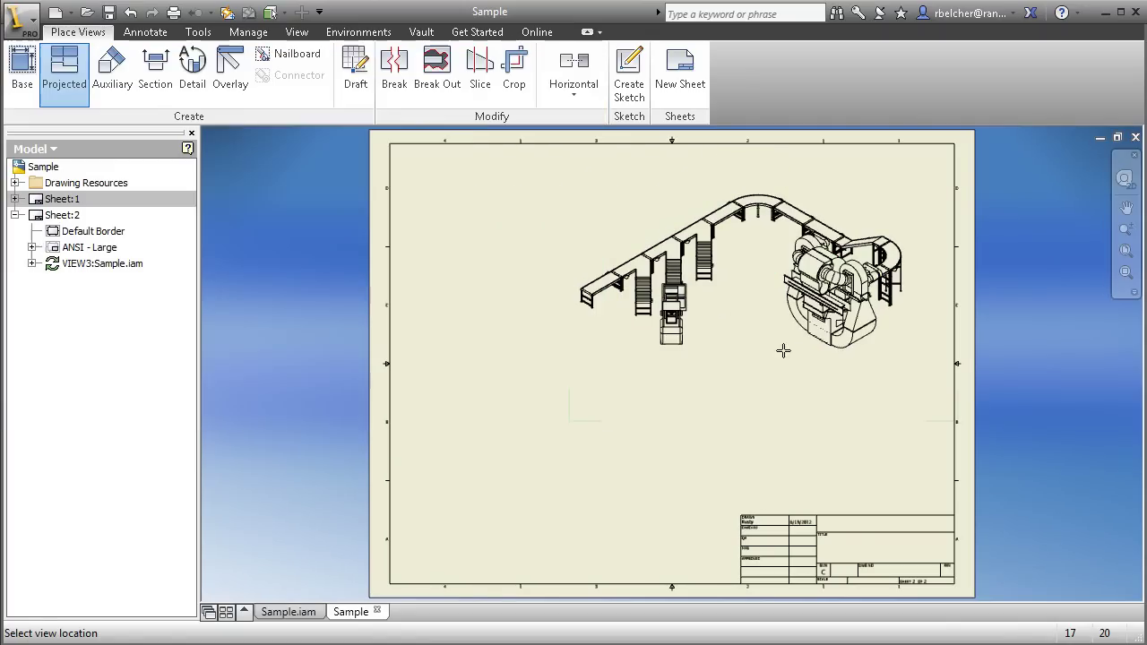
pyautogui.rightClick(582, 392)
pyautogui.click(650, 391)
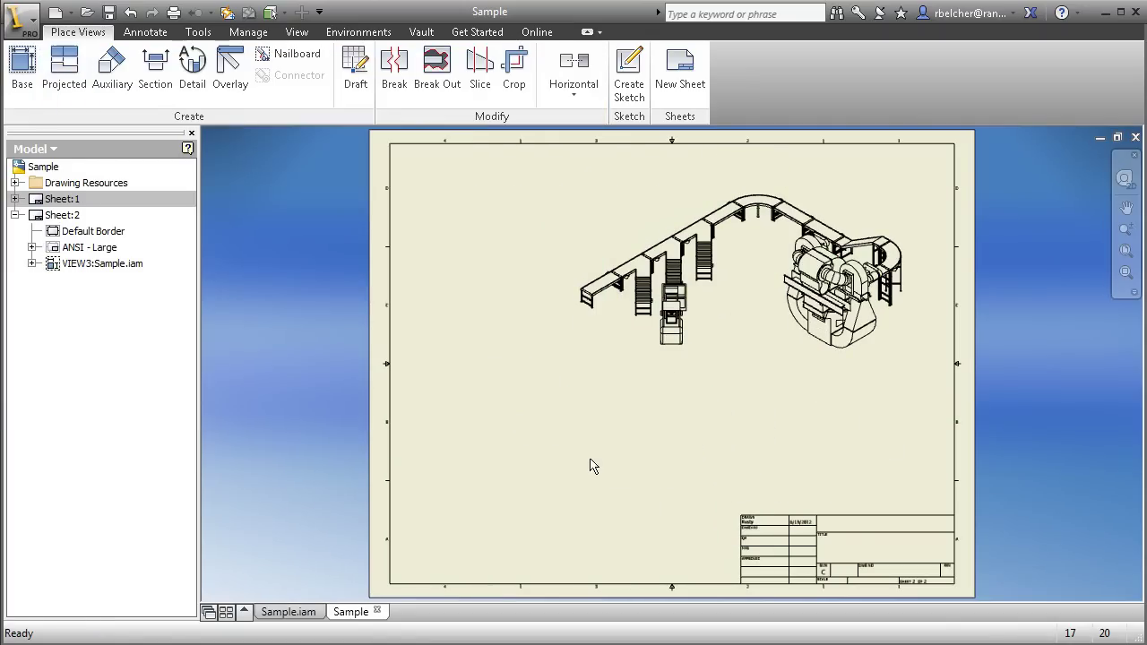
# On Sheet:1, create a Structured, First Level parts list from the top view, enabling the BOM view, and place it in the border's upper-right corner.
pyautogui.doubleClick(62, 199)
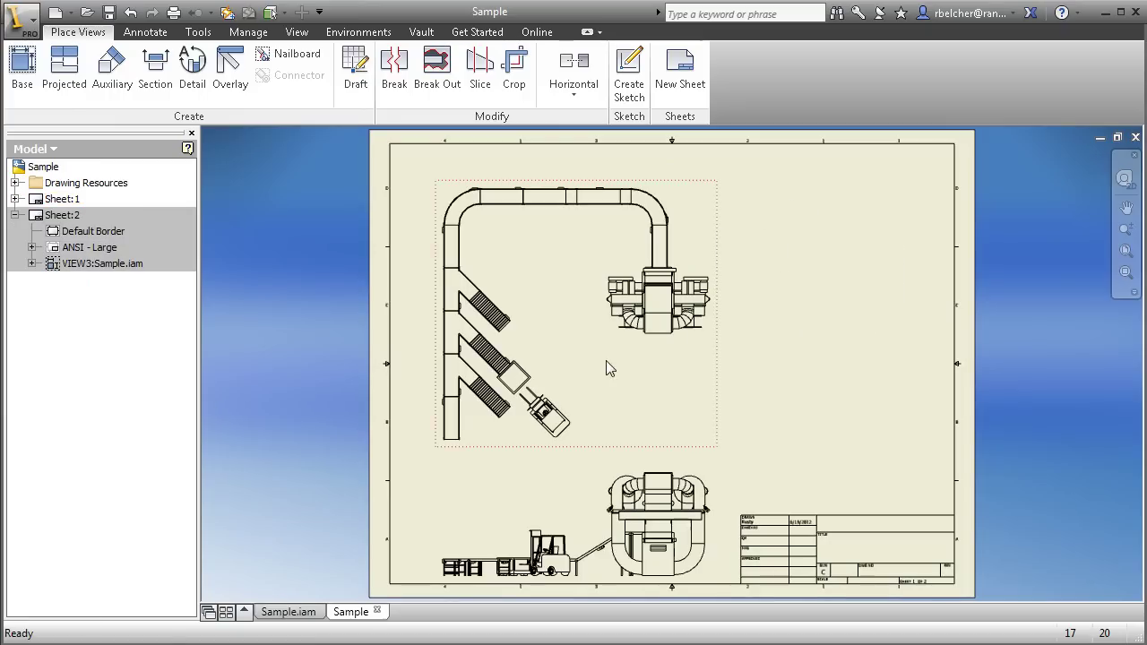
pyautogui.moveTo(751, 347); pyautogui.dragTo(716, 352, button='middle')
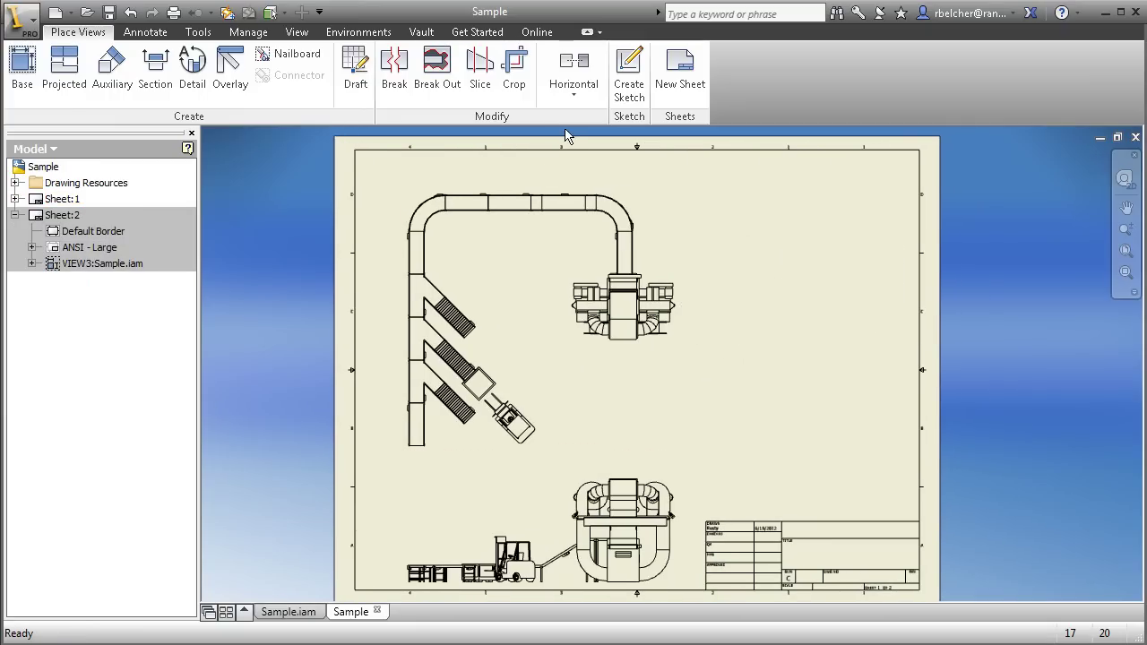
pyautogui.click(145, 32)
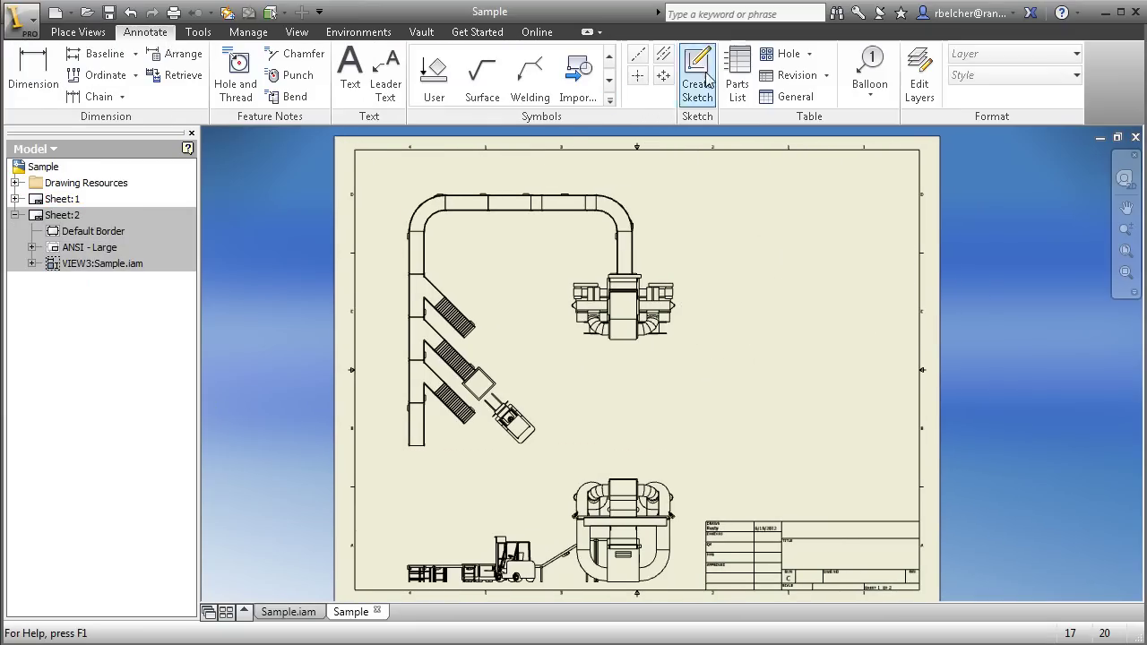
pyautogui.click(736, 76)
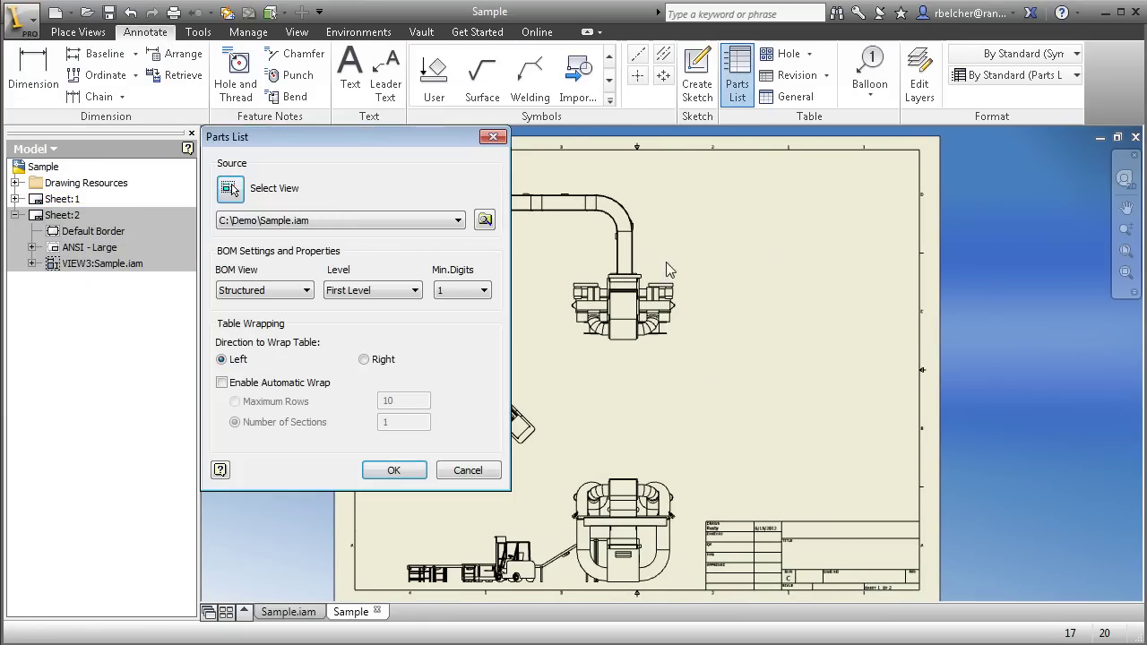
pyautogui.moveTo(666, 269); pyautogui.dragTo(809, 215, button='middle')
pyautogui.click(785, 337)
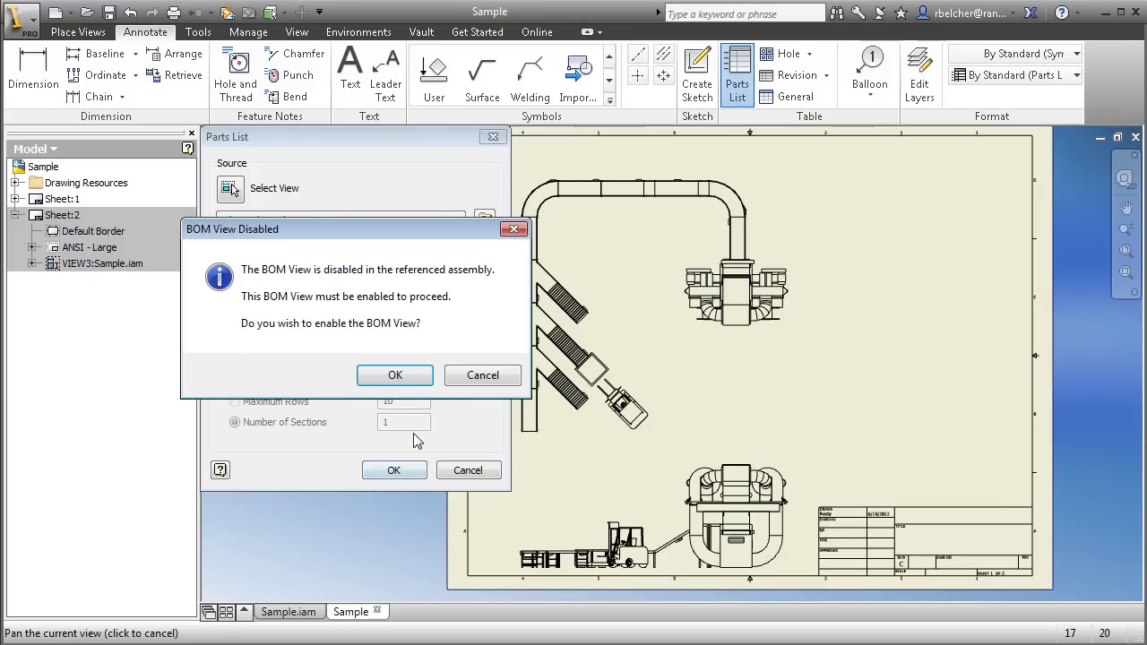
pyautogui.click(423, 377)
pyautogui.press('Return')
pyautogui.moveTo(986, 191); pyautogui.dragTo(884, 280, button='middle')
pyautogui.scroll(-2, 884, 280)
pyautogui.scroll(6, 902, 249)
pyautogui.click(918, 205)
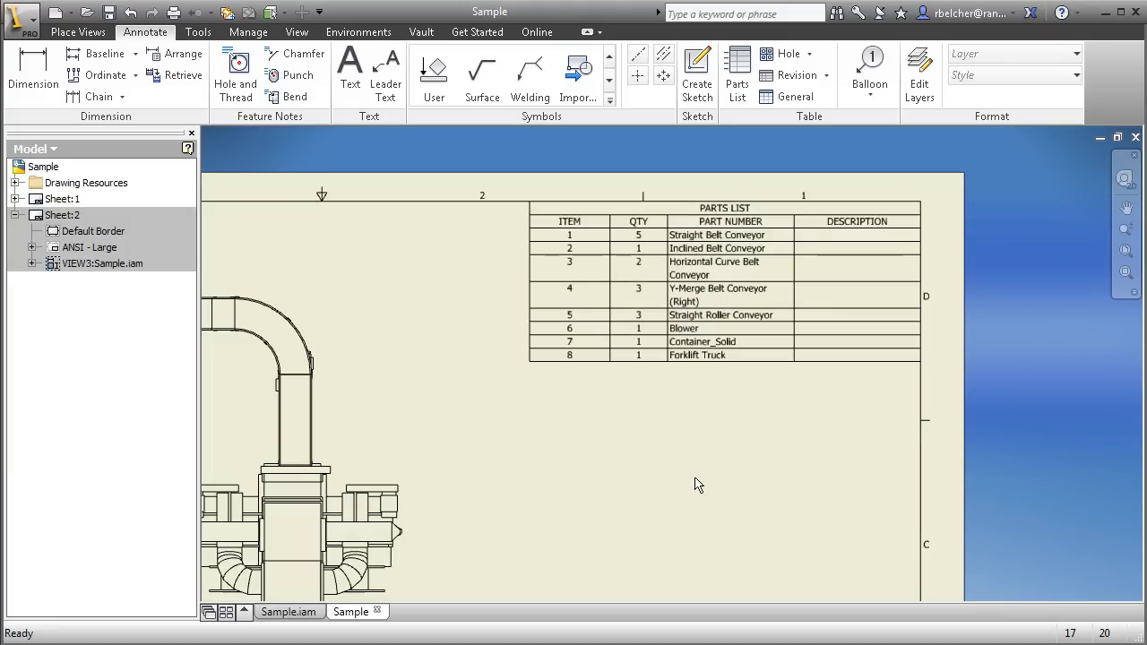
pyautogui.moveTo(597, 499)
pyautogui.mouseDown(button='middle')
pyautogui.moveTo(743, 402)
pyautogui.moveTo(725, 468)
pyautogui.mouseUp(button='middle')
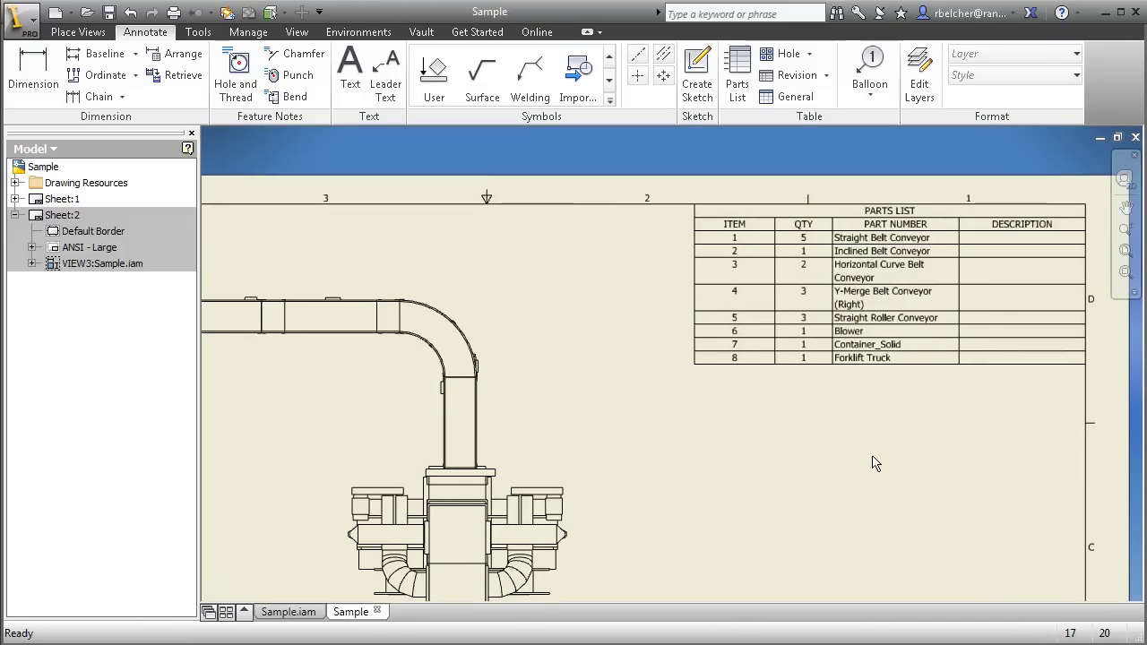
pyautogui.scroll(-3, 805, 485)
pyautogui.moveTo(686, 476); pyautogui.dragTo(762, 370, button='middle')
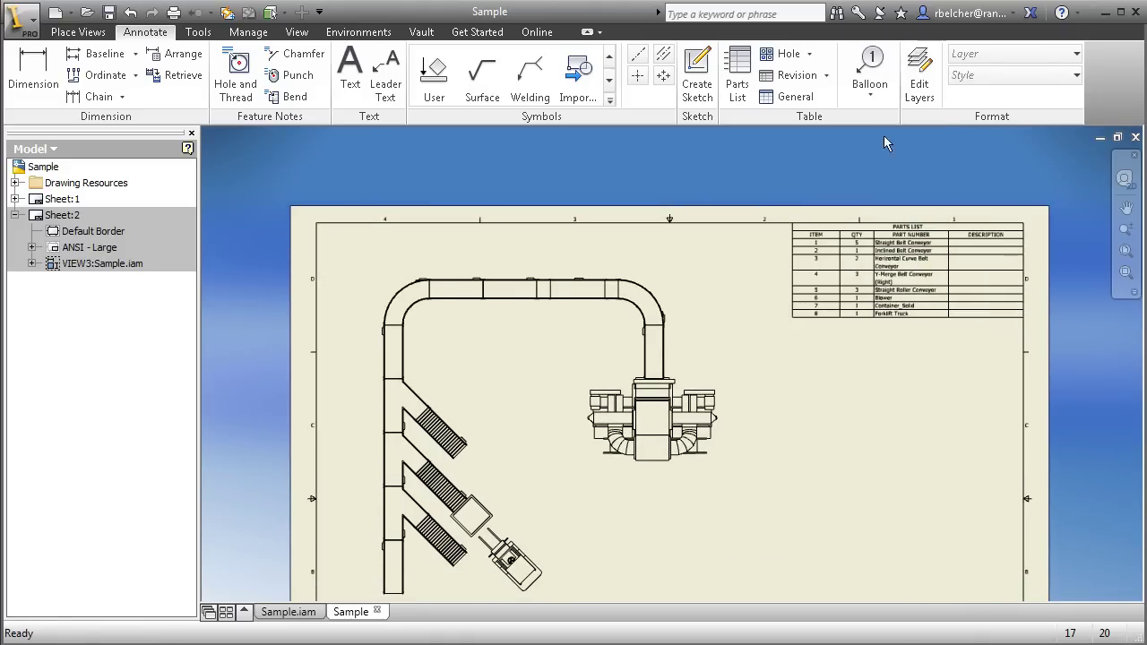
# Auto-balloon the conveyors and blower in the top view, arranging the balloons horizontally above the upper conveyor run.
pyautogui.click(870, 93)
pyautogui.click(882, 163)
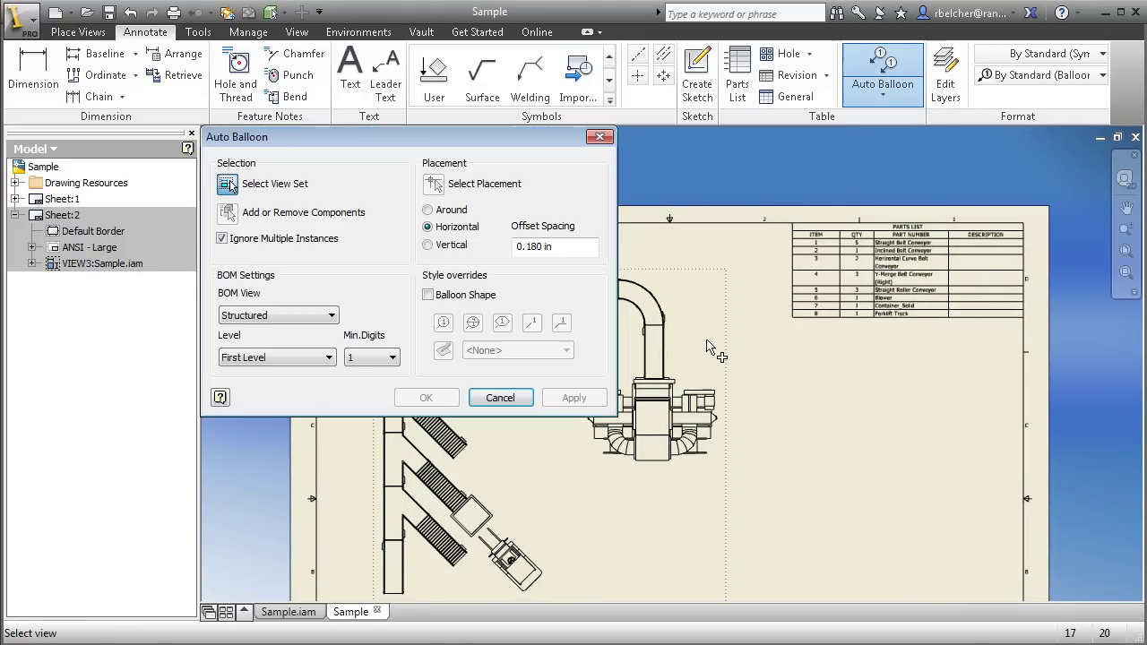
pyautogui.moveTo(763, 385); pyautogui.dragTo(1050, 343, button='middle')
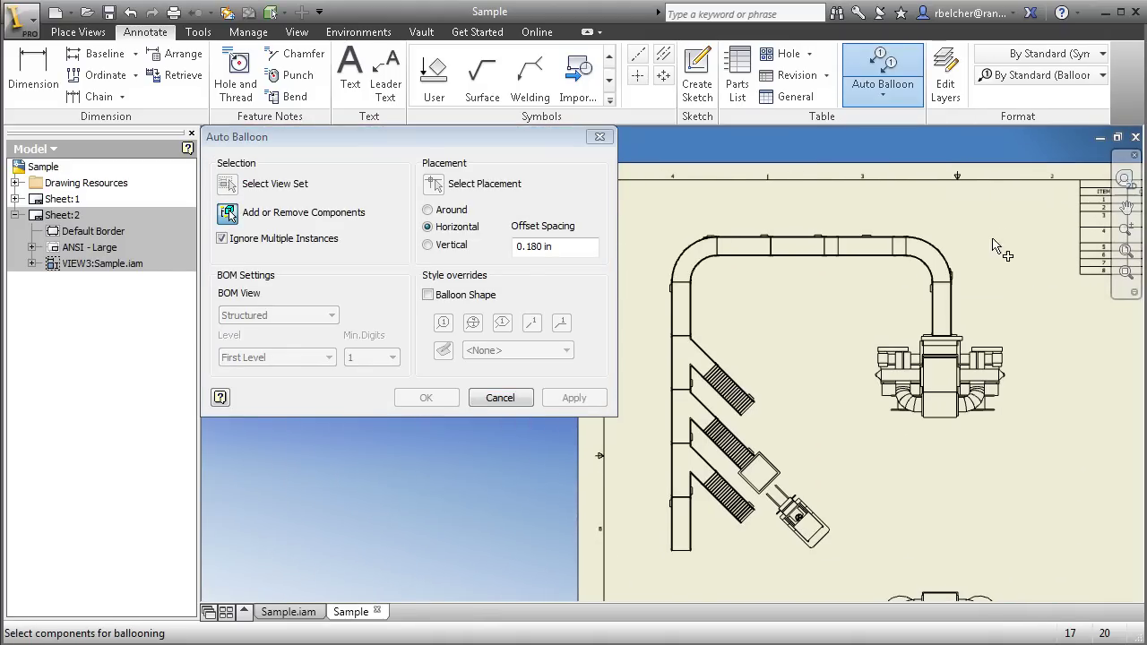
pyautogui.click(670, 434)
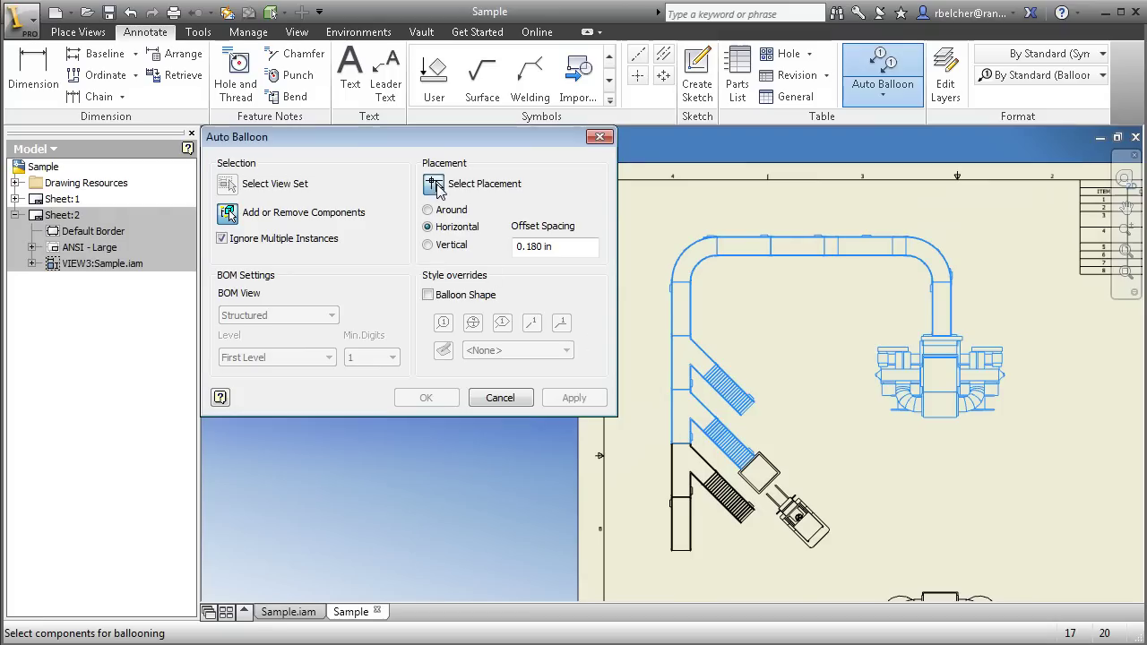
pyautogui.click(801, 206)
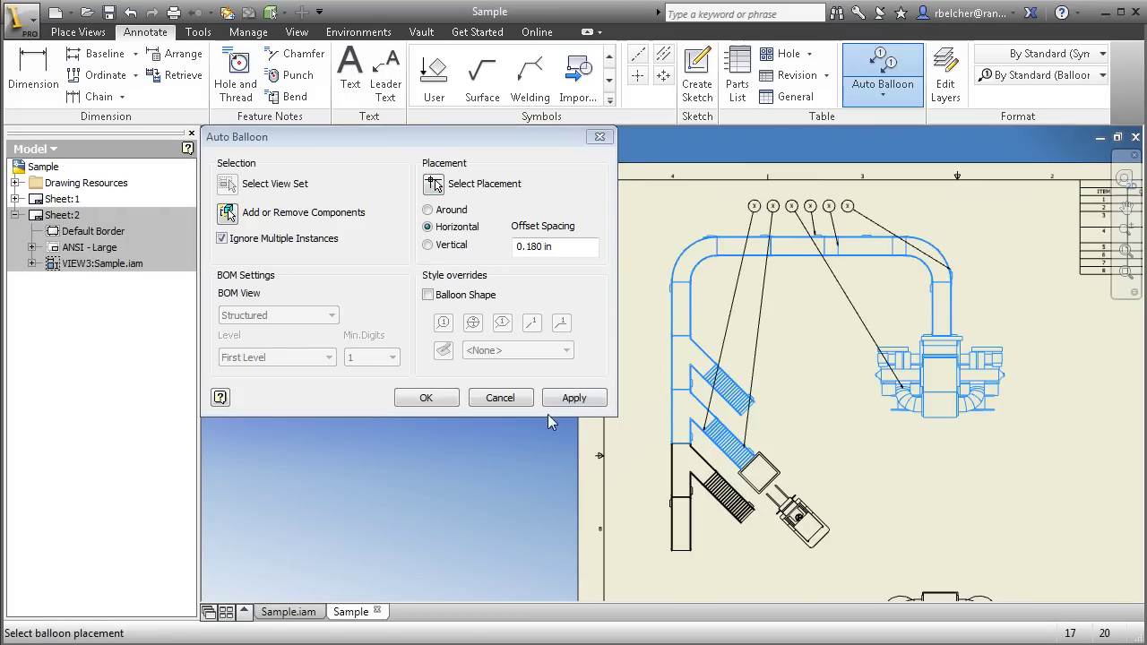
pyautogui.rightClick(807, 375)
pyautogui.click(884, 366)
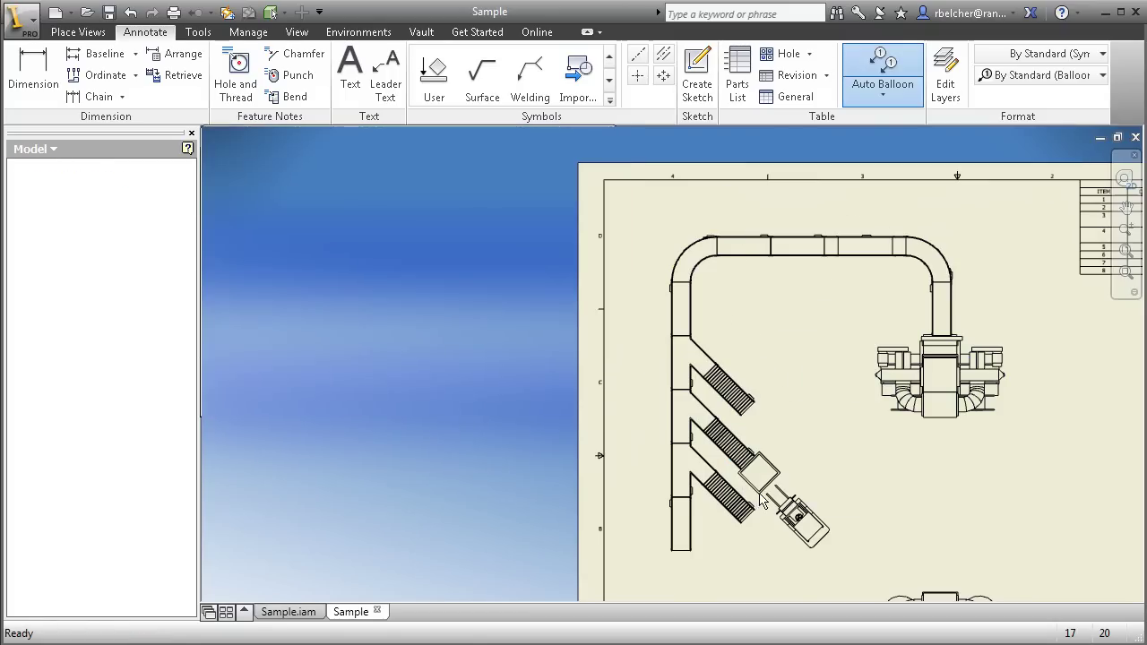
pyautogui.scroll(-2, 632, 439)
pyautogui.scroll(3, 634, 437)
pyautogui.scroll(-4, 643, 427)
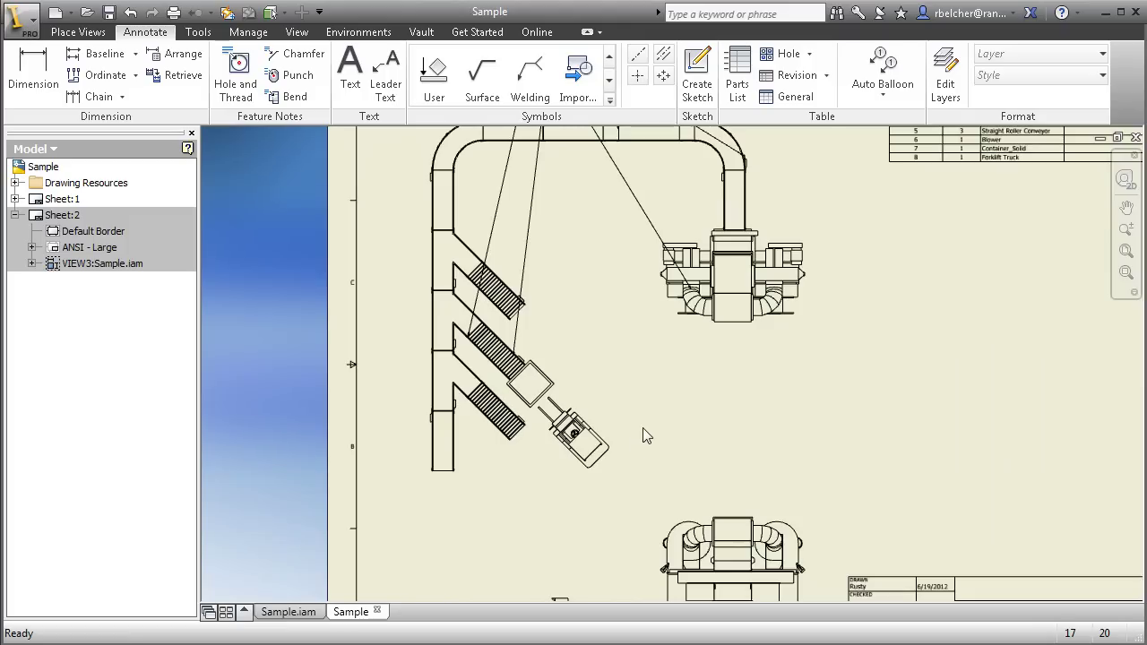
pyautogui.moveTo(643, 428); pyautogui.dragTo(568, 408, button='middle')
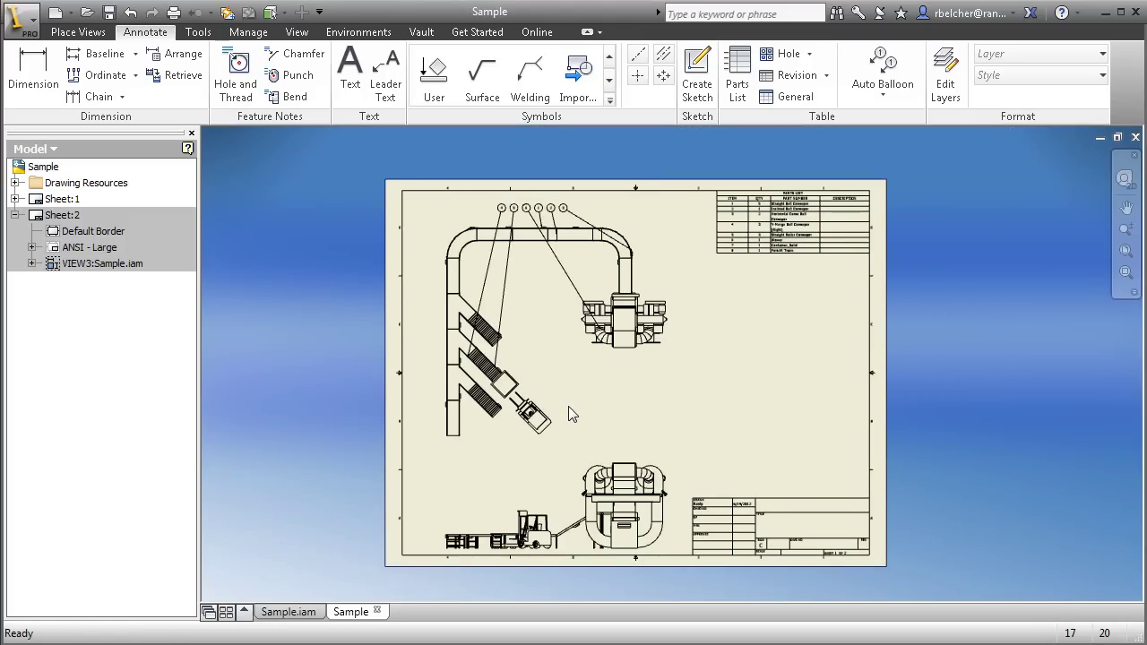
# On the isometric view's sheet, dimension the long straight conveyor run from its free end to the start of the first curve.
pyautogui.doubleClick(61, 199)
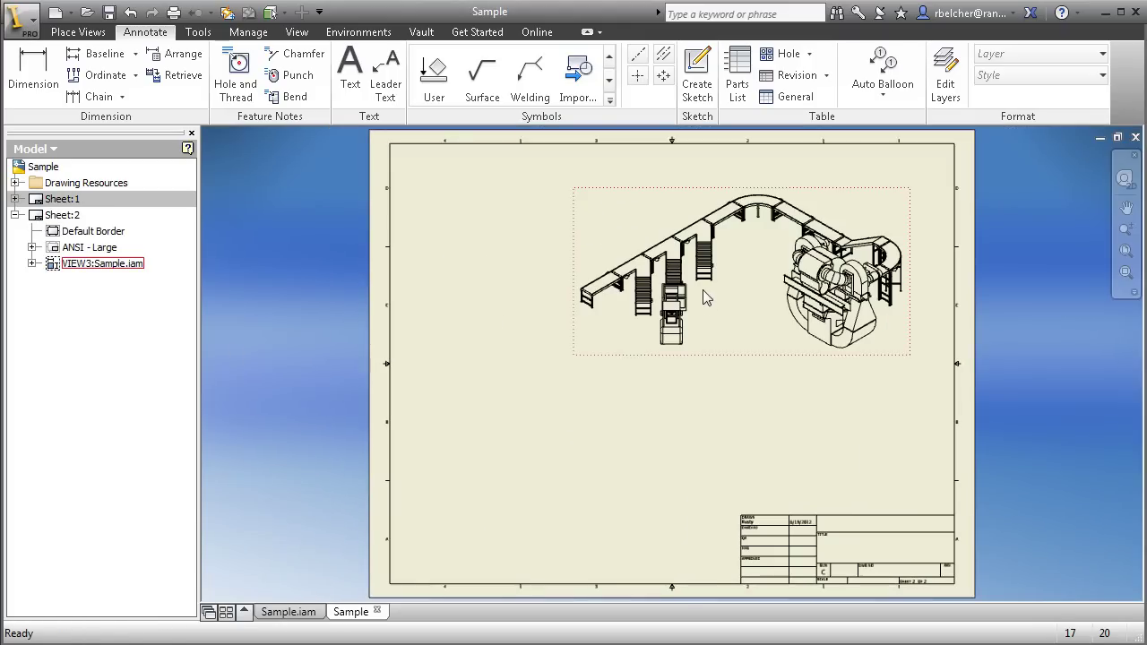
pyautogui.press('d')
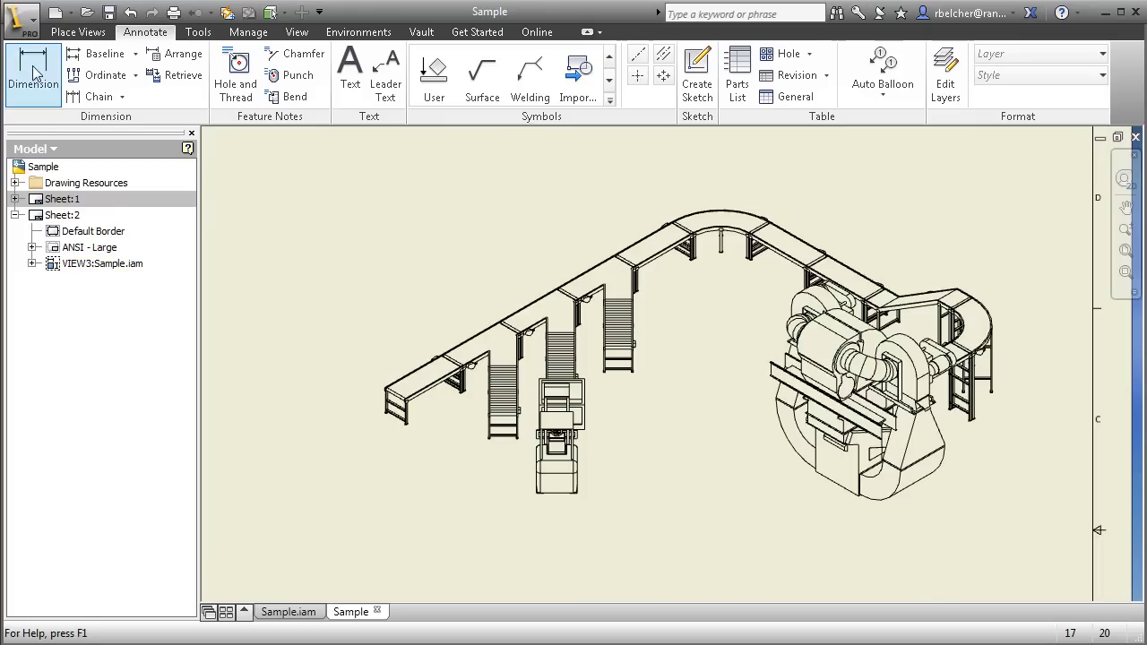
pyautogui.scroll(-2, 429, 328)
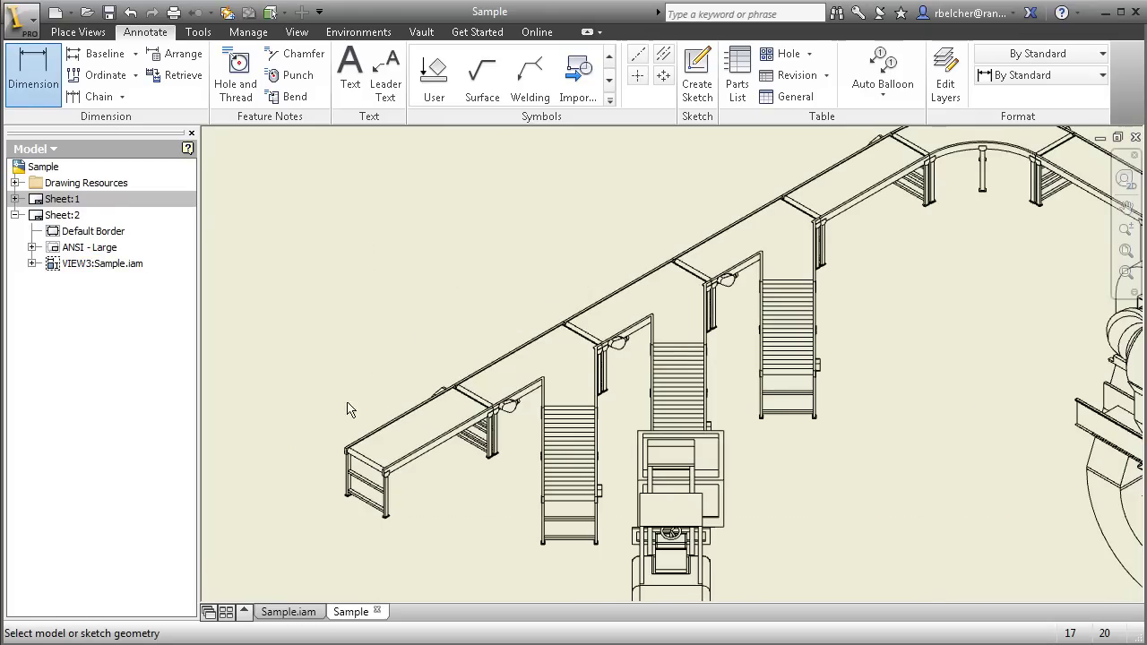
pyautogui.click(346, 448)
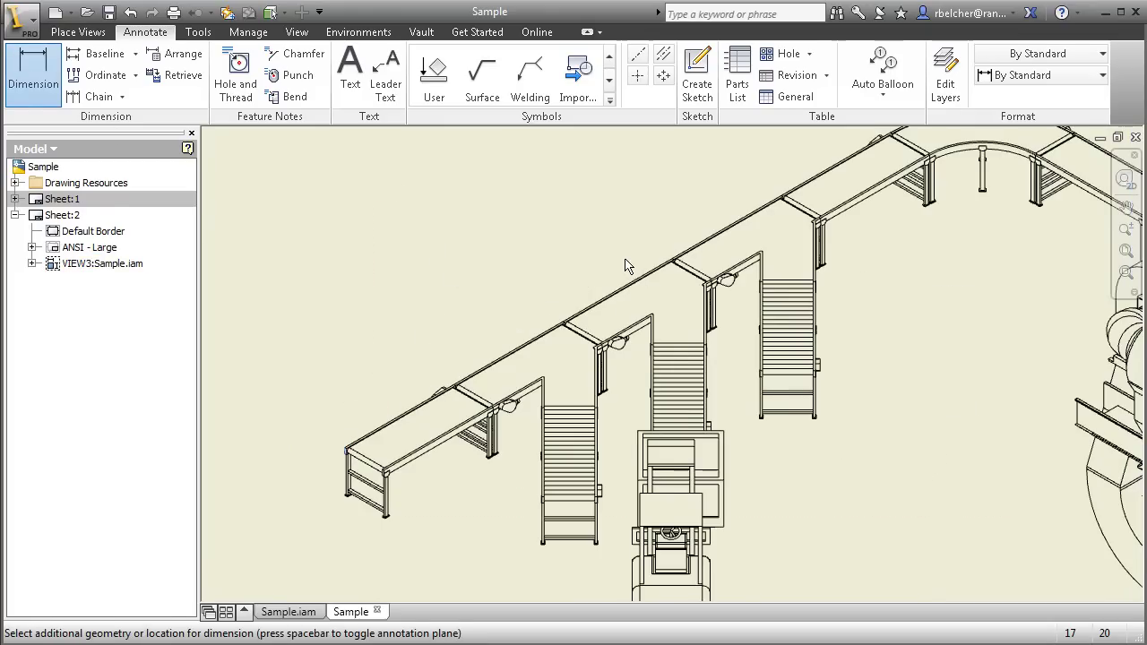
pyautogui.moveTo(783, 137); pyautogui.dragTo(625, 261, button='middle')
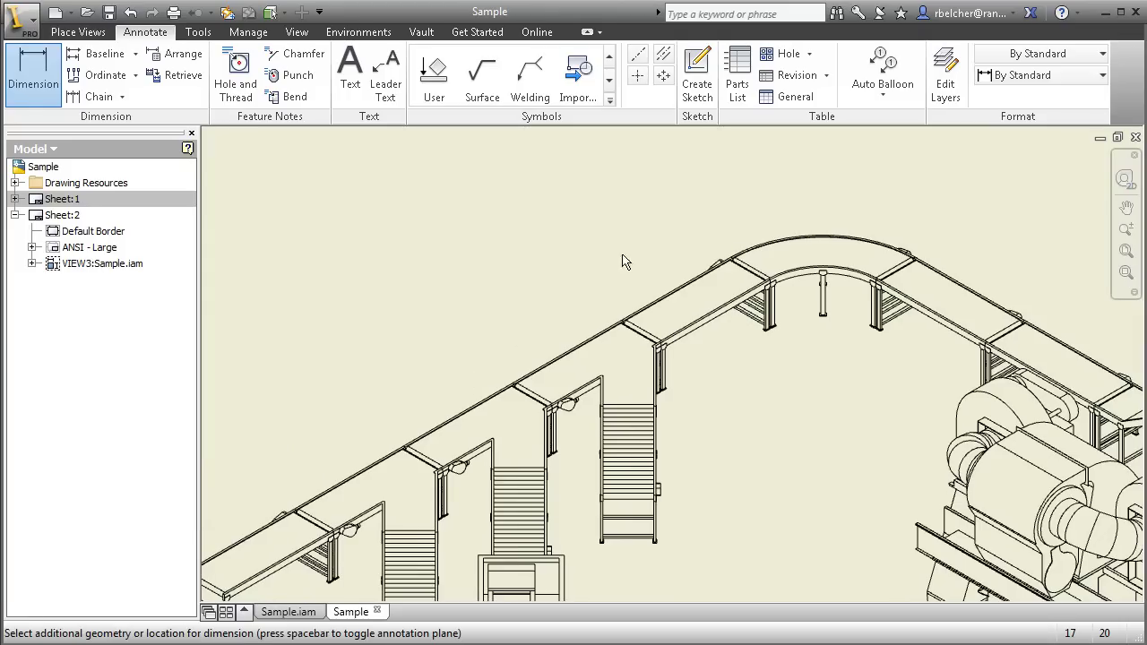
pyautogui.click(733, 260)
pyautogui.click(619, 229)
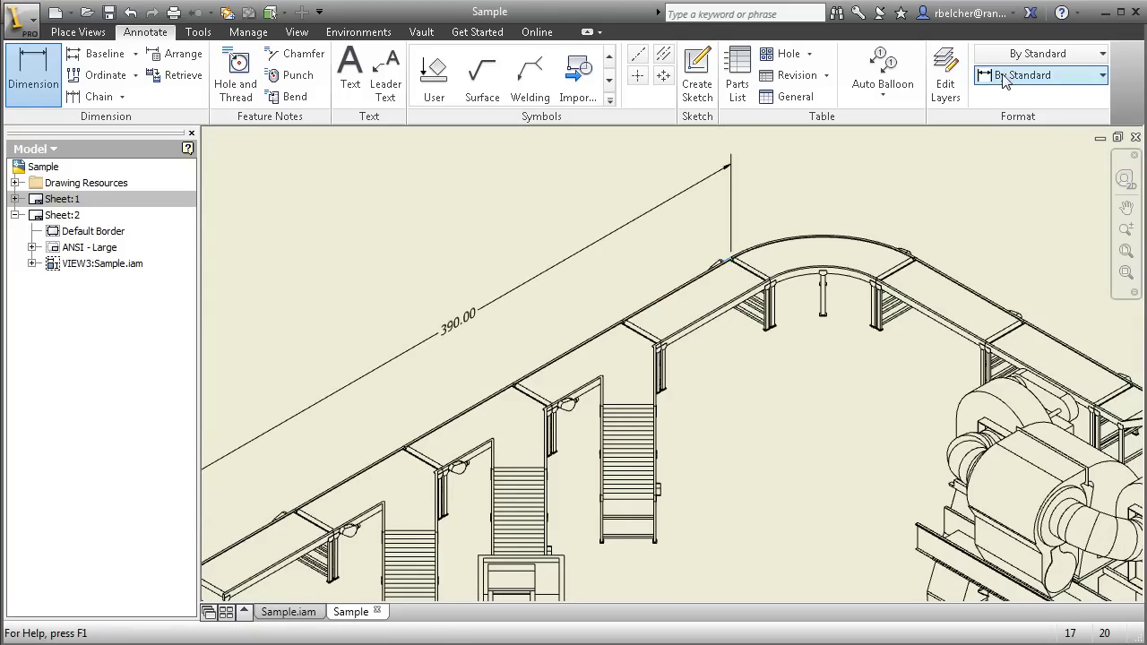
# Set the dimension style to Architectural (ANSI) and place the run's dimension above the conveyors, with Edit dimension when created turned off.
pyautogui.click(1003, 79)
pyautogui.click(1009, 116)
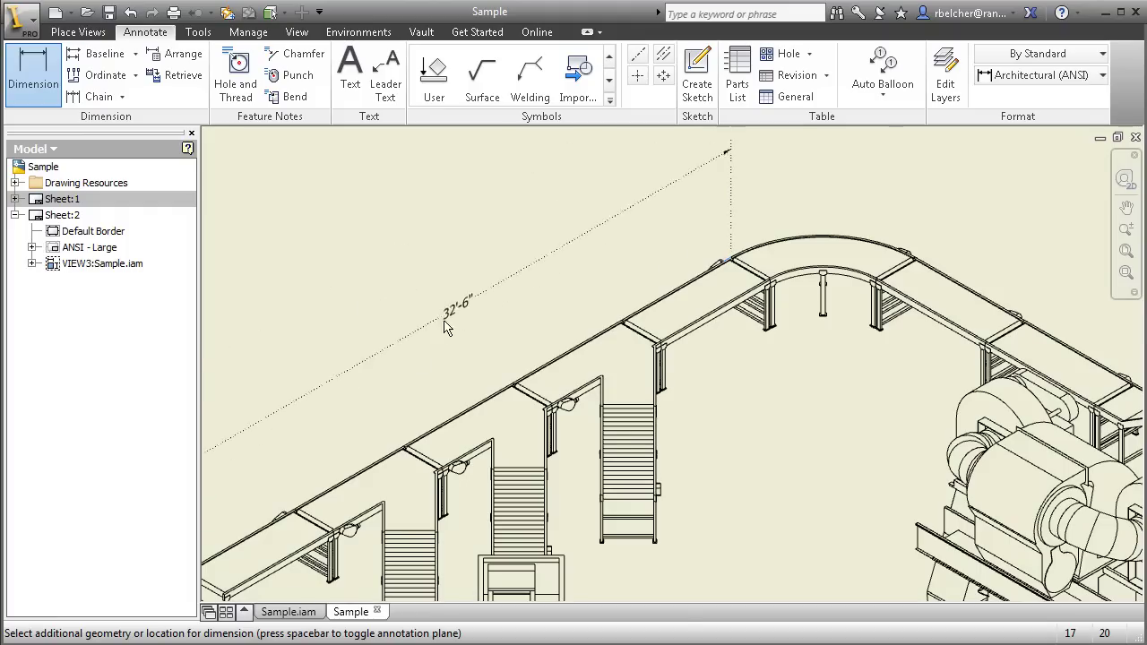
pyautogui.moveTo(447, 328); pyautogui.dragTo(566, 316, button='middle')
pyautogui.click(603, 283)
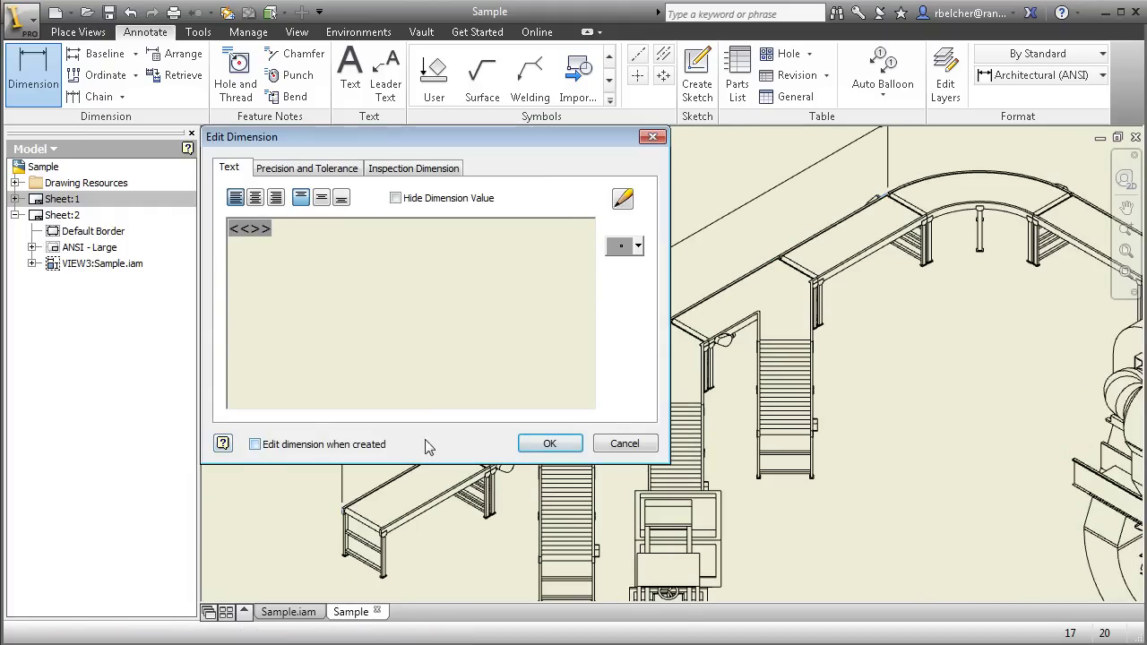
pyautogui.click(547, 444)
# Dimension the length of the straight belt conveyor just after the first curve in the isometric view and finish dimensioning.
pyautogui.moveTo(827, 464)
pyautogui.mouseDown(button='middle')
pyautogui.moveTo(815, 440)
pyautogui.moveTo(527, 387)
pyautogui.mouseUp(button='middle')
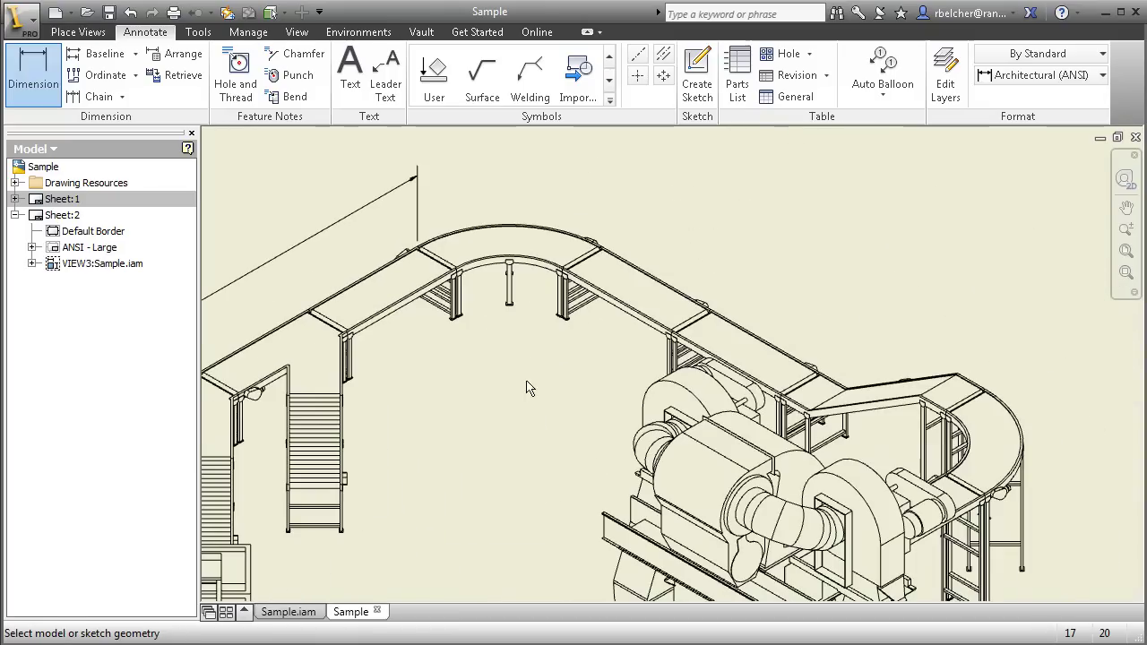
pyautogui.scroll(-3, 613, 268)
pyautogui.click(584, 246)
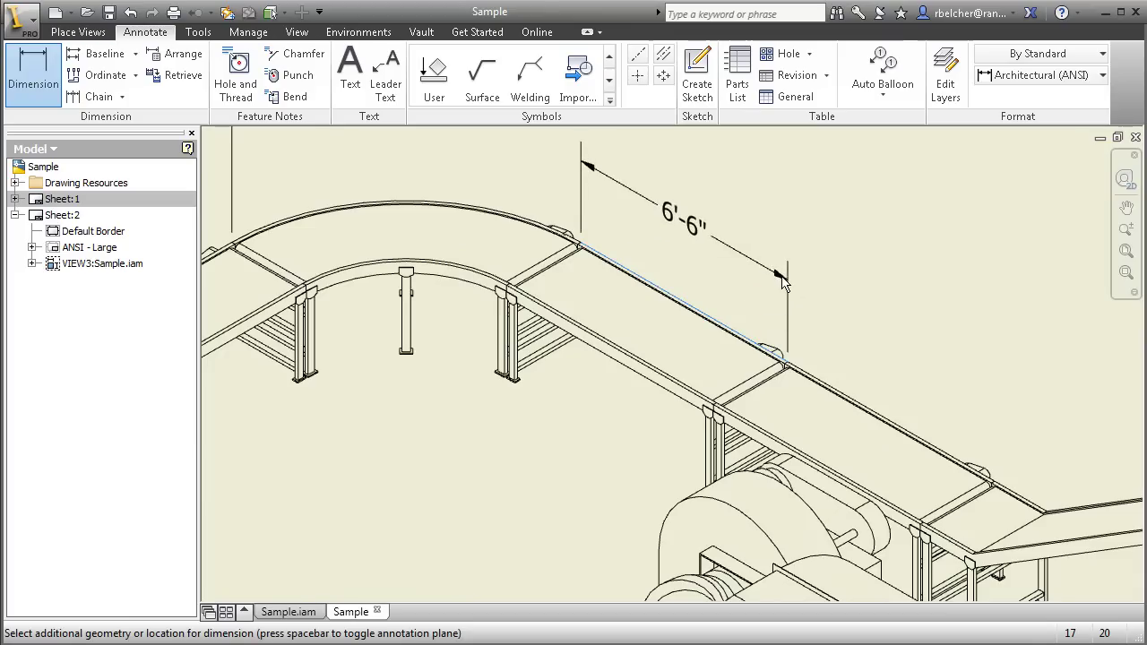
pyautogui.click(802, 269)
pyautogui.rightClick(878, 218)
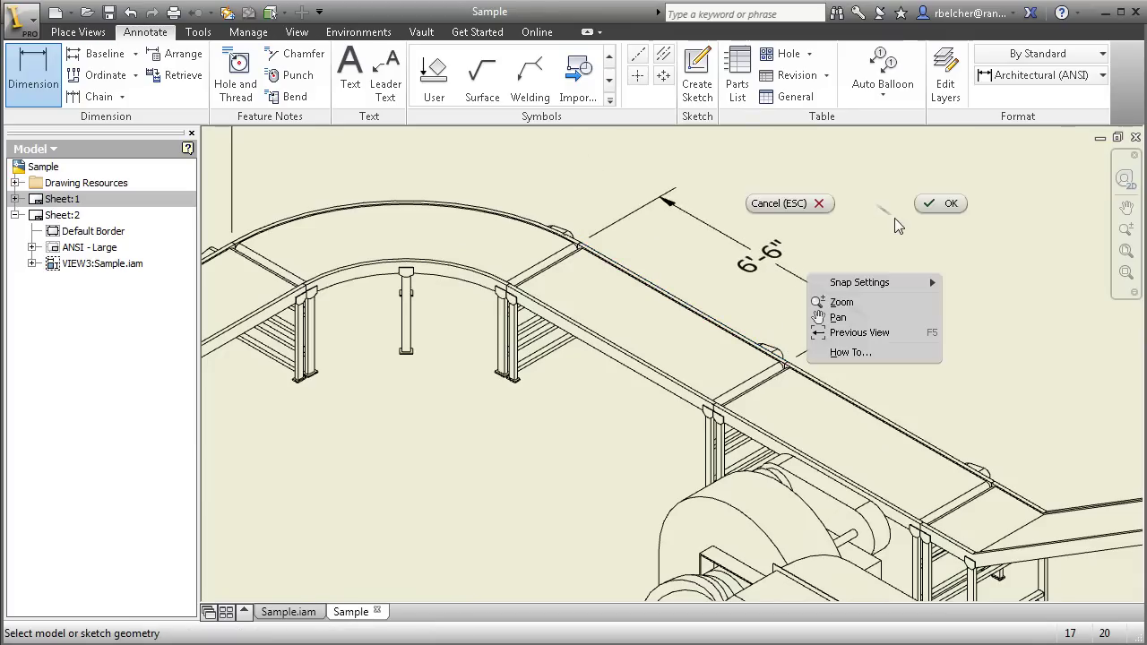
pyautogui.press('Escape')
pyautogui.scroll(-3, 829, 287)
pyautogui.click(663, 464)
pyautogui.scroll(-3, 709, 412)
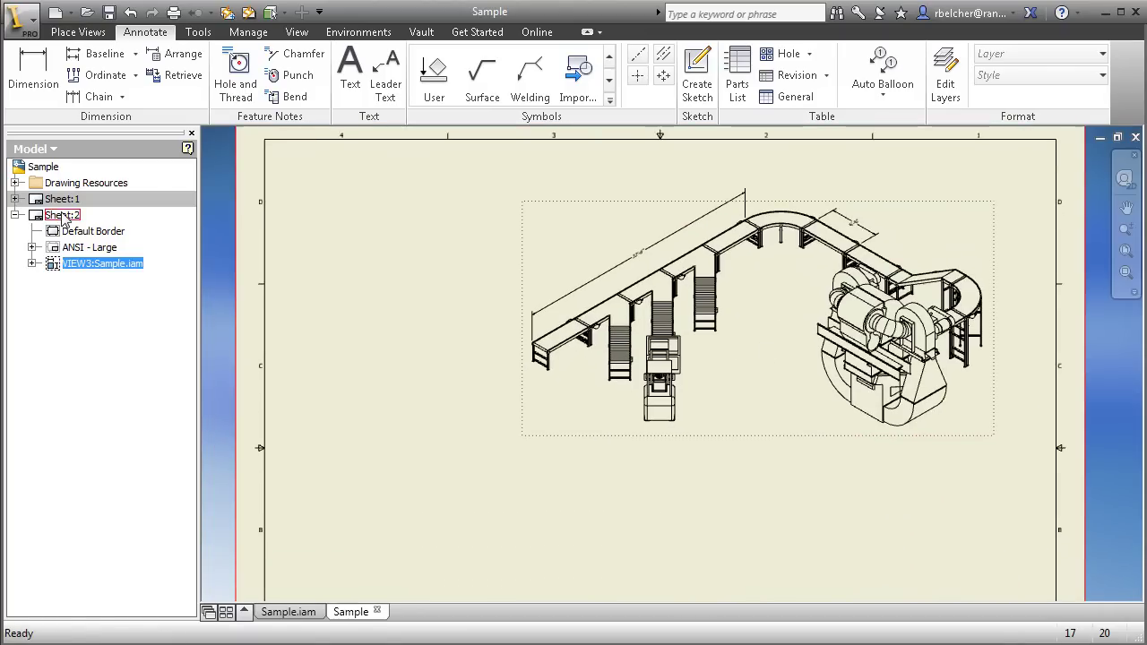
# Return to the sheet with the parts list, then close the drawing and the Sample.iam assembly without saving.
pyautogui.click(62, 216)
pyautogui.doubleClick(60, 200)
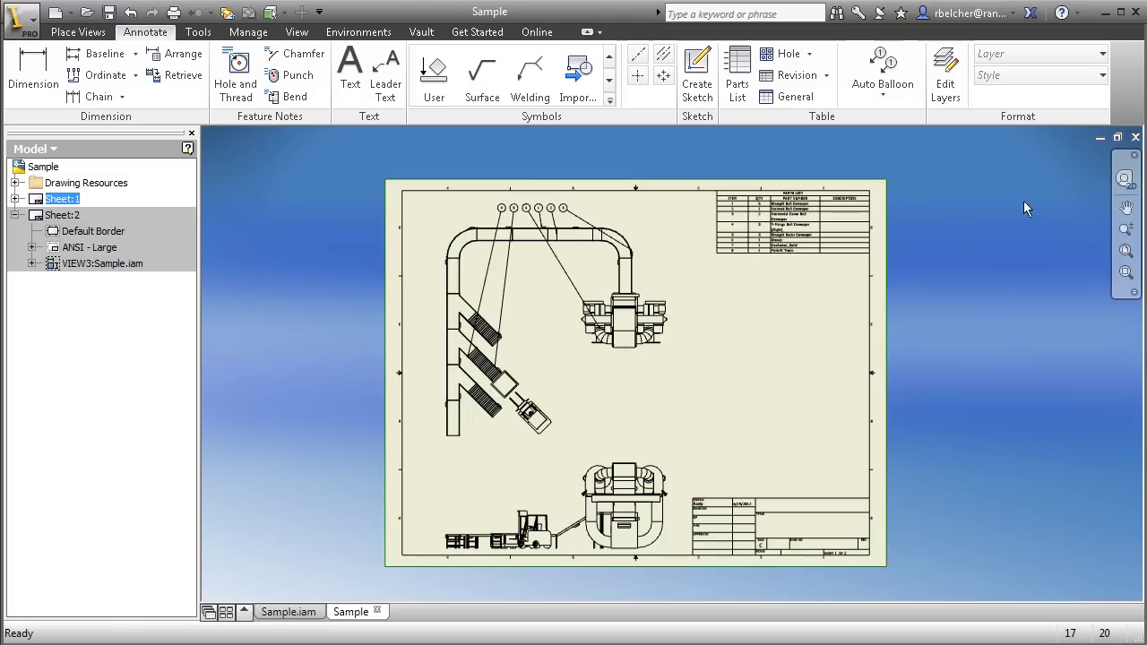
pyautogui.click(1135, 137)
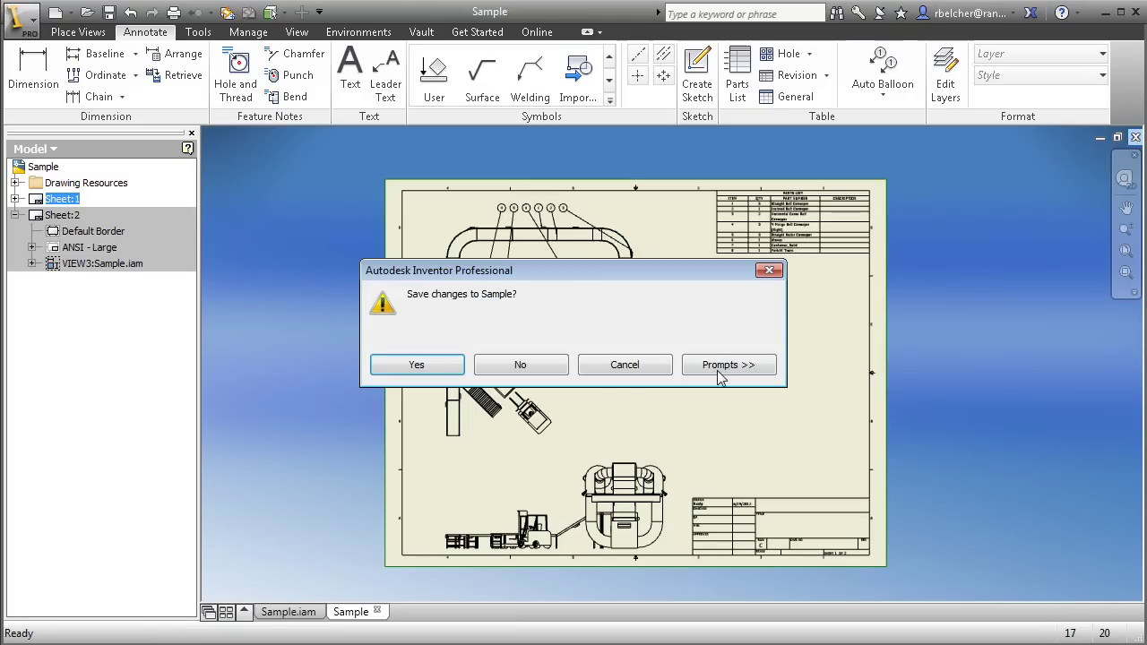
pyautogui.click(544, 374)
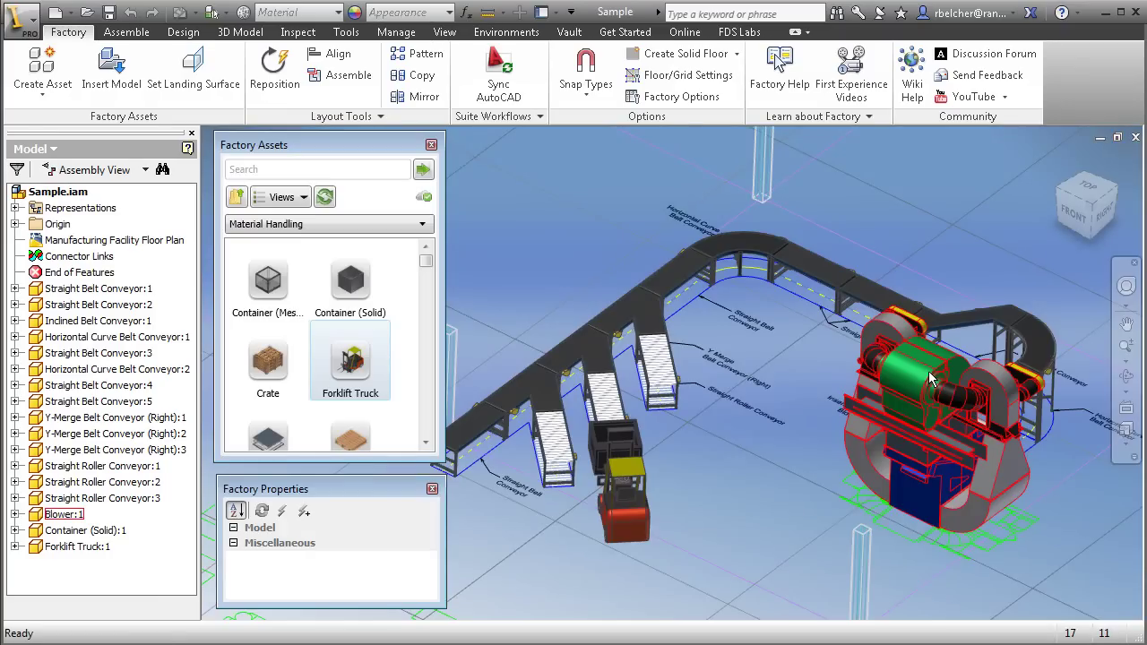
pyautogui.click(1135, 137)
pyautogui.click(522, 364)
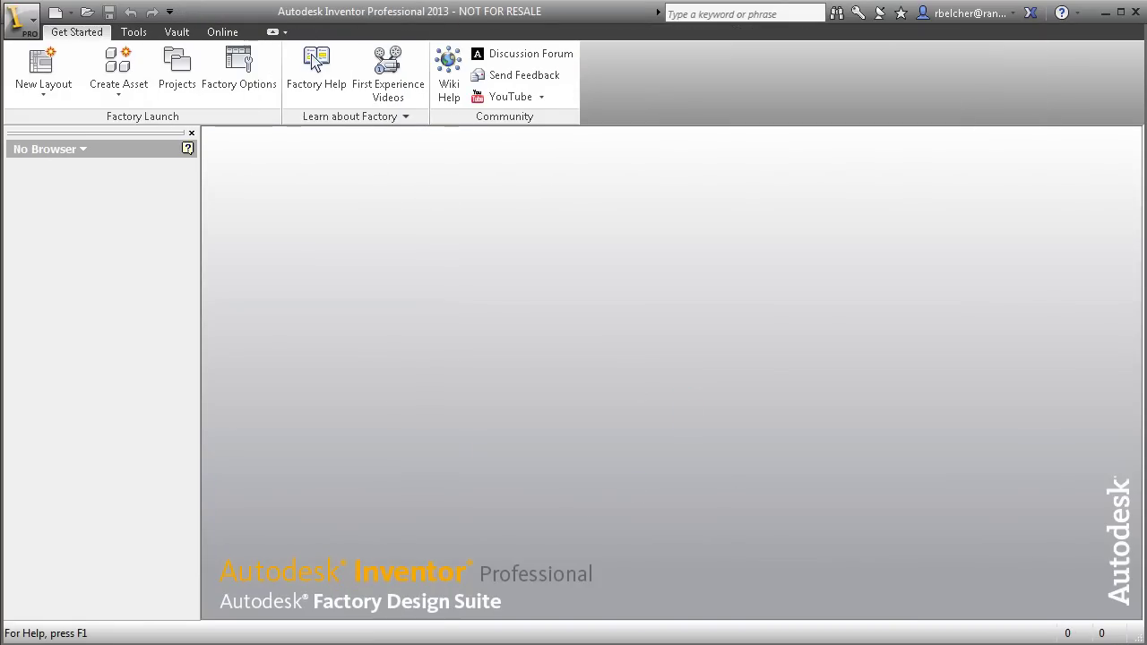
# Switch to Navisworks Manage, open Manufacturing Facility_A from the Expanded Demo folder, and clear the model selection.
pyautogui.hotkey('alt', 'Tab')
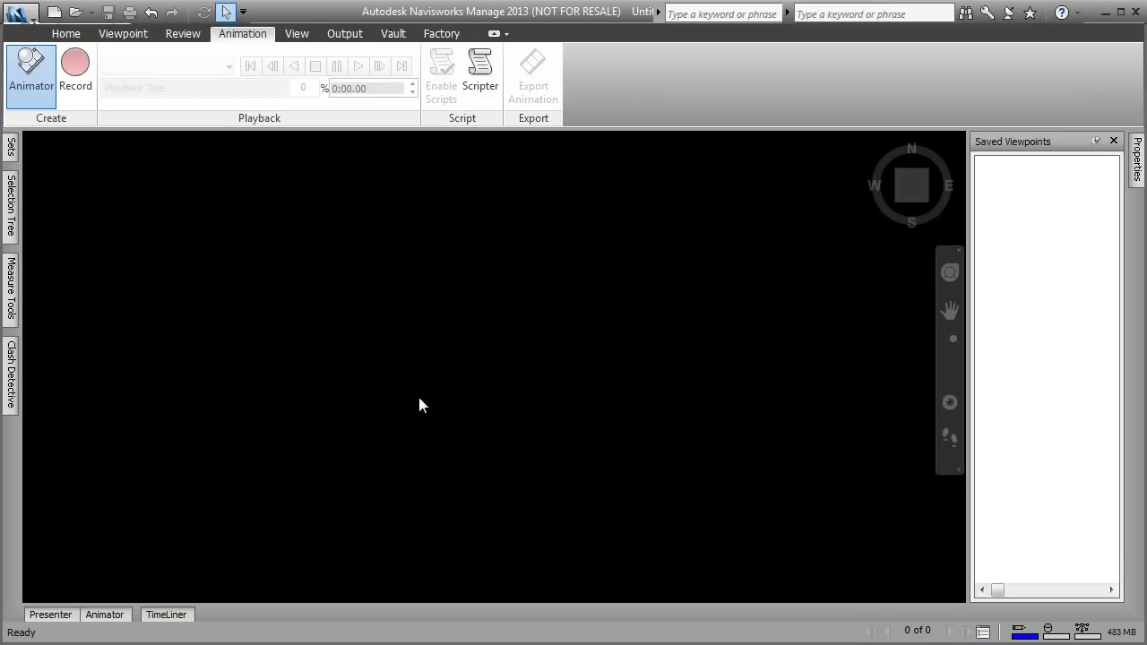
pyautogui.click(75, 12)
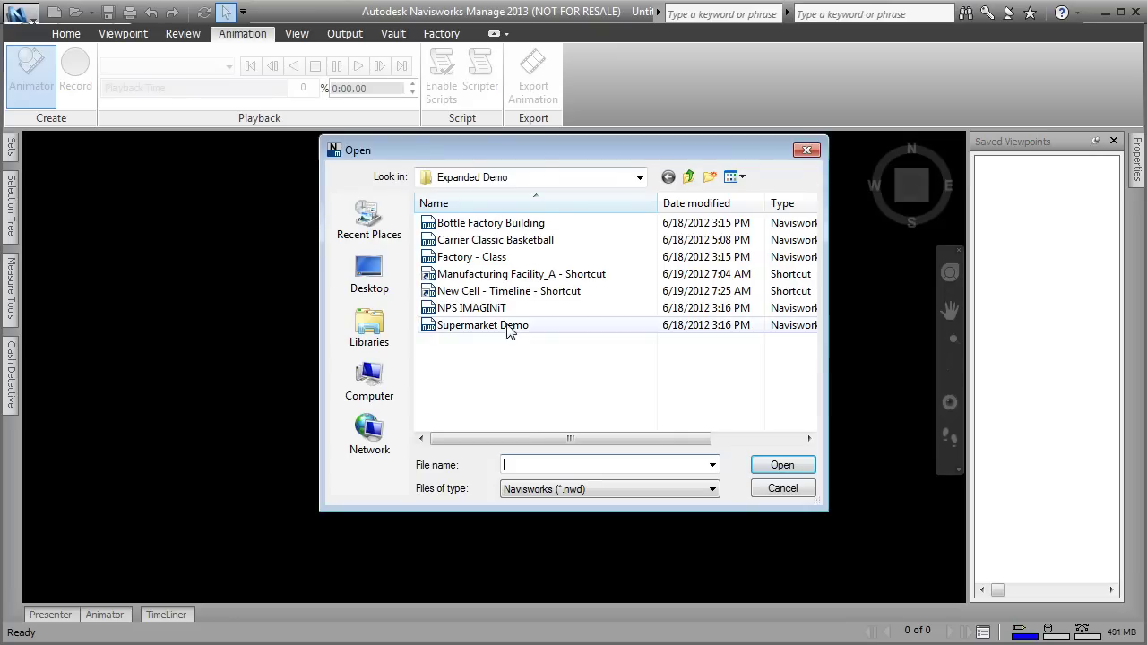
pyautogui.click(511, 276)
pyautogui.click(778, 468)
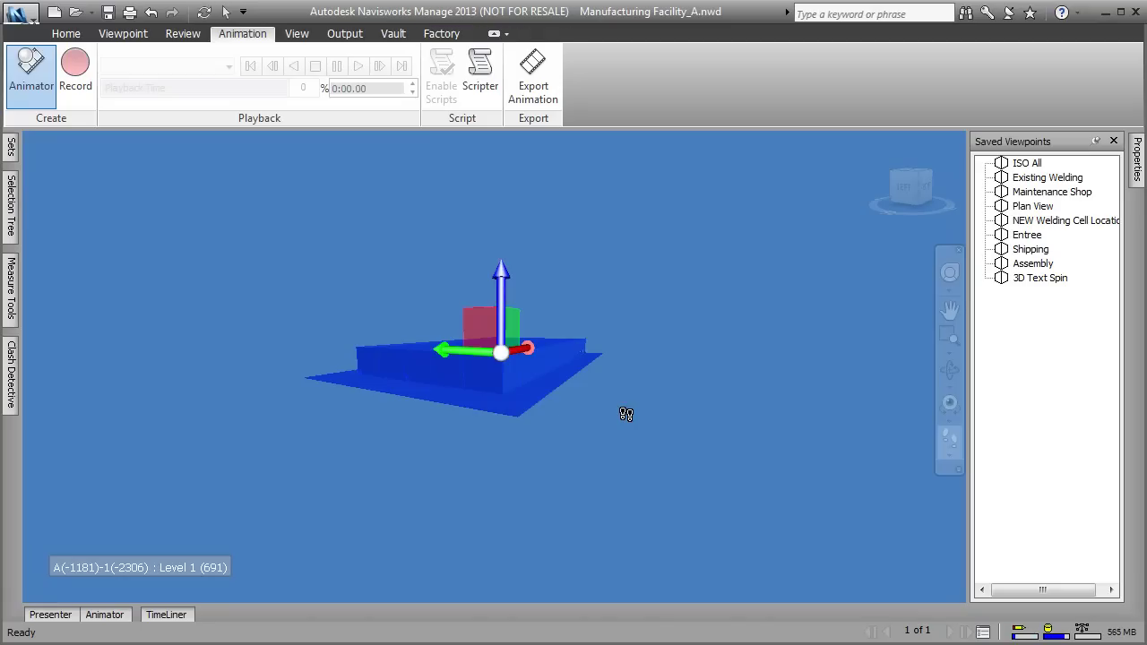
pyautogui.click(622, 413)
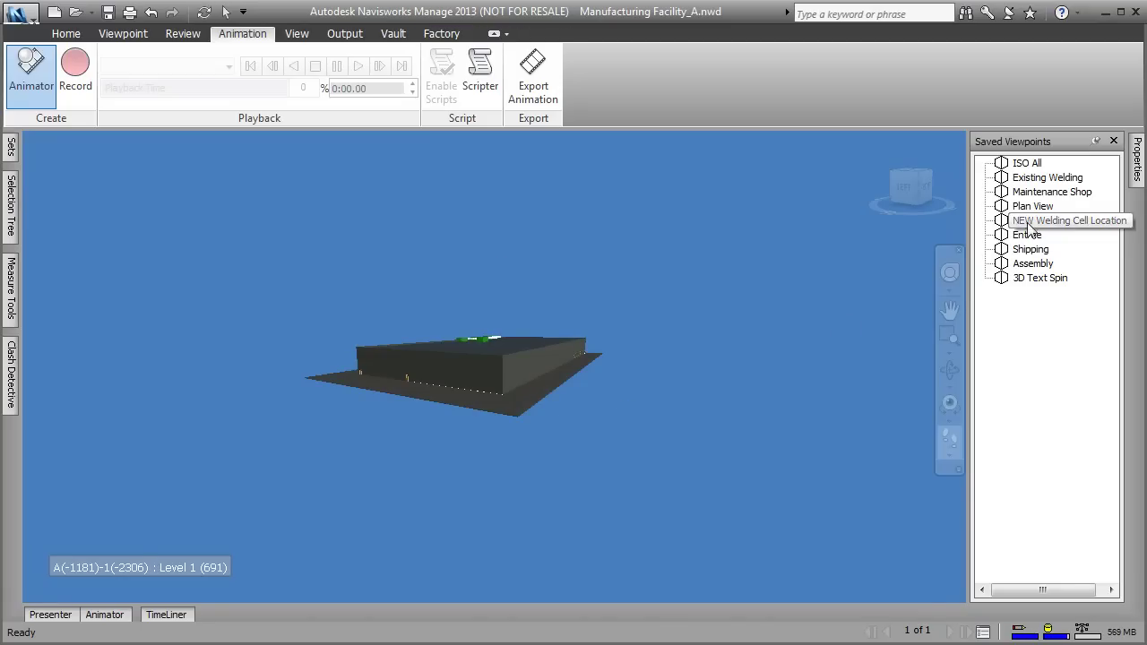
# Walk through the facility from the Shipping viewpoint to the robot cell and examine its welding robots and clamping fixtures.
pyautogui.click(1031, 250)
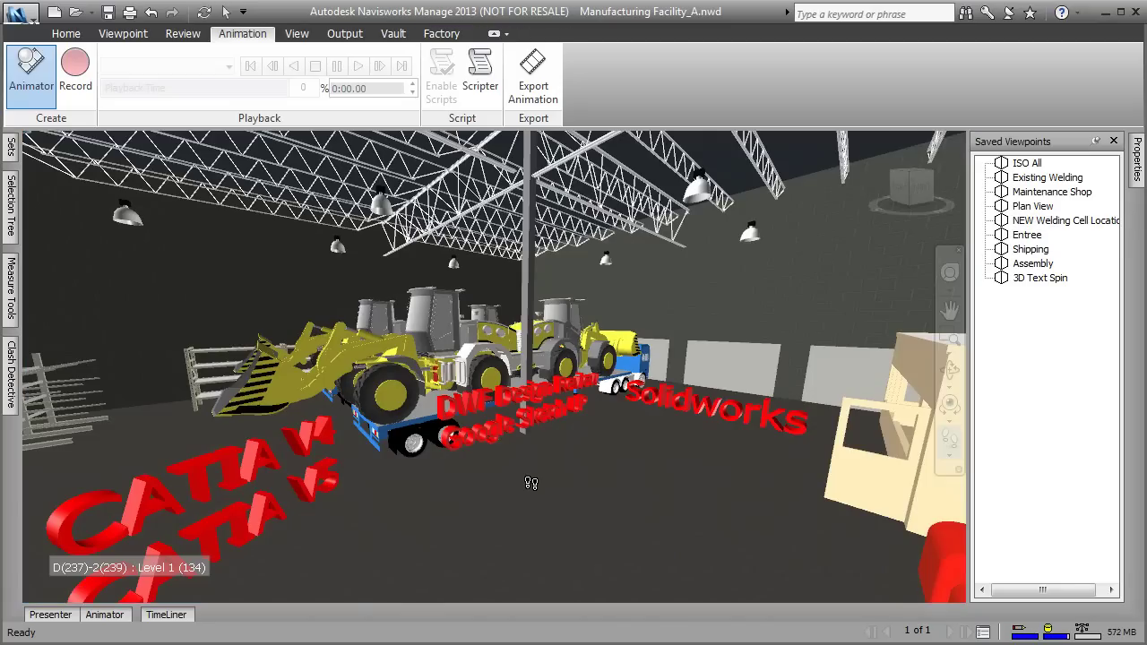
pyautogui.moveTo(349, 421); pyautogui.dragTo(326, 385)
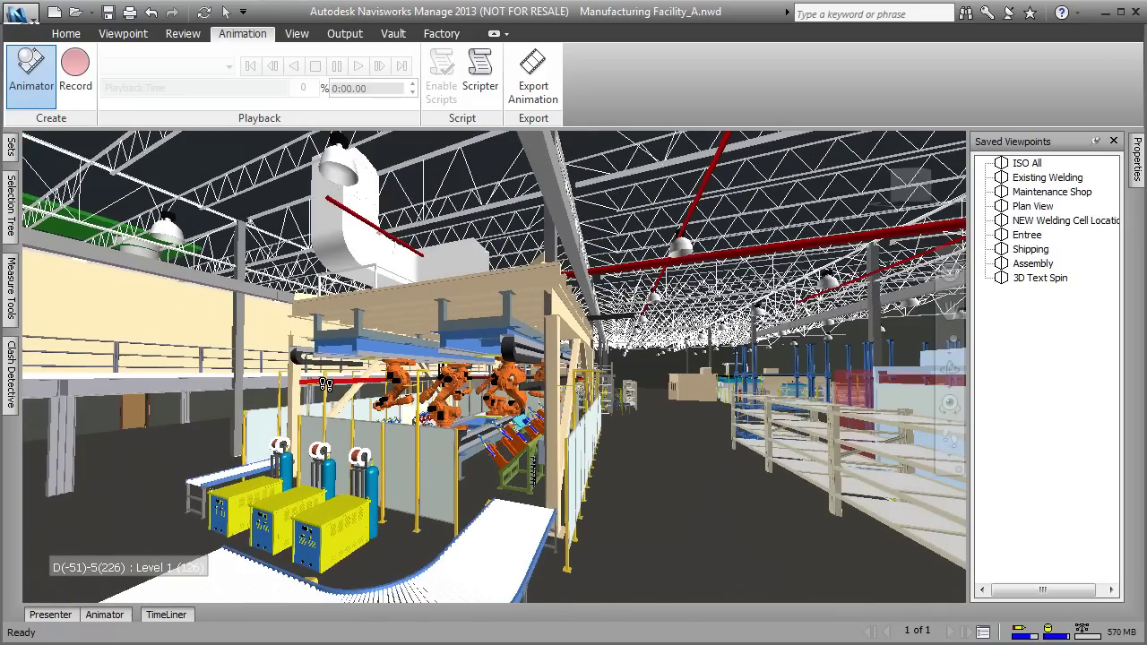
pyautogui.moveTo(326, 385); pyautogui.dragTo(443, 439, button='middle')
pyautogui.moveTo(443, 439); pyautogui.dragTo(714, 404)
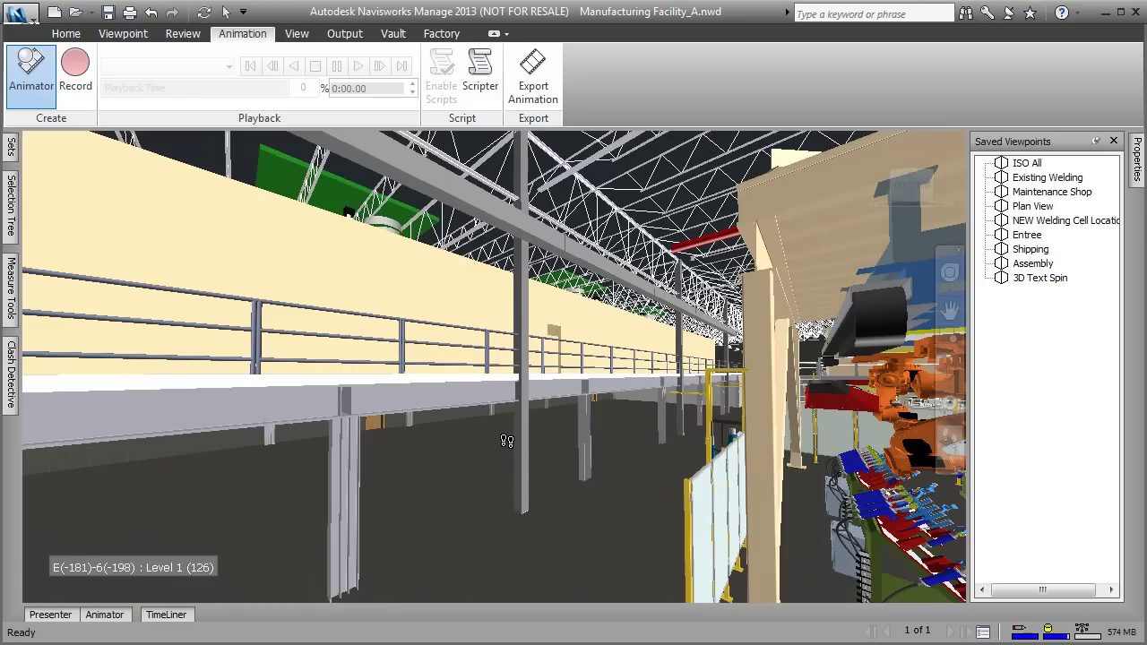
pyautogui.moveTo(410, 343); pyautogui.dragTo(562, 370)
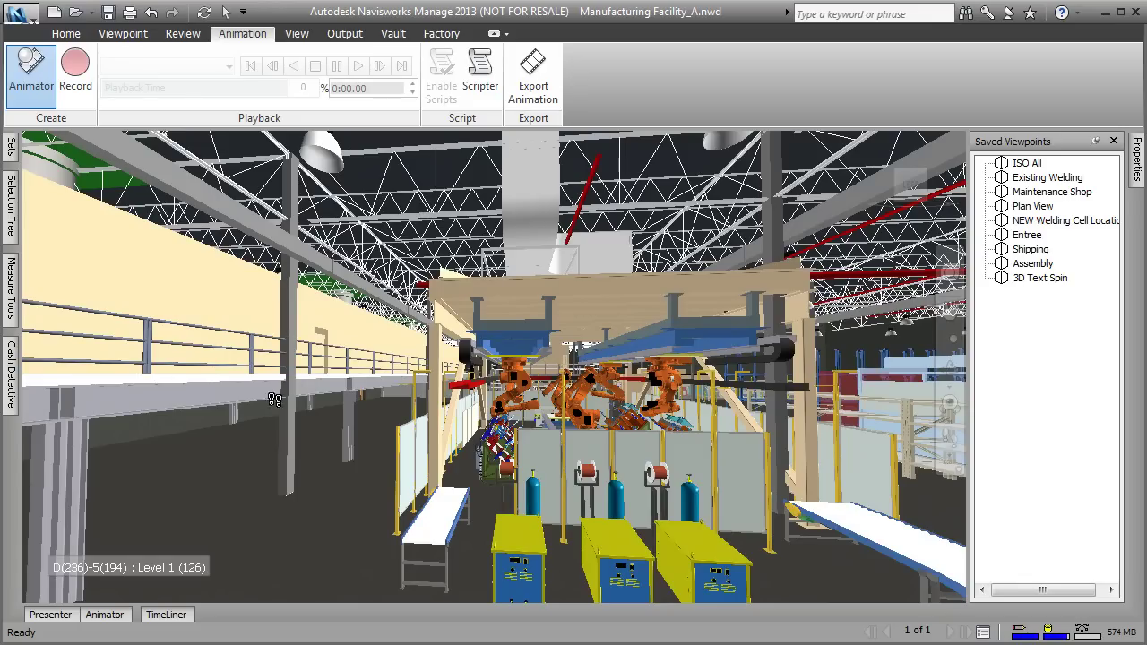
pyautogui.moveTo(268, 406); pyautogui.dragTo(708, 419)
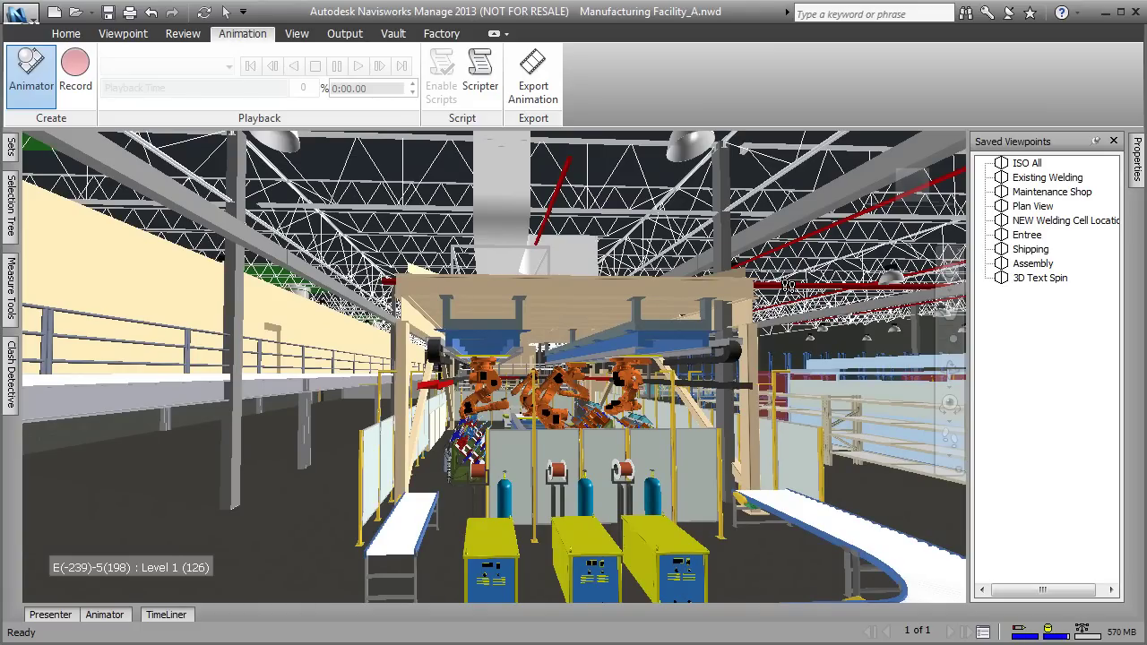
pyautogui.moveTo(685, 477); pyautogui.dragTo(396, 433)
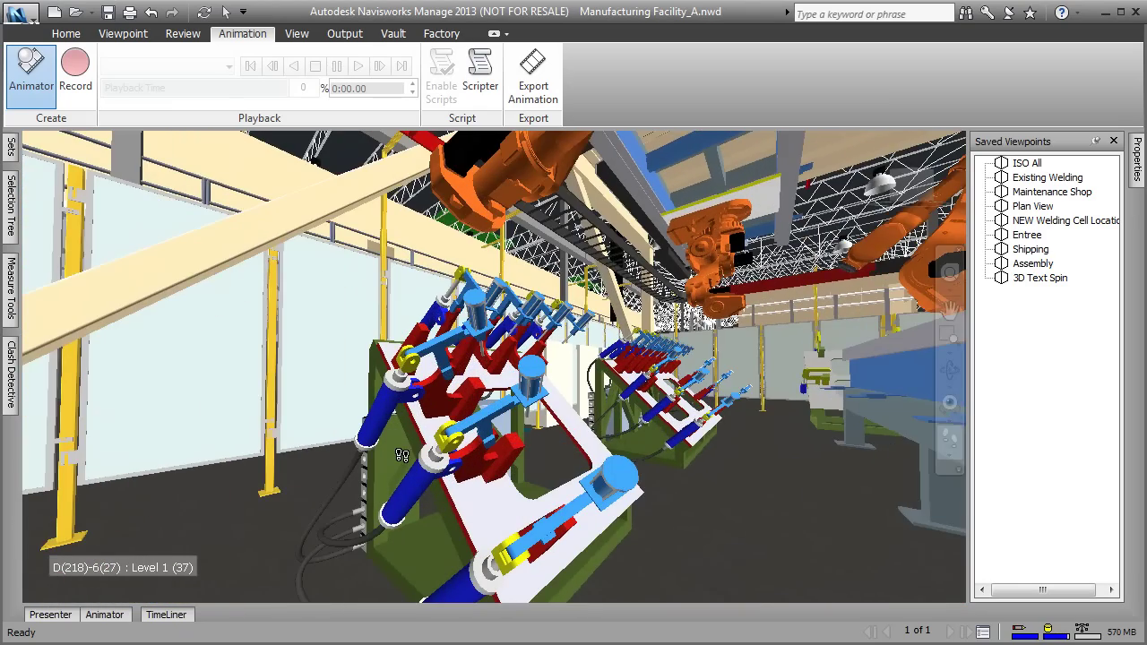
pyautogui.moveTo(561, 474); pyautogui.dragTo(511, 445)
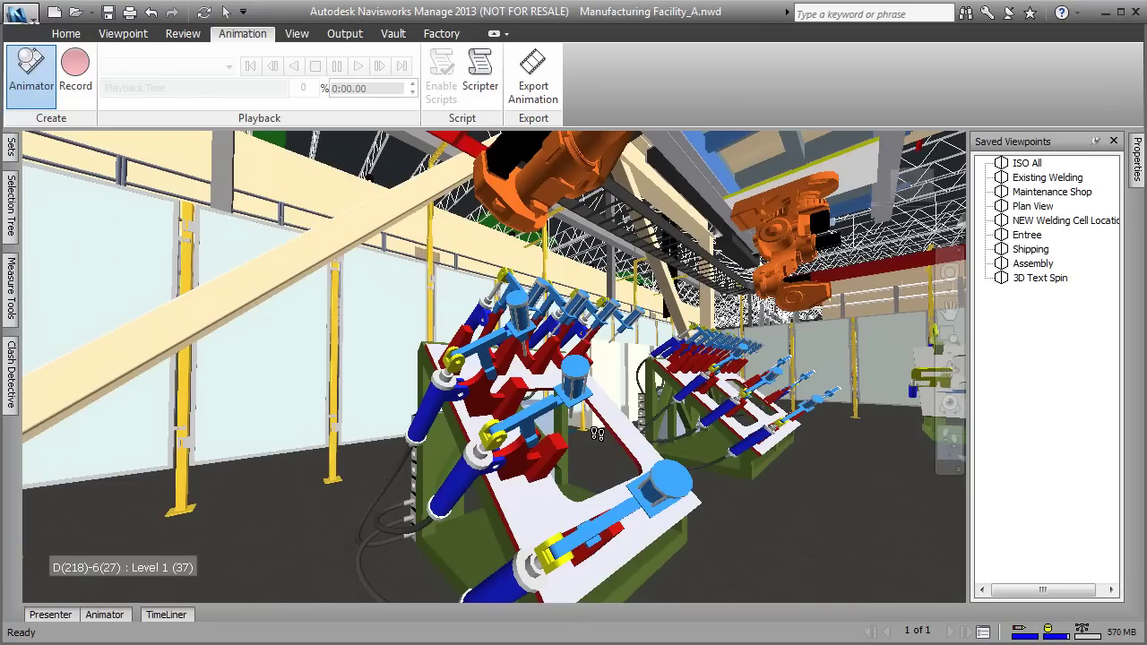
pyautogui.moveTo(534, 403); pyautogui.dragTo(547, 438)
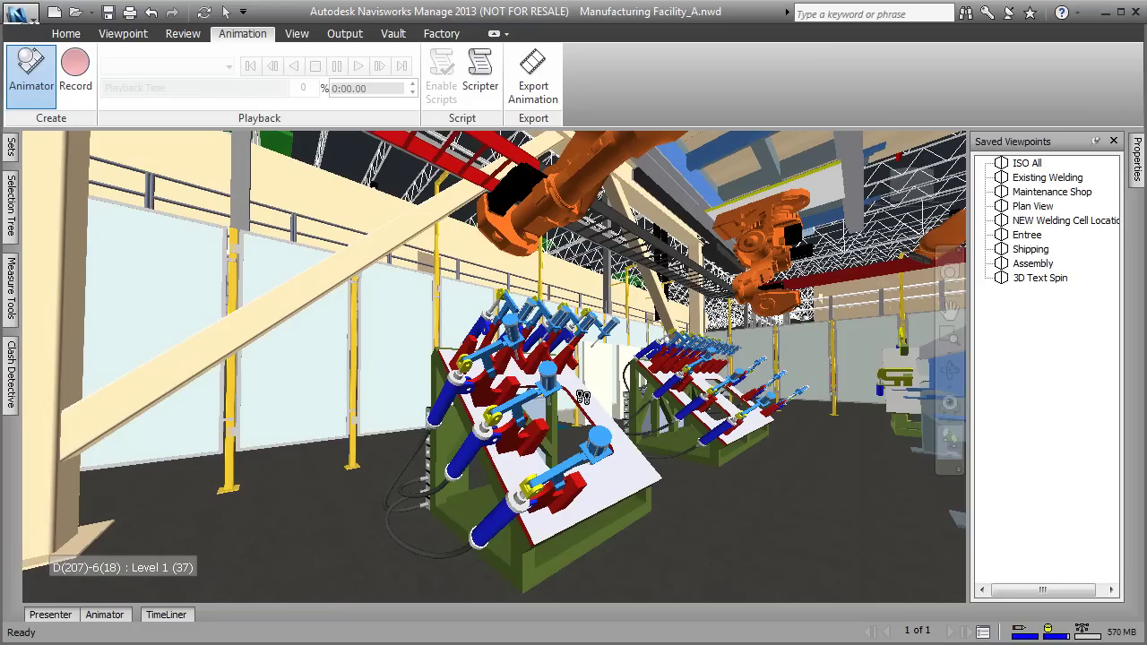
# Unload the facility model by starting an empty Navisworks file, then switch to Inventor.
pyautogui.click(54, 13)
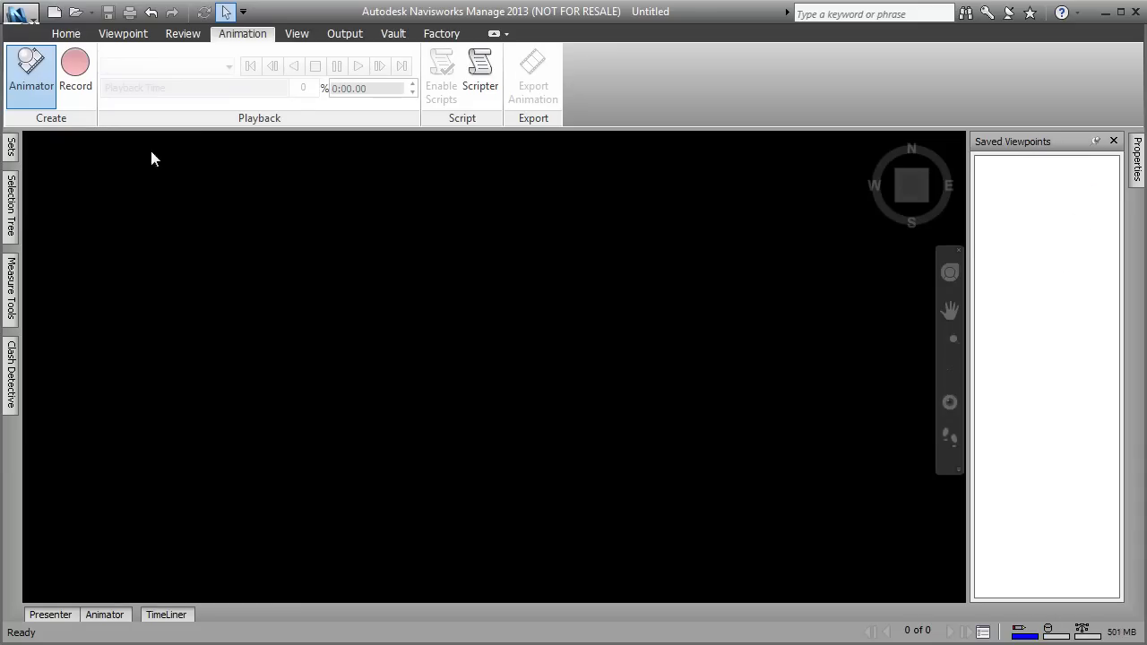
pyautogui.click(1105, 12)
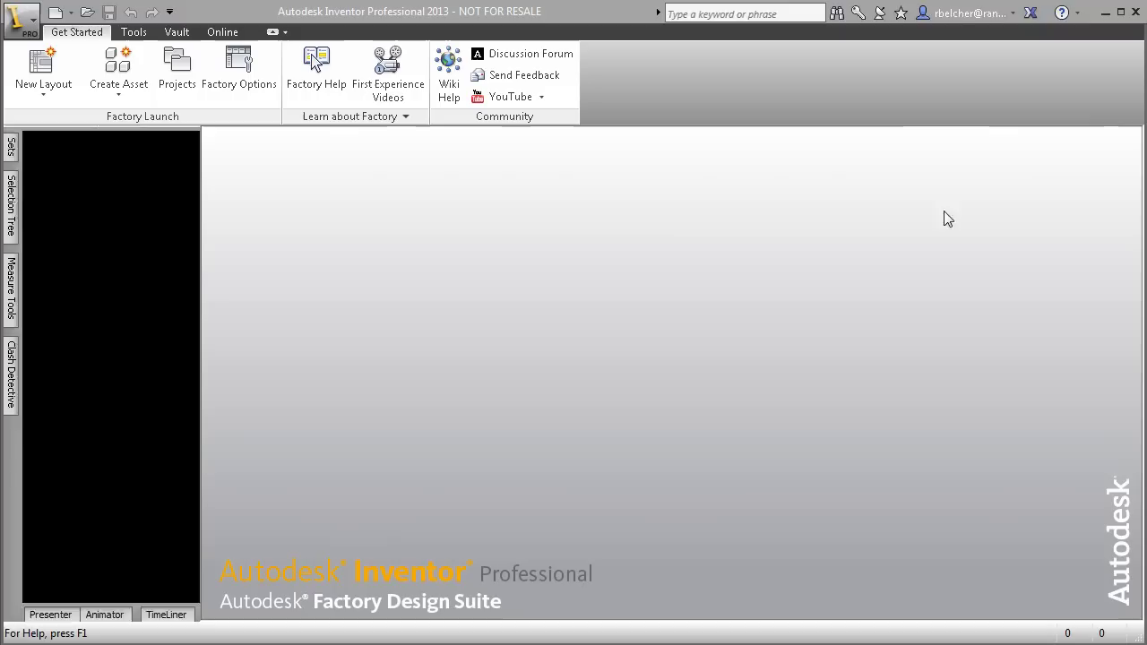
# Open the Arm Welding Clamp - 48 part through its shortcut in the Demo folder.
pyautogui.click(87, 12)
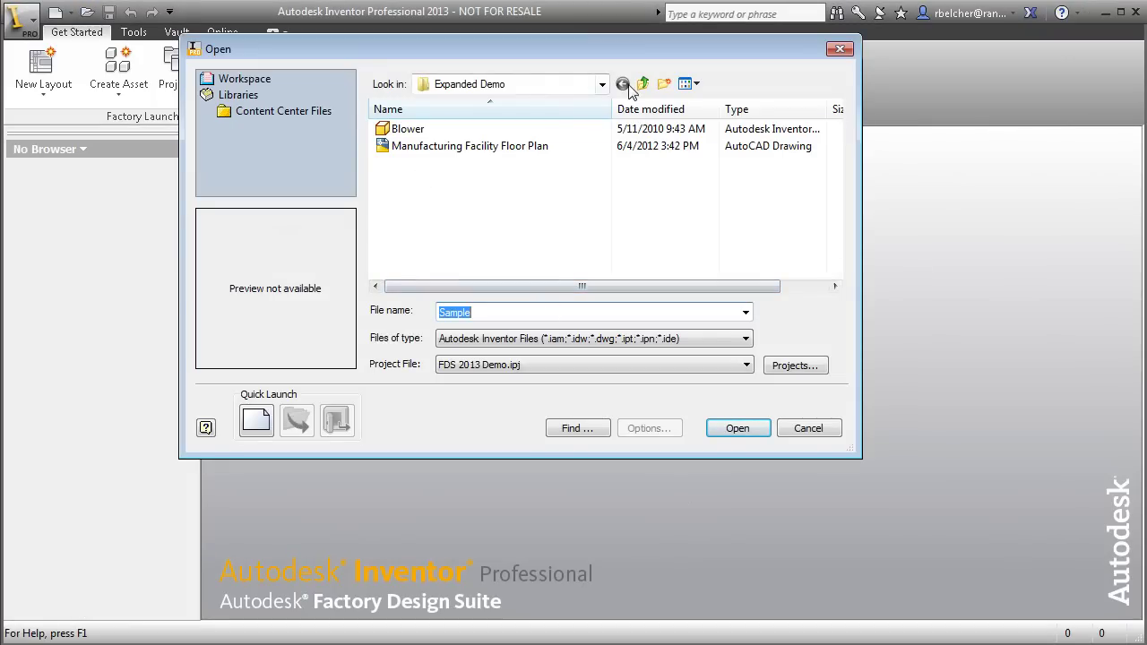
pyautogui.click(622, 83)
pyautogui.click(452, 199)
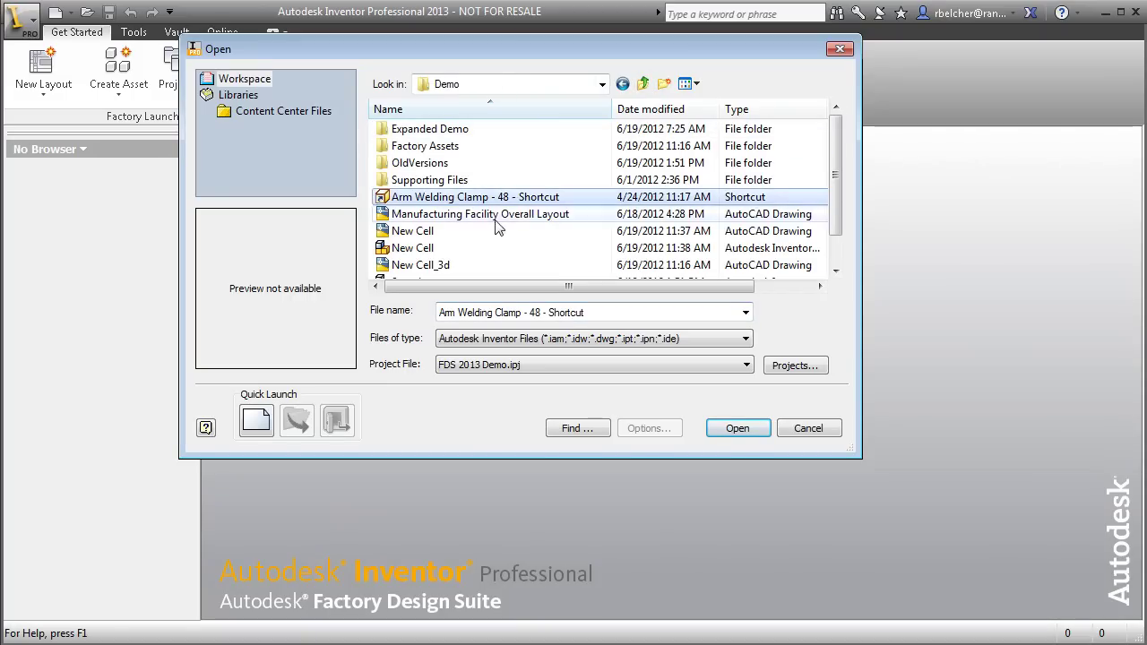
pyautogui.click(737, 428)
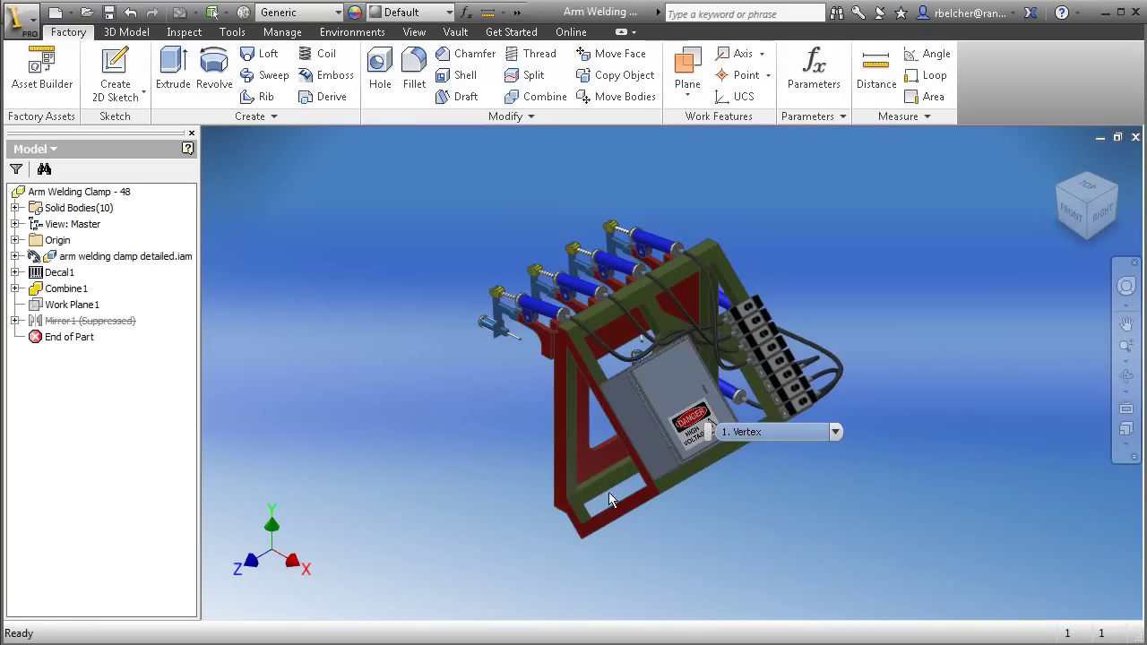
# Start the Asset Builder and define the fixture's landing surface on its underside, with the insertion point at the base corner beside the valve block.
pyautogui.keyDown('shift'); pyautogui.moveTo(443, 470); pyautogui.dragTo(583, 466, button='middle'); pyautogui.keyUp('shift')
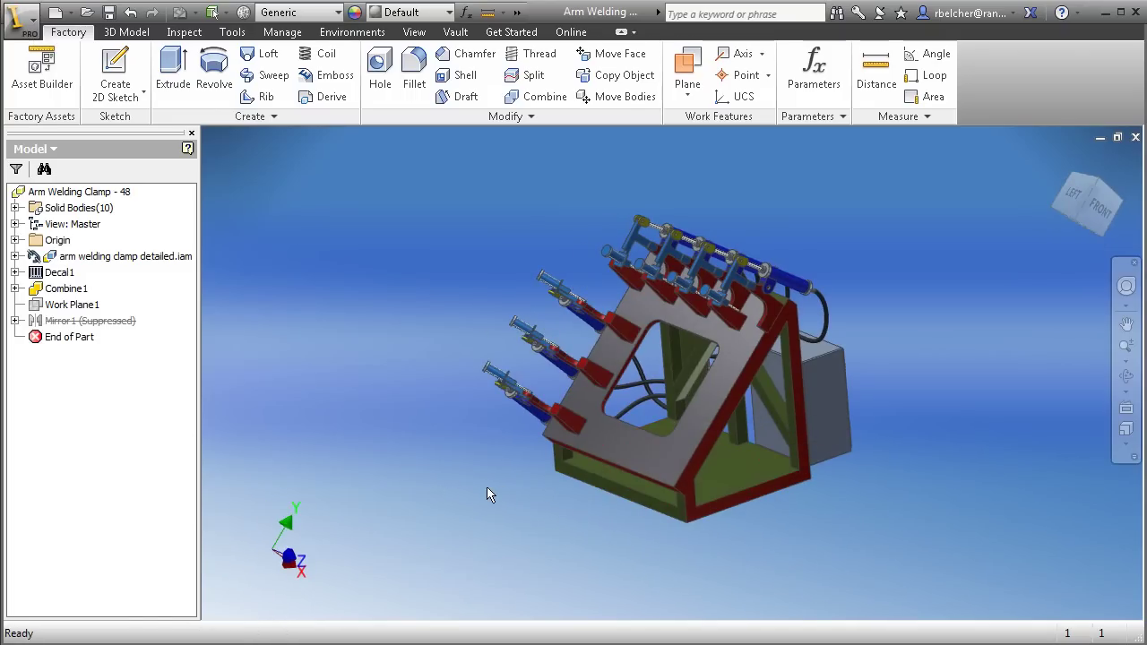
pyautogui.moveTo(973, 560); pyautogui.dragTo(777, 553, button='middle')
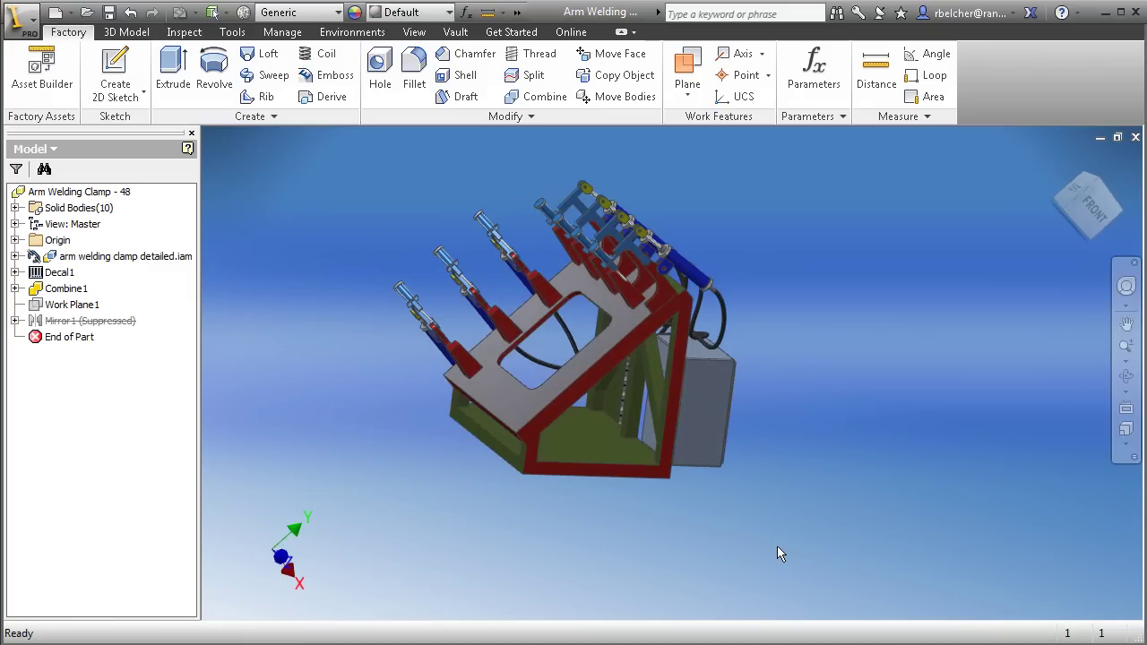
pyautogui.scroll(5, 647, 518)
pyautogui.scroll(-4, 647, 518)
pyautogui.keyDown('shift'); pyautogui.moveTo(448, 532); pyautogui.dragTo(523, 540, button='middle'); pyautogui.keyUp('shift')
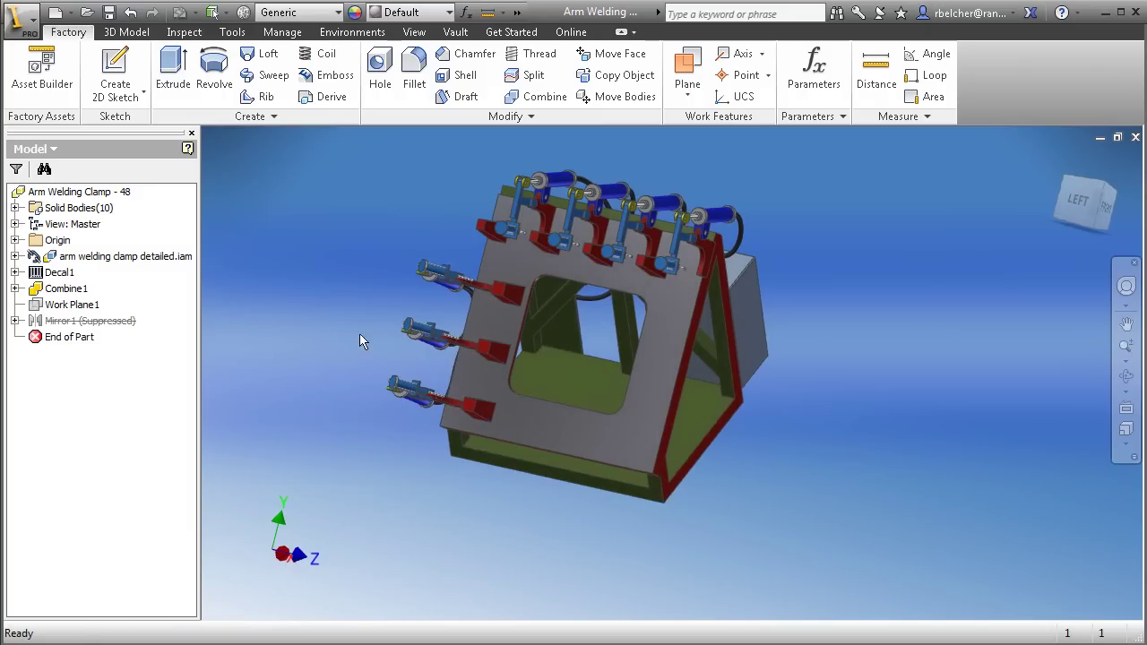
pyautogui.click(39, 82)
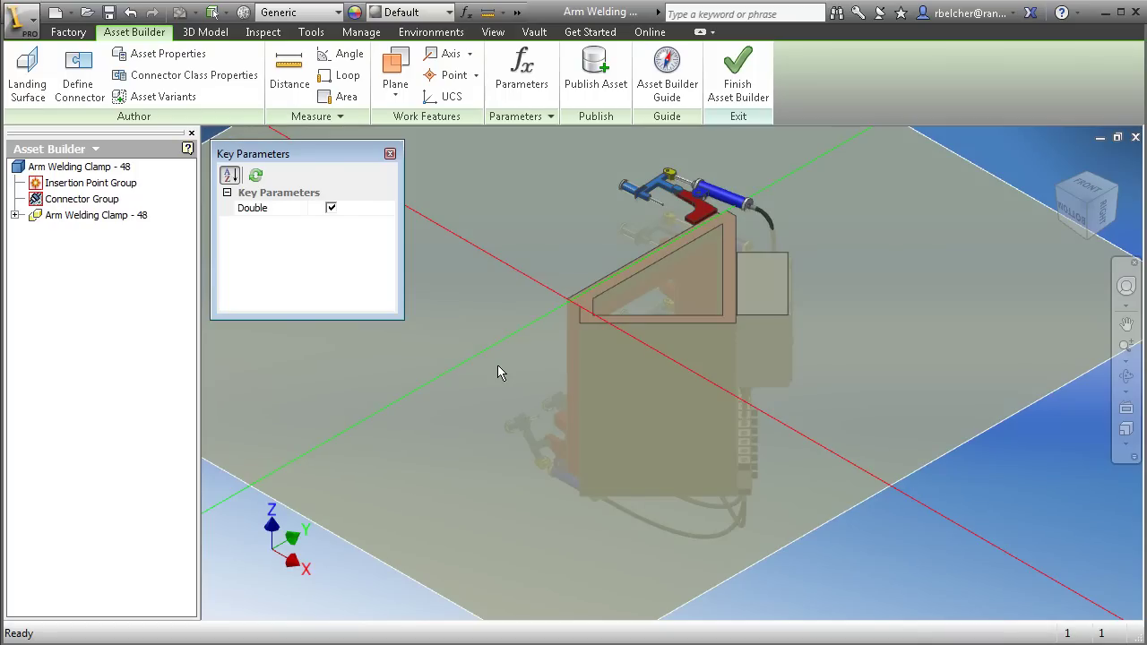
pyautogui.click(27, 71)
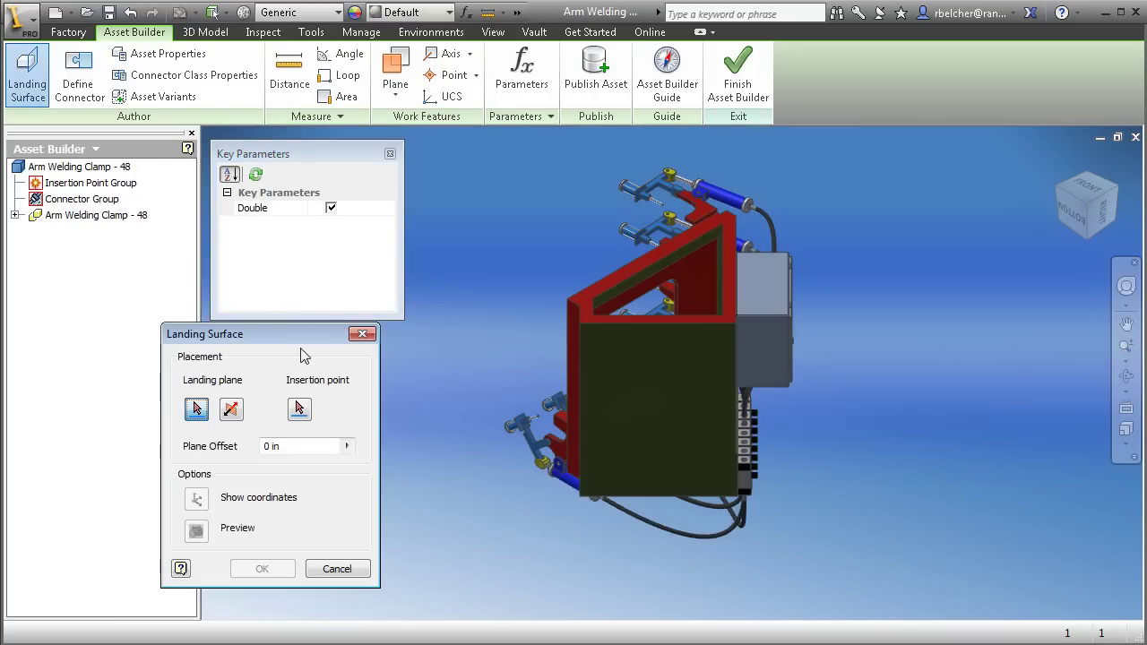
pyautogui.click(653, 379)
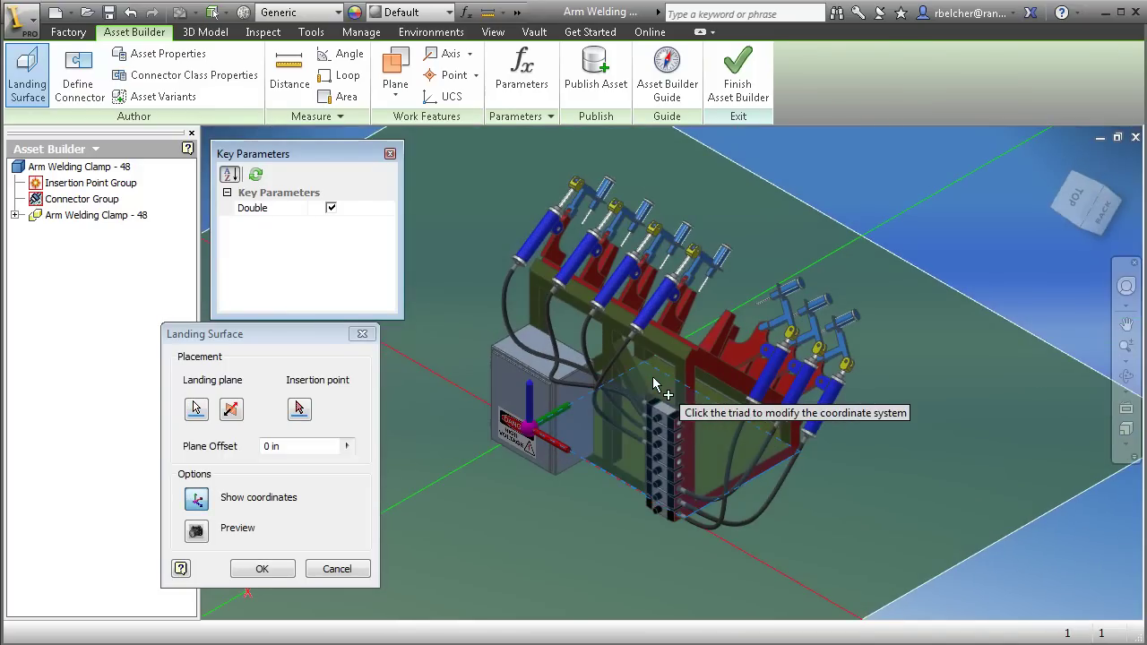
pyautogui.click(299, 408)
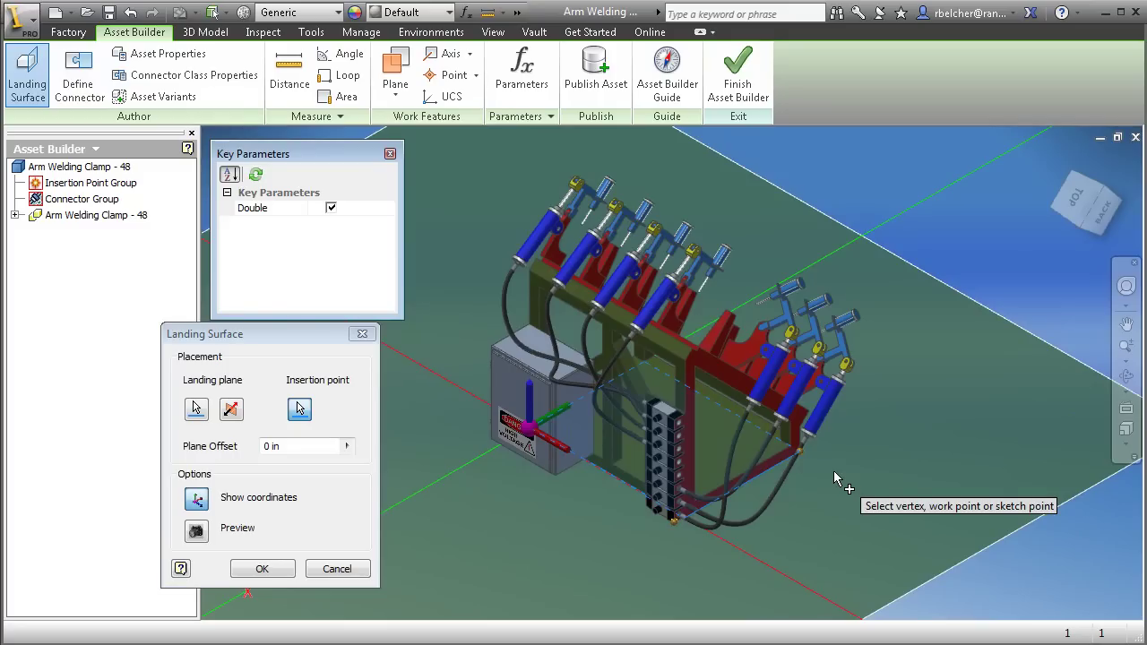
pyautogui.click(283, 570)
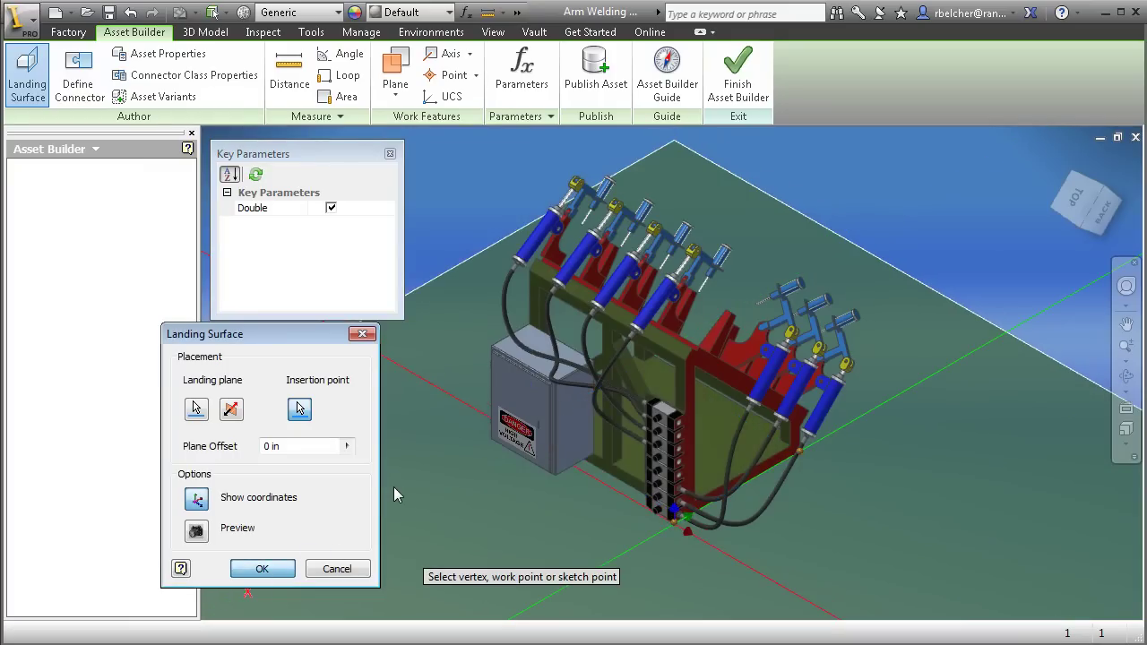
# Define a connector at the midpoint of the side panel's lower edge, oriented to the panel face.
pyautogui.click(79, 68)
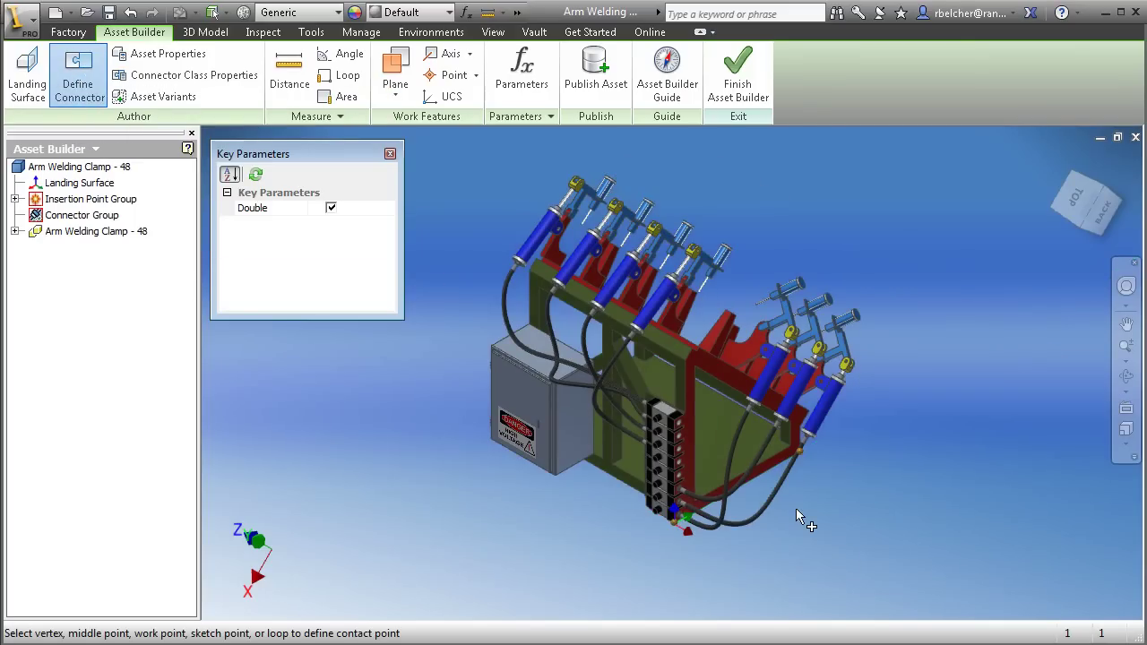
pyautogui.scroll(3, 797, 514)
pyautogui.scroll(3, 852, 525)
pyautogui.keyDown('shift'); pyautogui.moveTo(852, 502); pyautogui.dragTo(483, 383, button='middle'); pyautogui.keyUp('shift')
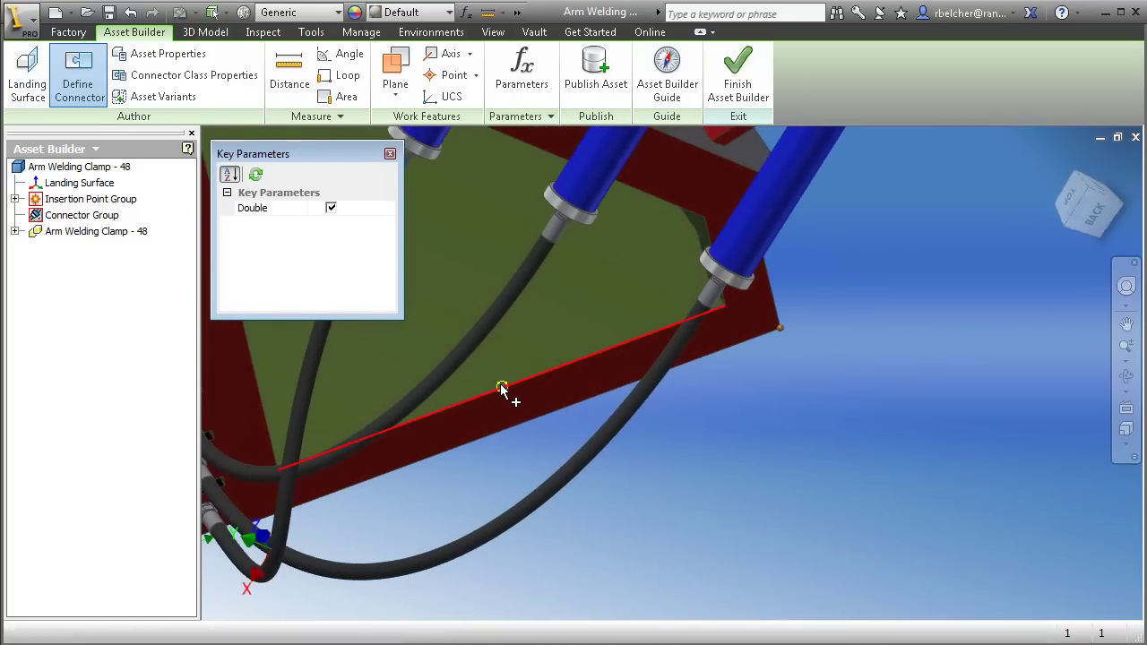
pyautogui.click(477, 400)
pyautogui.click(551, 321)
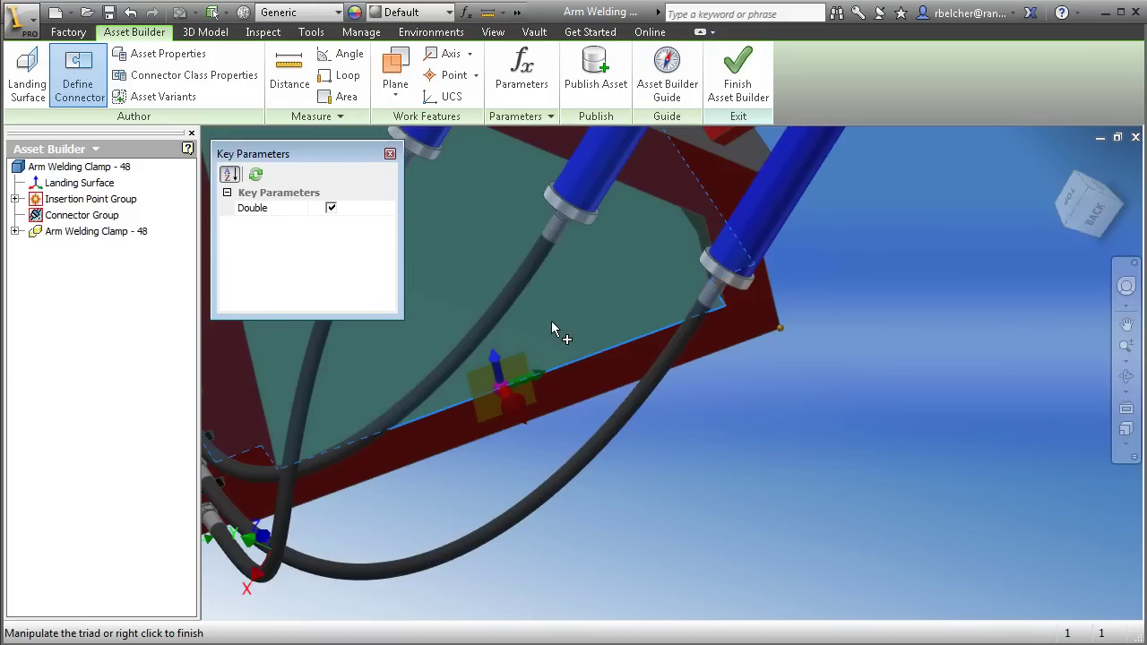
pyautogui.rightClick(896, 292)
pyautogui.click(902, 289)
pyautogui.keyDown('shift'); pyautogui.moveTo(906, 288); pyautogui.dragTo(815, 540, button='middle'); pyautogui.keyUp('shift')
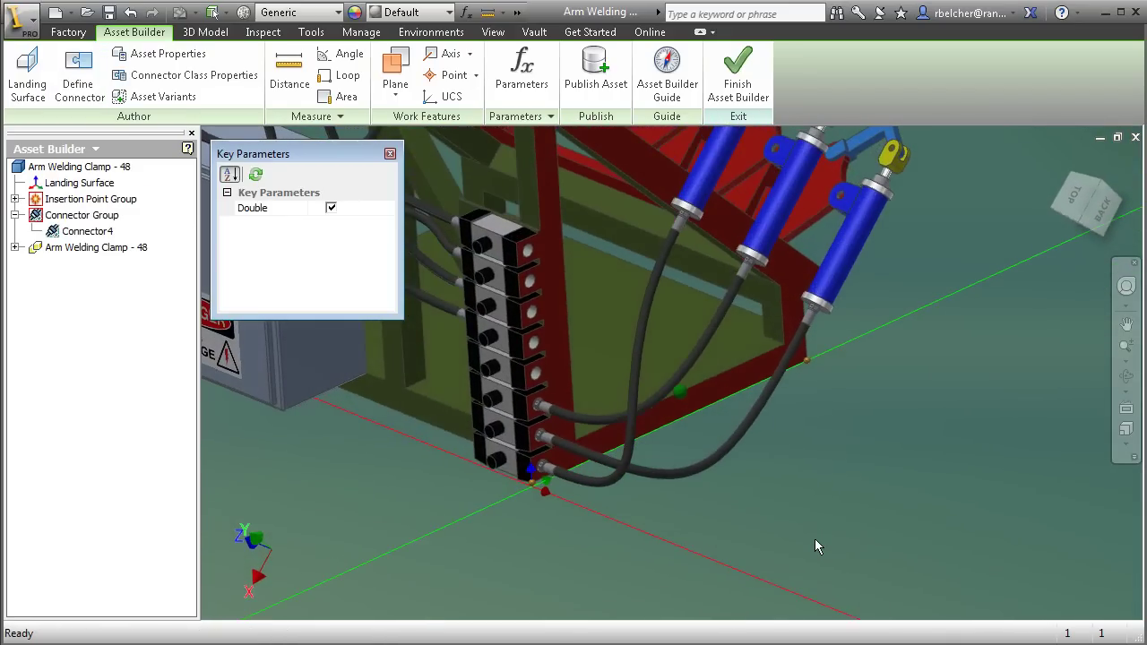
pyautogui.scroll(-3, 814, 519)
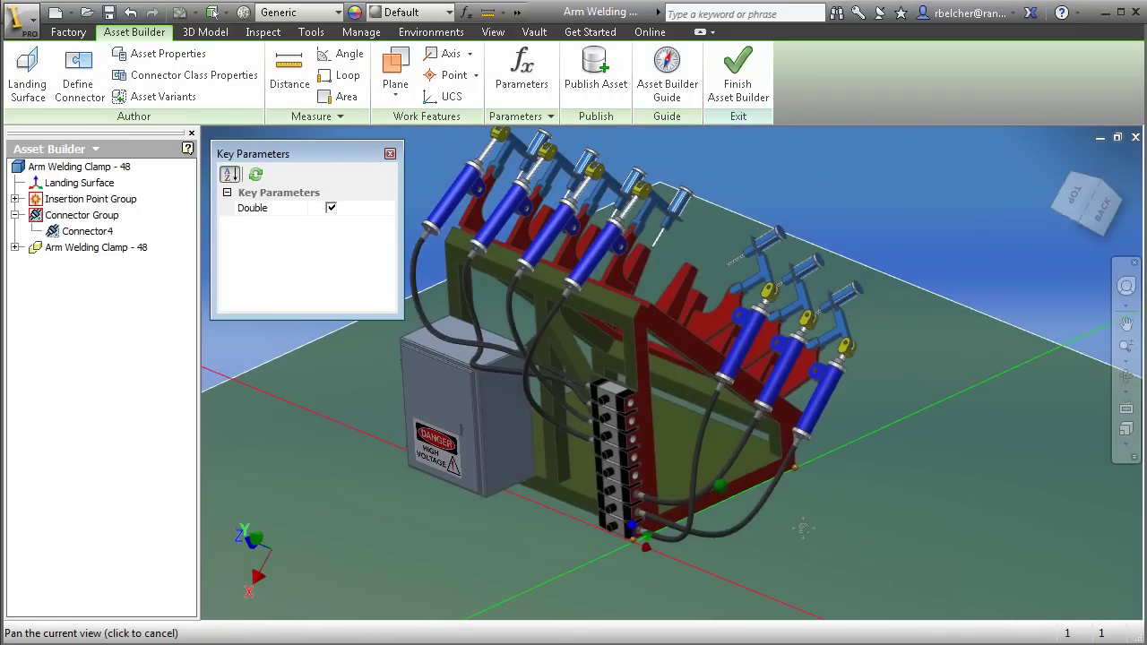
# Review the asset's general and custom properties, then examine its Single and Double variants.
pyautogui.click(179, 54)
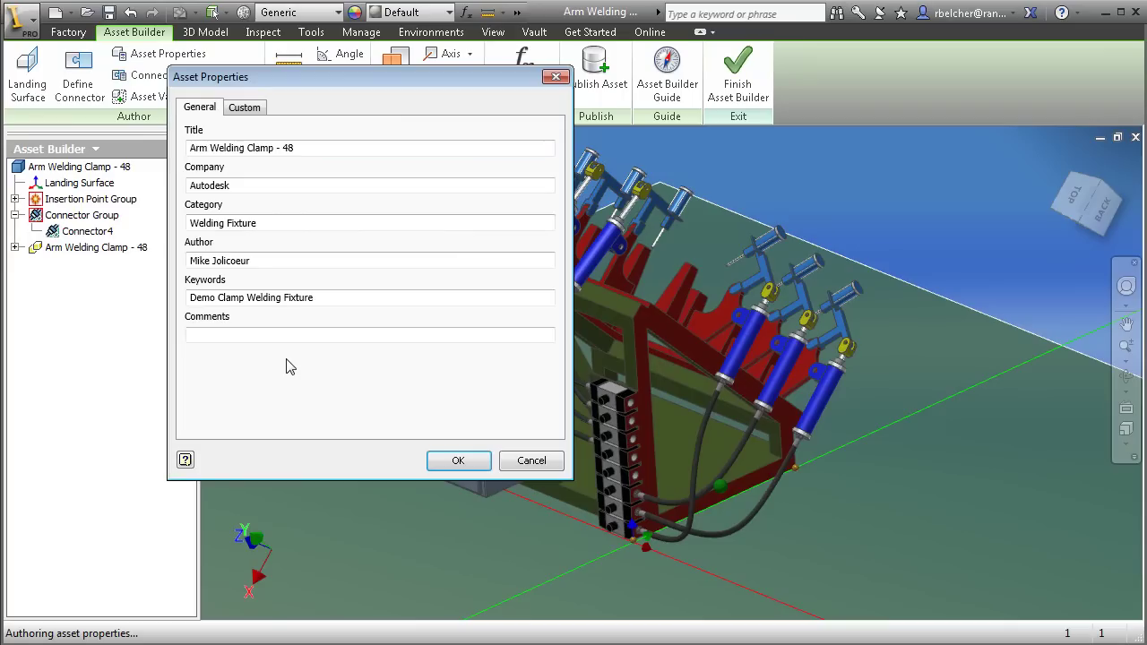
pyautogui.click(246, 109)
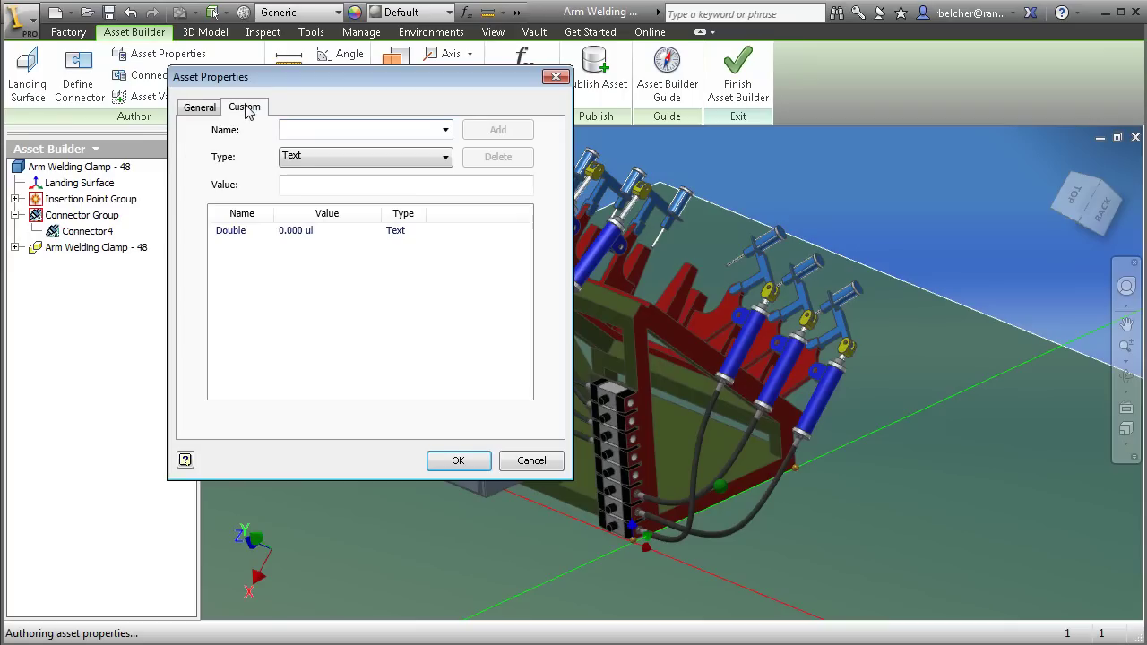
pyautogui.click(556, 76)
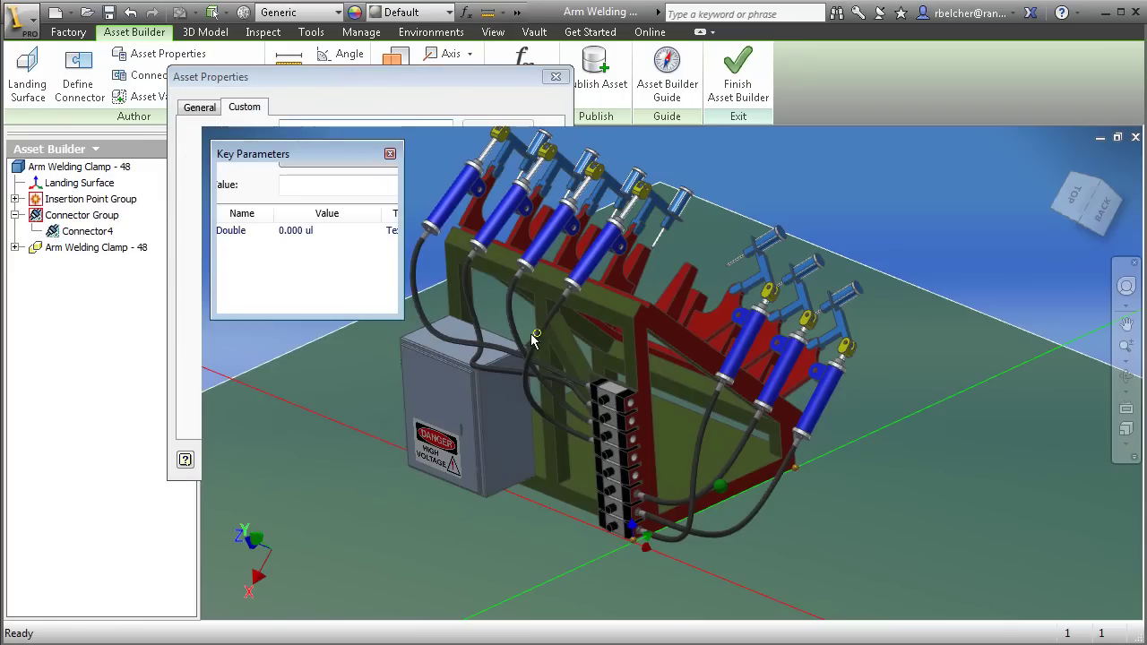
pyautogui.click(164, 99)
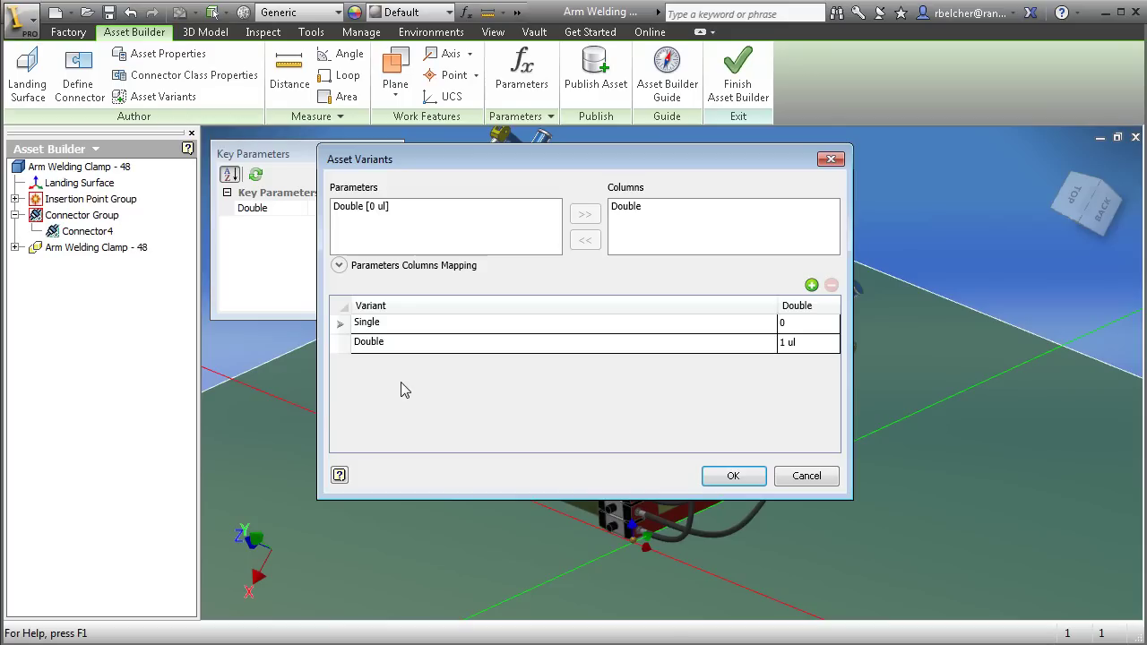
pyautogui.click(743, 476)
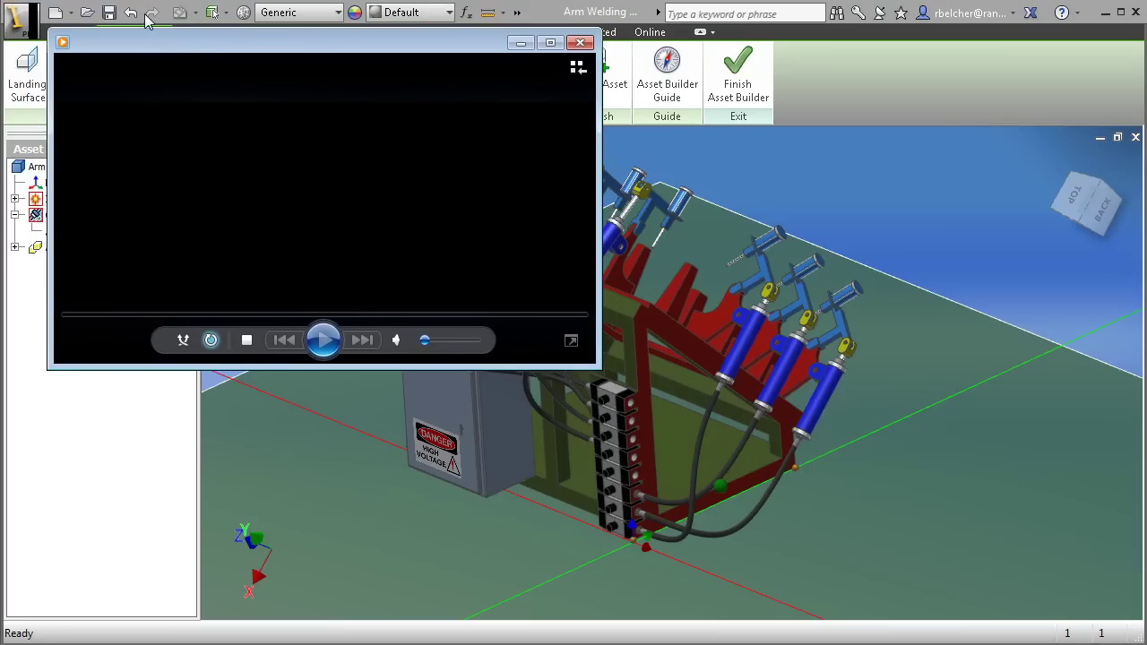
# Switch to the media player, watch the New_Feature_Asset_Warehouse video, and adjust the player window's position and size.
pyautogui.doubleClick(146, 20)
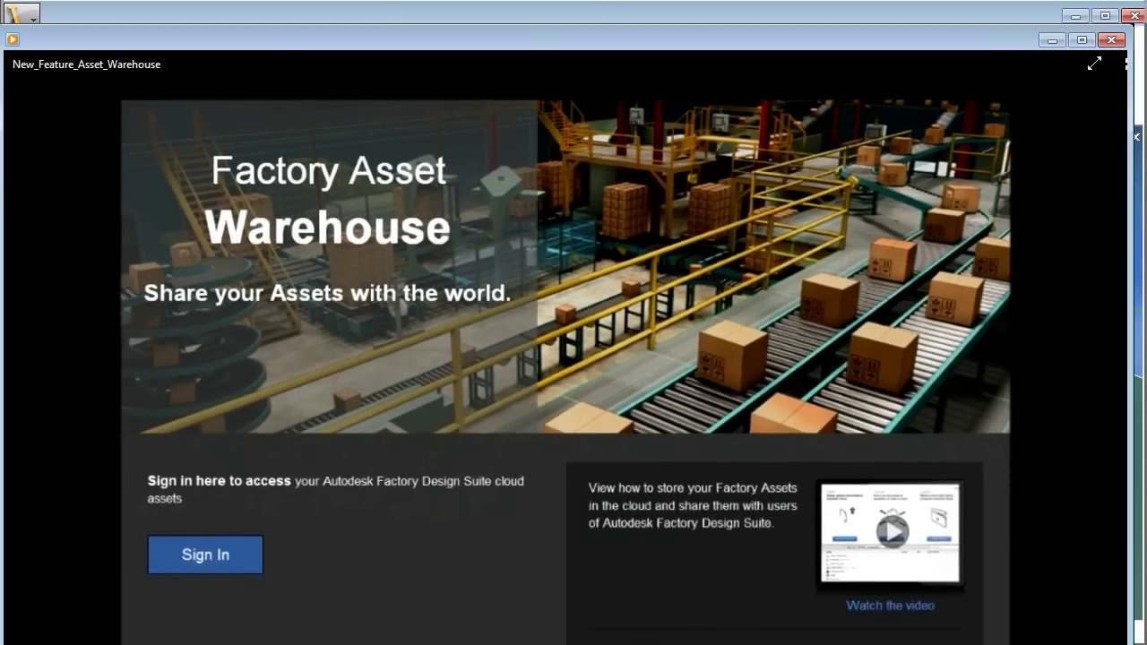
pyautogui.moveTo(940, 13); pyautogui.dragTo(786, 18)
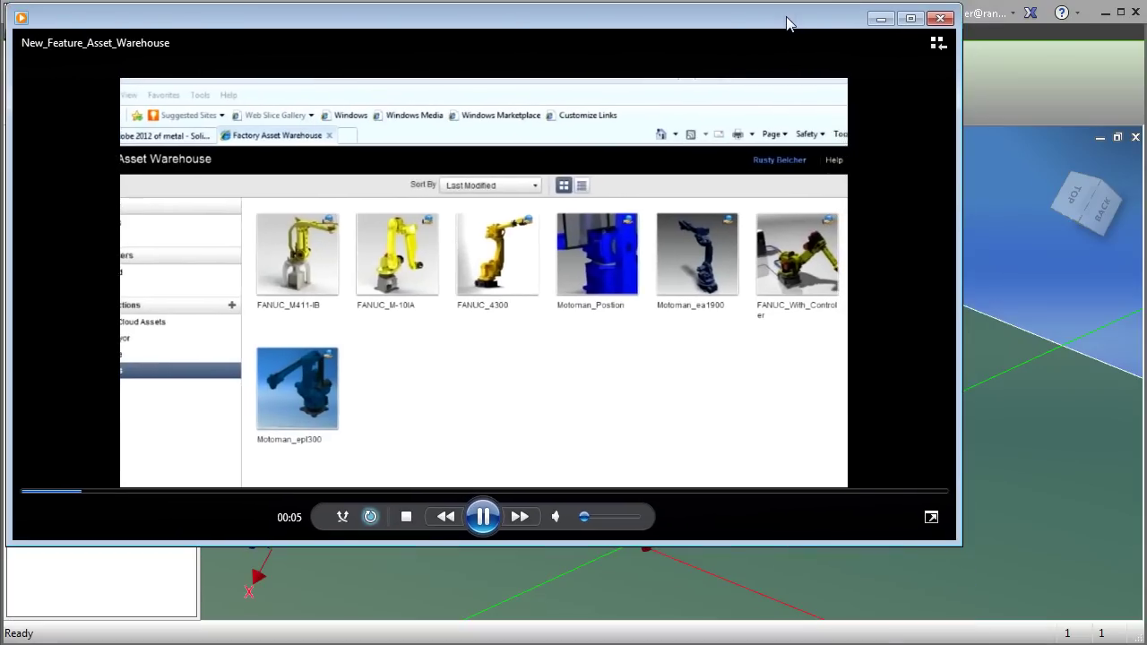
pyautogui.moveTo(966, 548); pyautogui.dragTo(1068, 640)
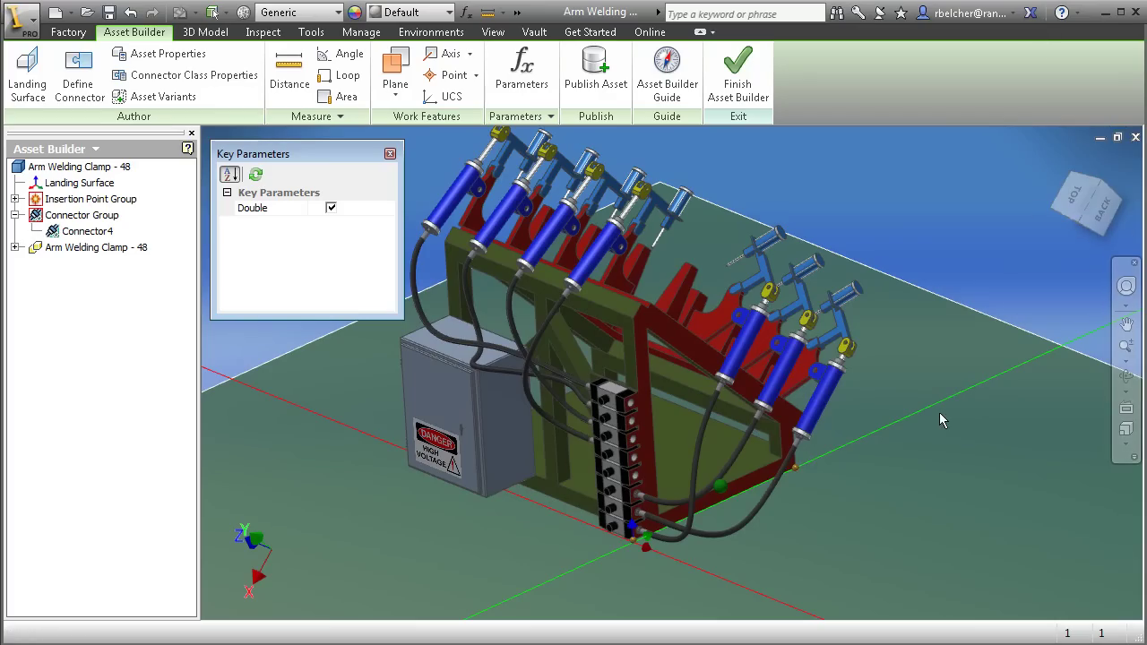
# Close the welding clamp part without saving, then switch to AutoCAD and open the Manufacturing Facility Overall Layout drawing from the Demo folder.
pyautogui.click(1135, 136)
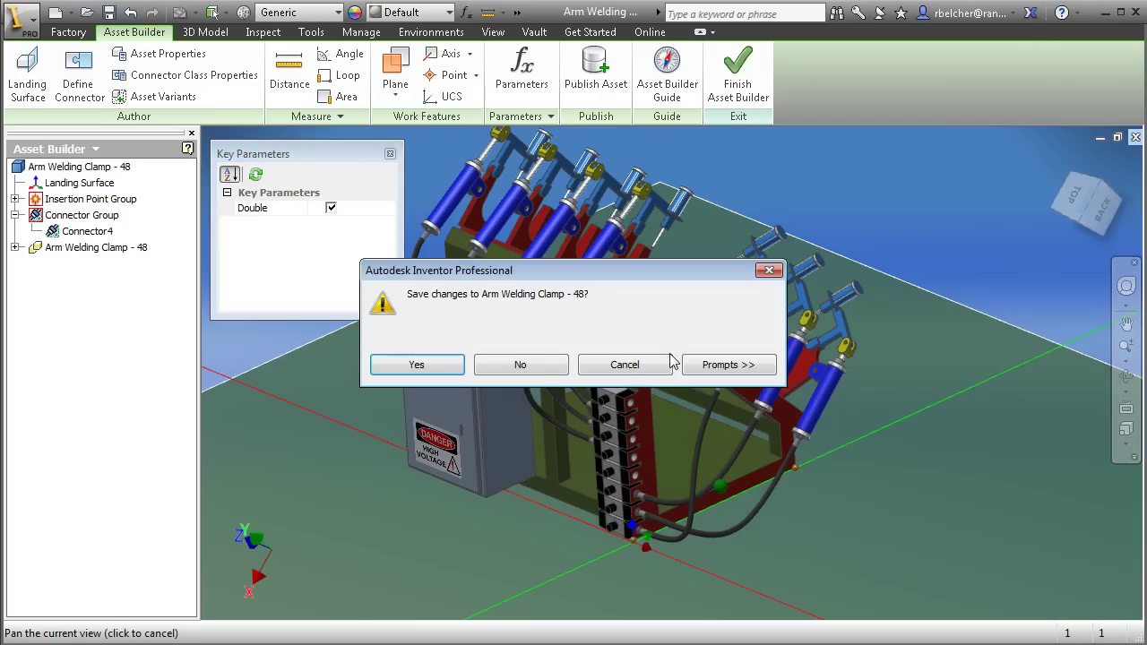
pyautogui.click(551, 367)
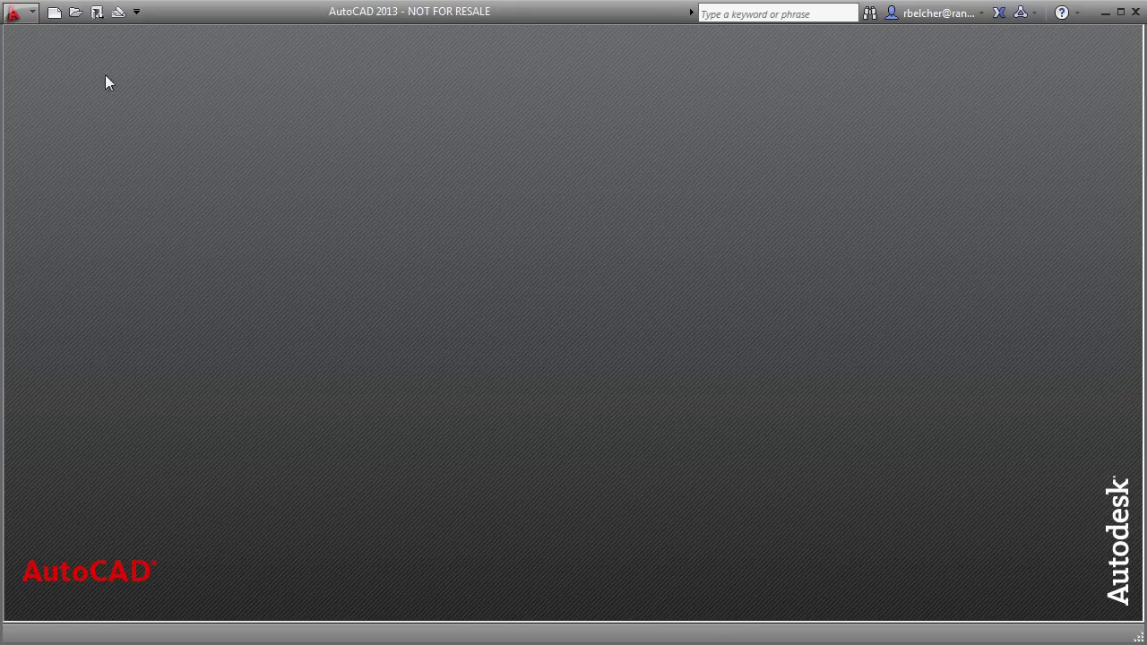
pyautogui.click(75, 13)
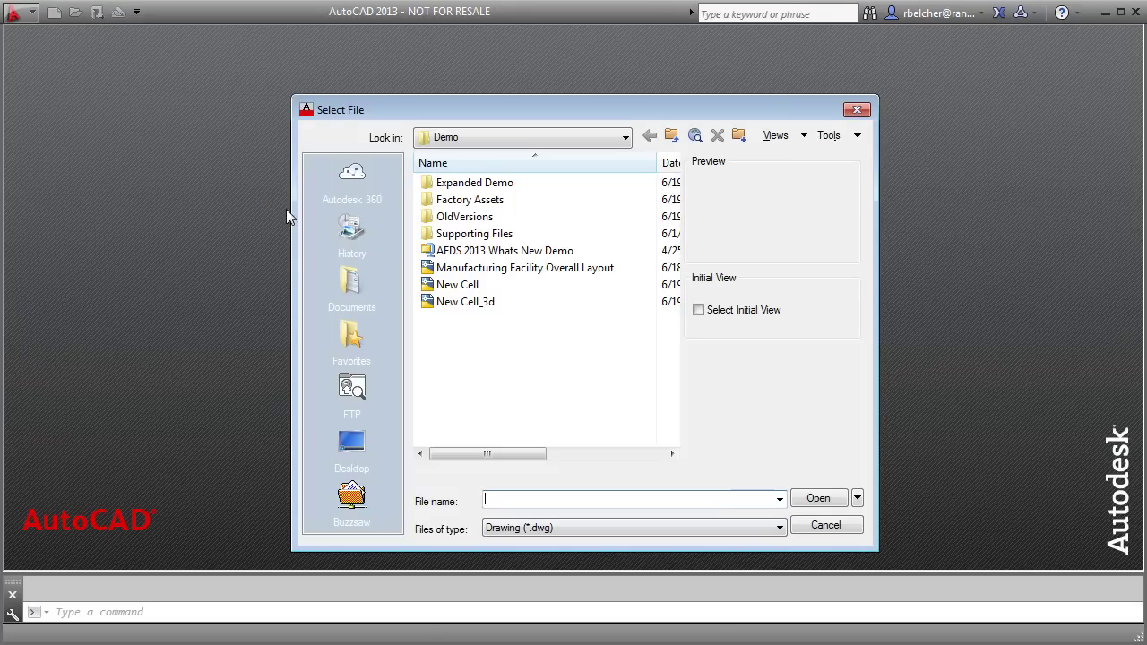
pyautogui.doubleClick(513, 271)
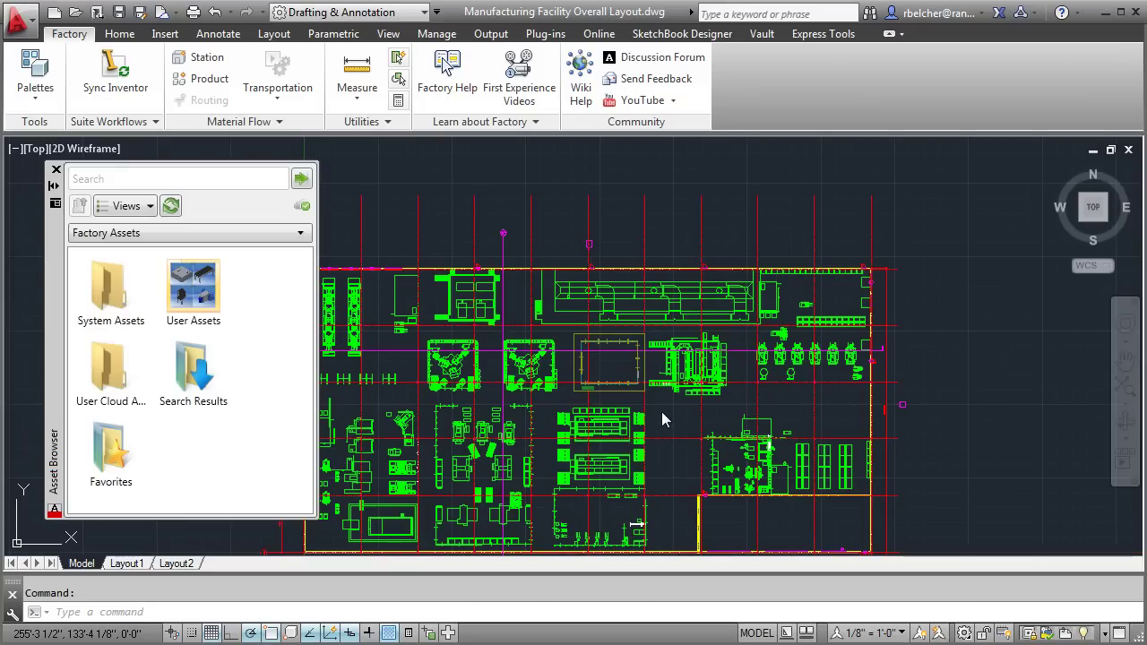
# Select the New Cell external reference in the facility layout and open its reference drawing.
pyautogui.scroll(3, 678, 409)
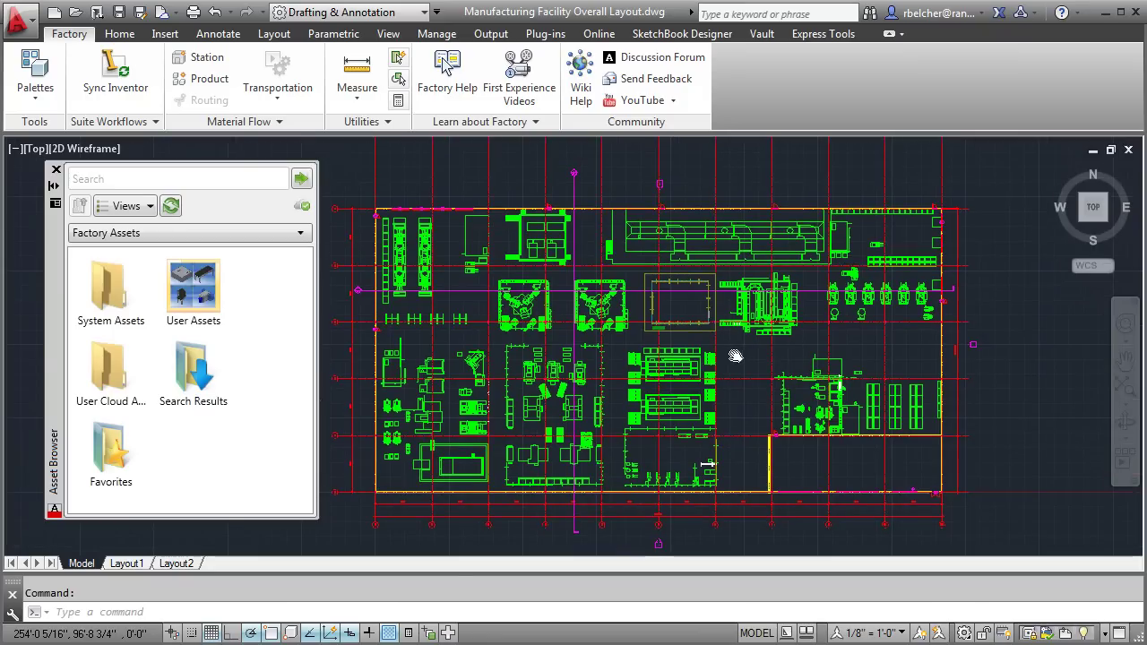
pyautogui.scroll(4, 691, 335)
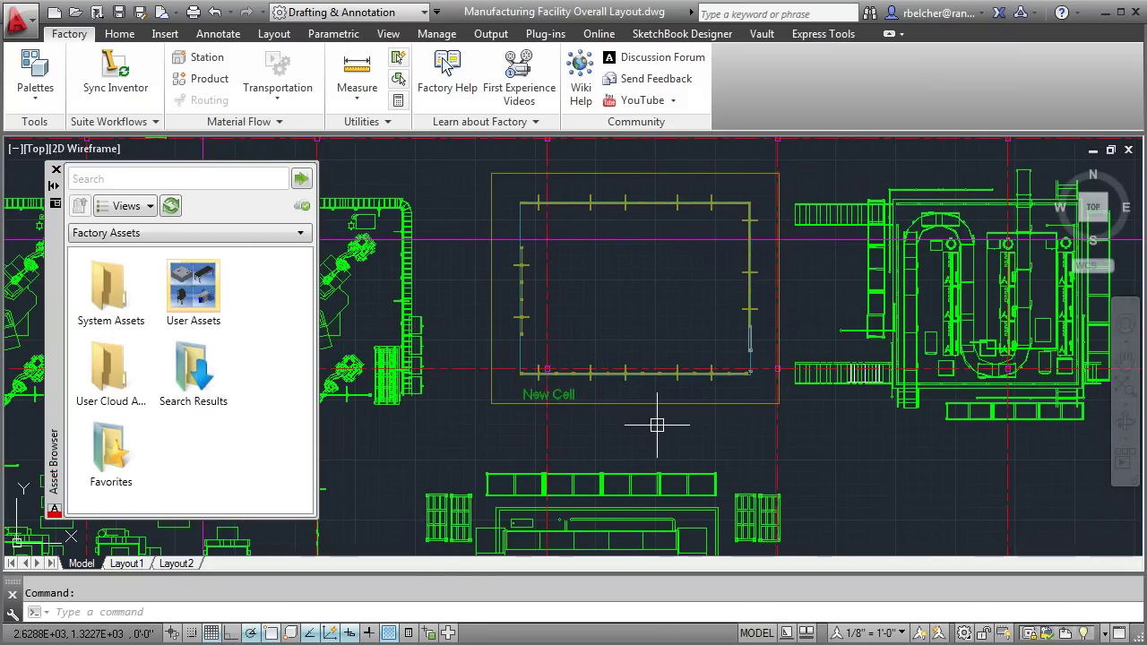
pyautogui.click(607, 402)
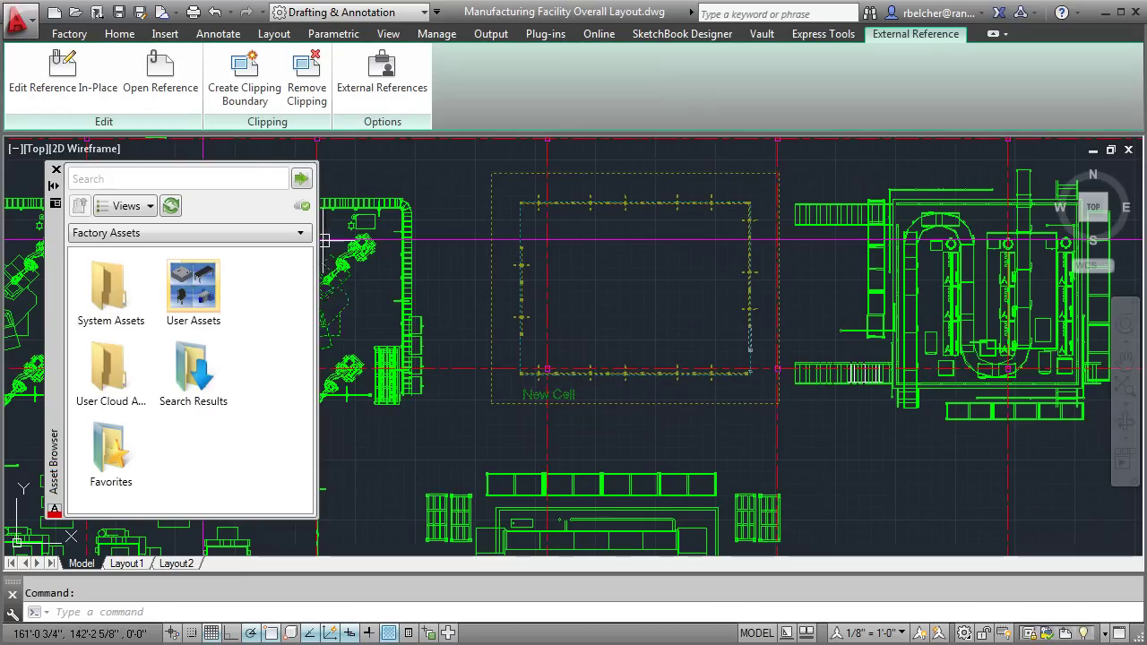
pyautogui.click(159, 79)
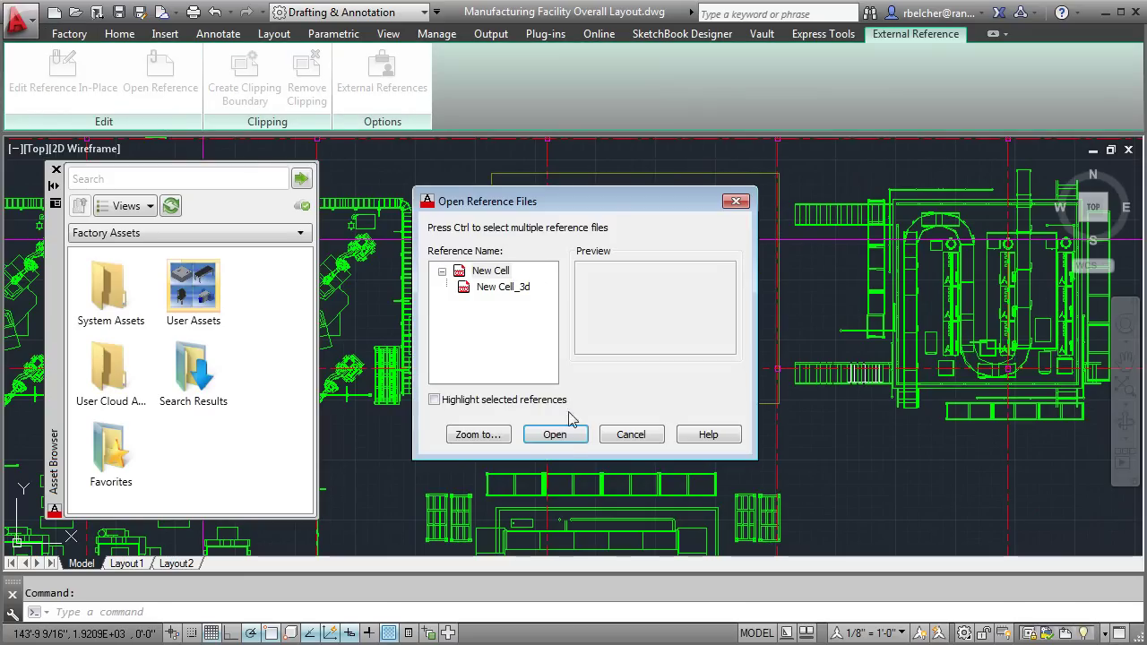
pyautogui.click(562, 435)
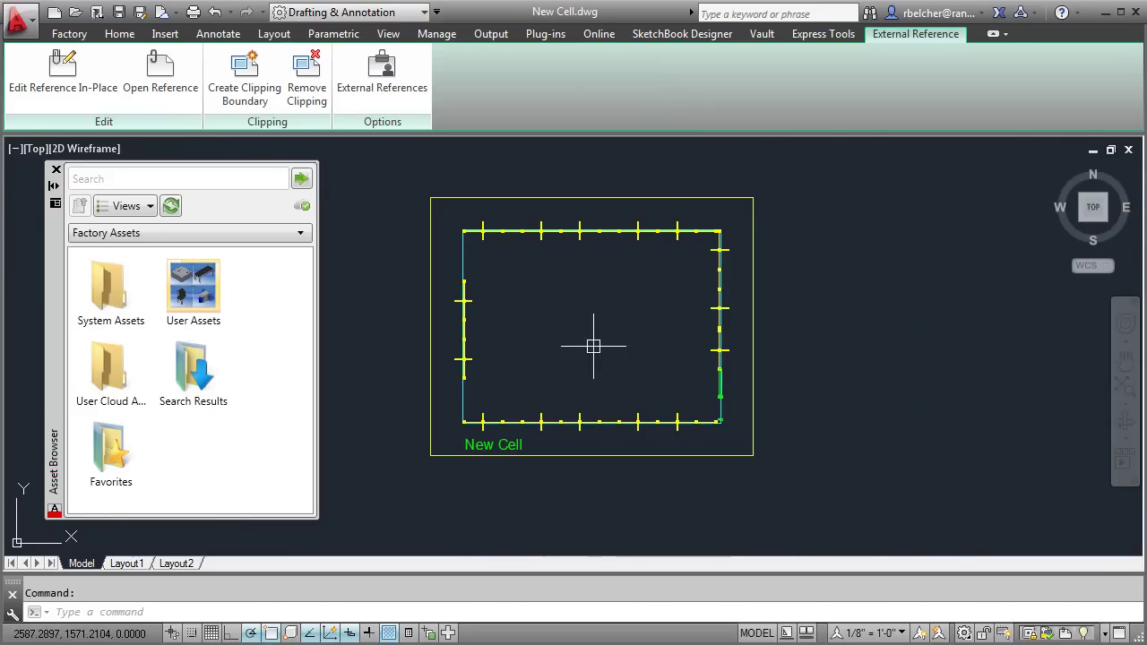
# Open the Favorites folder of factory assets and find the TD_Robot base asset.
pyautogui.moveTo(574, 315); pyautogui.dragTo(626, 328, button='middle')
pyautogui.scroll(-1, 635, 315)
pyautogui.scroll(3, 635, 328)
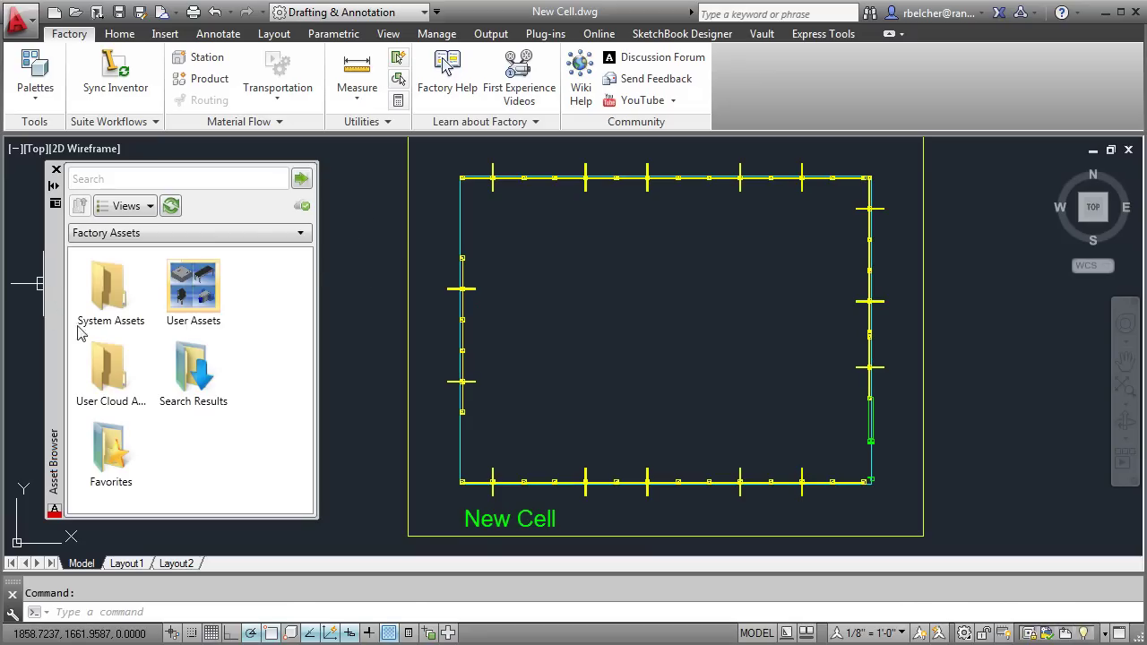
pyautogui.click(110, 459)
pyautogui.doubleClick(111, 462)
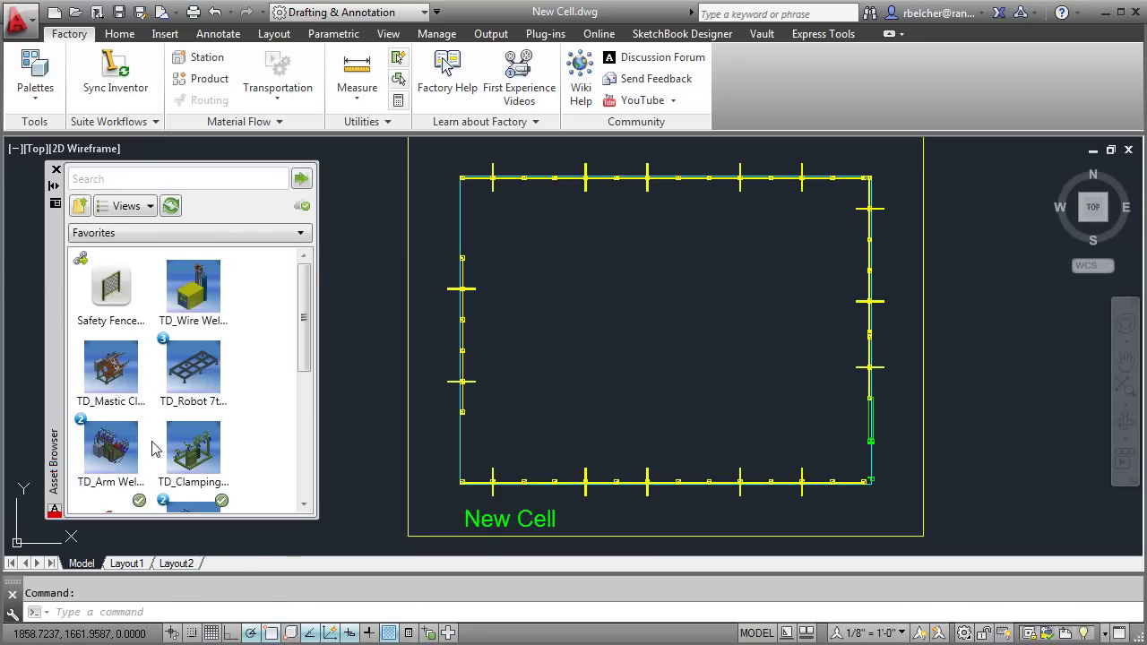
pyautogui.moveTo(310, 292); pyautogui.dragTo(307, 309)
pyautogui.moveTo(302, 385); pyautogui.dragTo(303, 387)
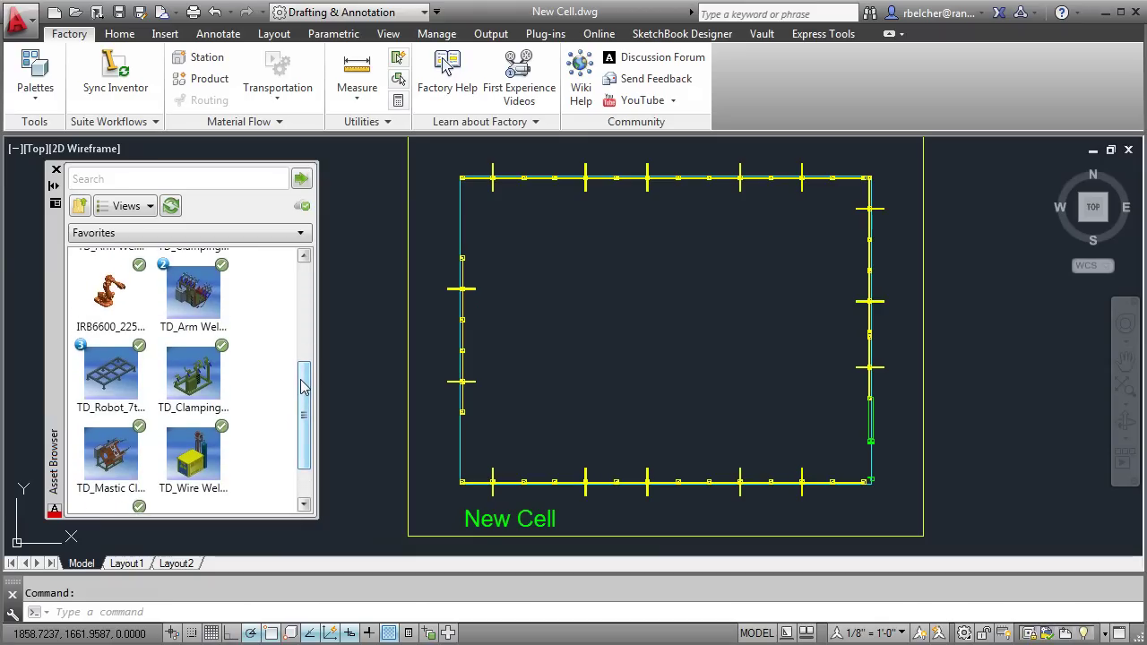
# Place one TD_Robot base asset in the middle of the New Cell layout, rotated to run lengthwise along the cell.
pyautogui.click(110, 374)
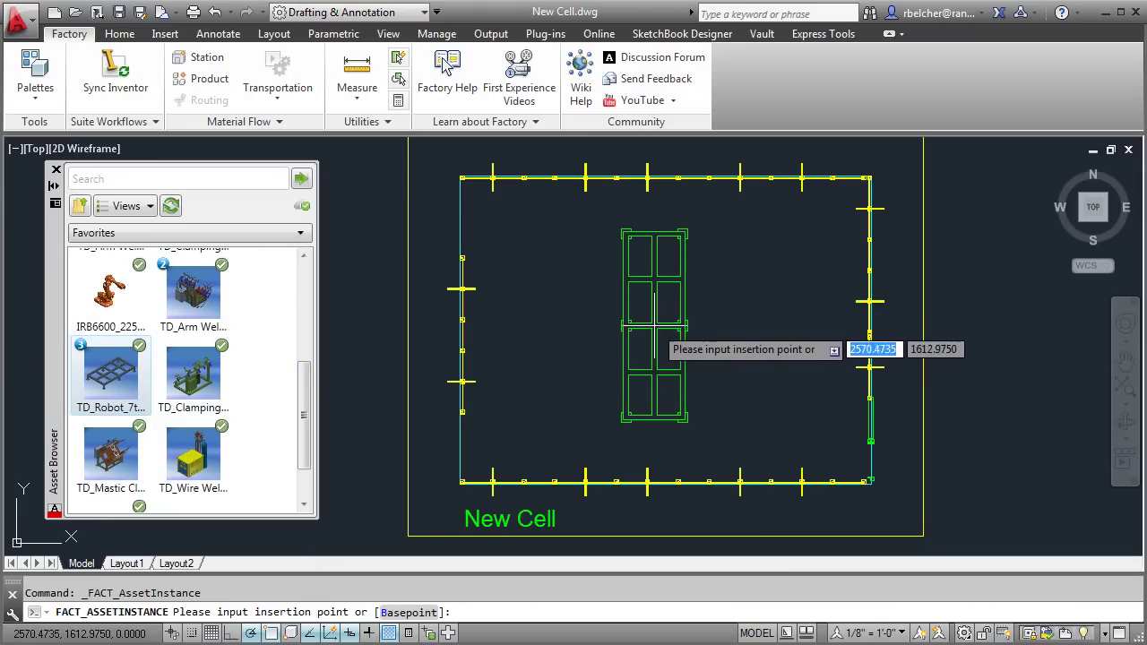
pyautogui.click(657, 328)
pyautogui.press('Return')
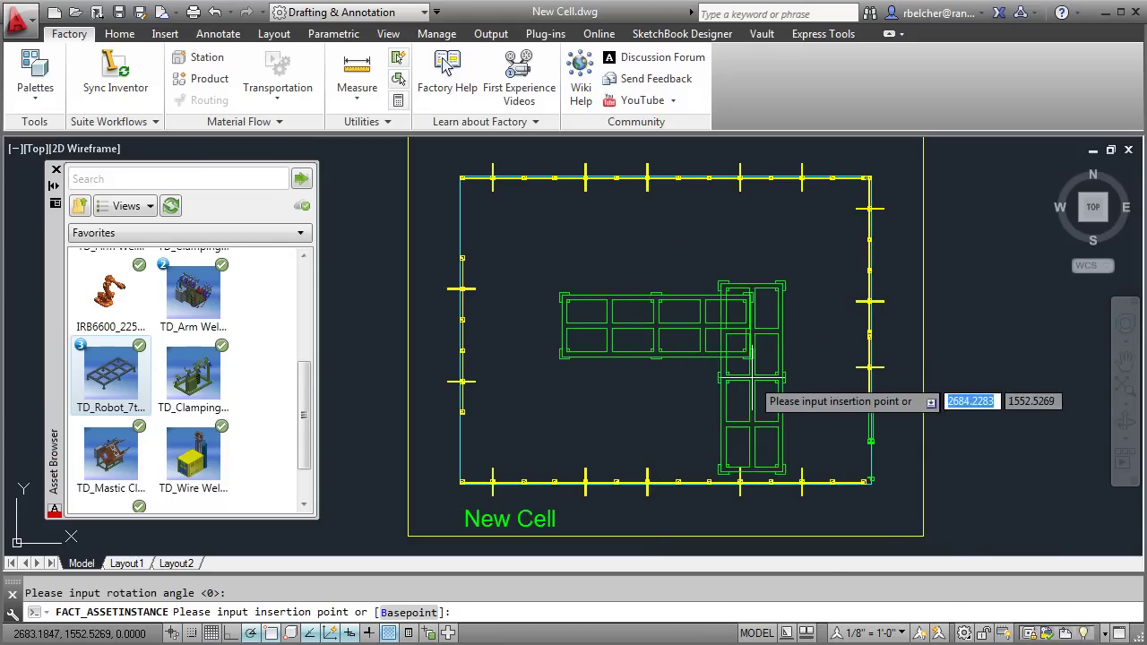
pyautogui.rightClick(826, 349)
pyautogui.click(842, 355)
pyautogui.moveTo(643, 400); pyautogui.dragTo(640, 407, button='middle')
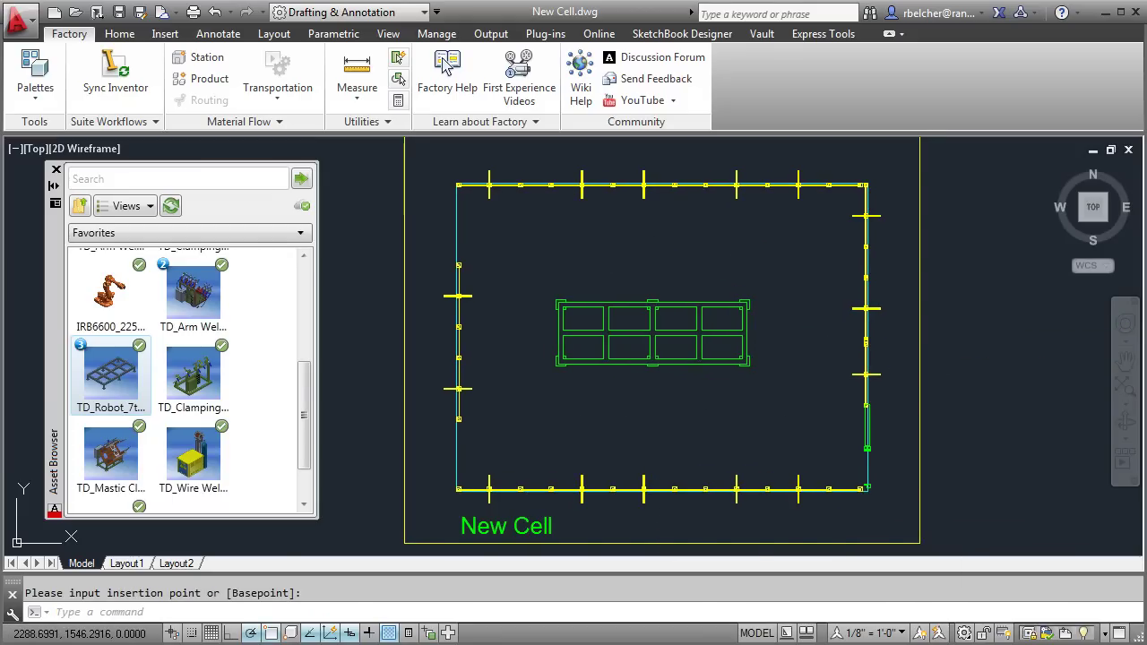
# Place one TDArm Welding Clamp 48 asset in the cell and position it above the robot base's left end.
pyautogui.click(186, 293)
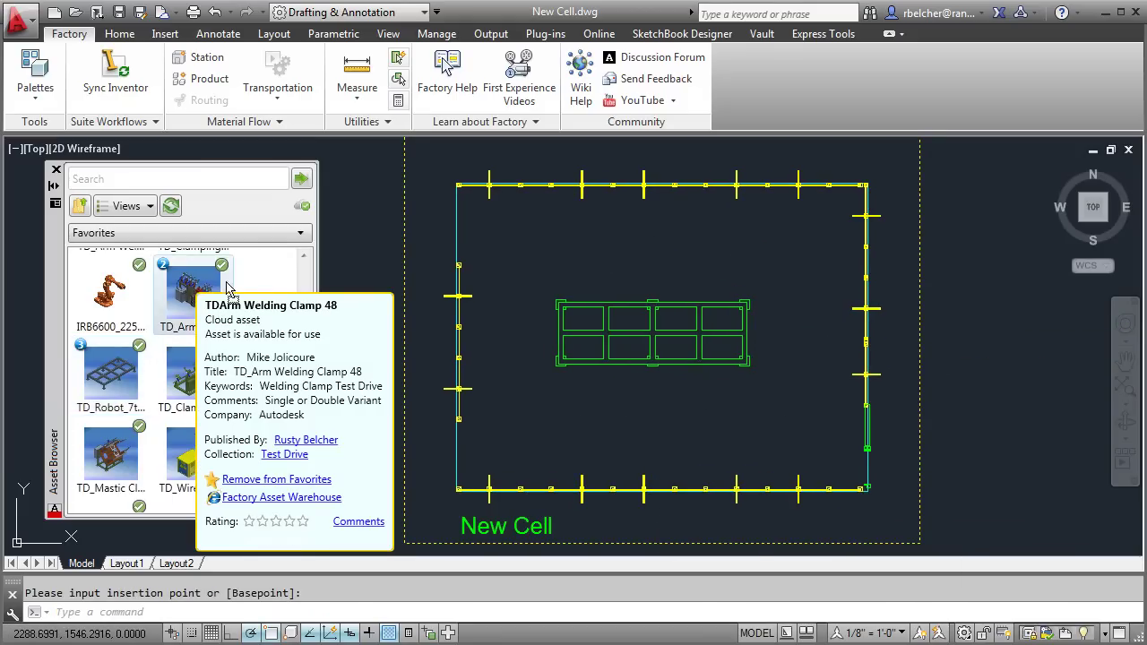
pyautogui.click(606, 268)
pyautogui.press('Return')
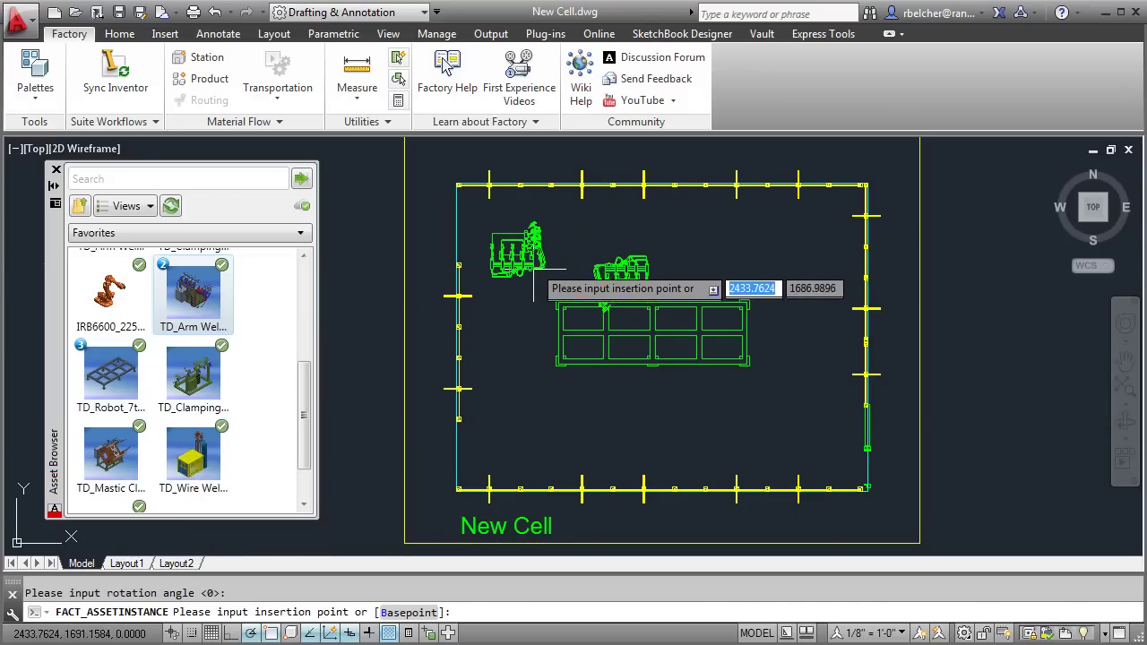
pyautogui.rightClick(539, 269)
pyautogui.click(578, 278)
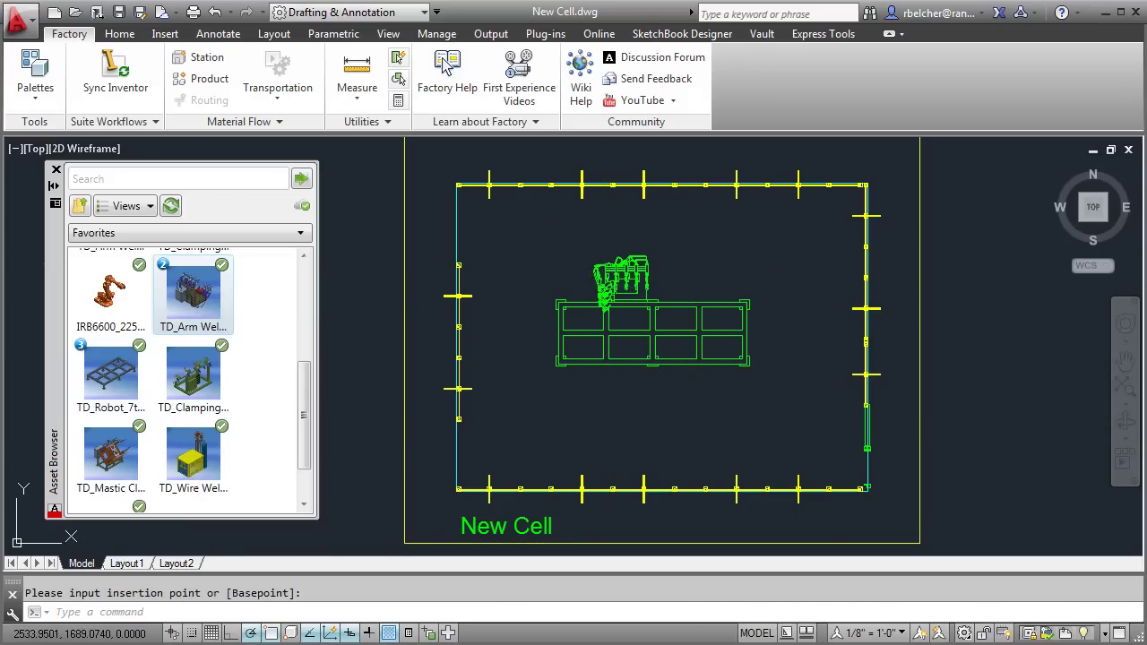
pyautogui.click(603, 235)
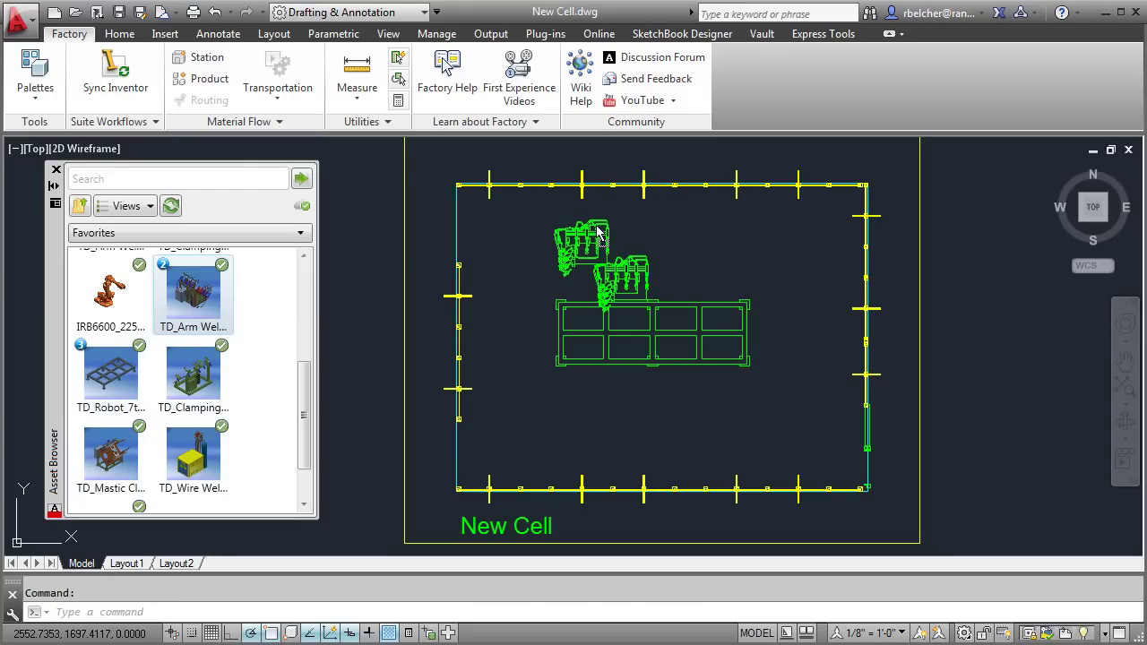
pyautogui.hotkey('ctrl', 'z')
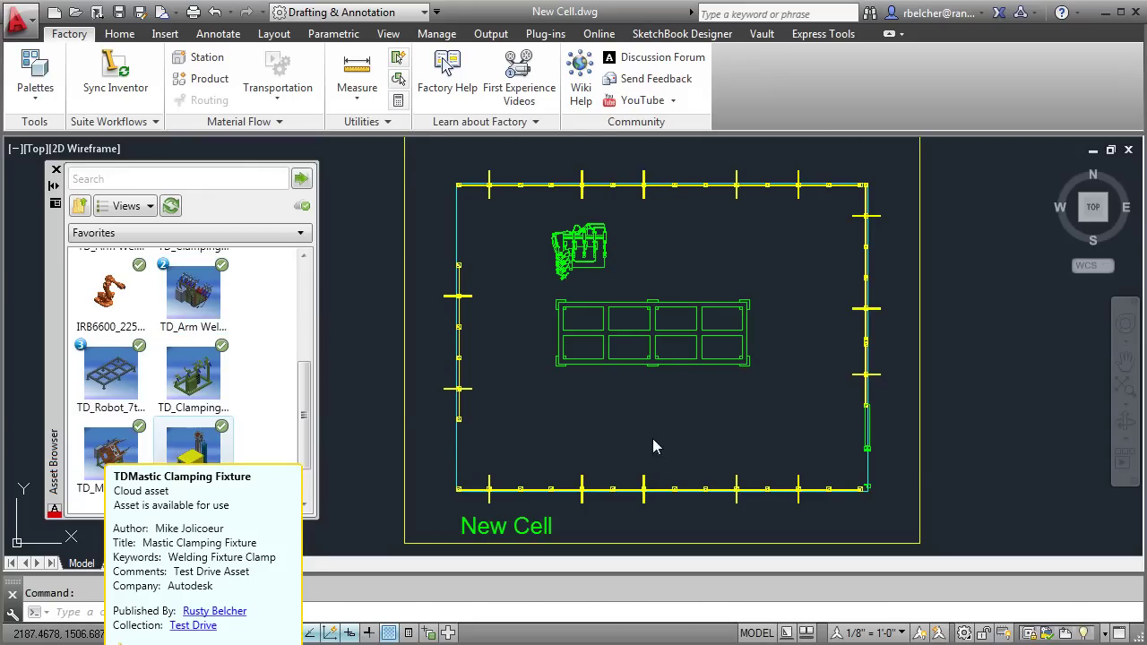
# Place one TDMastic Clamping Fixture asset below the robot base's left end, rotated to face the base.
pyautogui.click(616, 429)
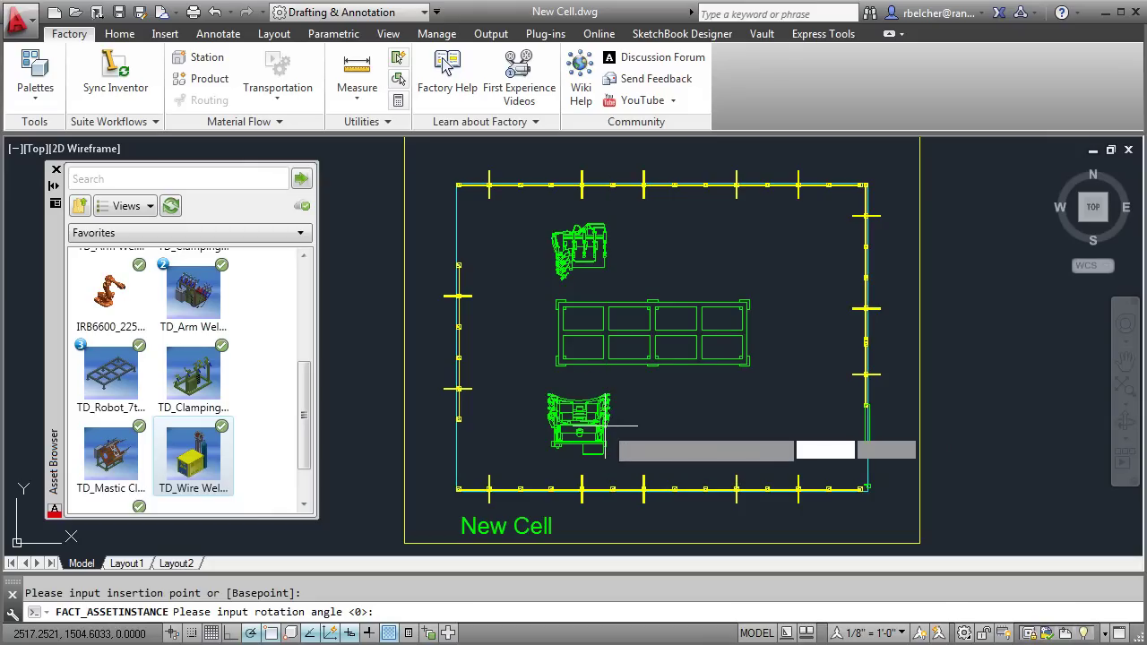
pyautogui.click(605, 428)
pyautogui.rightClick(713, 264)
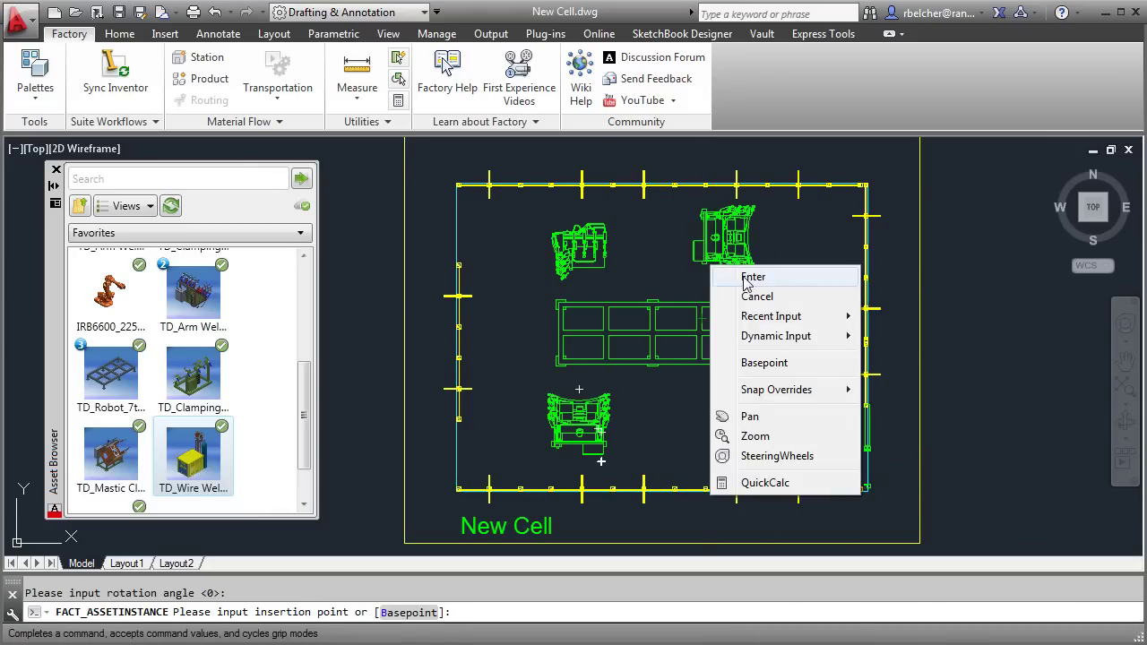
pyautogui.click(742, 274)
# Place one TD_Clamping asset to the right of the robot base, aligned with the midpoint of the base's short side.
pyautogui.click(194, 376)
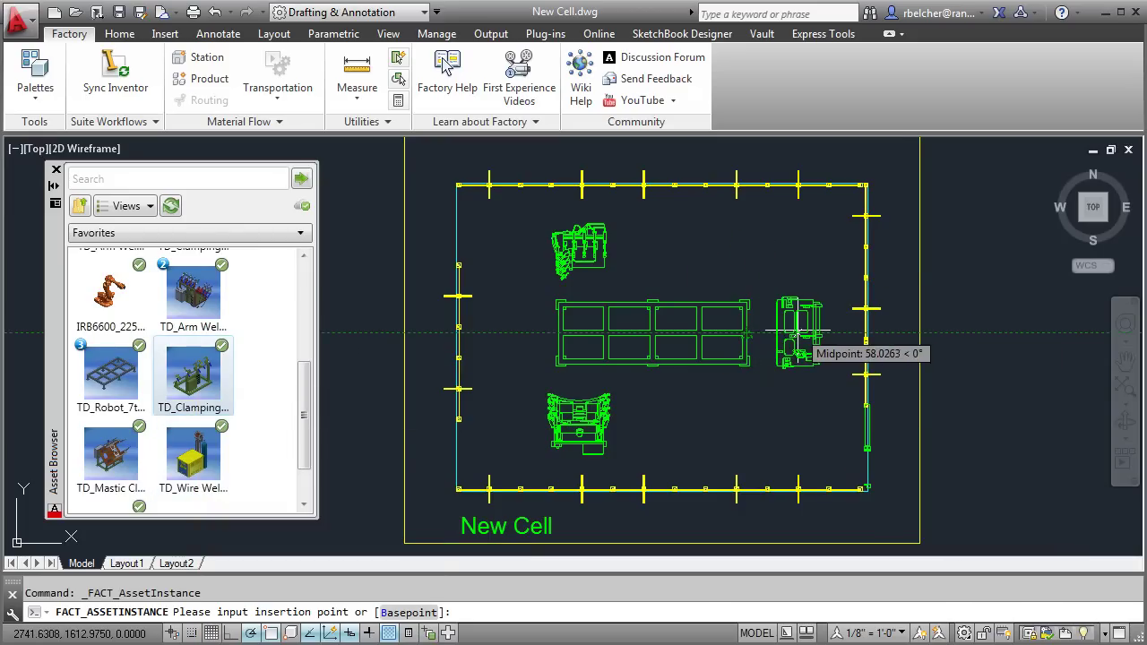
pyautogui.click(797, 332)
pyautogui.click(823, 332)
pyautogui.rightClick(758, 237)
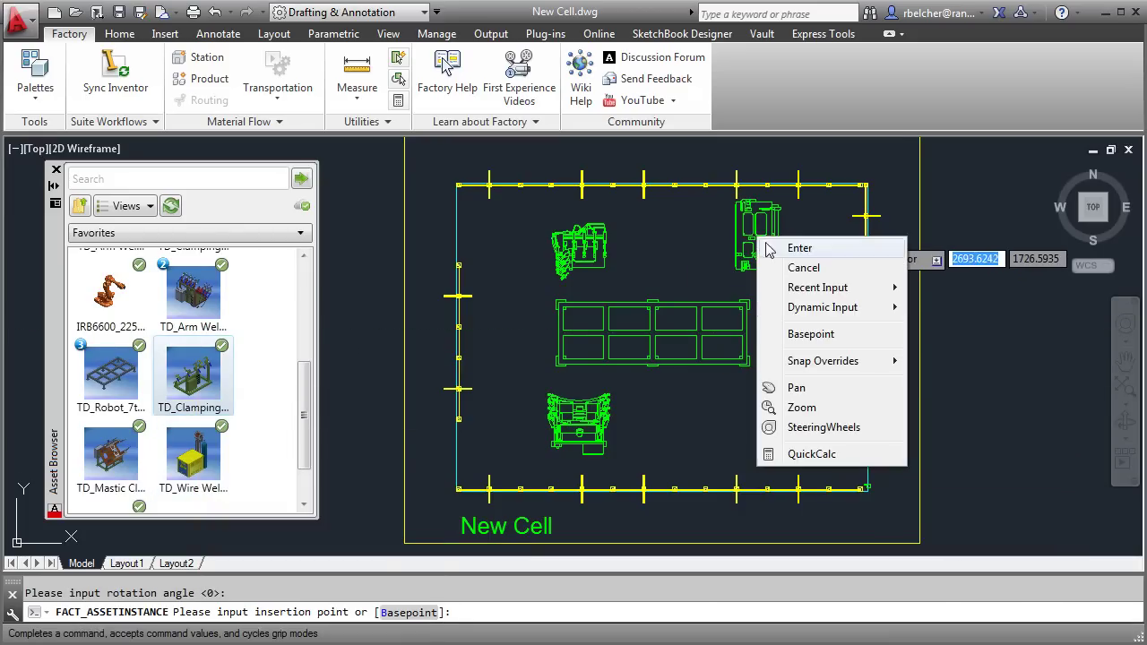
pyautogui.click(780, 247)
# Place one TDWire Welder asset outside the cell's left fence and move it closer to the fence.
pyautogui.moveTo(678, 427); pyautogui.dragTo(778, 431, button='middle')
pyautogui.click(195, 466)
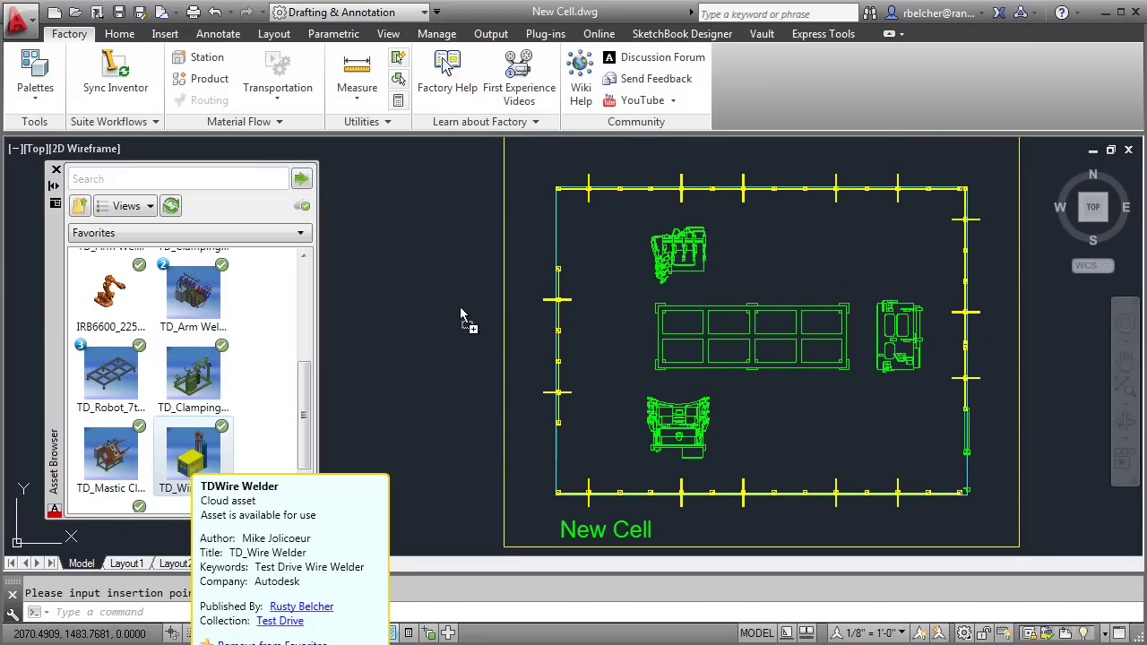
pyautogui.click(482, 284)
pyautogui.click(507, 269)
pyautogui.rightClick(435, 248)
pyautogui.click(478, 256)
pyautogui.scroll(3, 525, 302)
pyautogui.scroll(-1, 525, 302)
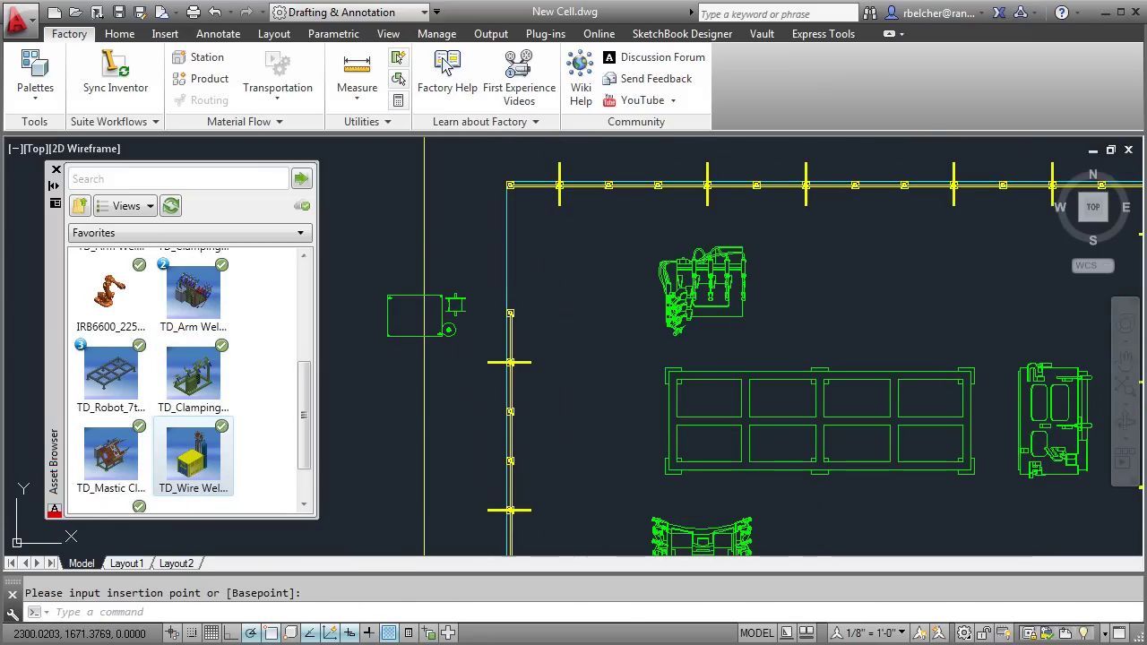
pyautogui.moveTo(388, 335); pyautogui.dragTo(498, 341)
pyautogui.press('Escape')
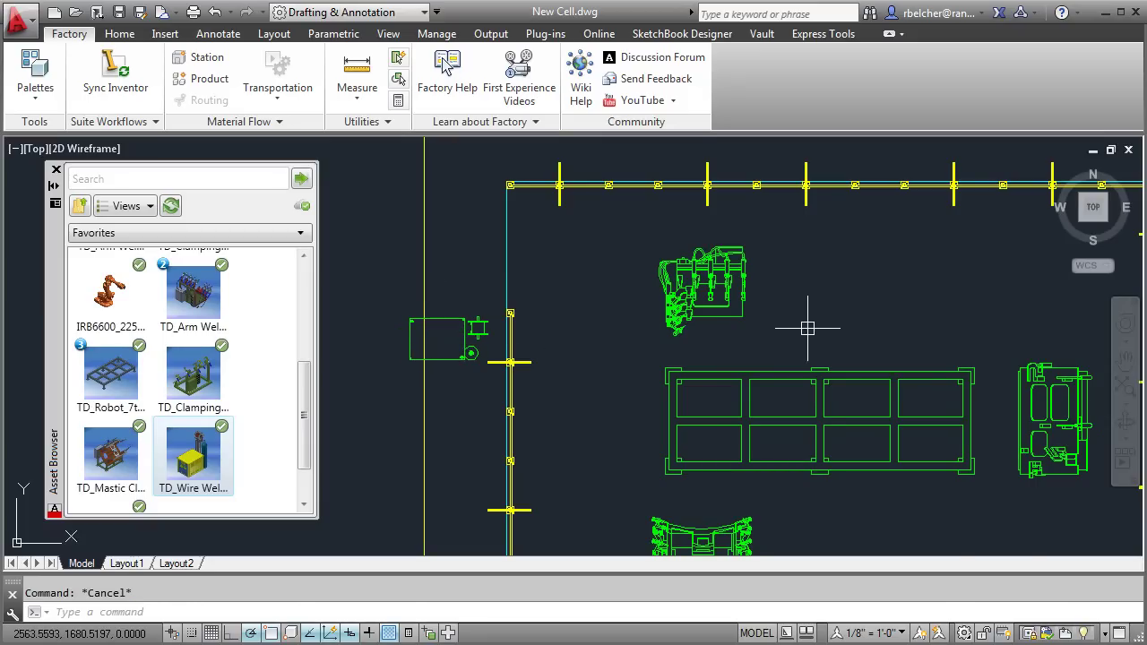
# Copy the arm welding clamp and the mastic clamping fixture horizontally toward the robot base's right end.
pyautogui.scroll(-2, 809, 325)
pyautogui.moveTo(724, 328); pyautogui.dragTo(707, 299, button='middle')
pyautogui.write('co')
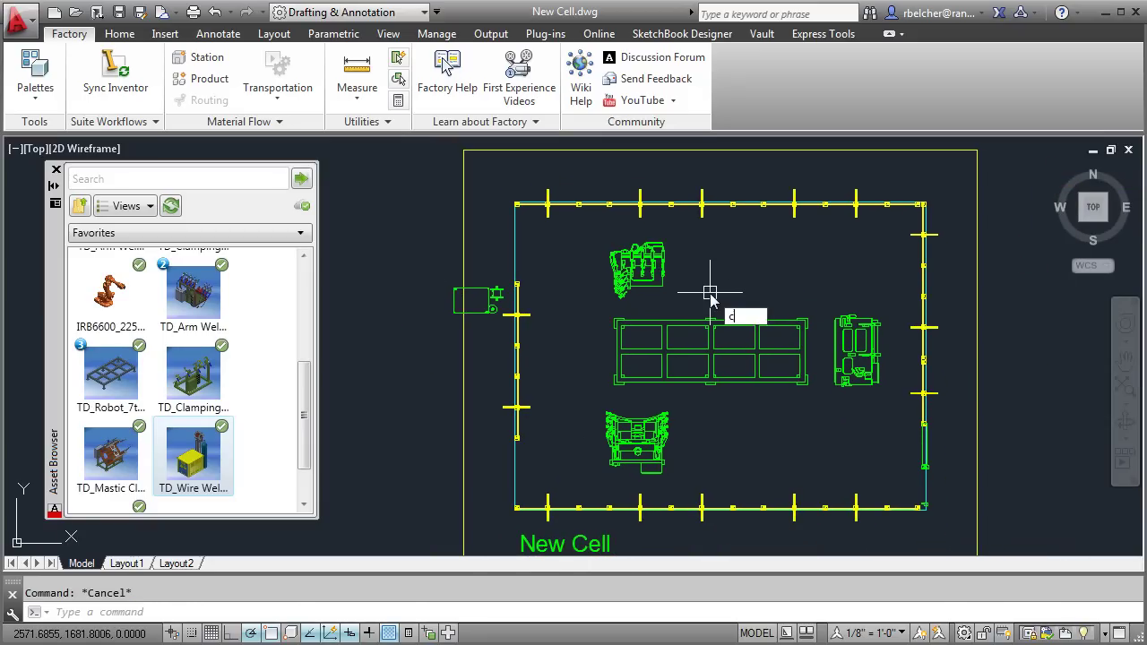
pyautogui.press('Return')
pyautogui.click(632, 272)
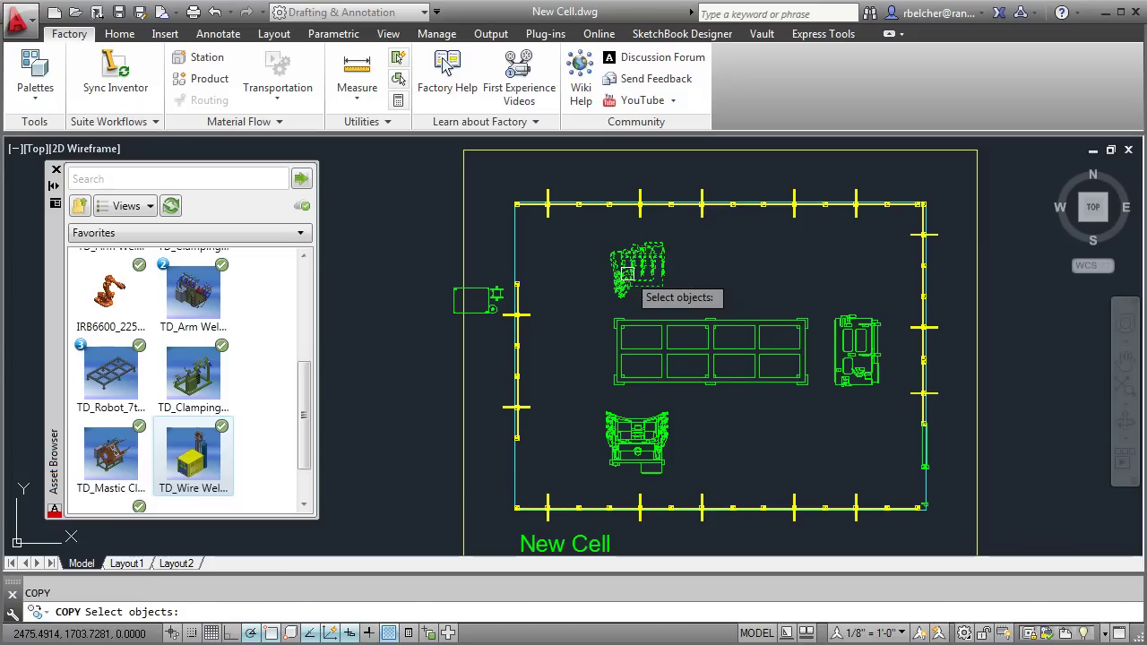
pyautogui.click(634, 447)
pyautogui.press('Return')
pyautogui.click(704, 425)
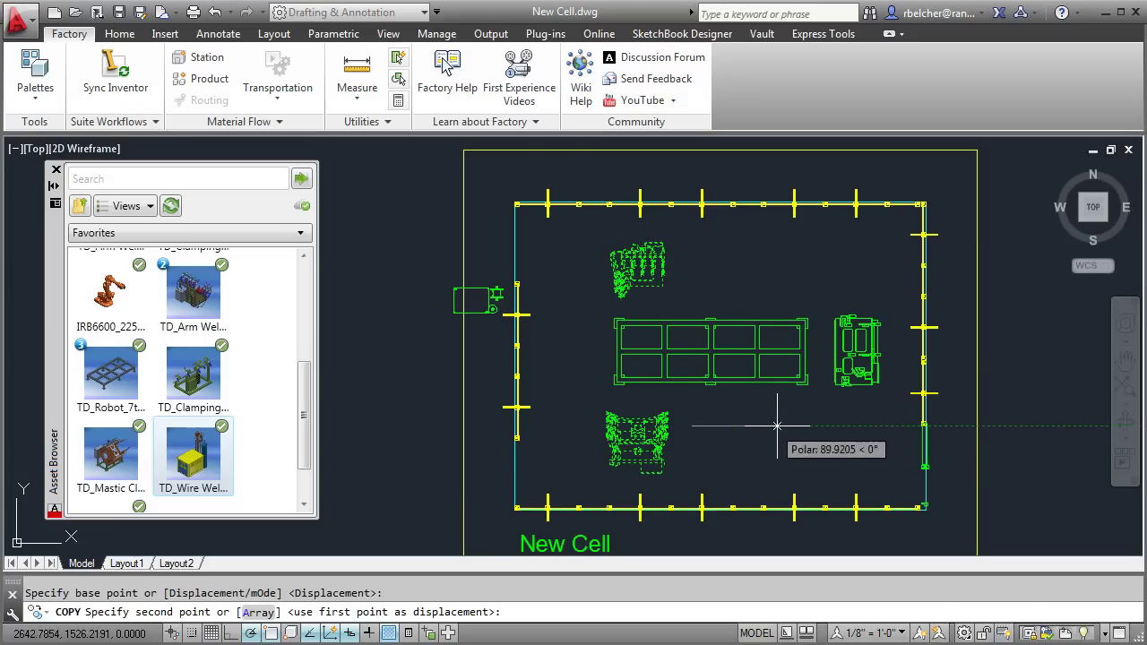
pyautogui.click(803, 424)
pyautogui.rightClick(848, 429)
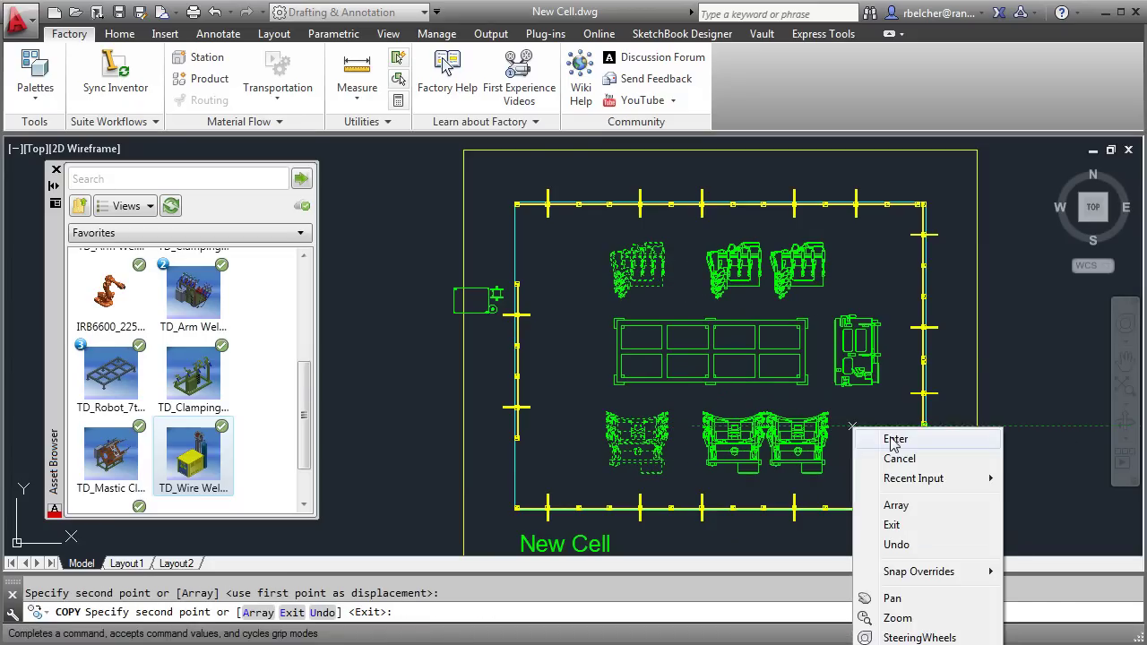
pyautogui.click(863, 438)
# Copy the wire welder twice straight down to form a column of three along the left fence.
pyautogui.press('Return')
pyautogui.click(477, 297)
pyautogui.press('Return')
pyautogui.click(409, 306)
pyautogui.click(410, 344)
pyautogui.click(410, 380)
pyautogui.press('Escape')
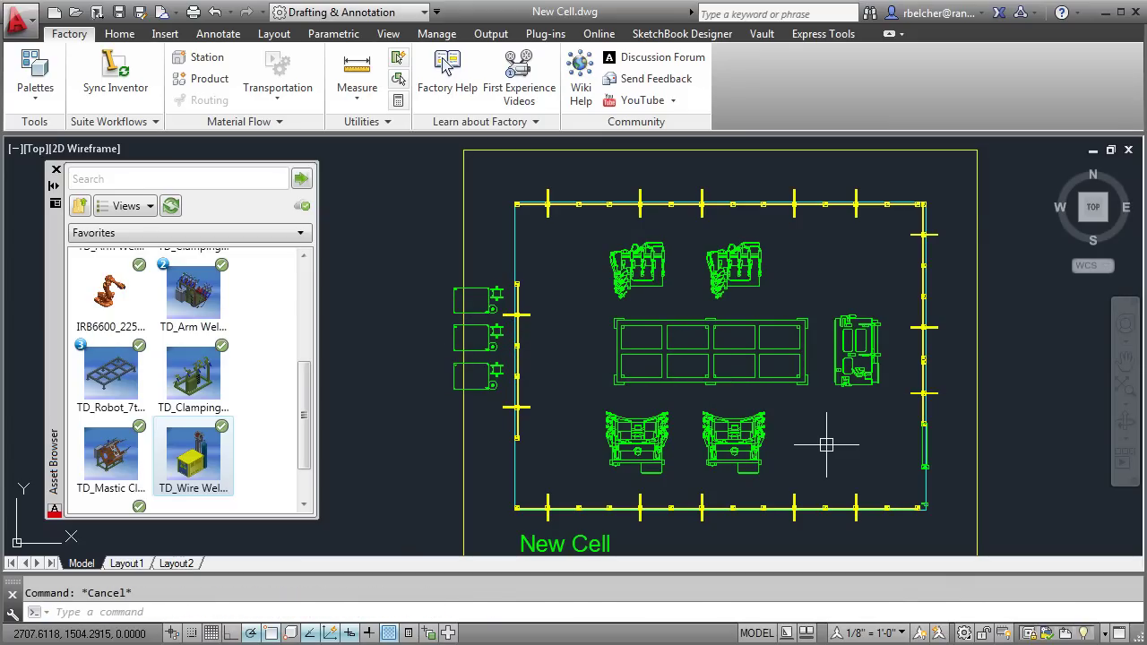
# Browse the System Assets to the Roller folder in the Conveyor category.
pyautogui.moveTo(565, 397); pyautogui.dragTo(634, 388, button='middle')
pyautogui.click(80, 205)
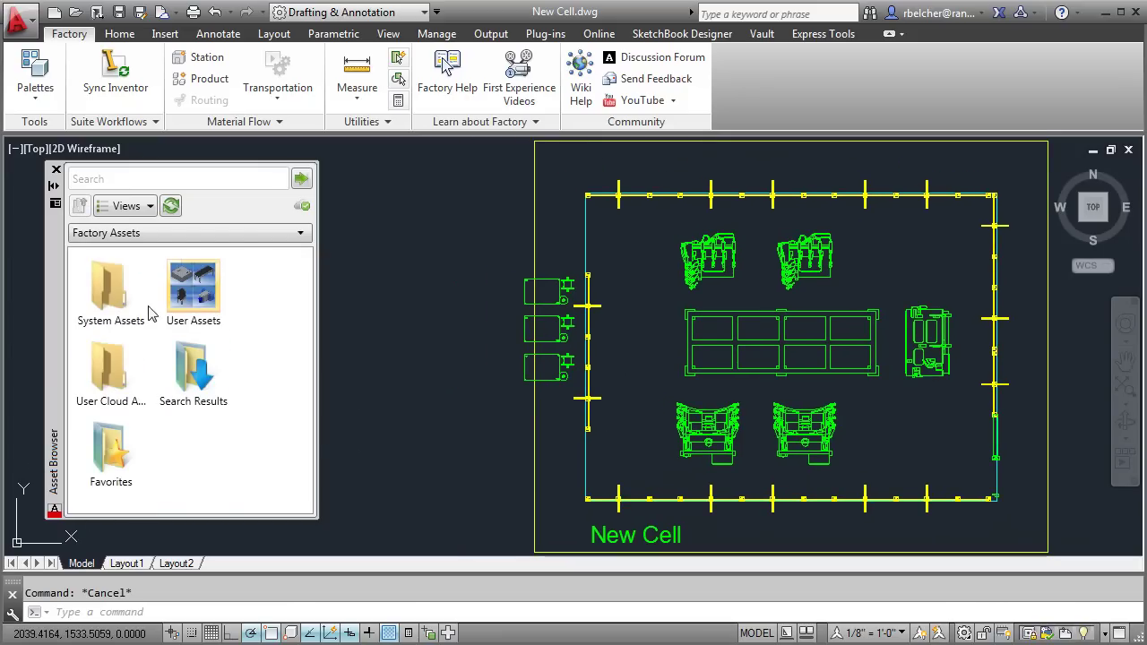
pyautogui.doubleClick(101, 298)
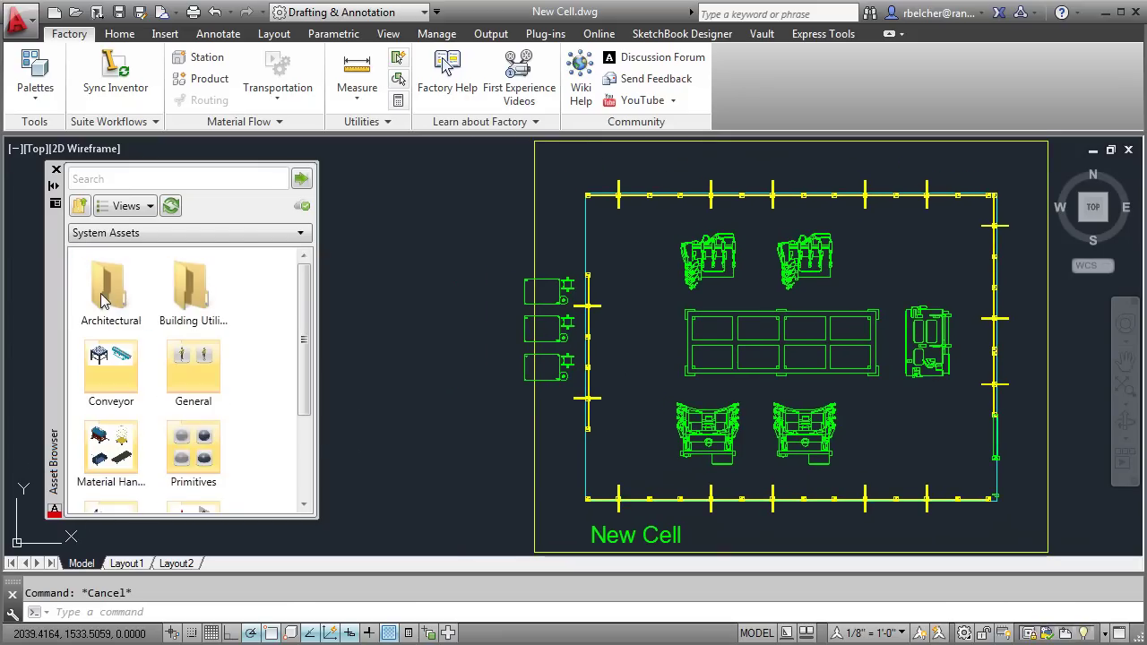
pyautogui.doubleClick(105, 383)
pyautogui.doubleClick(119, 381)
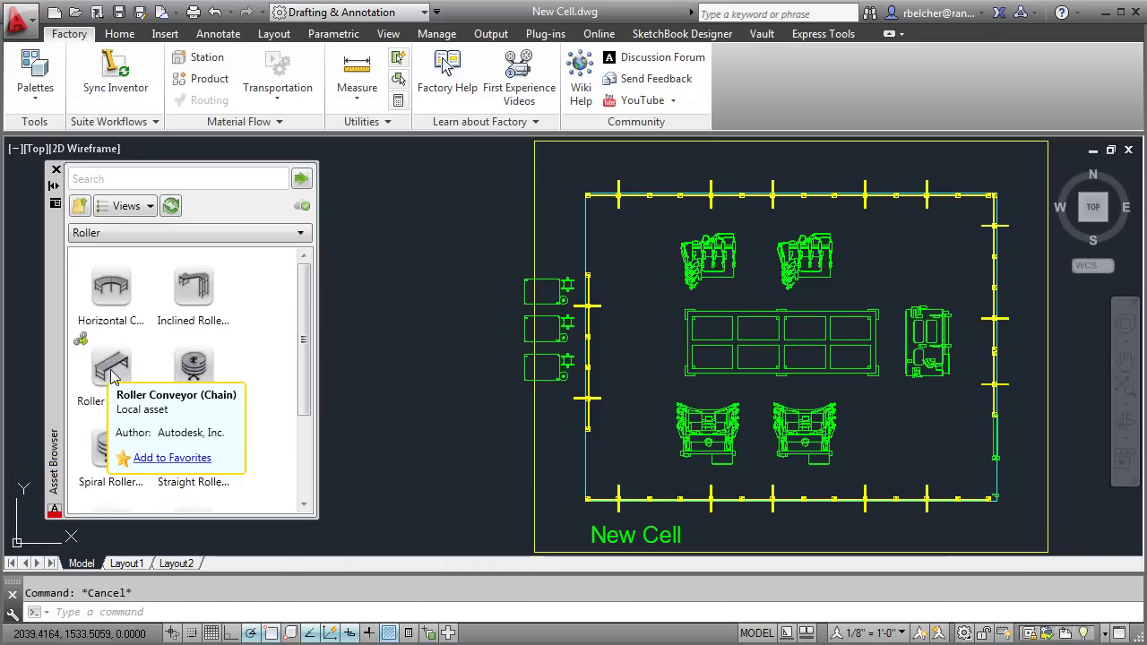
# Lay out a U-shaped Roller Conveyor (Chain) around the wire welders, with both open ends meeting the cell's left side.
pyautogui.click(108, 373)
pyautogui.moveTo(391, 374); pyautogui.dragTo(405, 381)
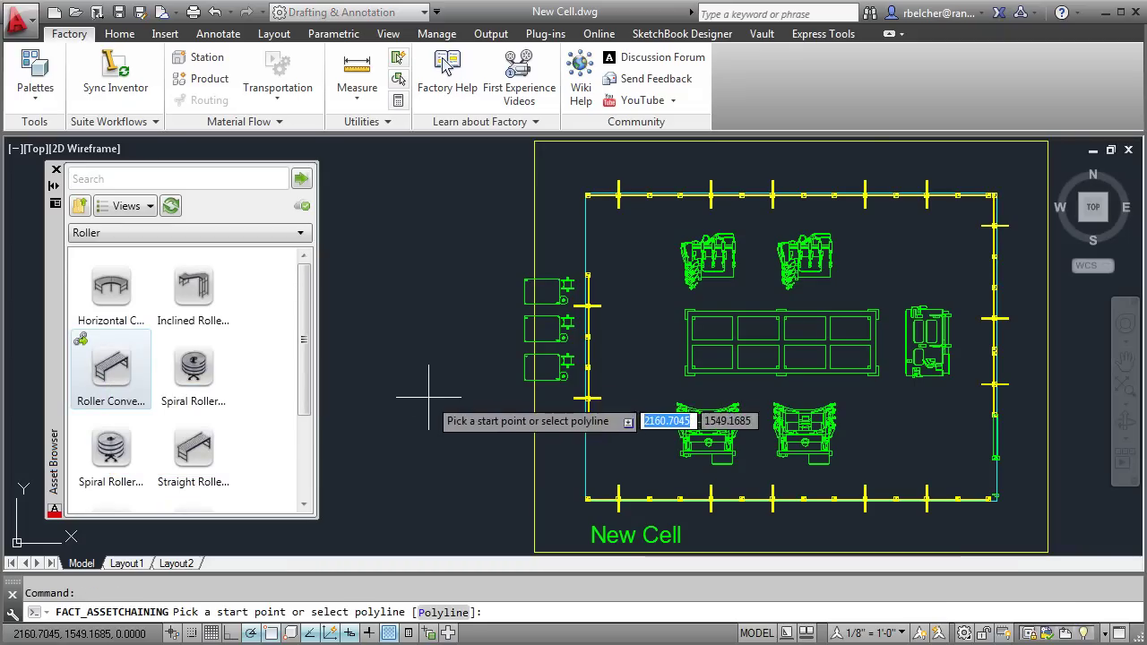
pyautogui.click(574, 465)
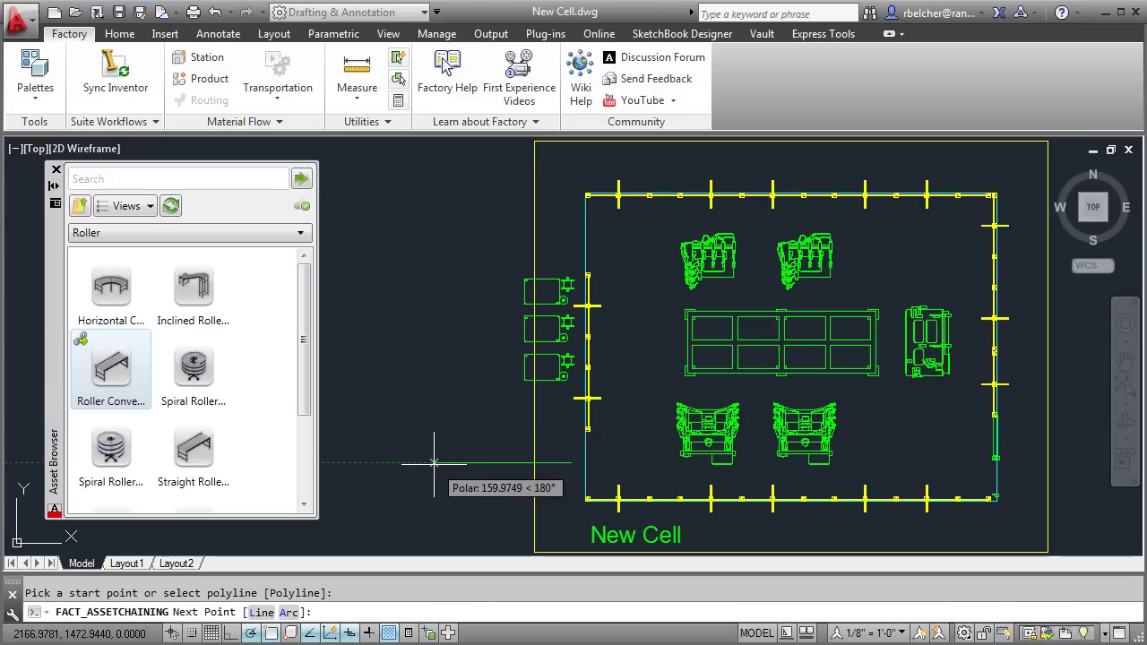
pyautogui.click(433, 464)
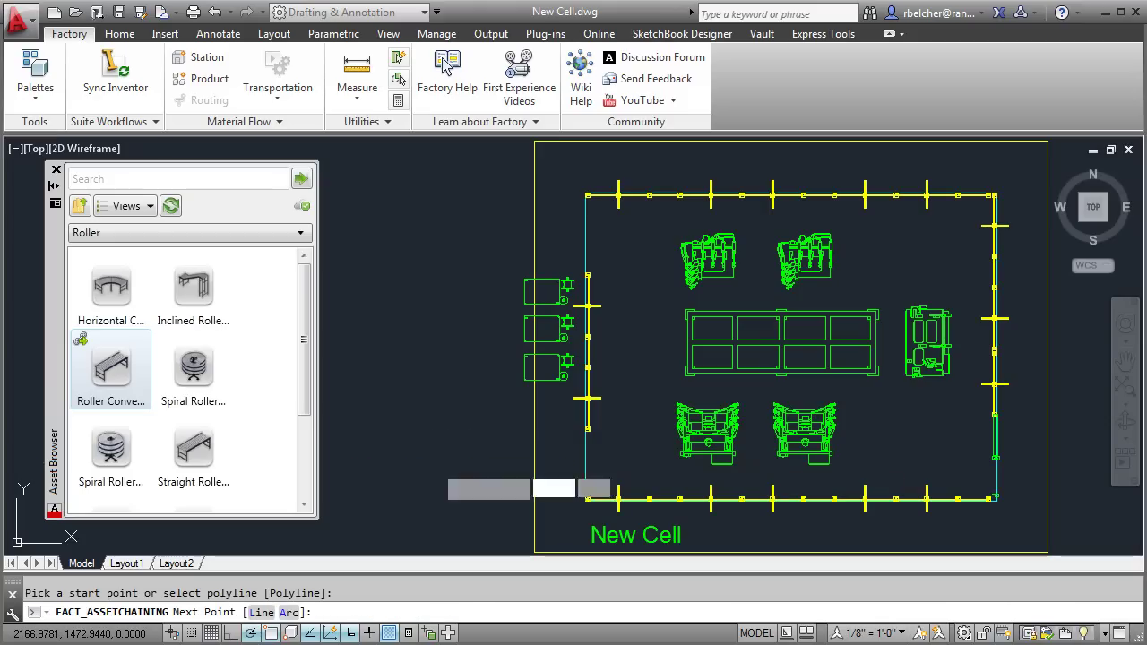
pyautogui.click(433, 236)
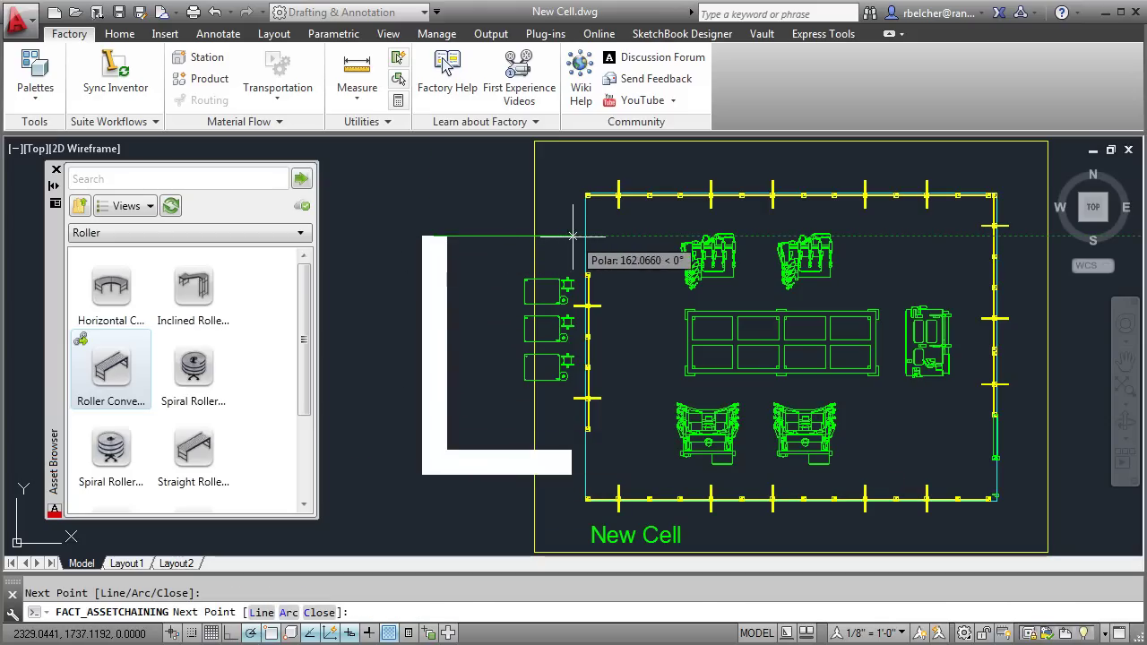
pyautogui.click(582, 237)
pyautogui.rightClick(457, 195)
pyautogui.click(493, 198)
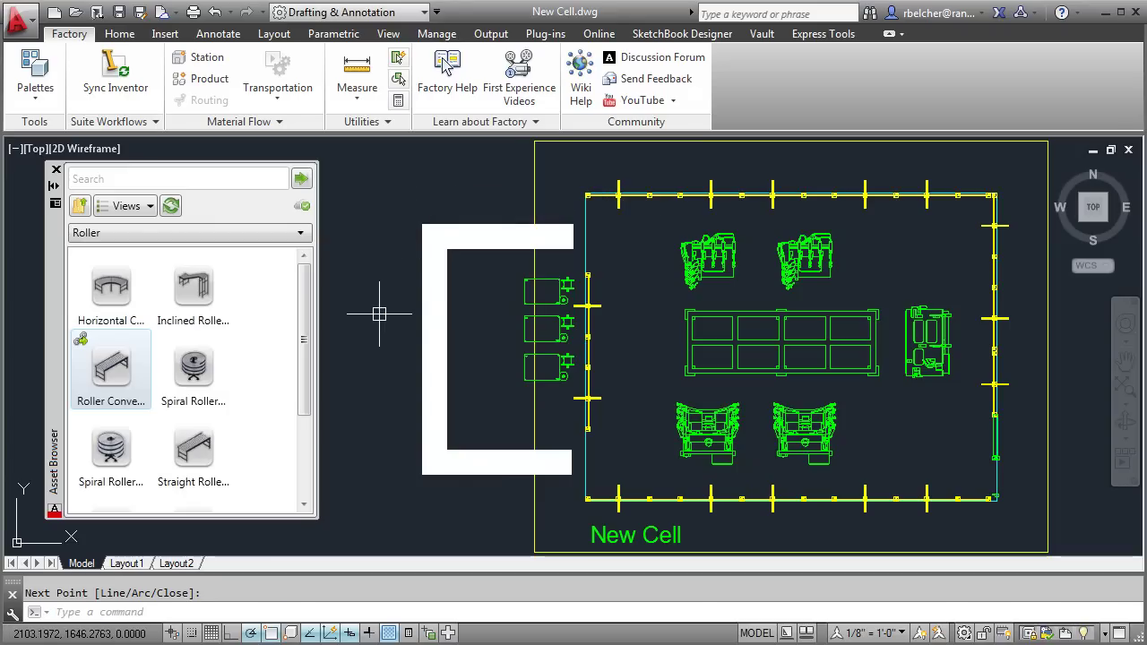
# Save the New Cell drawing and sync it to Inventor, agreeing to close the current document.
pyautogui.moveTo(890, 454); pyautogui.dragTo(840, 448, button='middle')
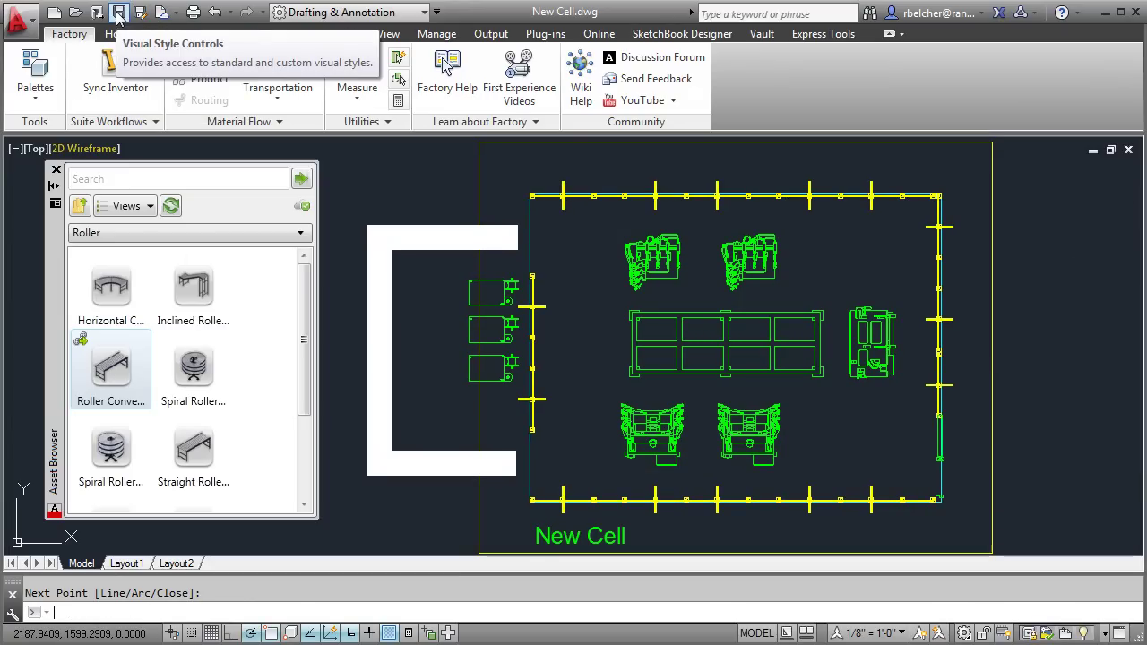
pyautogui.click(119, 13)
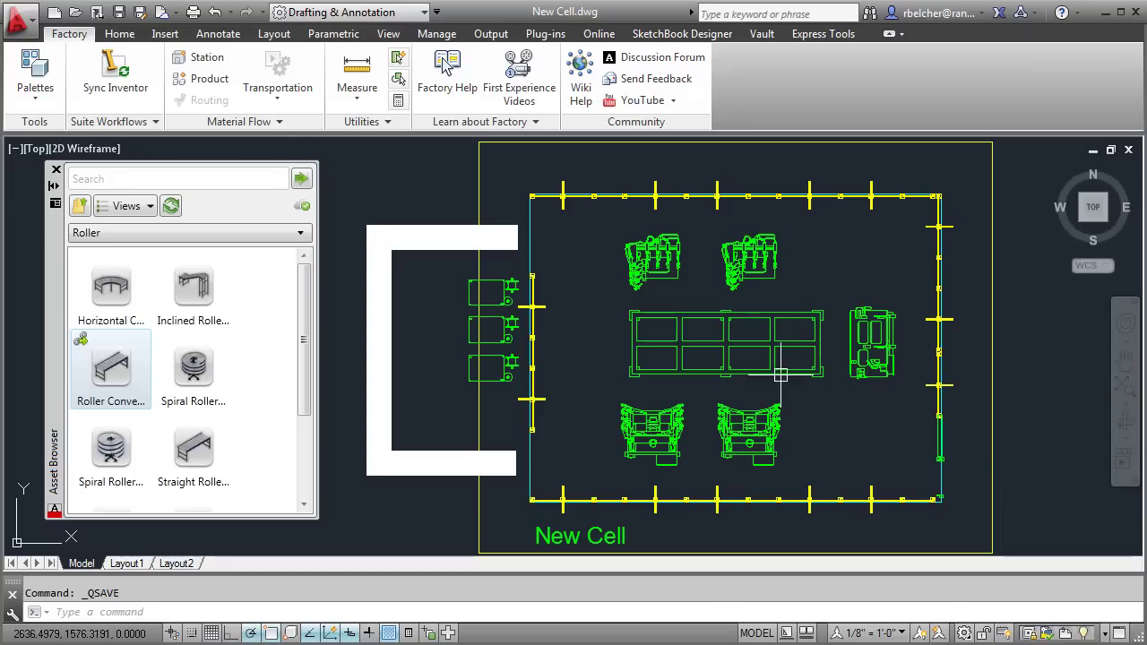
pyautogui.click(109, 74)
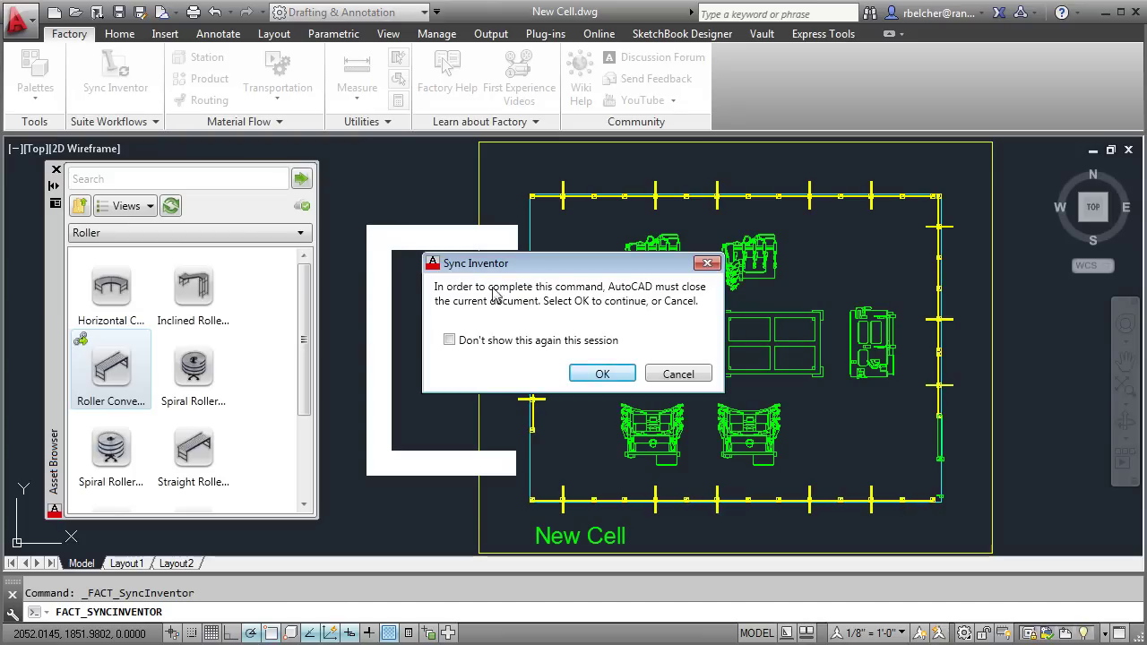
pyautogui.click(604, 375)
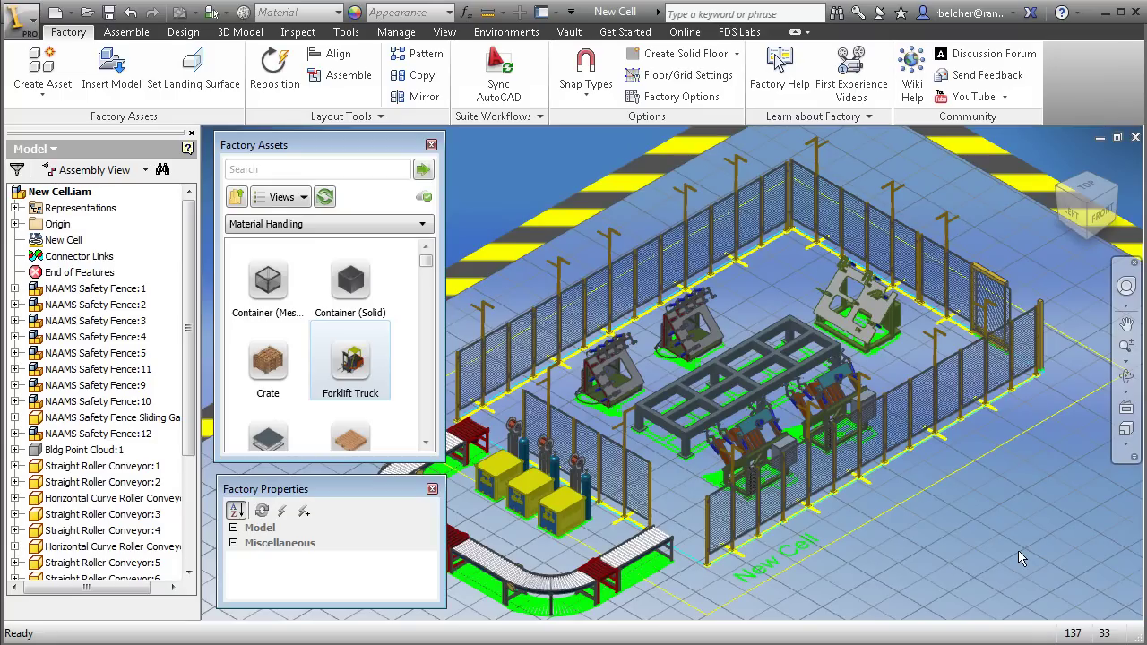
# Go up to the Factory Assets root and browse the Favorites folder to find the Robot 7th Axis asset.
pyautogui.click(236, 199)
pyautogui.click(237, 200)
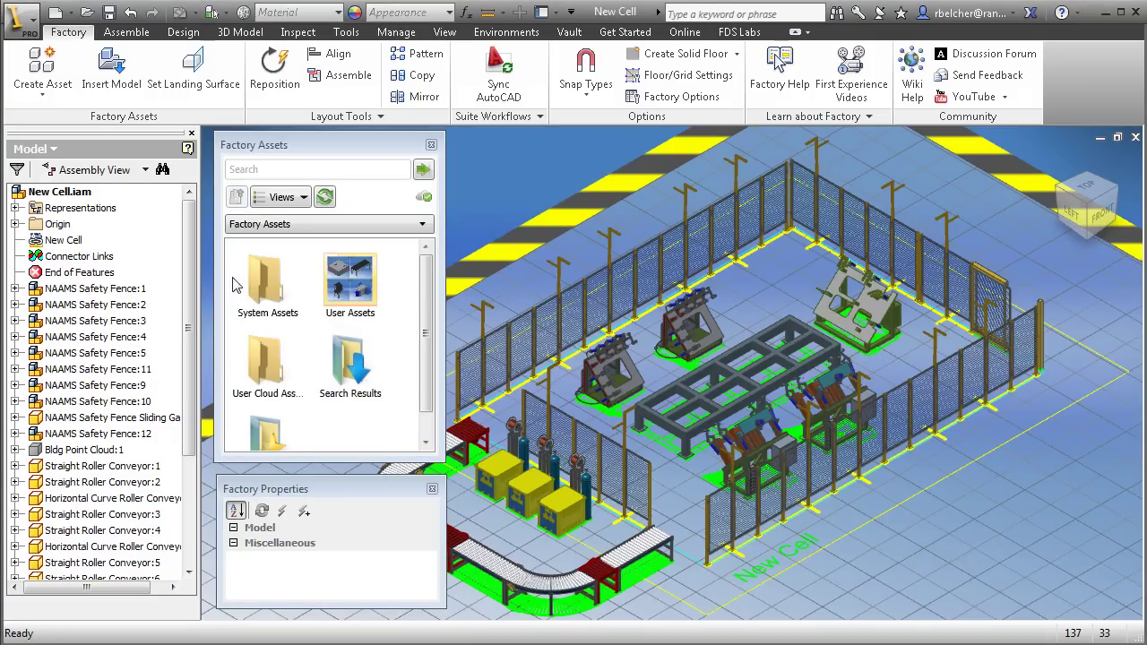
pyautogui.scroll(-1, 267, 430)
pyautogui.doubleClick(266, 422)
pyautogui.scroll(-3, 428, 303)
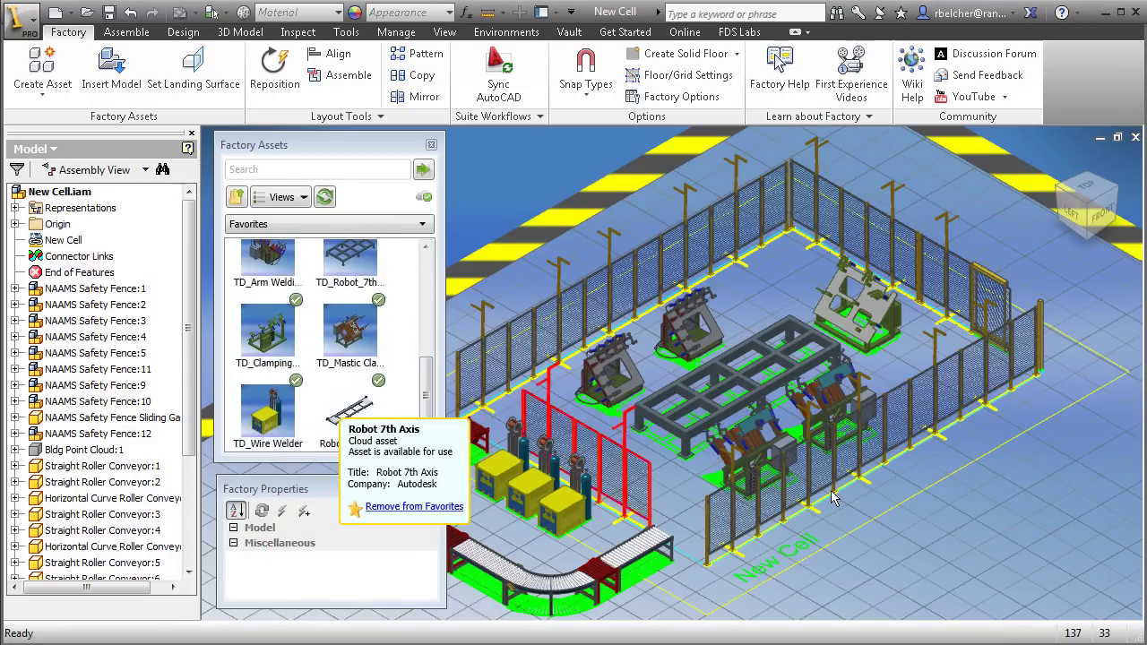
# Place the Robot 7th Axis asset on top of the robot frame in the middle of the cell.
pyautogui.scroll(5, 842, 547)
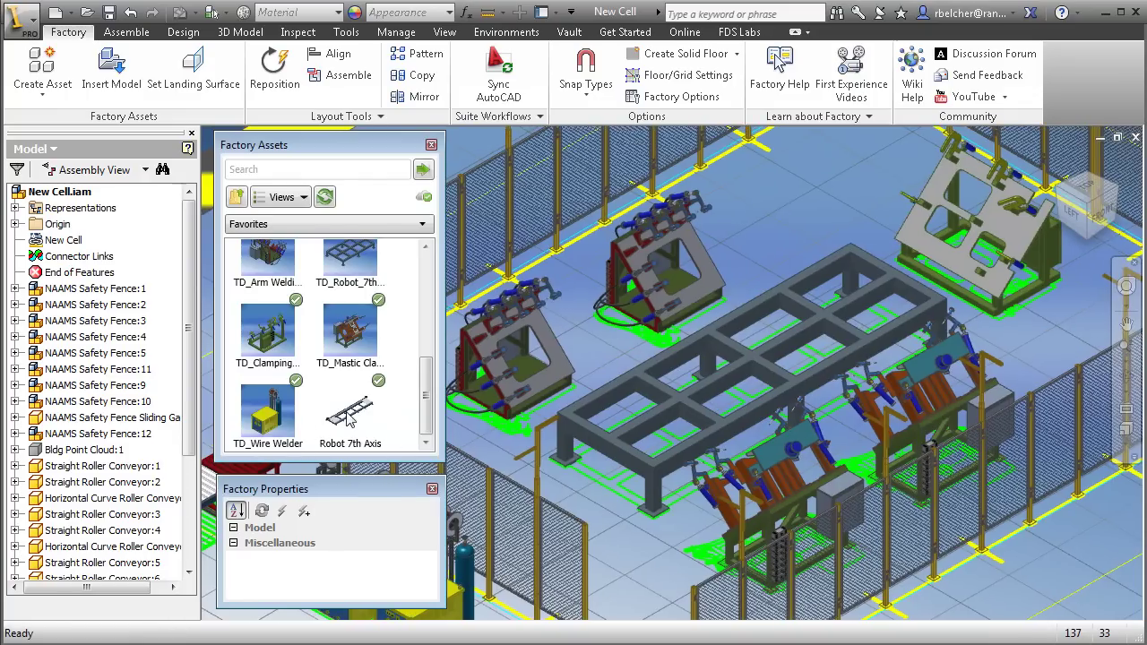
pyautogui.moveTo(345, 414); pyautogui.dragTo(756, 357)
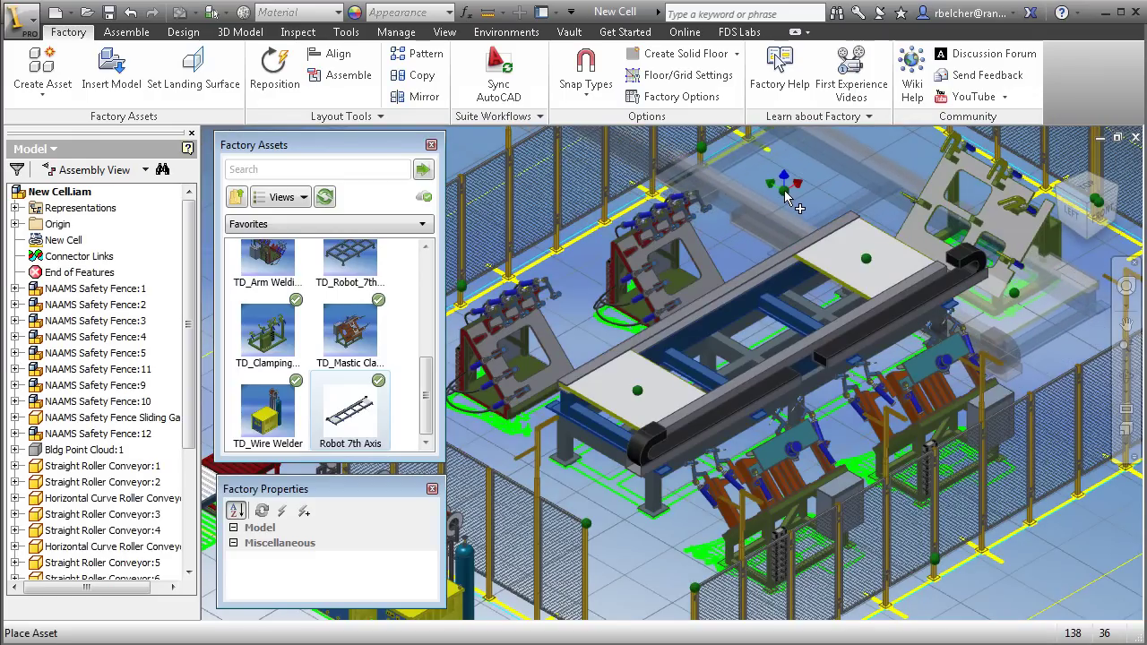
pyautogui.rightClick(785, 197)
pyautogui.click(817, 195)
pyautogui.click(776, 212)
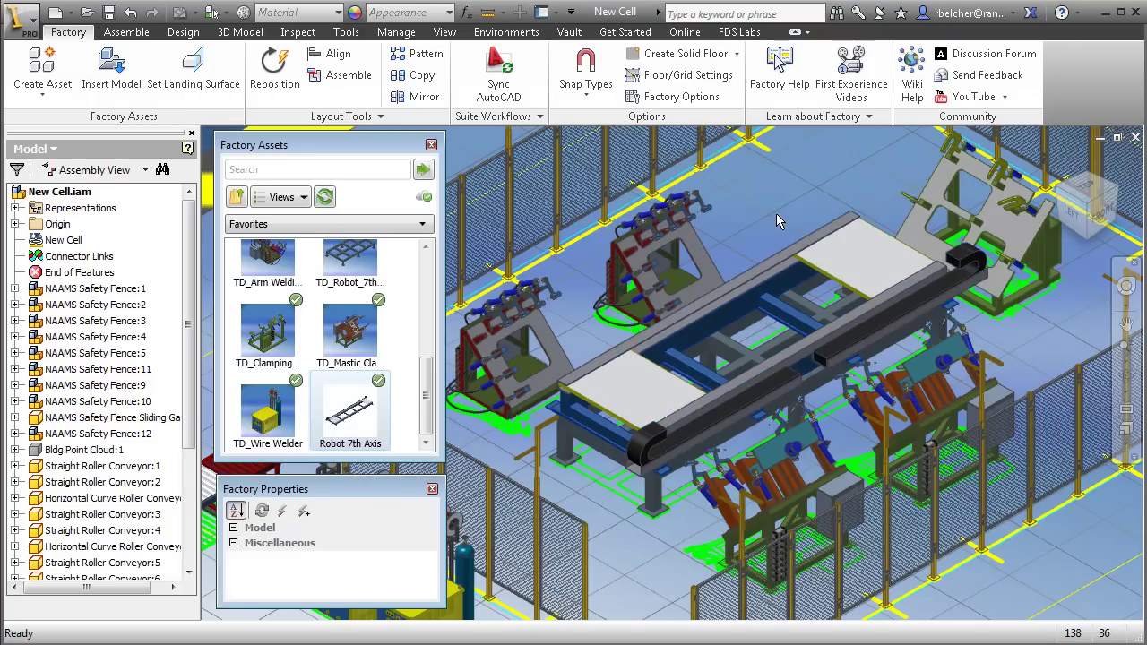
# Place two IRB6600_225_255 robots from the favorites, one on each white mounting plate of the 7th axis.
pyautogui.scroll(-3, 749, 231)
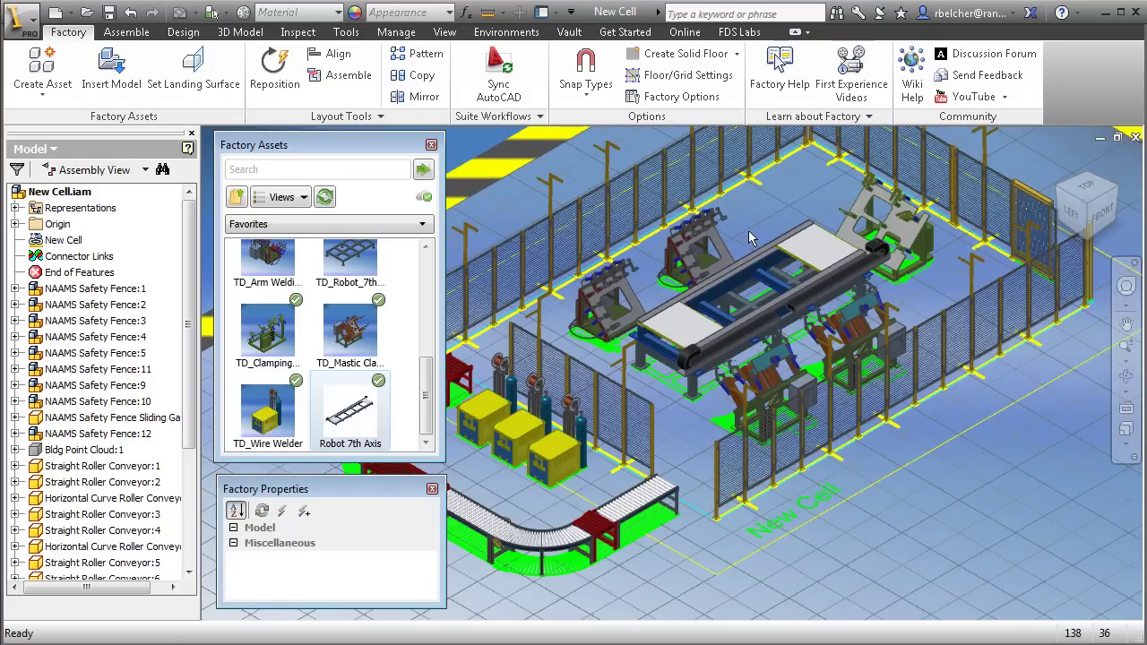
pyautogui.moveTo(765, 539); pyautogui.dragTo(798, 559, button='middle')
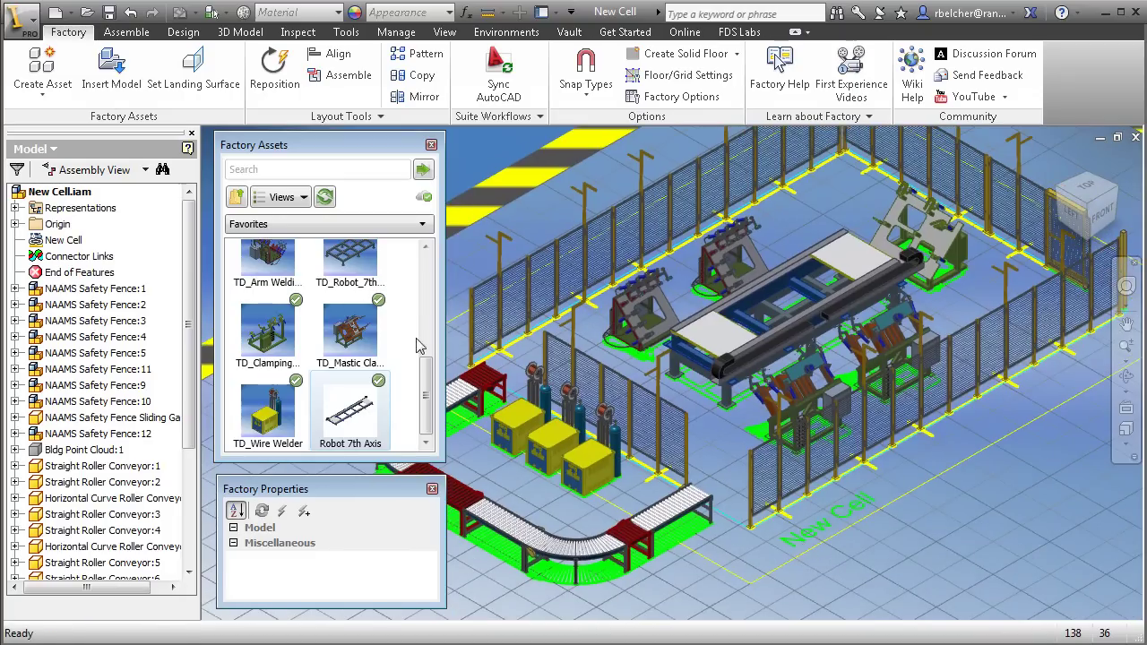
pyautogui.moveTo(426, 397); pyautogui.dragTo(427, 333)
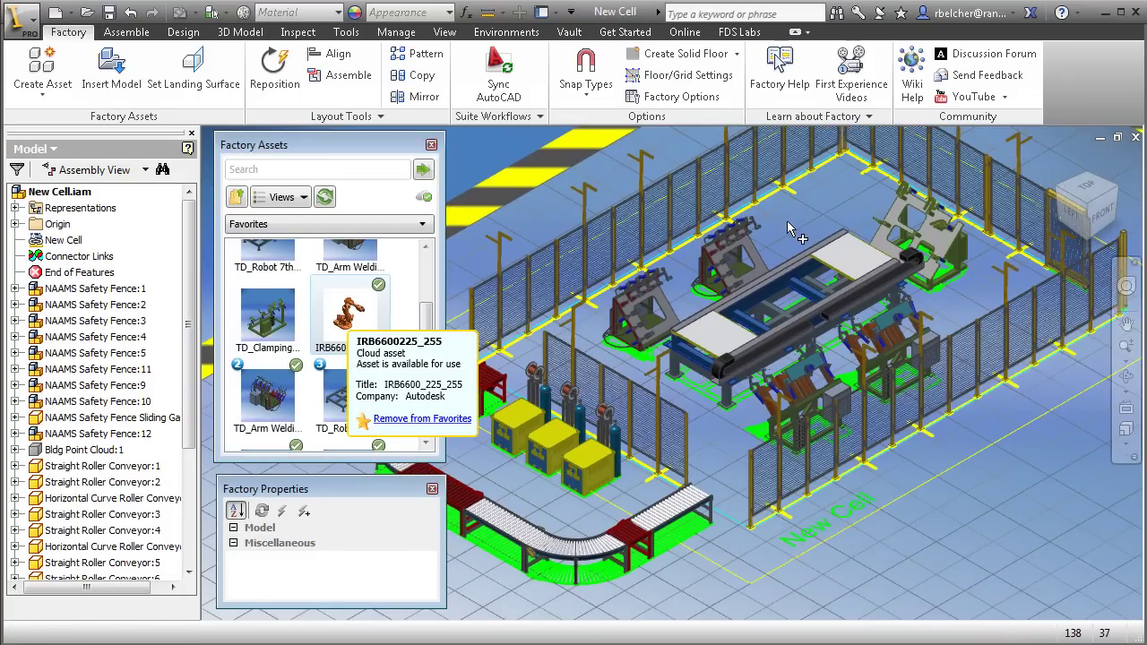
pyautogui.scroll(3, 805, 220)
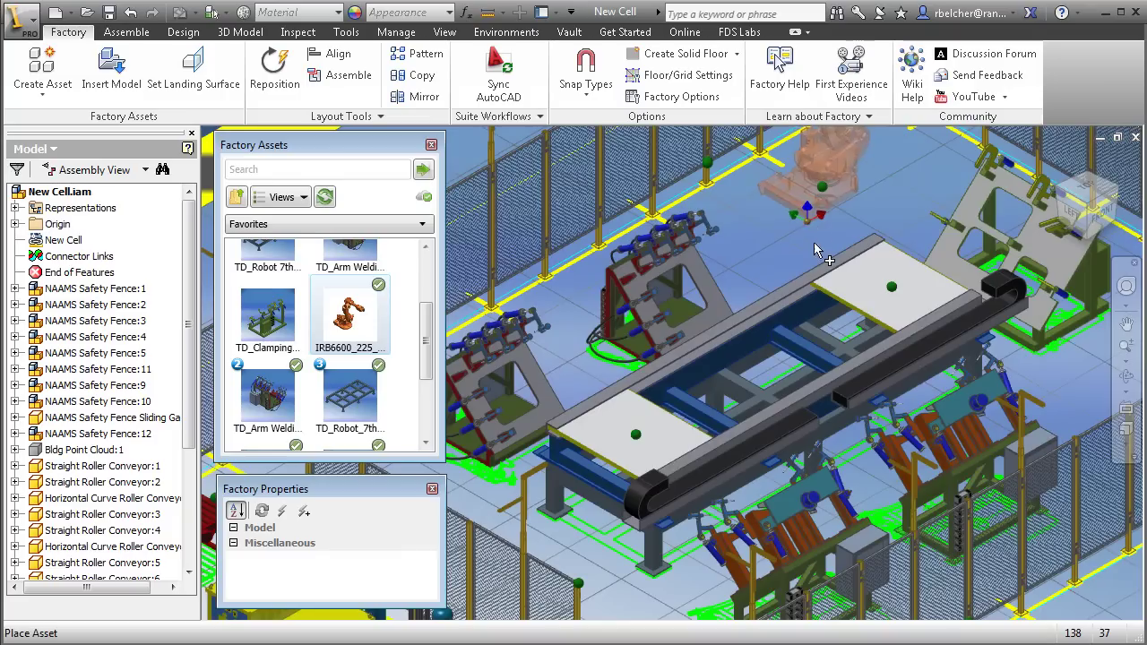
pyautogui.click(871, 303)
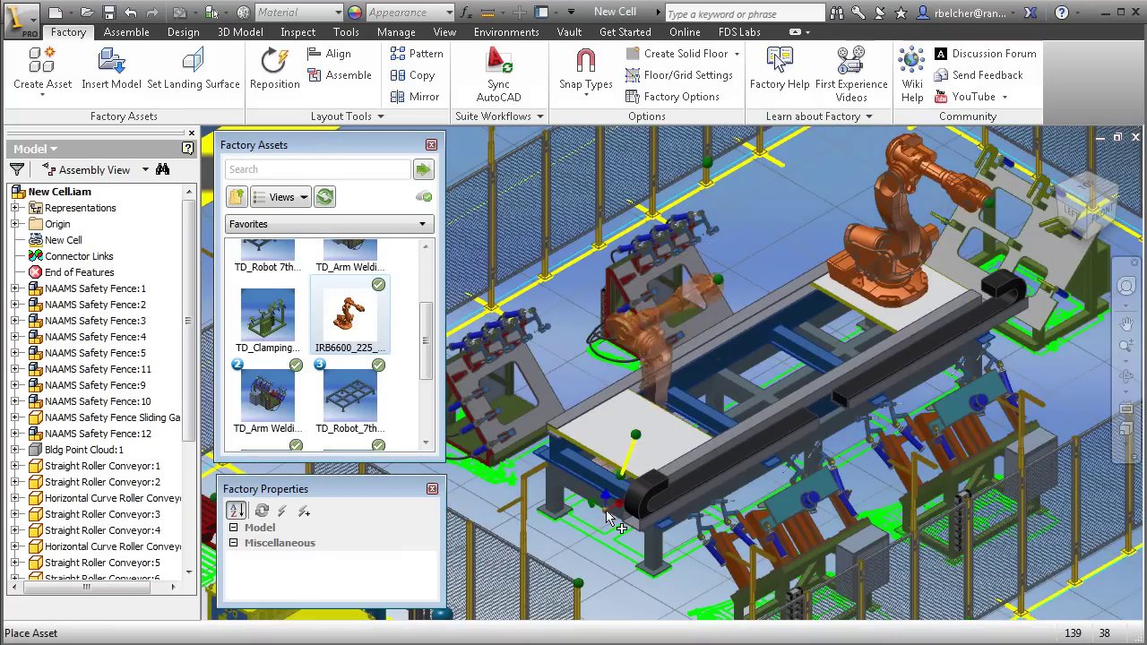
pyautogui.click(617, 483)
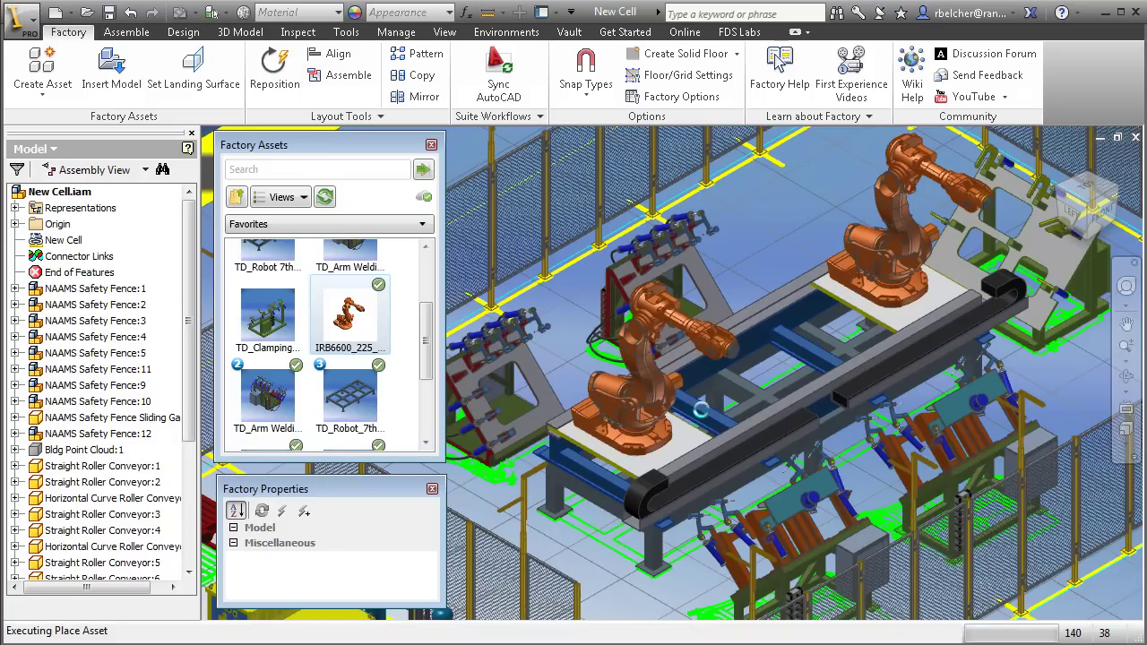
pyautogui.rightClick(769, 240)
pyautogui.press('Escape')
pyautogui.press('Escape')
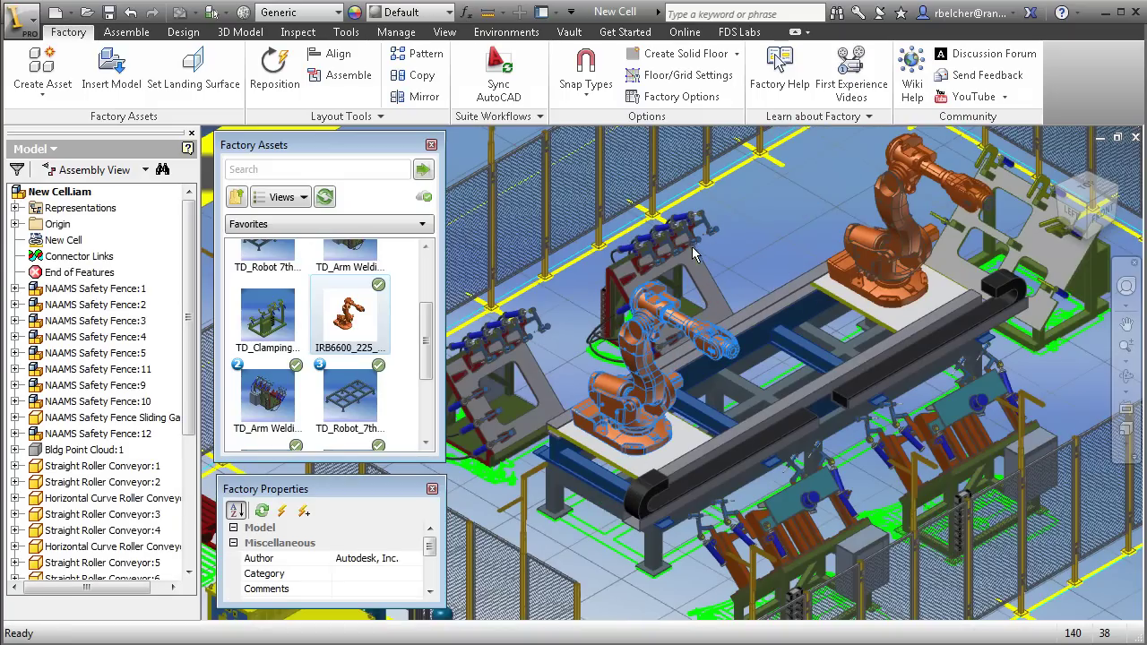
# Change the asset variant of the red welding fixture at the middle of the back row to Double.
pyautogui.click(690, 260)
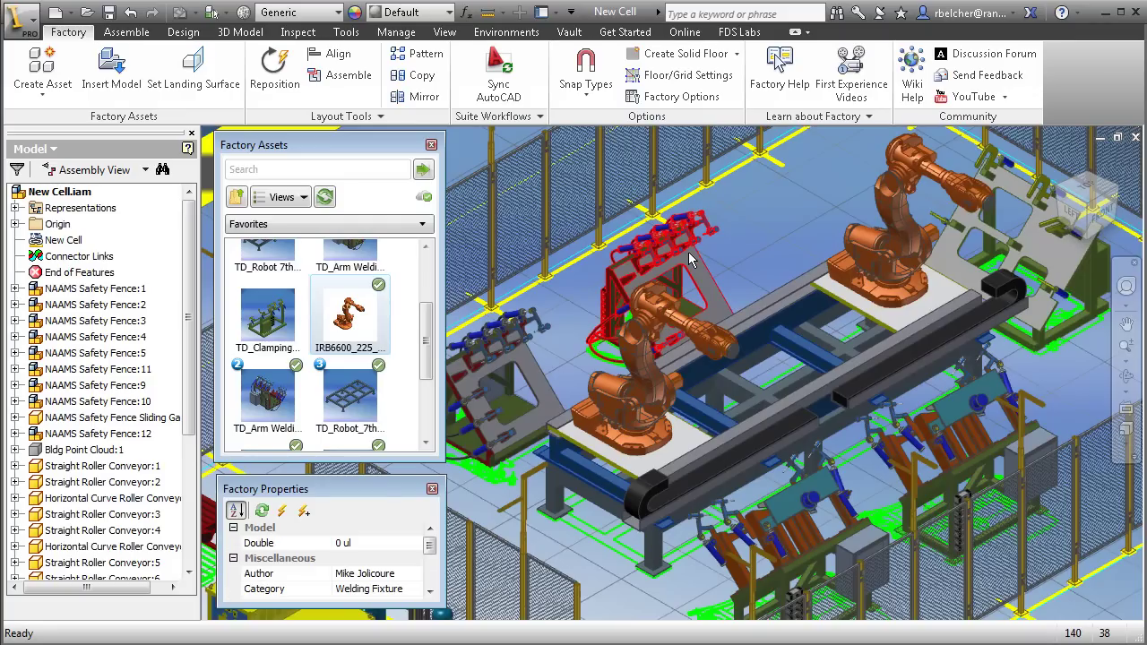
pyautogui.rightClick(690, 260)
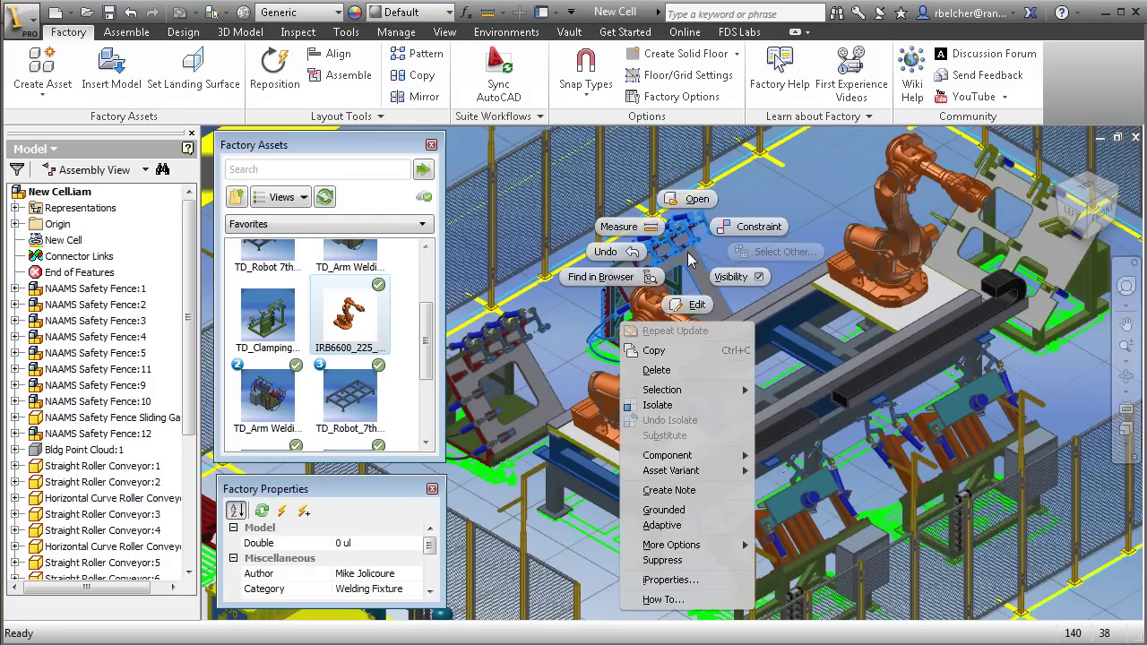
pyautogui.moveTo(690, 477)
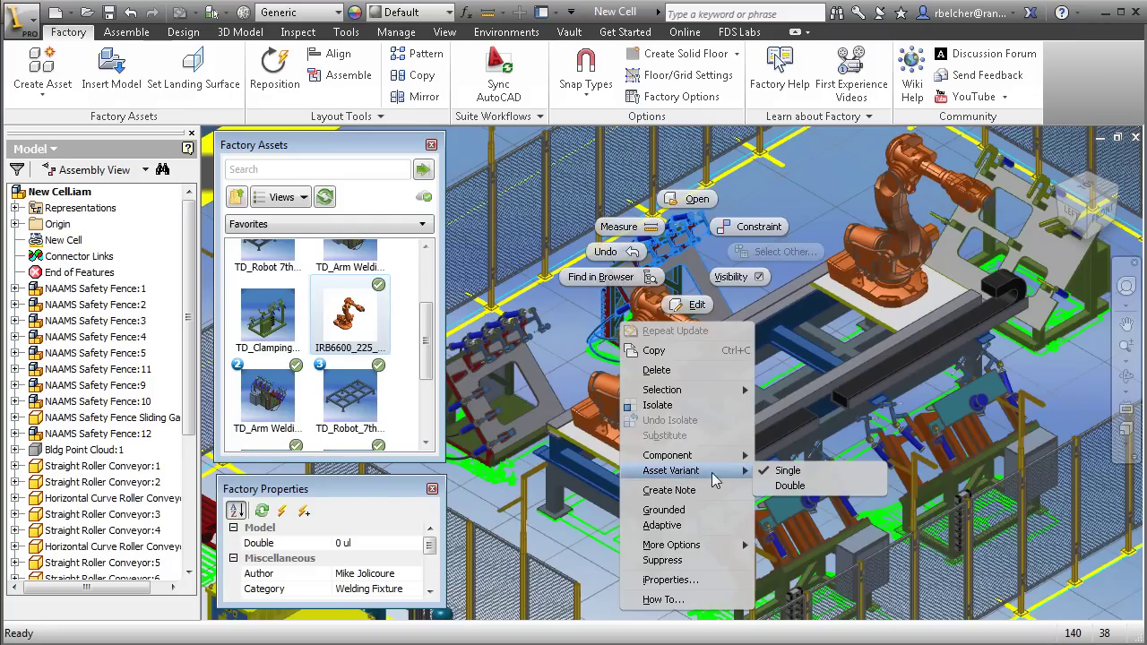
pyautogui.click(796, 488)
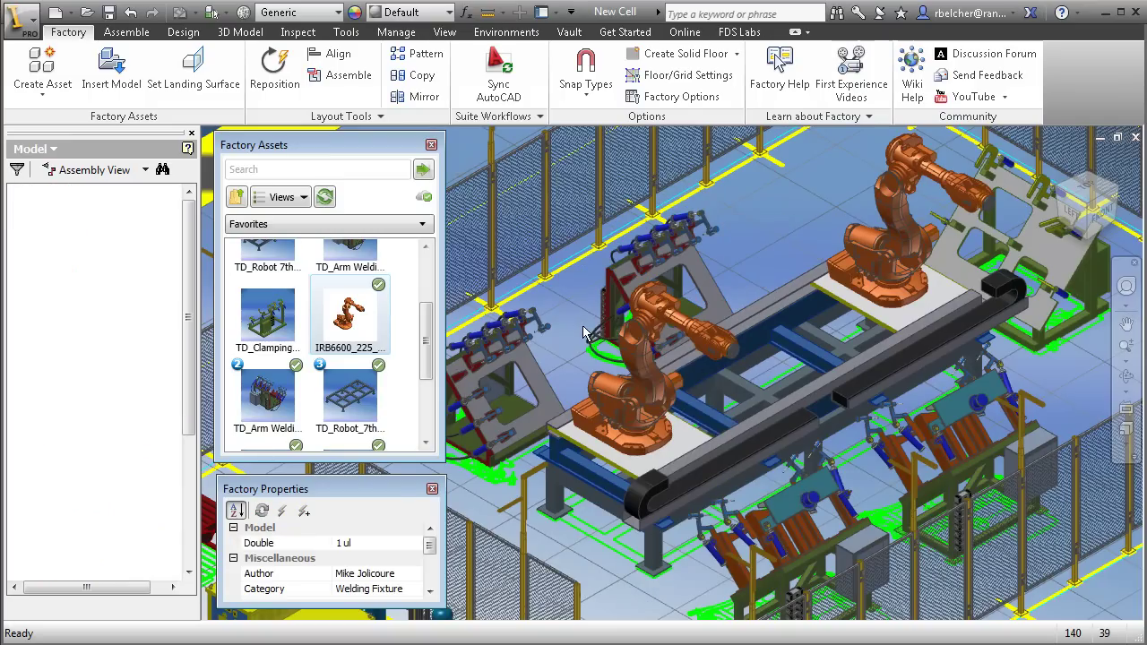
# Set the width of the straight roller conveyor at the open end nearest the New Cell label to 48 in.
pyautogui.moveTo(597, 472); pyautogui.dragTo(706, 148, button='middle')
pyautogui.click(697, 408)
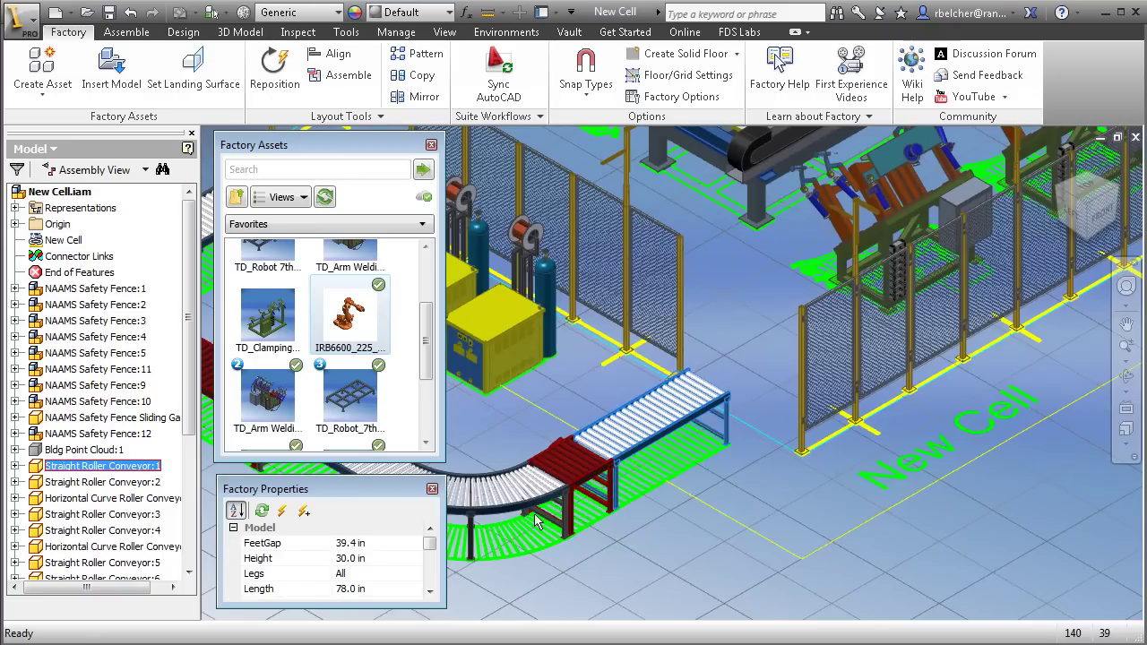
pyautogui.scroll(-1, 431, 556)
pyautogui.scroll(-1, 431, 557)
pyautogui.scroll(2, 431, 556)
pyautogui.scroll(-2, 432, 559)
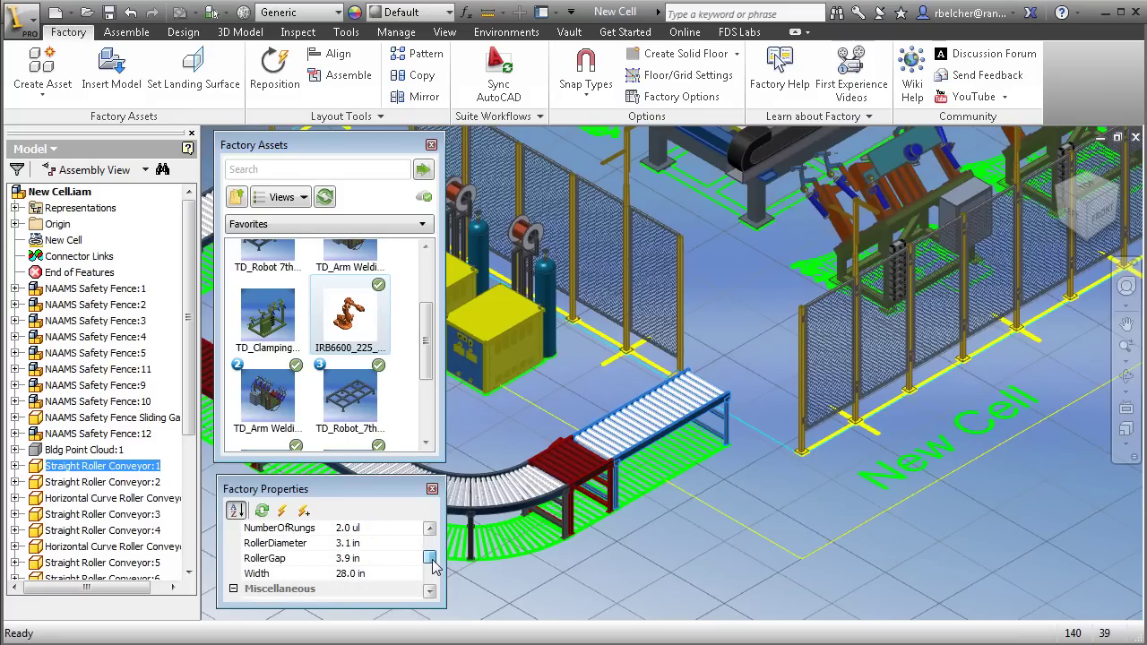
pyautogui.click(377, 575)
pyautogui.write('4')
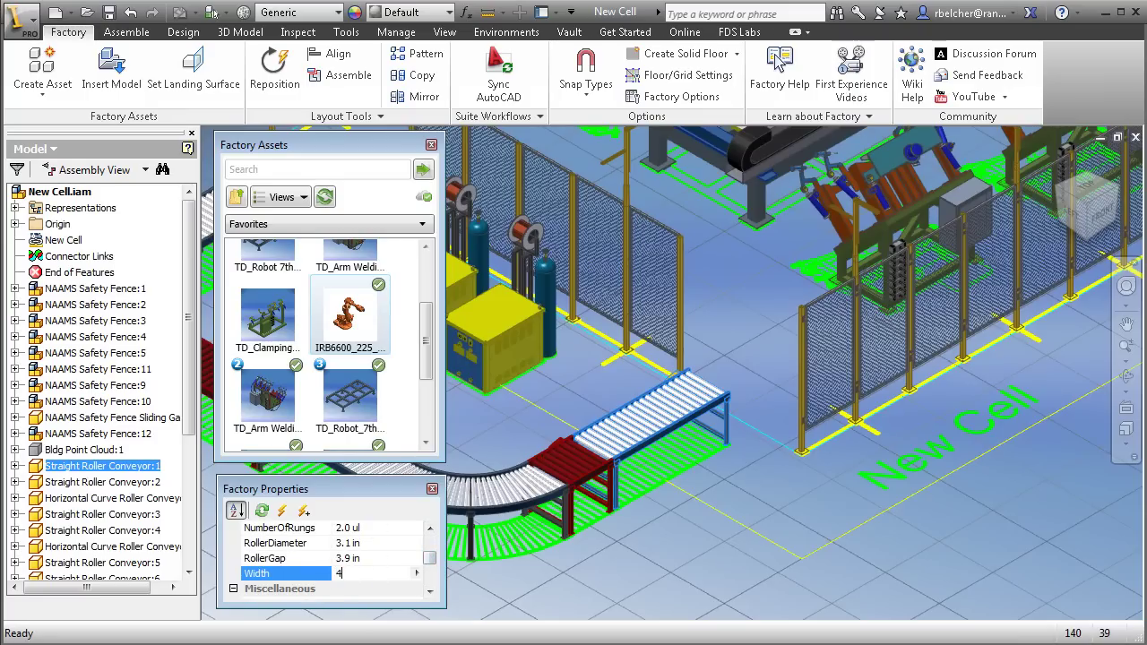
pyautogui.press('Return')
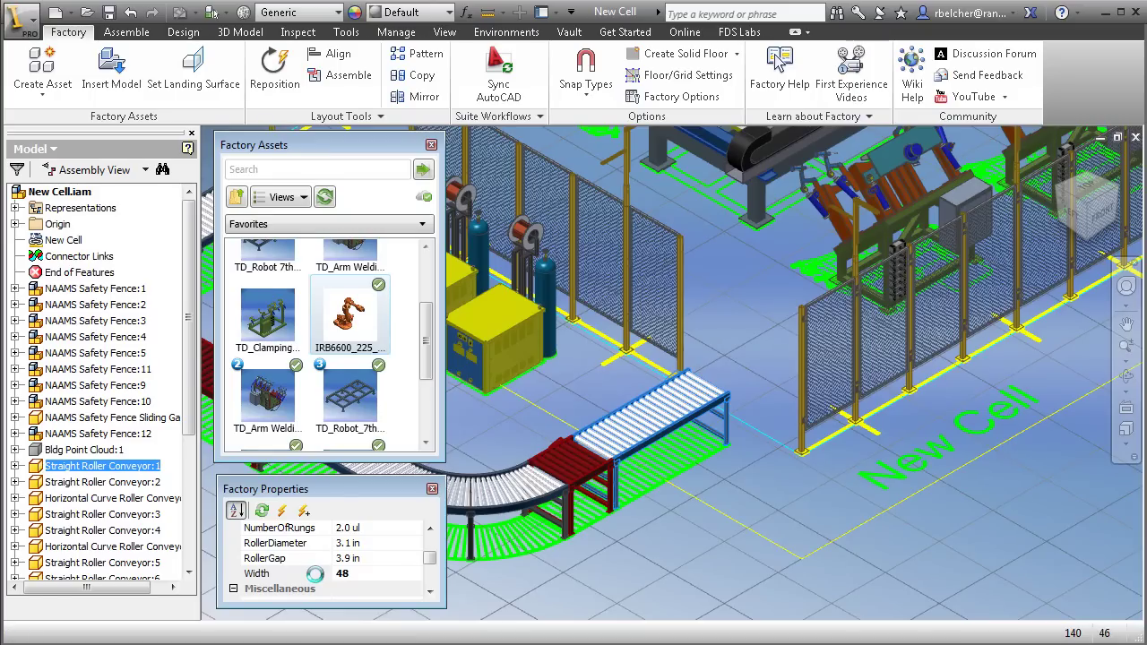
pyautogui.click(783, 495)
# Save the New Cell assembly and its dependents, and sync it to AutoCAD, opening the resulting drawing there.
pyautogui.scroll(-2, 779, 500)
pyautogui.moveTo(780, 500); pyautogui.dragTo(775, 618, button='middle')
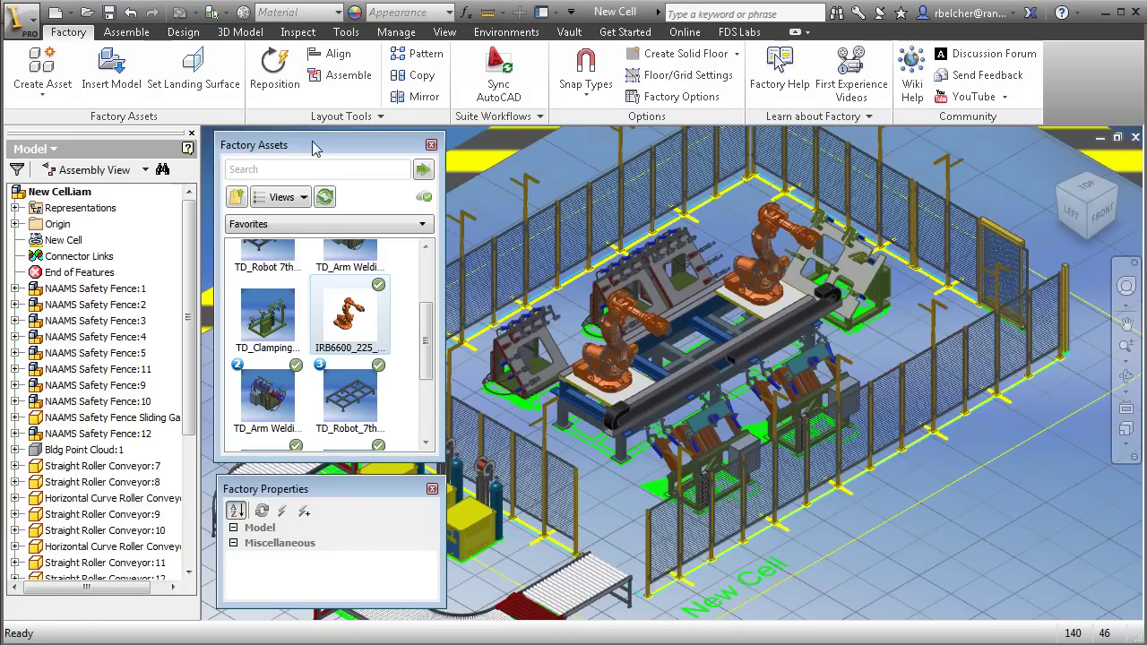
pyautogui.click(108, 12)
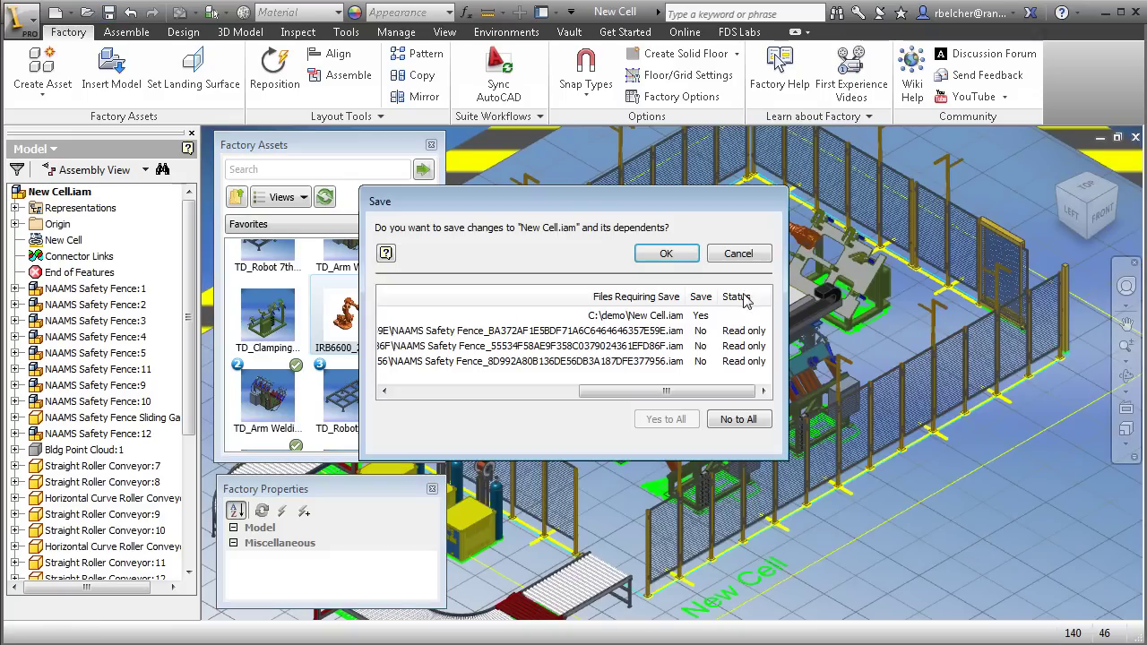
pyautogui.click(667, 254)
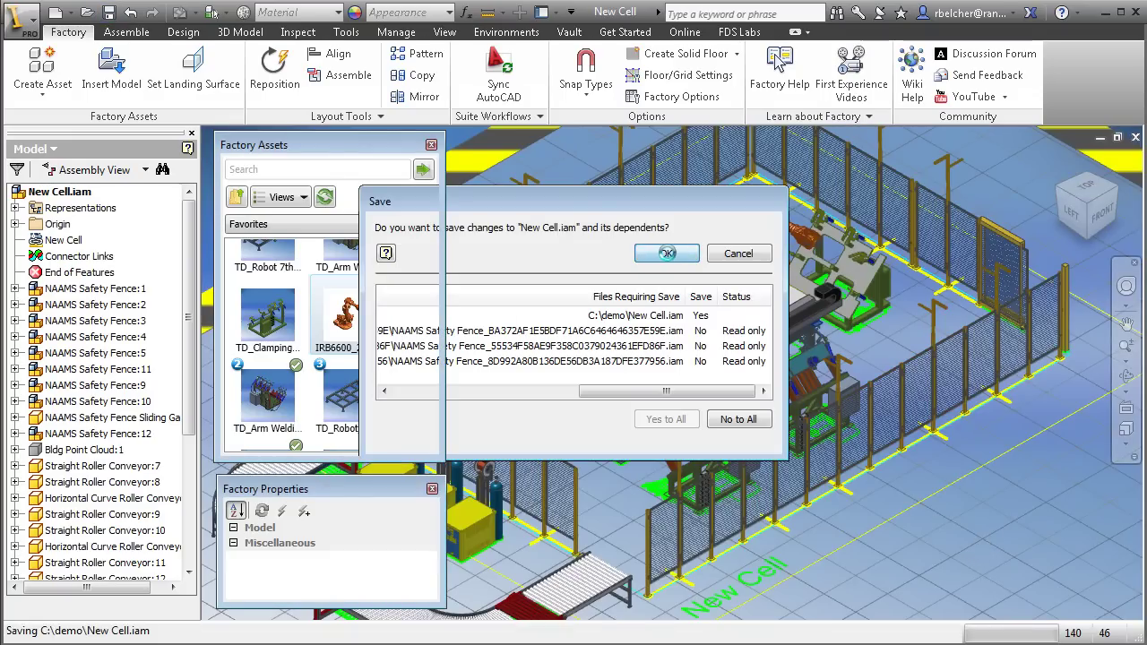
pyautogui.click(499, 85)
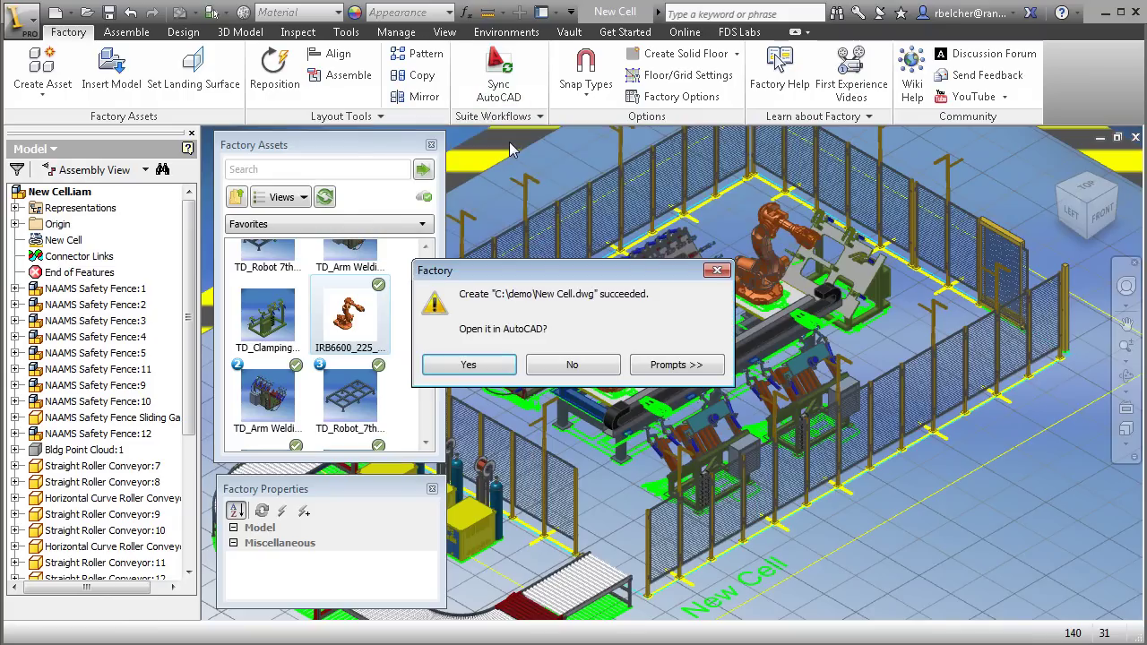
pyautogui.click(493, 367)
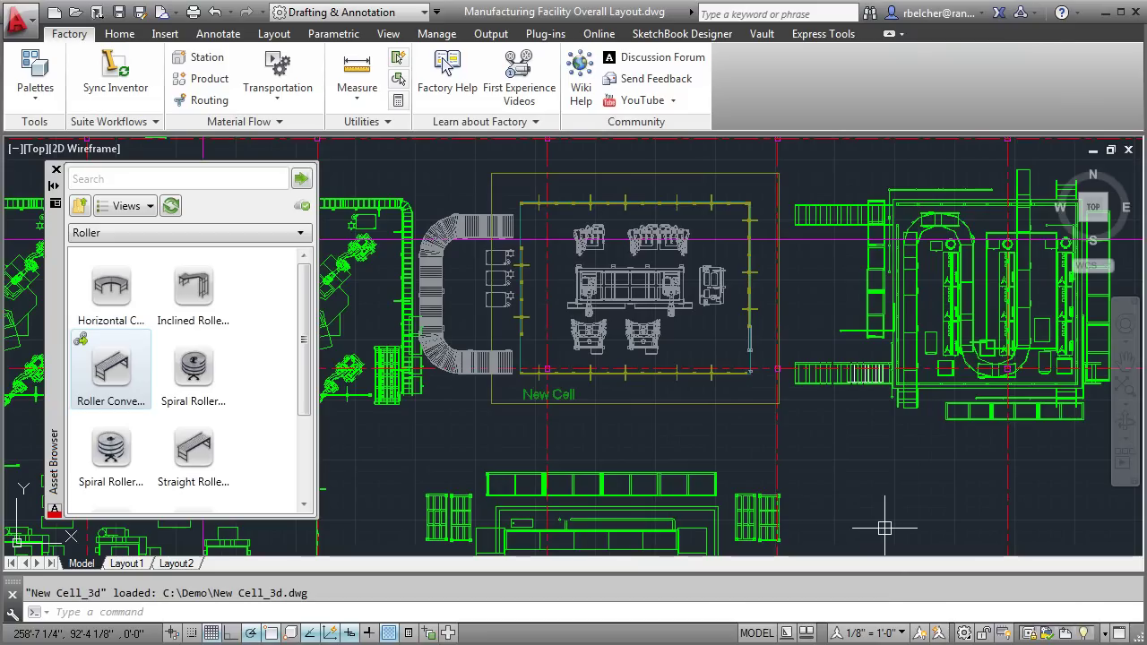
pyautogui.press('Escape')
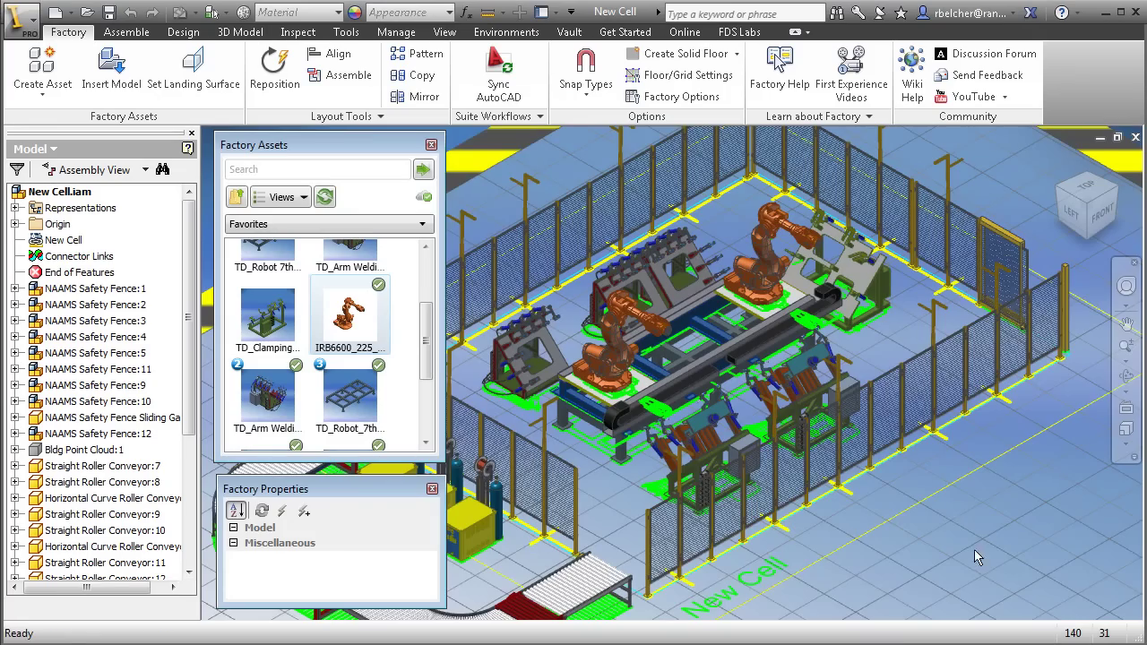
# In top view, insert one copy of the suspended welding robot system model from the Demo folder over the fenced cell.
pyautogui.scroll(5, 942, 526)
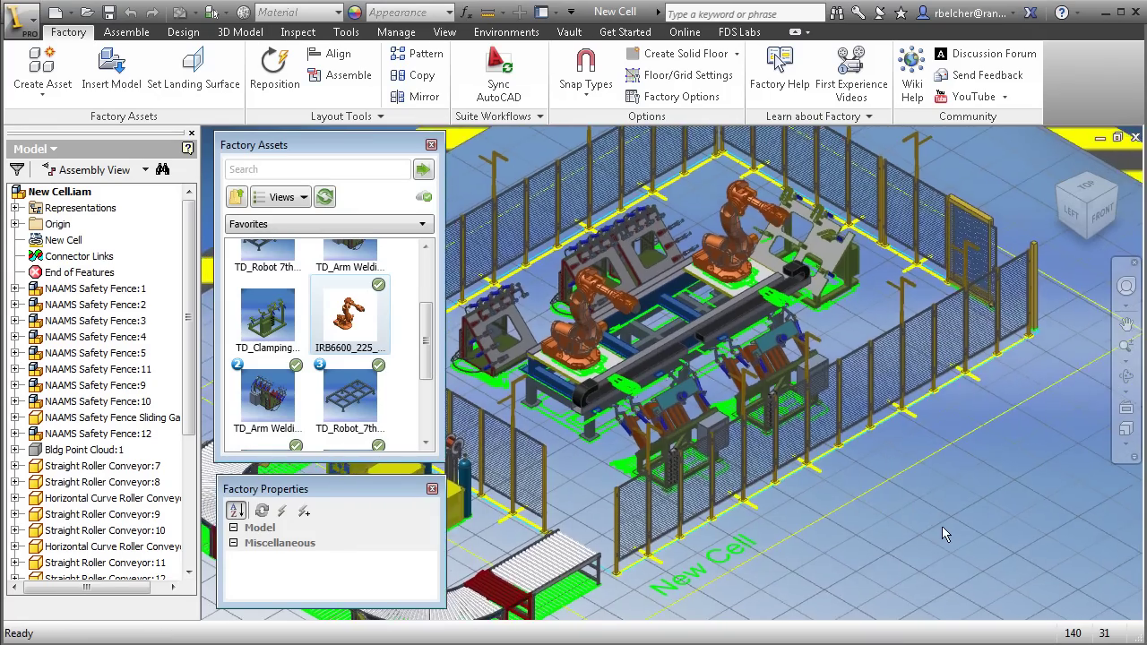
pyautogui.moveTo(942, 525); pyautogui.dragTo(1071, 229, button='middle')
pyautogui.click(1081, 206)
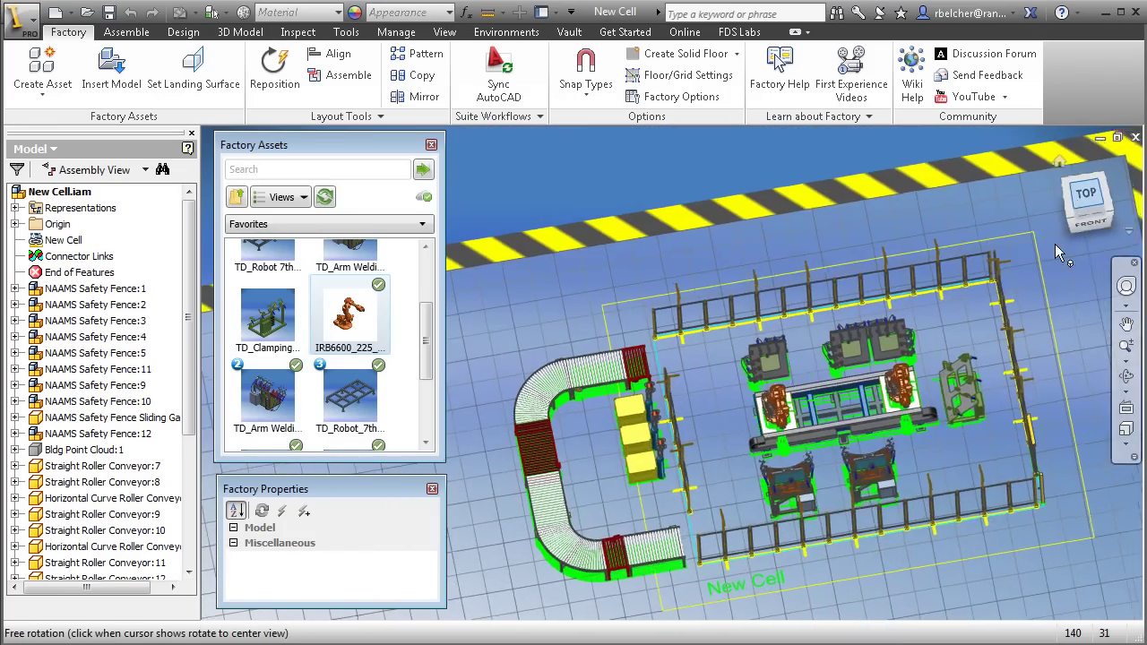
pyautogui.moveTo(749, 498); pyautogui.dragTo(797, 497, button='middle')
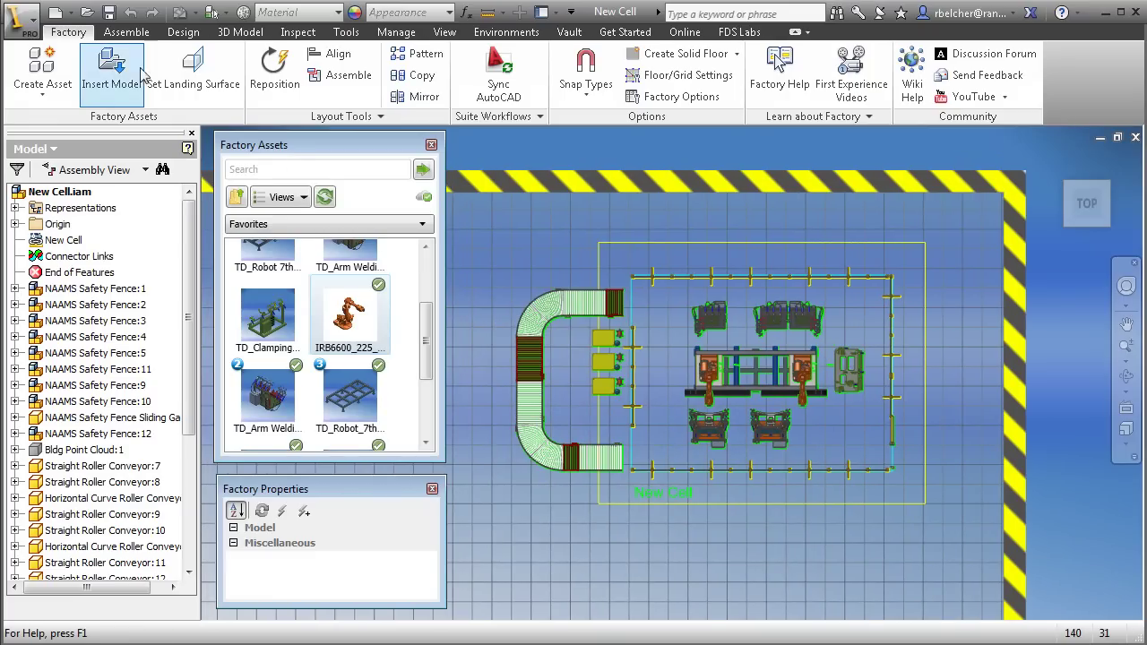
pyautogui.click(112, 71)
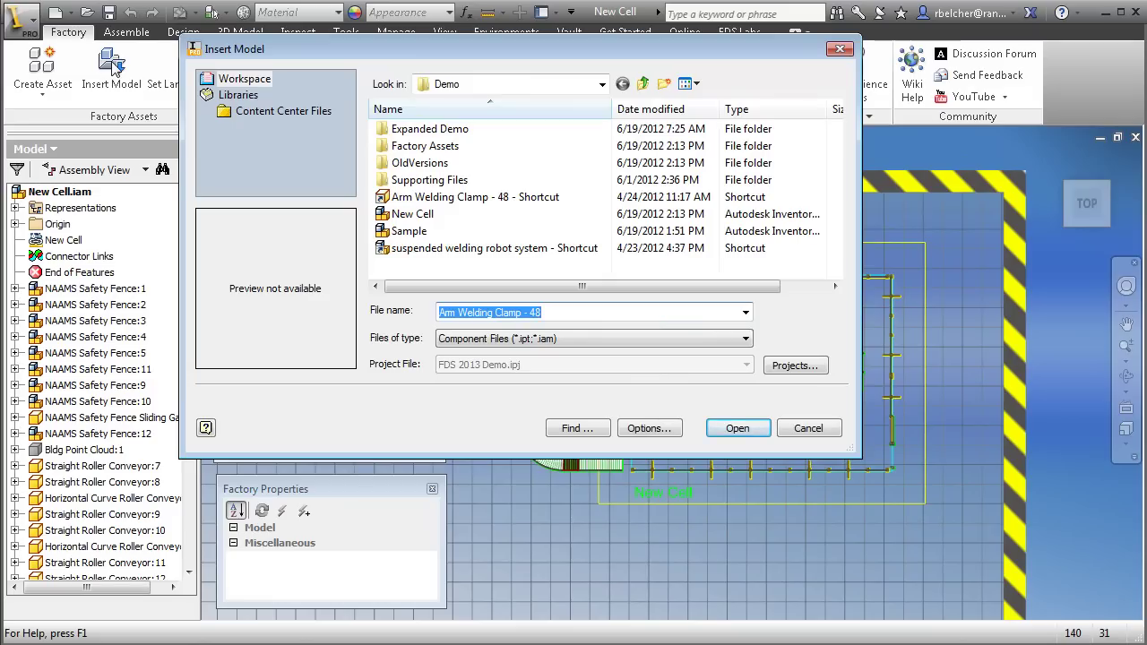
pyautogui.click(468, 249)
pyautogui.click(737, 429)
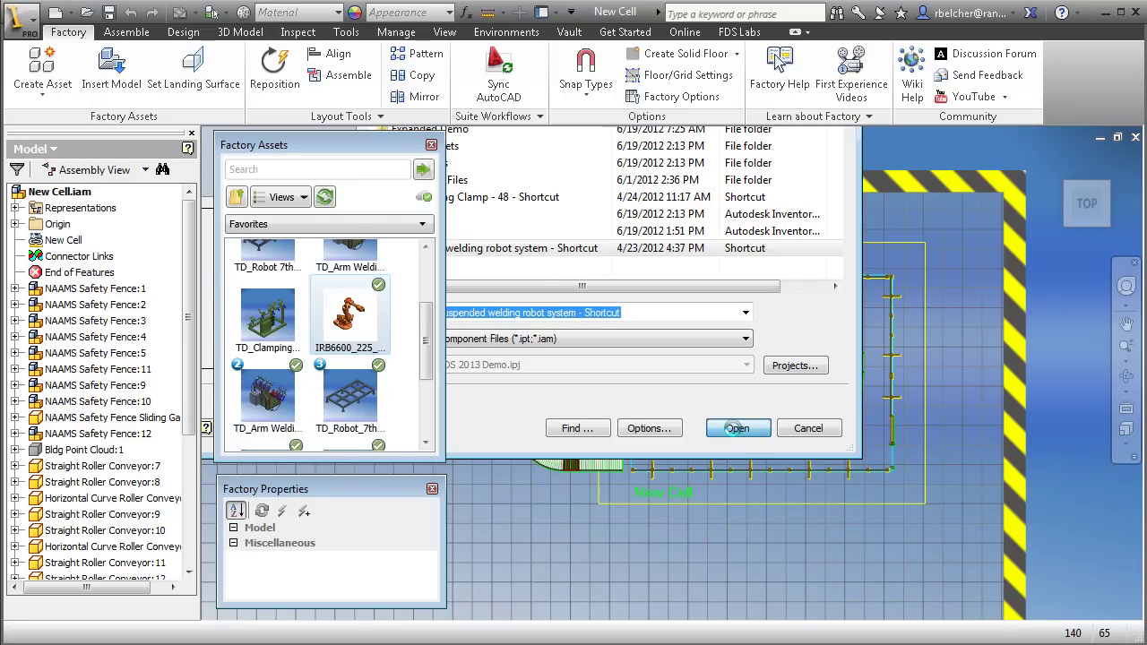
pyautogui.click(735, 429)
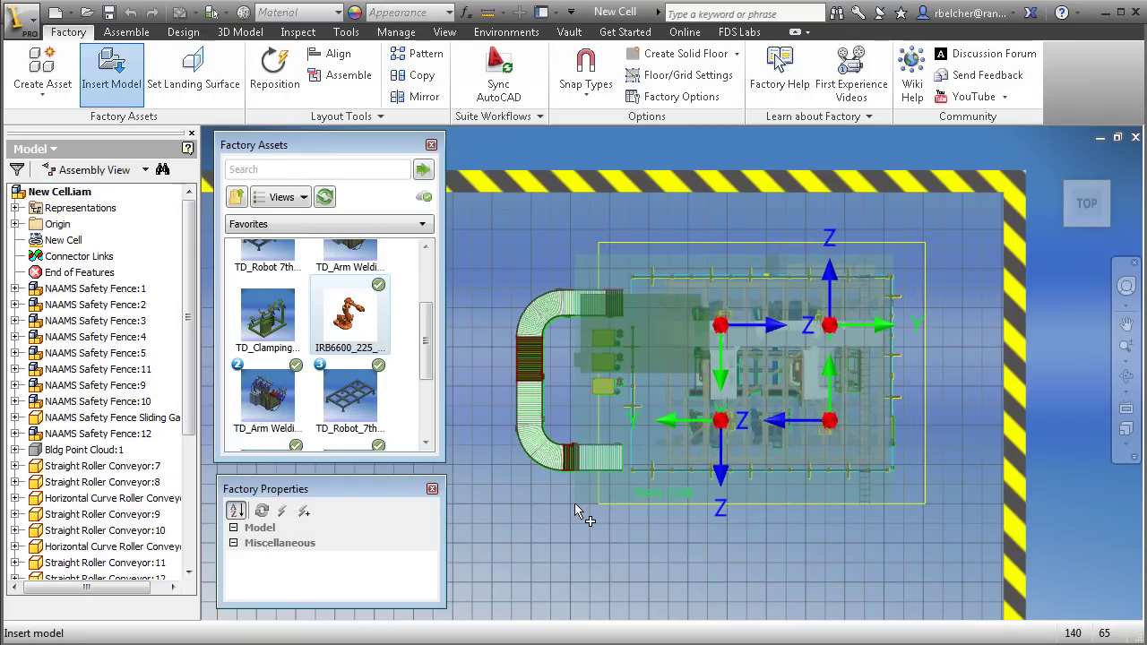
pyautogui.click(576, 508)
pyautogui.click(687, 509)
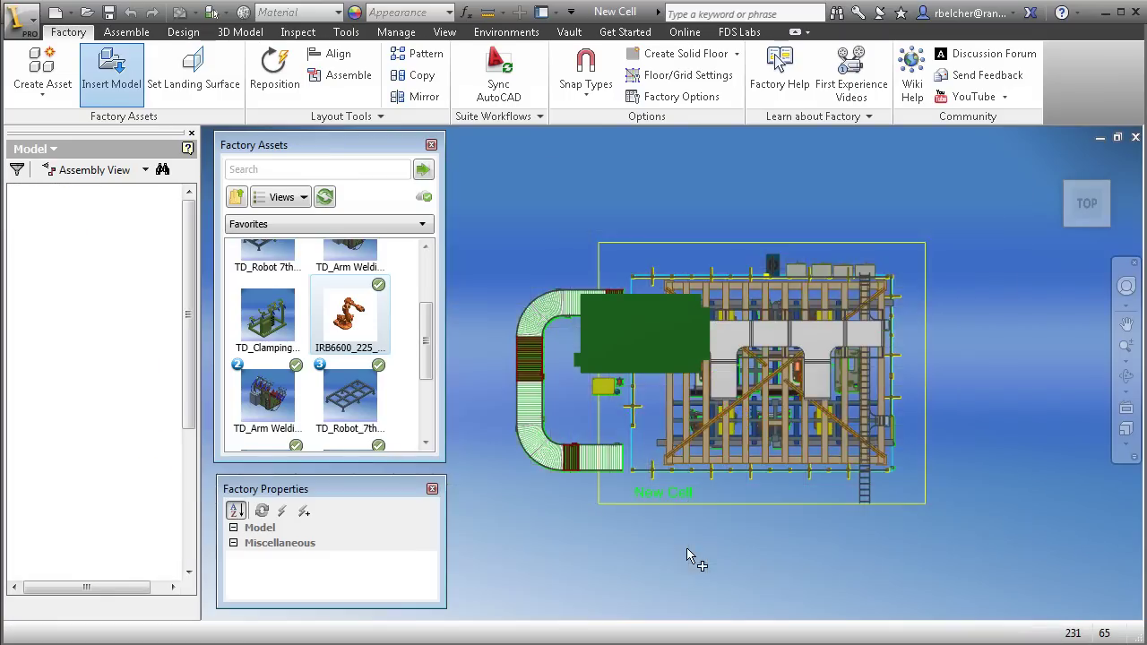
pyautogui.rightClick(542, 538)
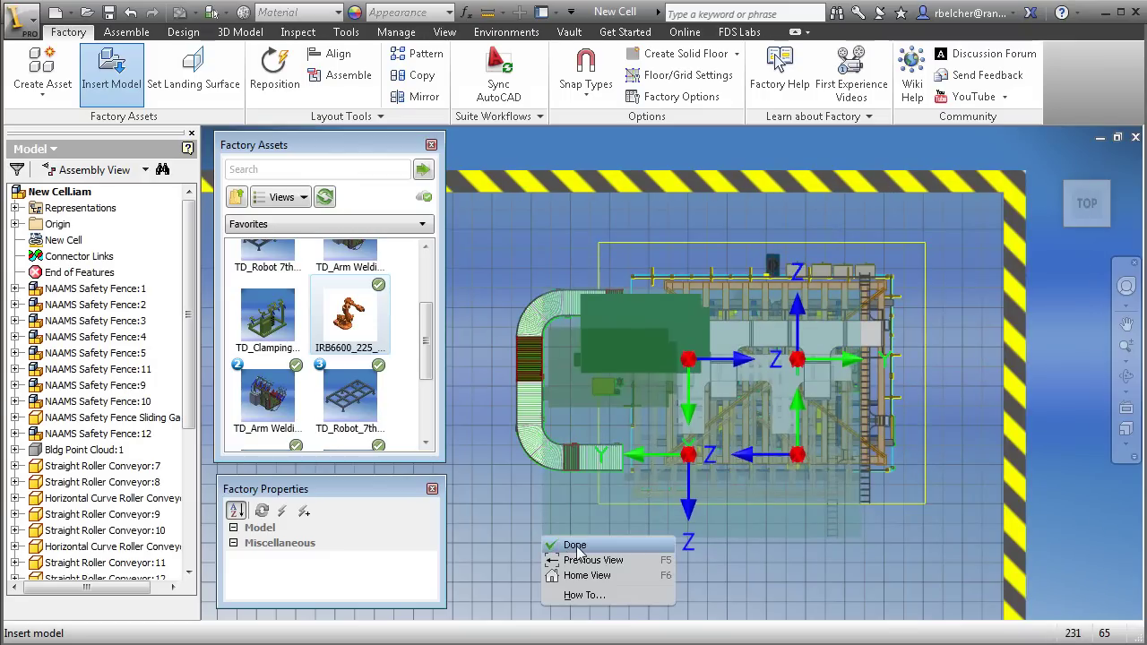
pyautogui.click(576, 544)
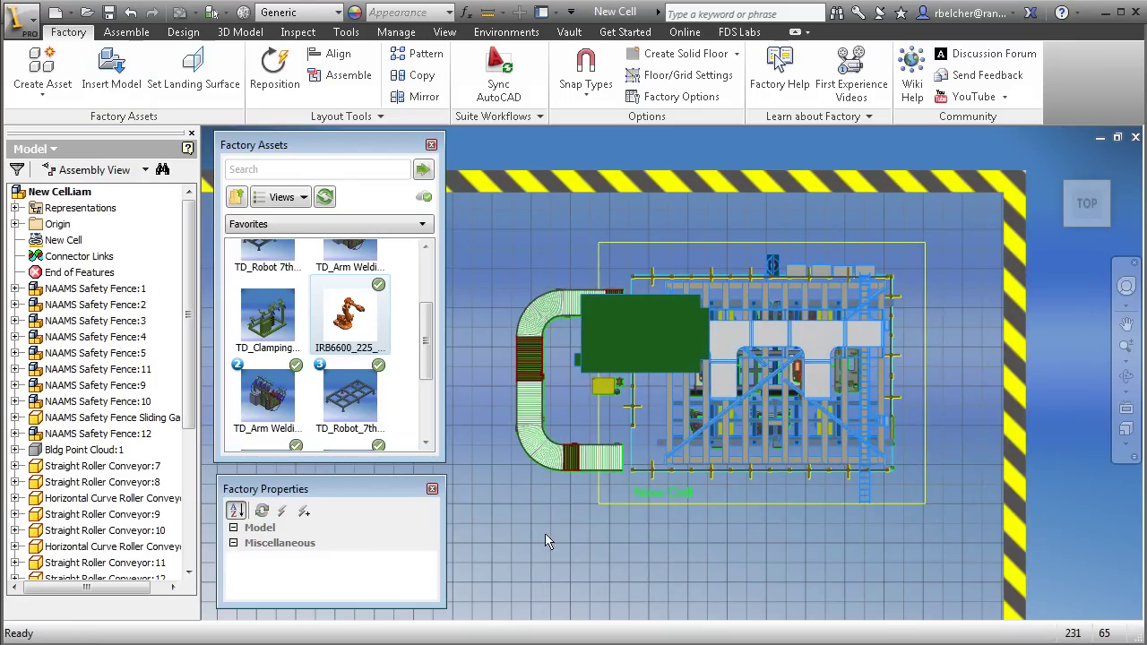
# Turn on the visibility of the Bldg Point Cloud component around the New Cell layout.
pyautogui.keyDown('shift'); pyautogui.moveTo(578, 556); pyautogui.dragTo(721, 322, button='middle'); pyautogui.keyUp('shift')
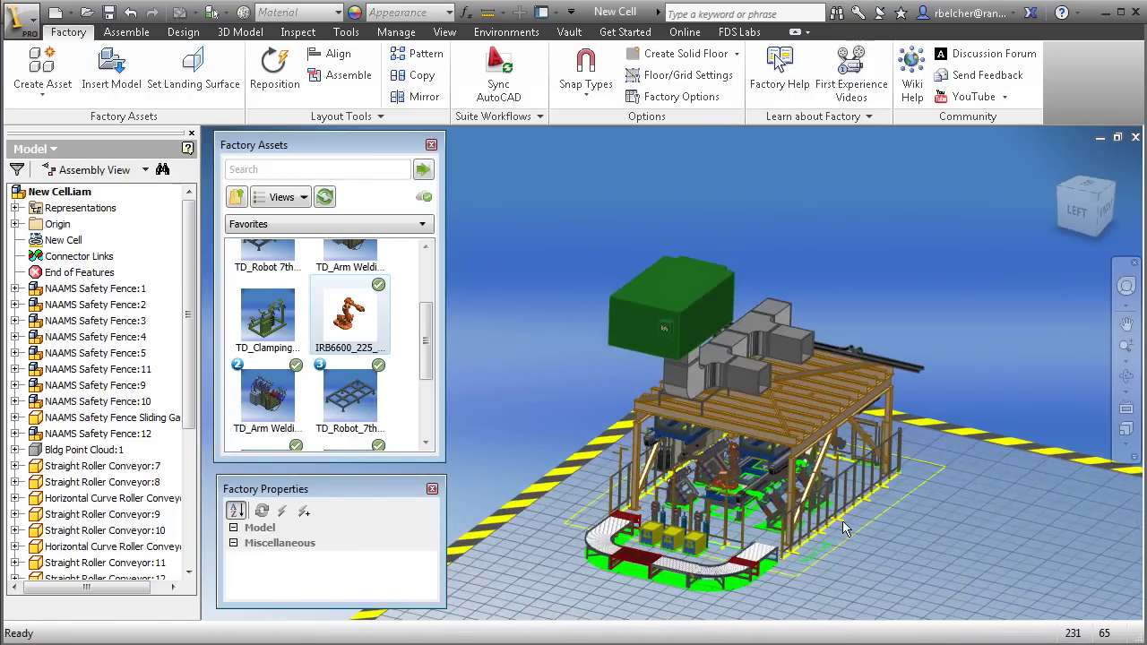
pyautogui.scroll(5, 883, 493)
pyautogui.scroll(-4, 882, 493)
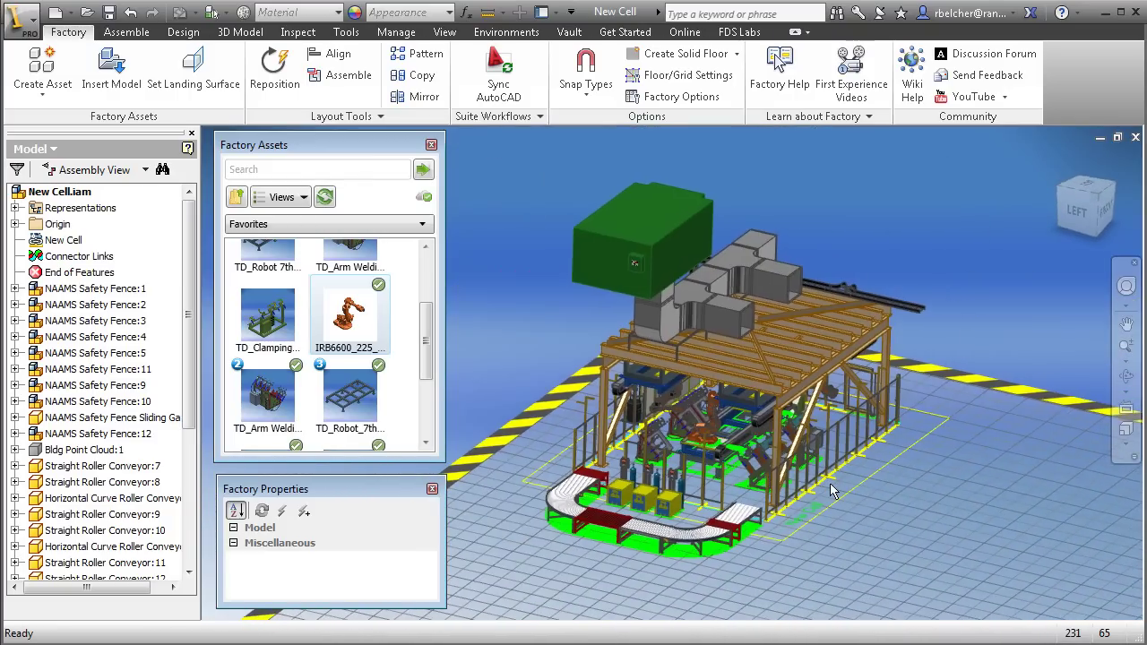
pyautogui.scroll(4, 832, 491)
pyautogui.moveTo(837, 489)
pyautogui.mouseDown(button='middle')
pyautogui.moveTo(914, 511)
pyautogui.moveTo(848, 509)
pyautogui.mouseUp(button='middle')
pyautogui.scroll(-4, 914, 542)
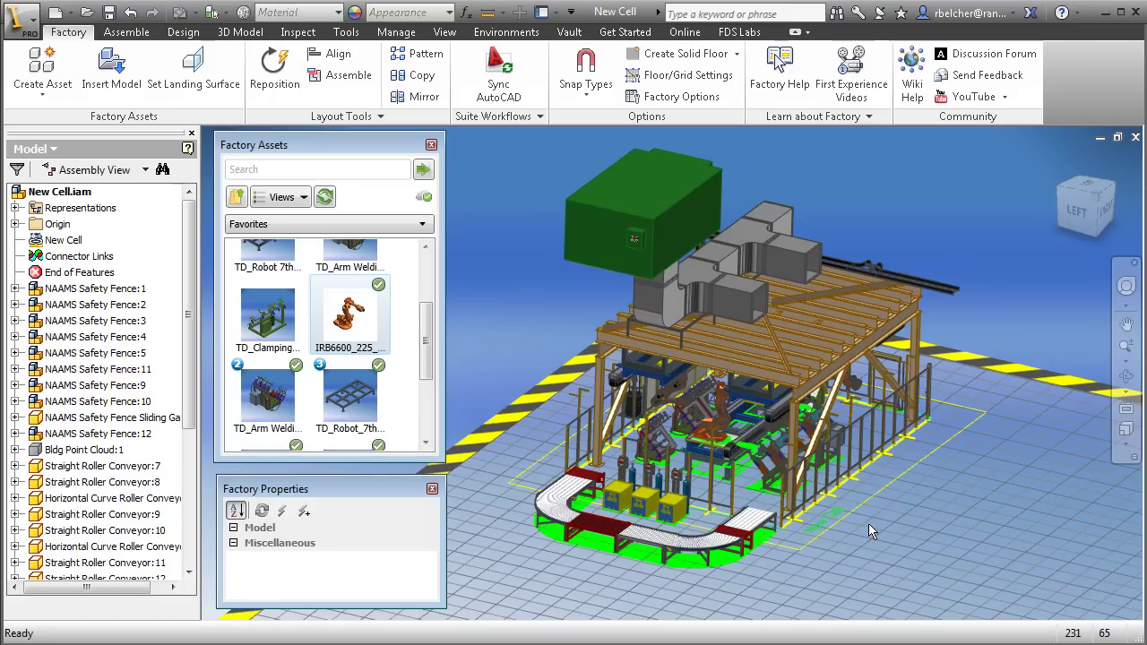
pyautogui.rightClick(93, 457)
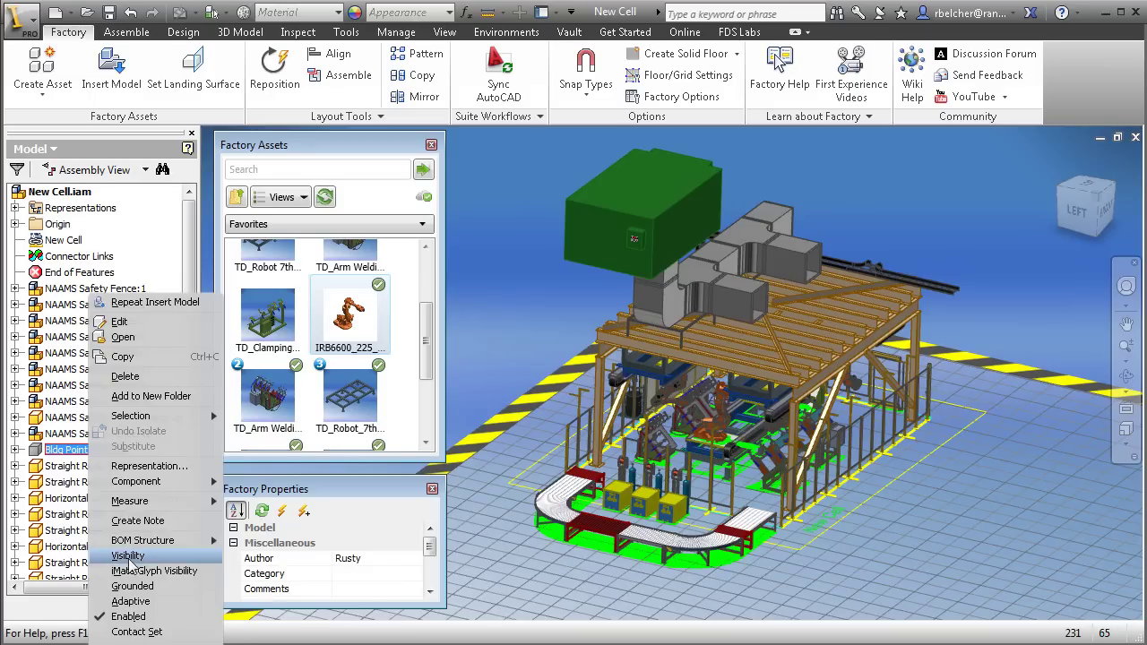
pyautogui.click(128, 557)
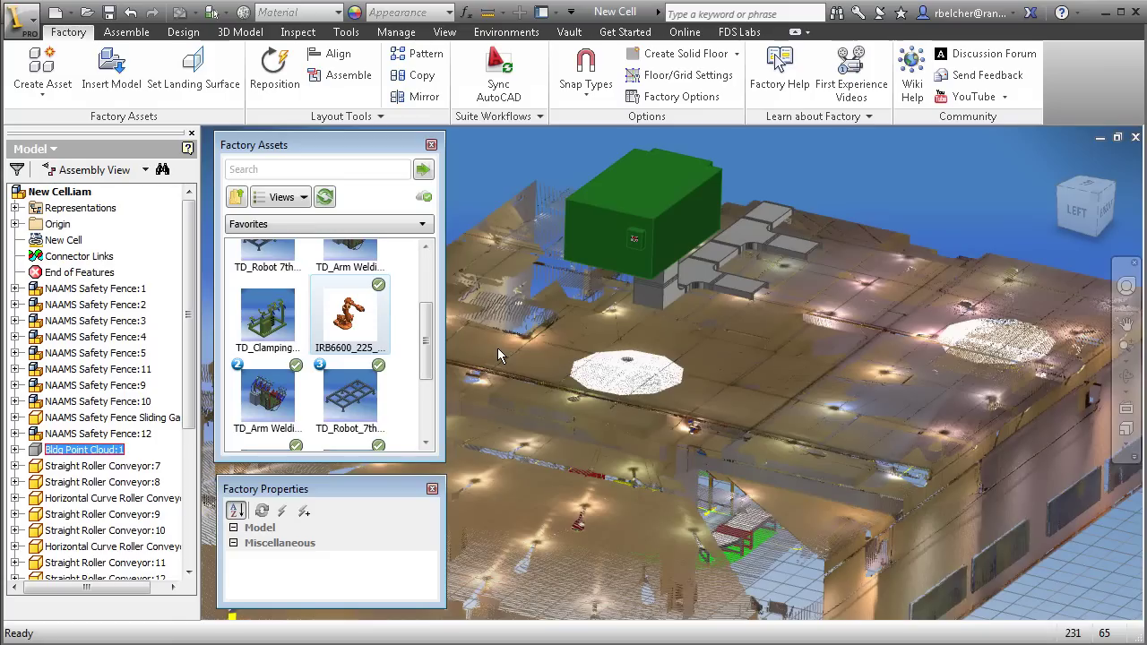
# Switch to perspective projection and examine the welding cell from floor level inside the scanned building.
pyautogui.click(1131, 452)
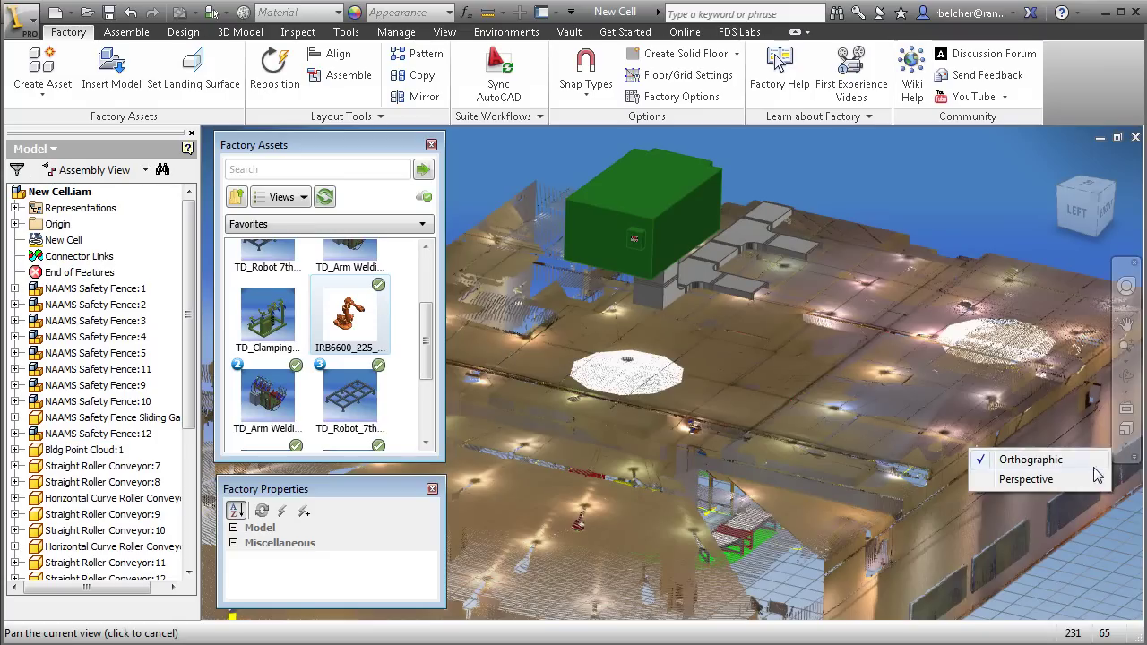
pyautogui.click(1044, 476)
pyautogui.keyDown('shift'); pyautogui.moveTo(827, 453); pyautogui.dragTo(811, 392, button='middle'); pyautogui.keyUp('shift')
pyautogui.scroll(2, 868, 437)
pyautogui.moveTo(868, 437); pyautogui.dragTo(788, 427, button='middle')
pyautogui.scroll(4, 796, 407)
pyautogui.click(787, 427)
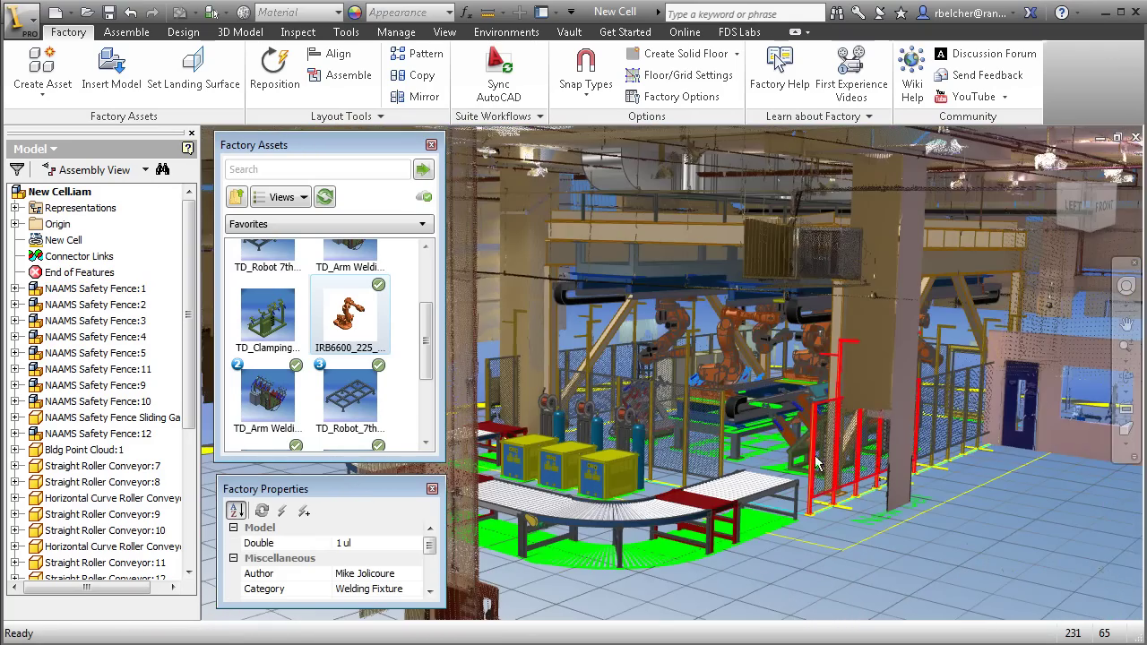
pyautogui.keyDown('shift'); pyautogui.moveTo(841, 493); pyautogui.dragTo(829, 451, button='middle'); pyautogui.keyUp('shift')
pyautogui.scroll(3, 860, 421)
pyautogui.scroll(-3, 825, 422)
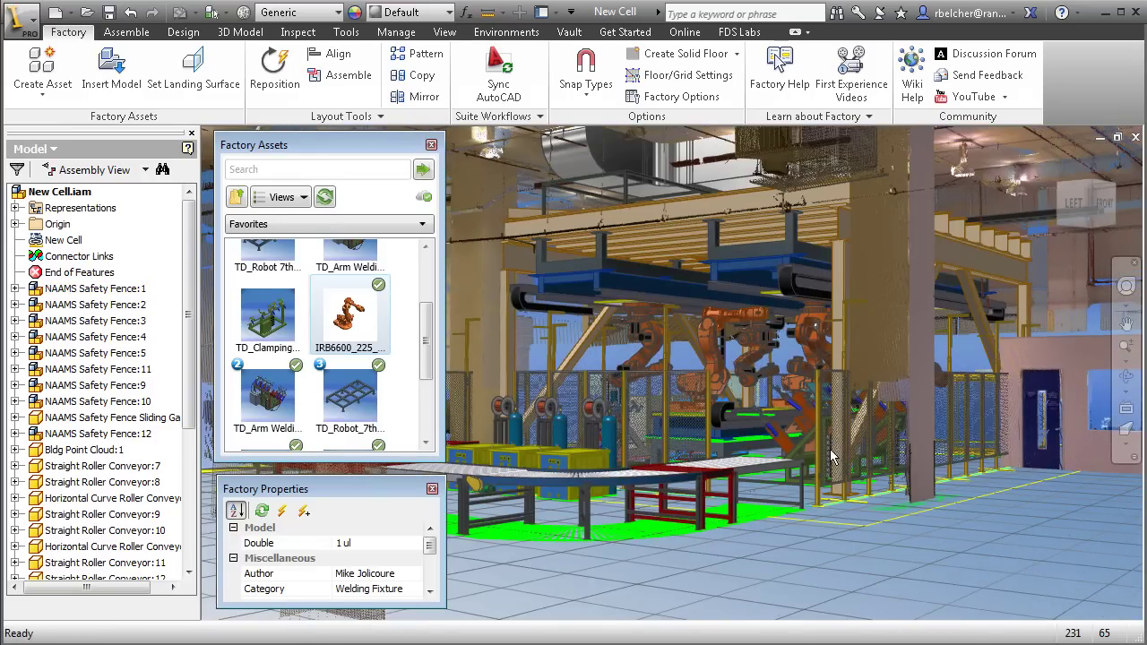
pyautogui.moveTo(831, 455)
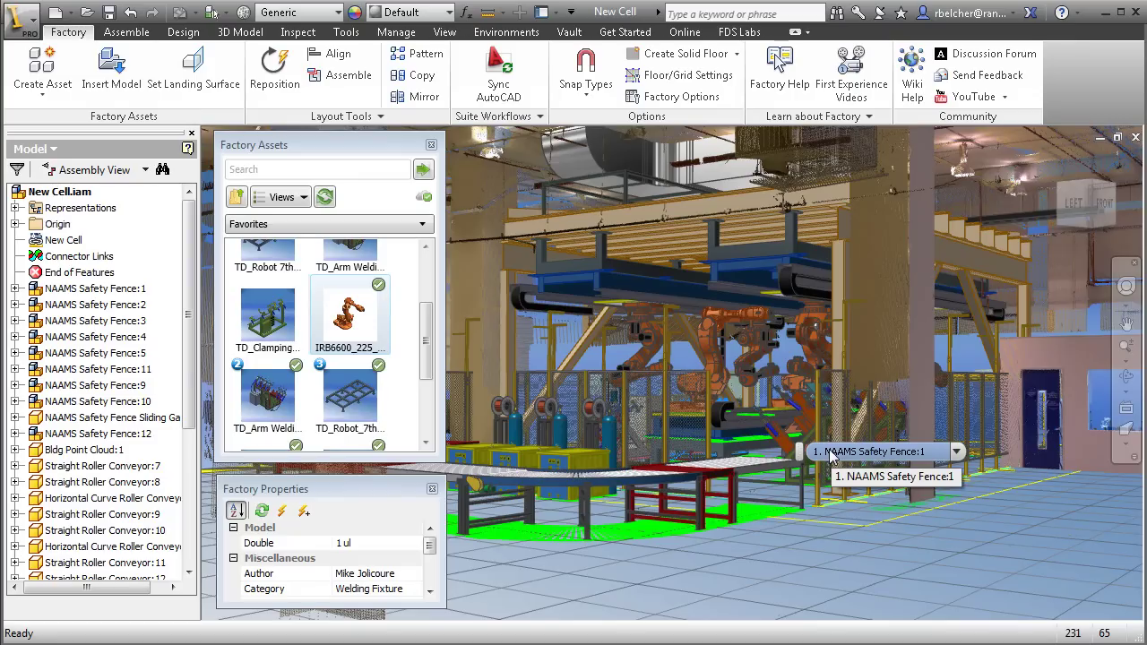
pyautogui.keyDown('shift'); pyautogui.moveTo(744, 500); pyautogui.dragTo(663, 495, button='middle'); pyautogui.keyUp('shift')
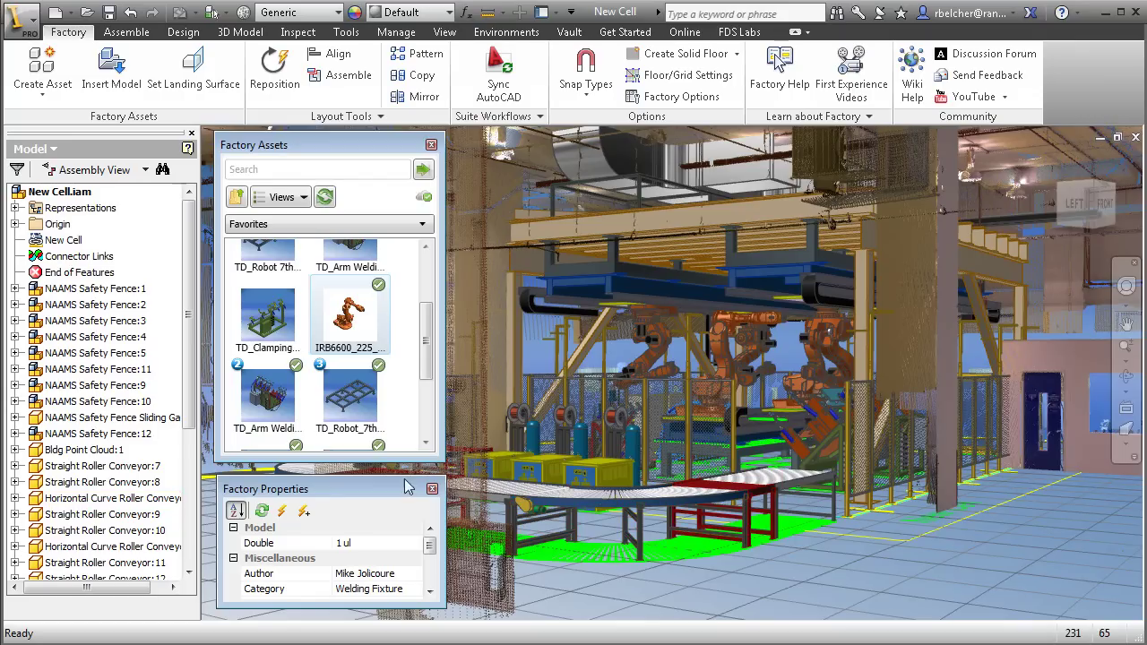
# Hide the Bldg Point Cloud component and return to an orthographic isometric view of the whole cell.
pyautogui.click(68, 452)
pyautogui.rightClick(68, 453)
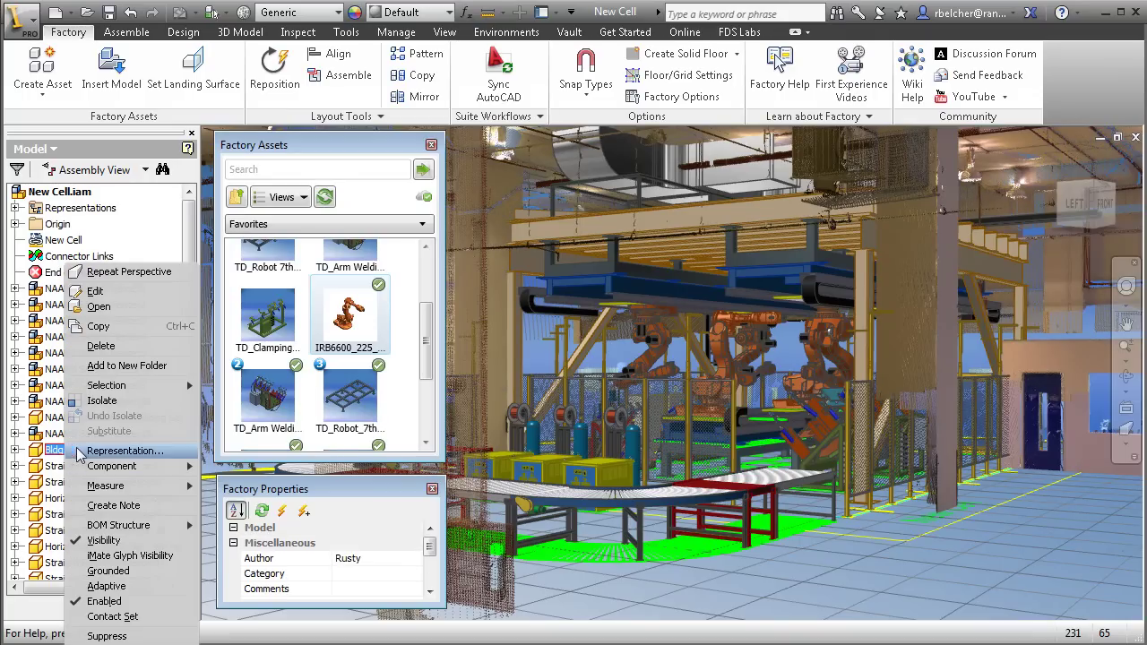
pyautogui.click(123, 542)
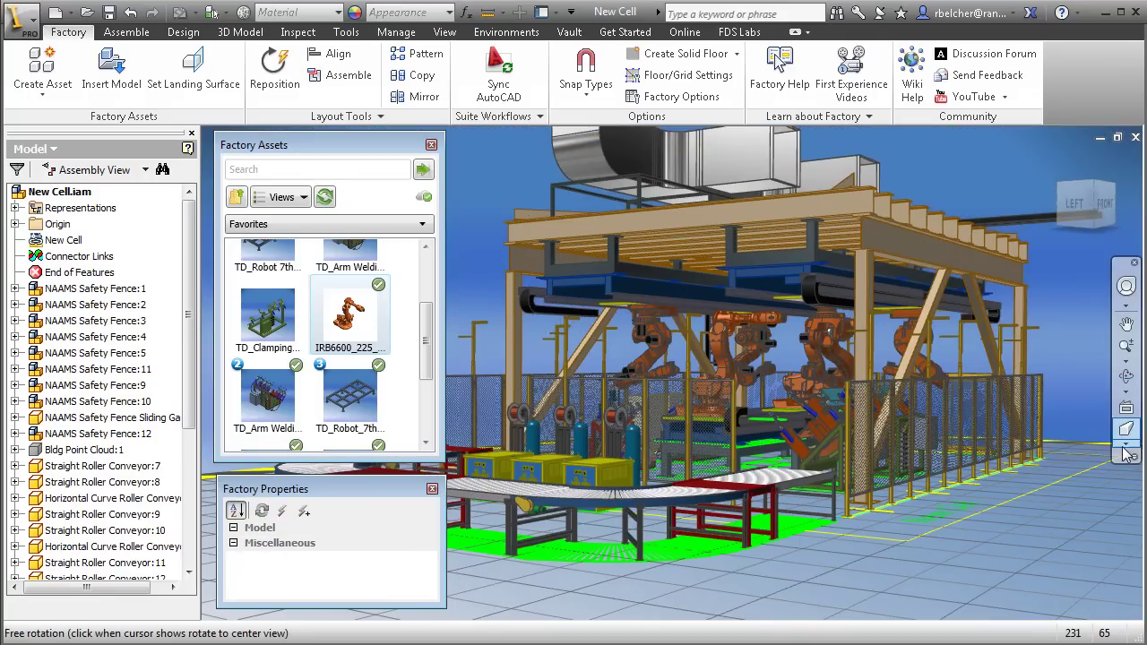
pyautogui.click(1126, 450)
pyautogui.click(1030, 460)
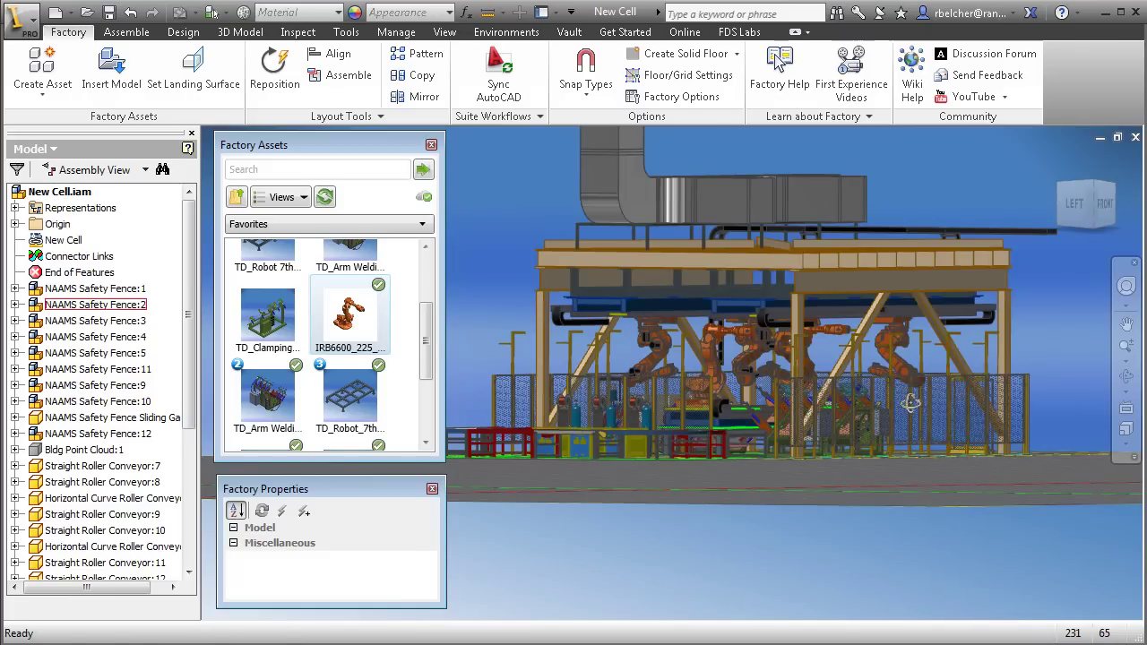
pyautogui.press('F6')
pyautogui.click(1086, 190)
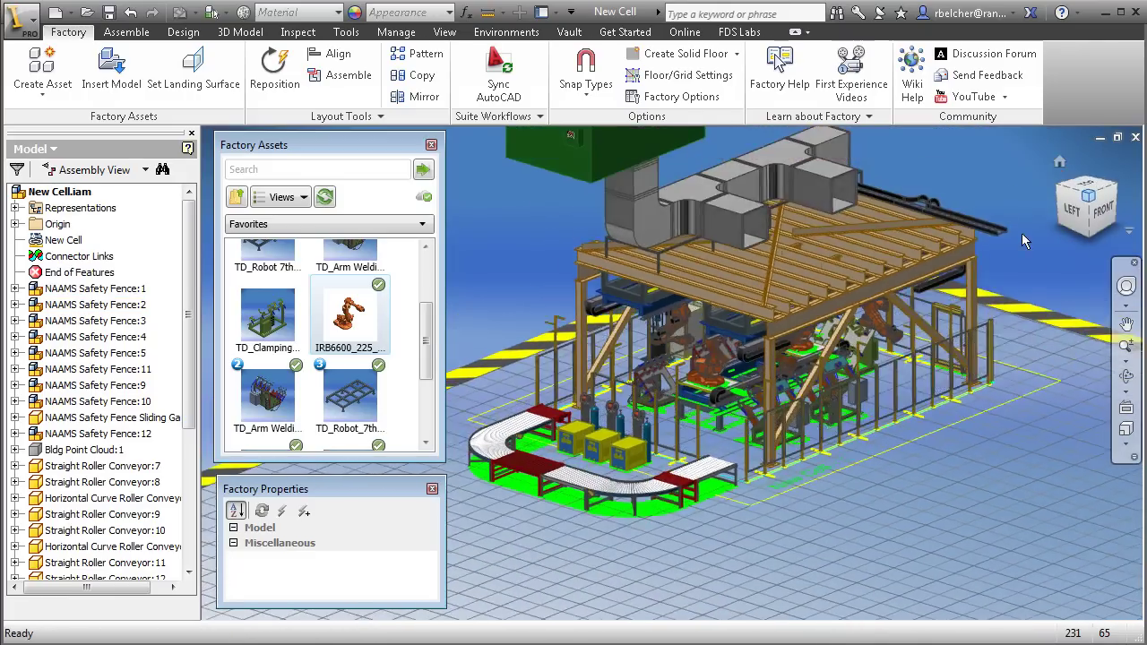
pyautogui.scroll(3, 830, 505)
pyautogui.scroll(-3, 826, 506)
pyautogui.moveTo(824, 506); pyautogui.dragTo(859, 469, button='middle')
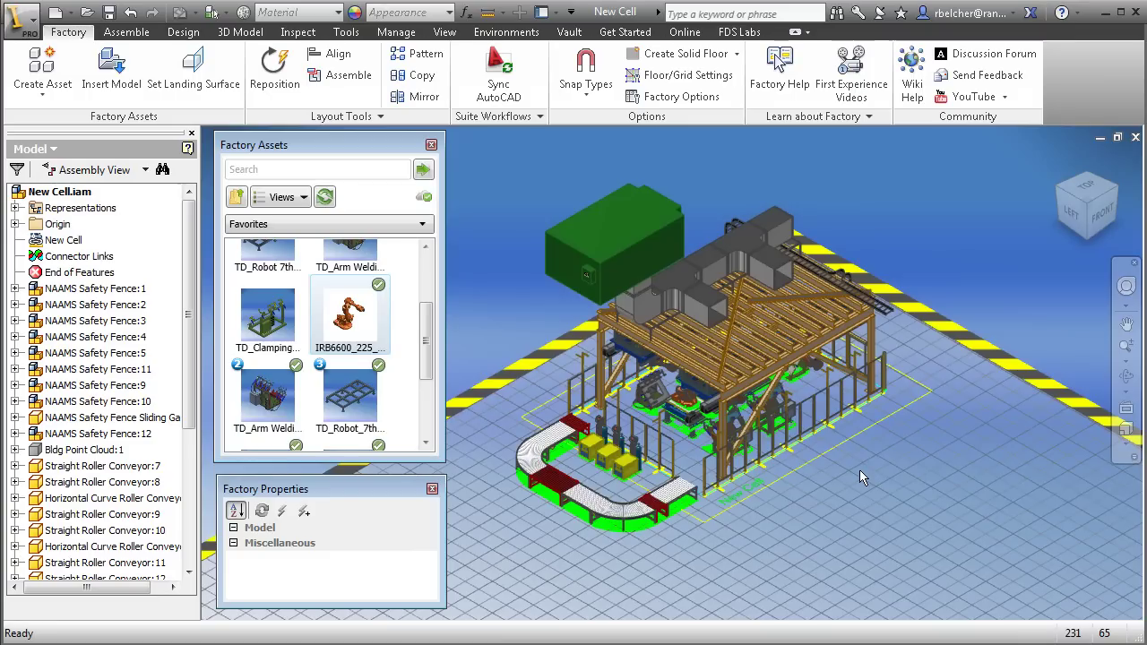
# Switch to Navisworks and open Manufacturing Facility_A from the Segment Drawings folder.
pyautogui.hotkey('alt', 'Tab')
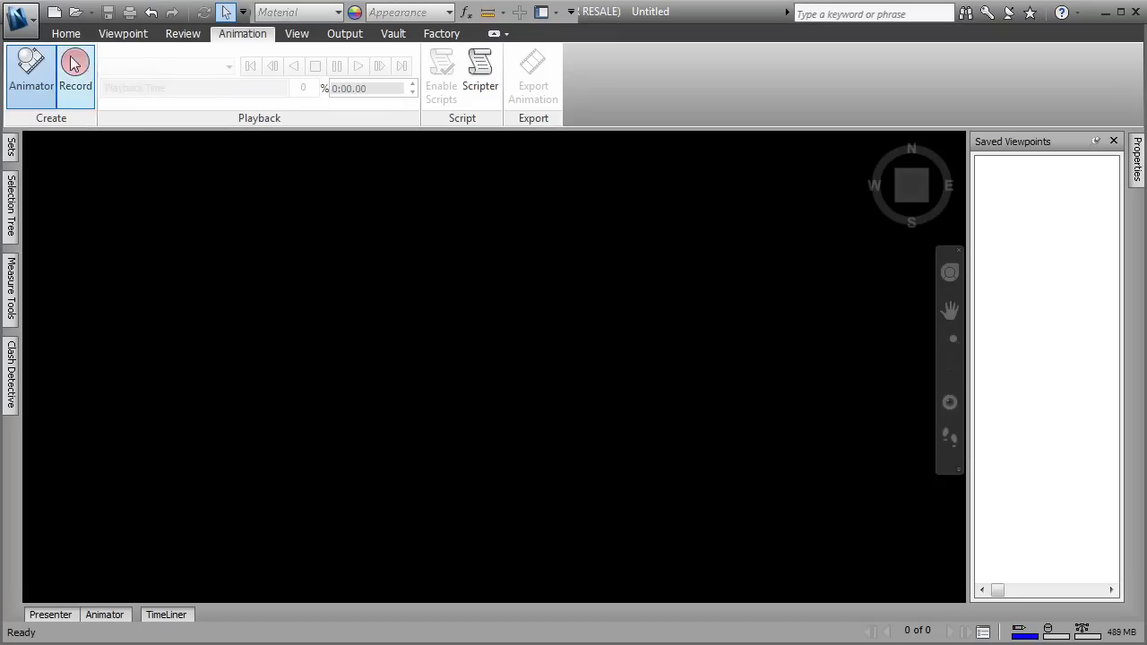
pyautogui.click(75, 15)
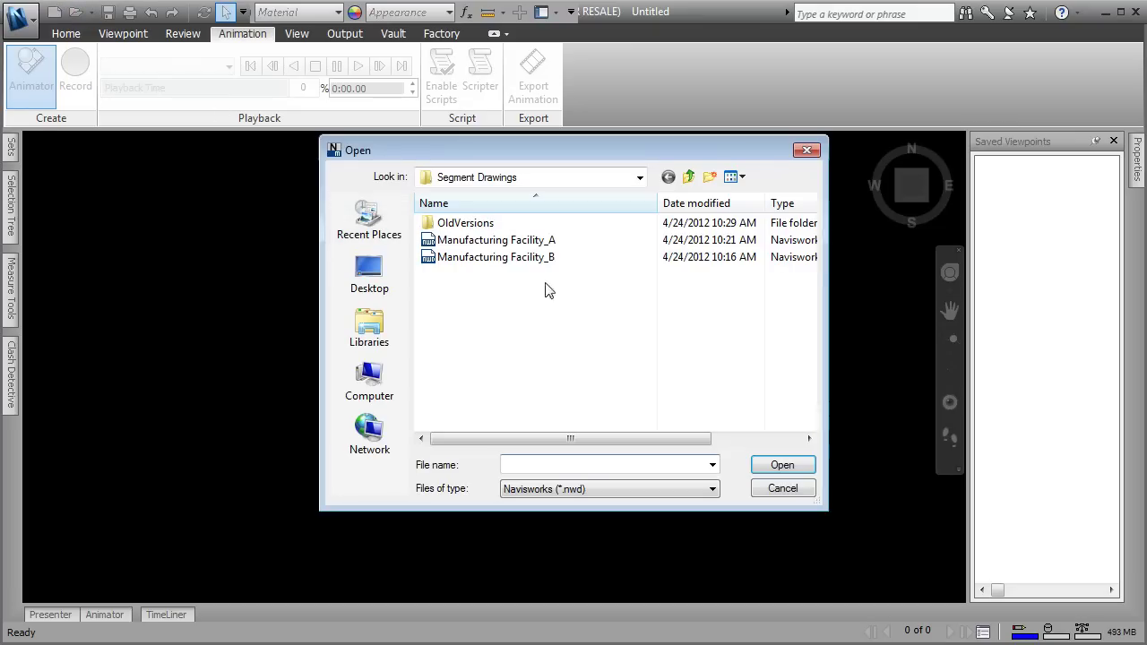
pyautogui.doubleClick(512, 240)
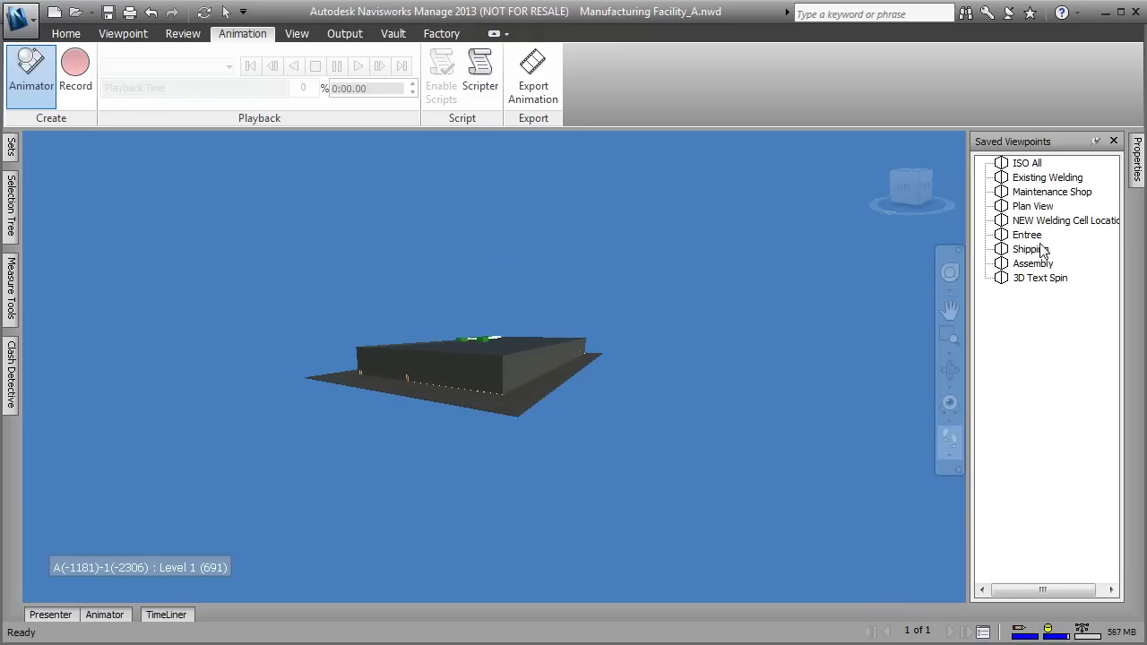
# View the saved viewpoints NEW Welding Cell Location and 3D Text Spin, and walk over to the AutoCAD and Inventor labels.
pyautogui.click(1047, 221)
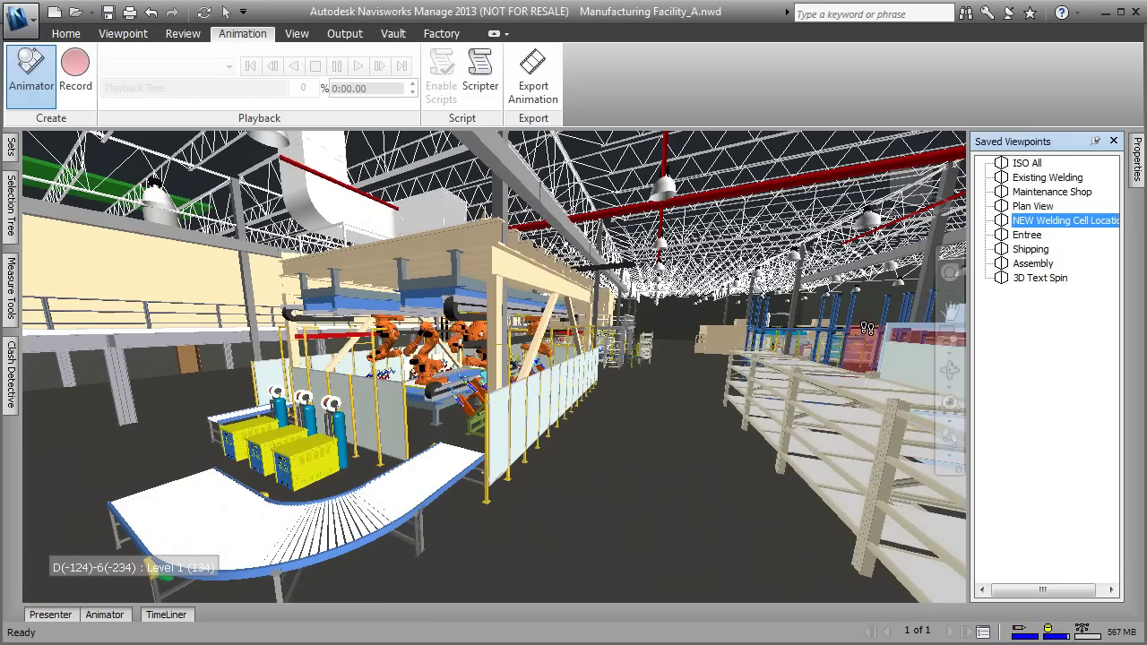
pyautogui.click(1040, 277)
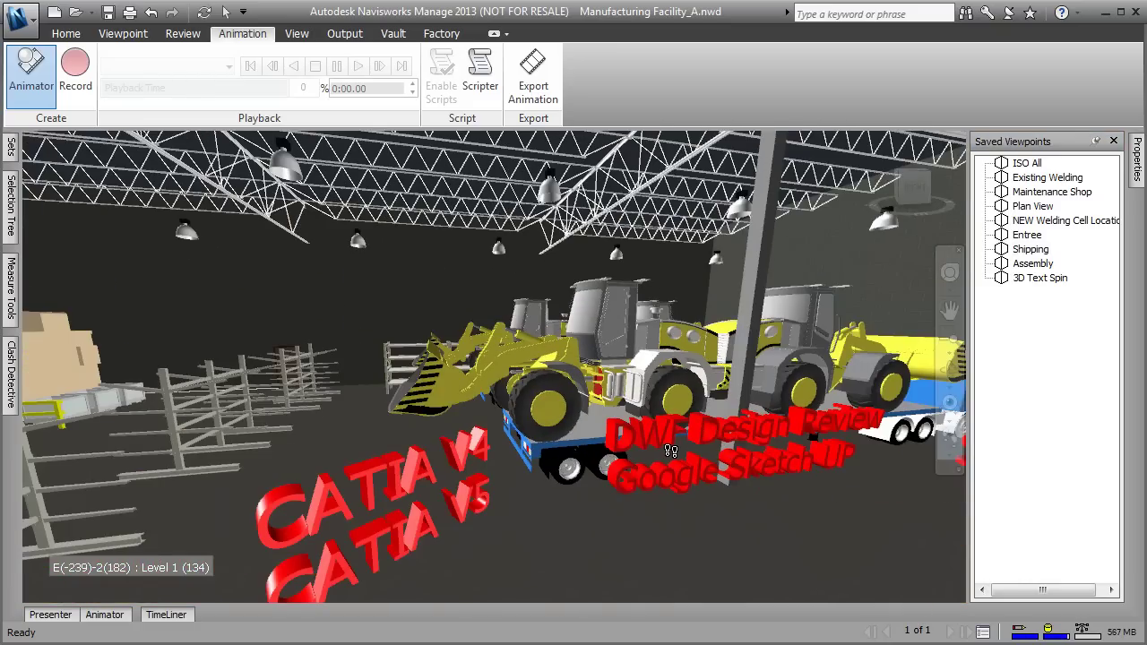
pyautogui.moveTo(670, 451); pyautogui.dragTo(446, 367)
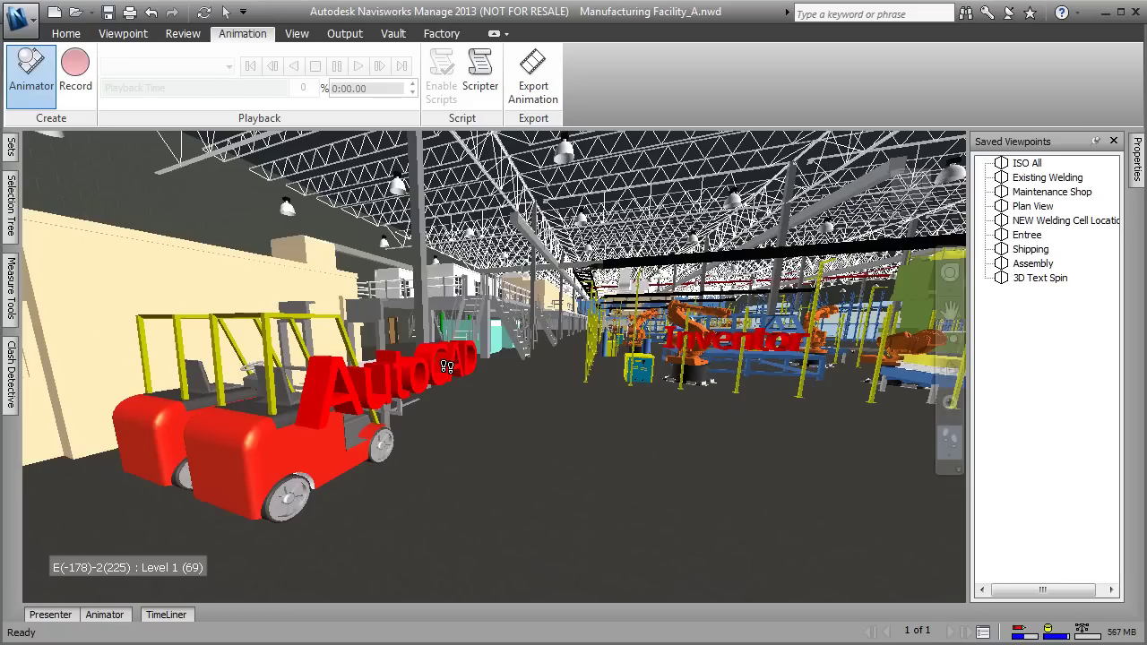
# Review the file formats that can be appended to the model, and close the Append dialog without adding a file.
pyautogui.click(74, 36)
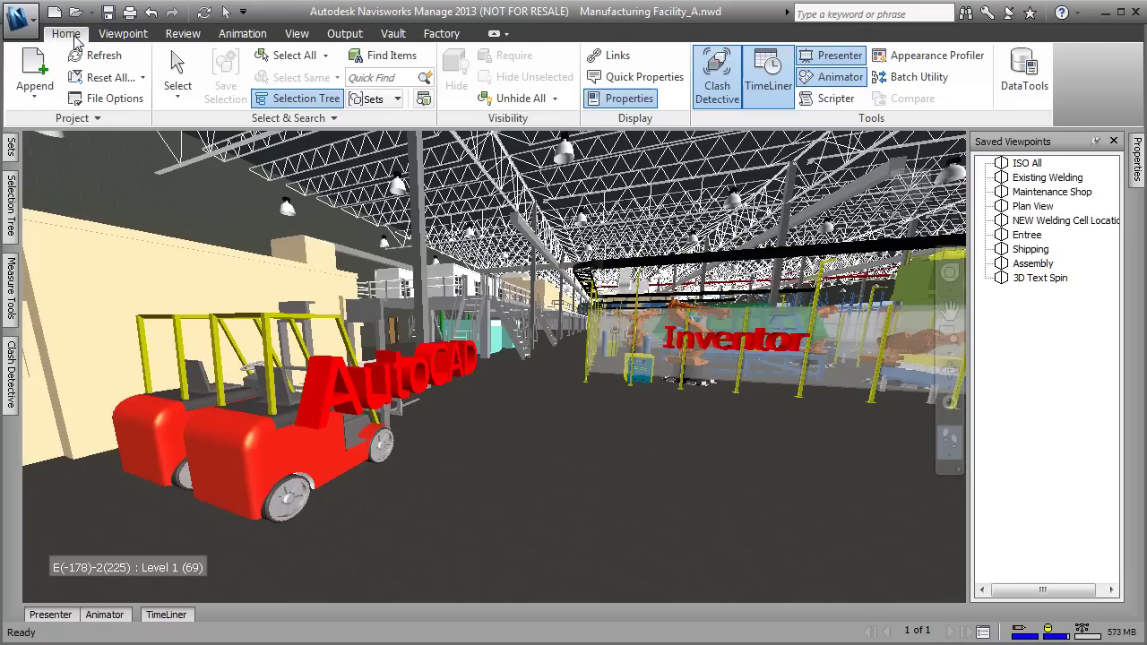
pyautogui.click(36, 70)
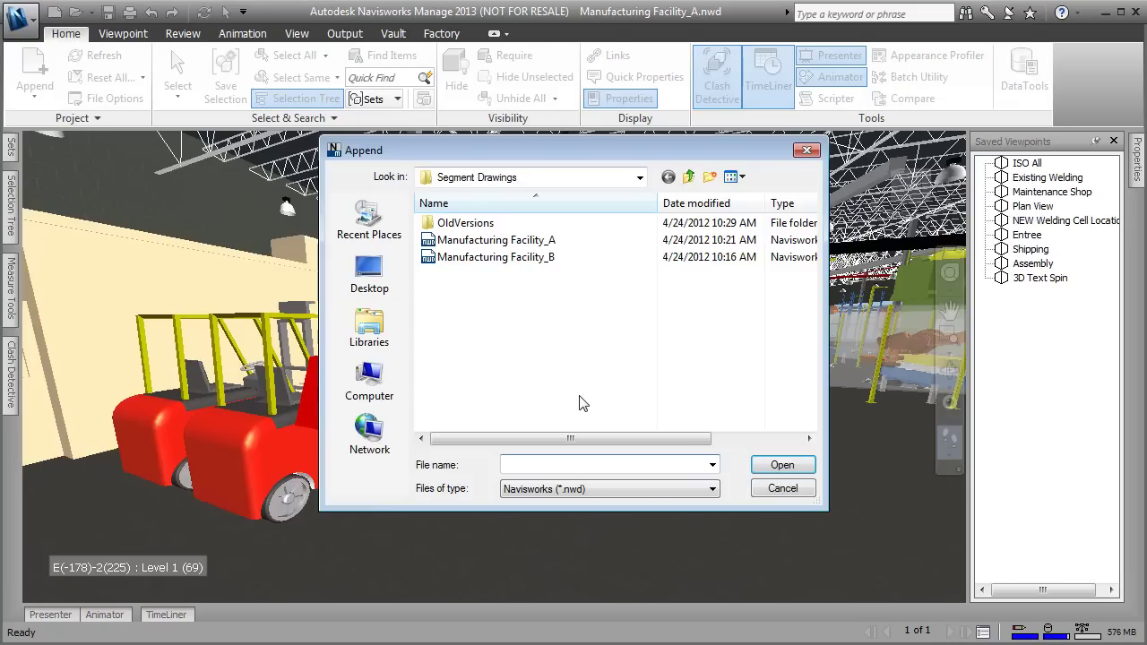
pyautogui.click(597, 491)
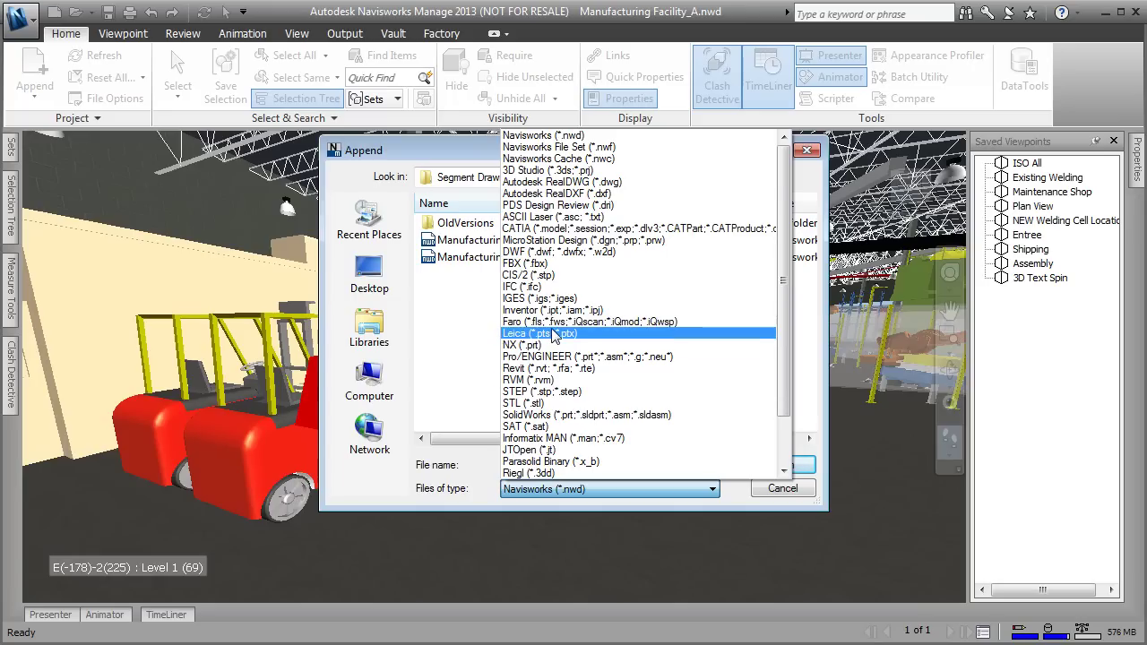
pyautogui.click(423, 144)
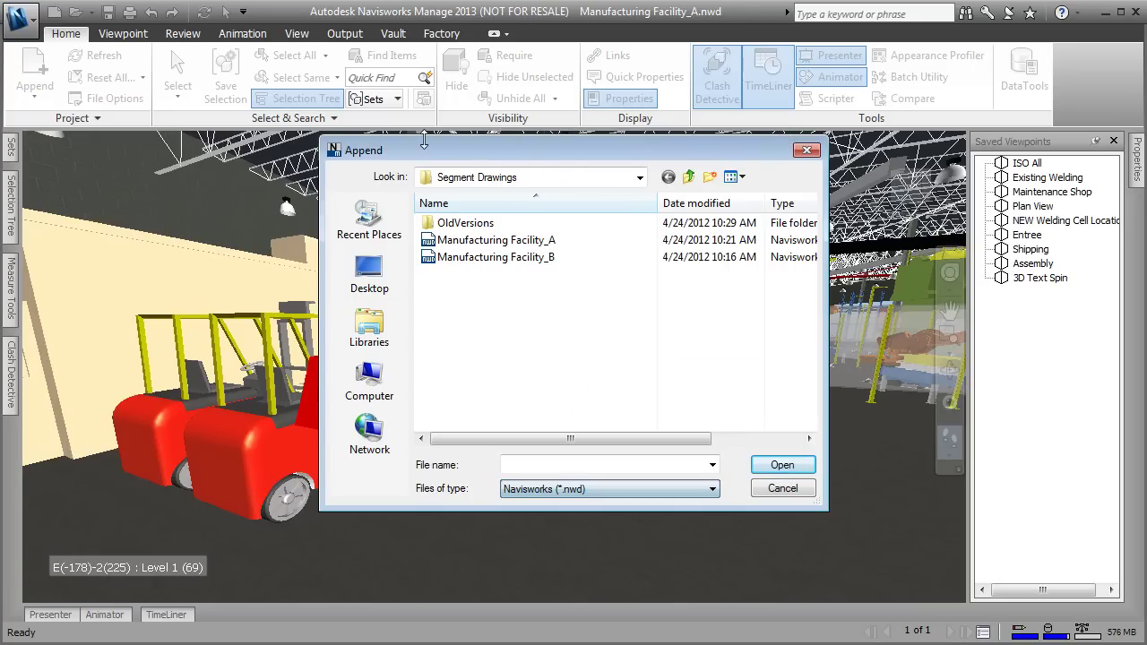
pyautogui.click(806, 150)
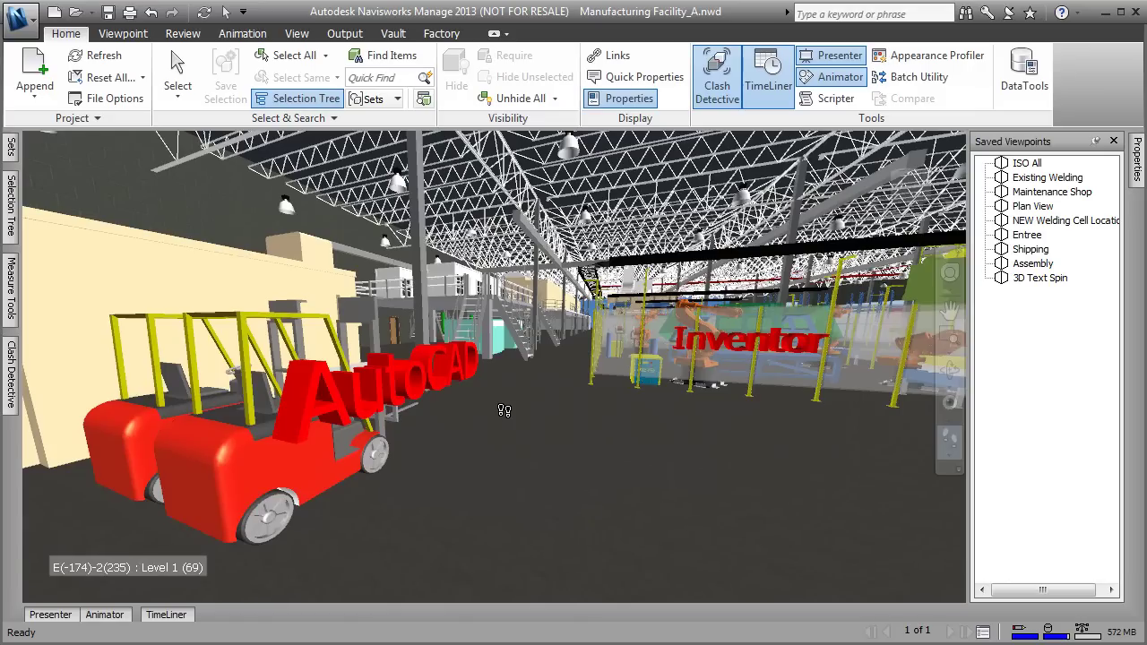
# Walk through the facility past the 3D format labels to the ductwork and sprinkler pipe above the new welding cell.
pyautogui.moveTo(504, 410); pyautogui.dragTo(345, 366)
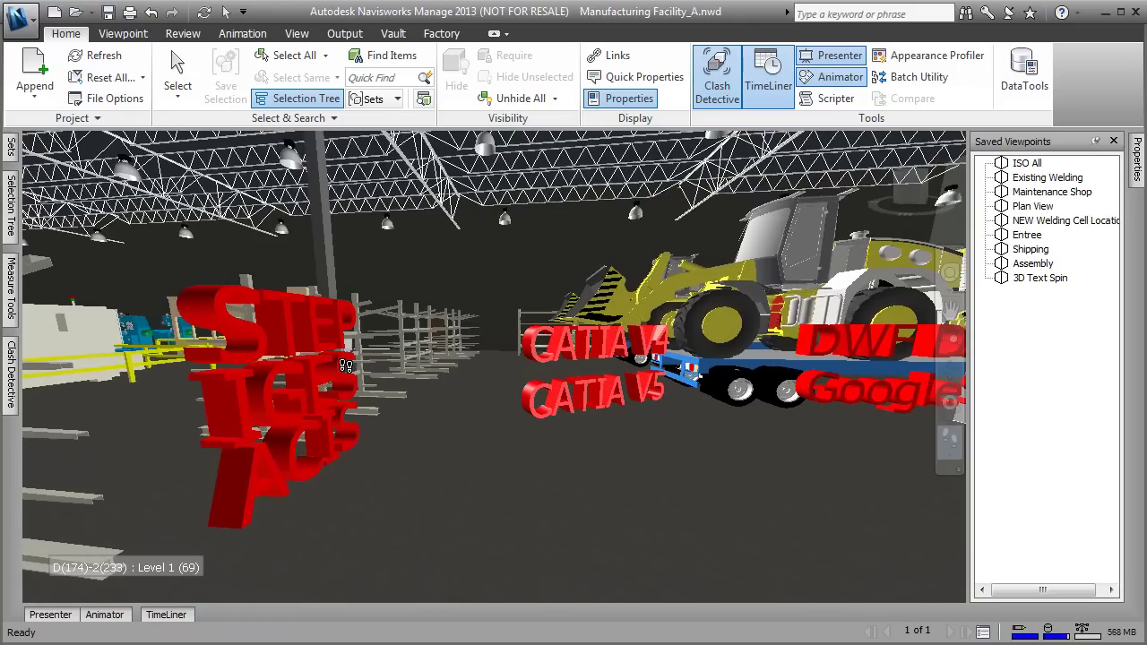
pyautogui.moveTo(530, 410); pyautogui.dragTo(759, 400, button='middle')
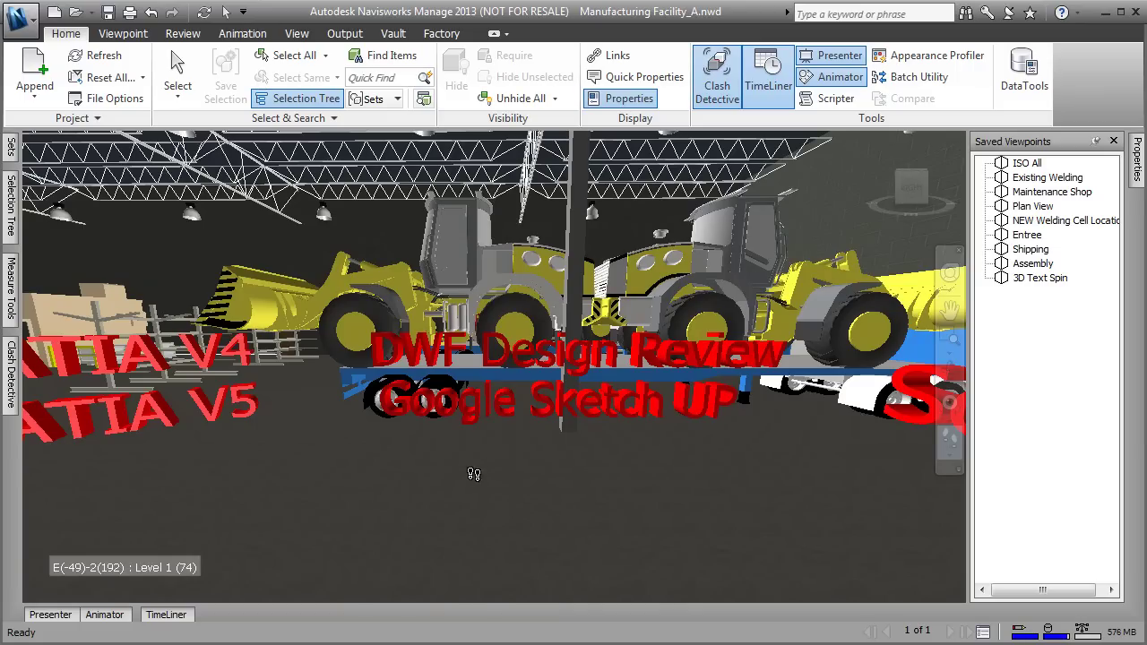
pyautogui.moveTo(527, 476); pyautogui.dragTo(202, 356)
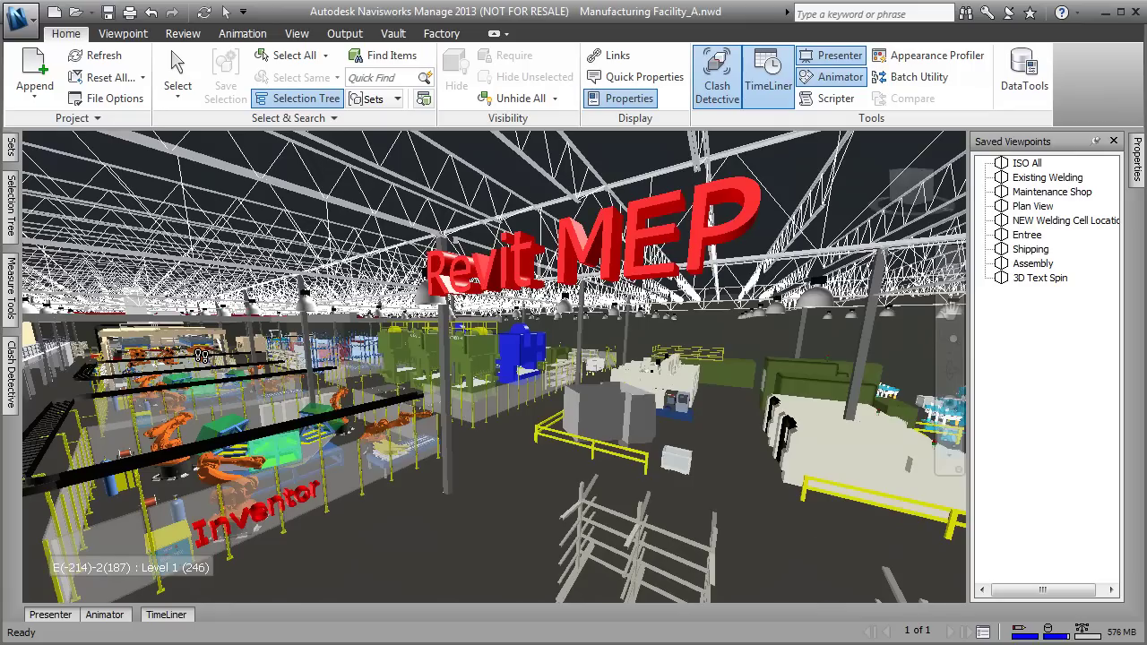
pyautogui.moveTo(201, 356); pyautogui.dragTo(498, 353)
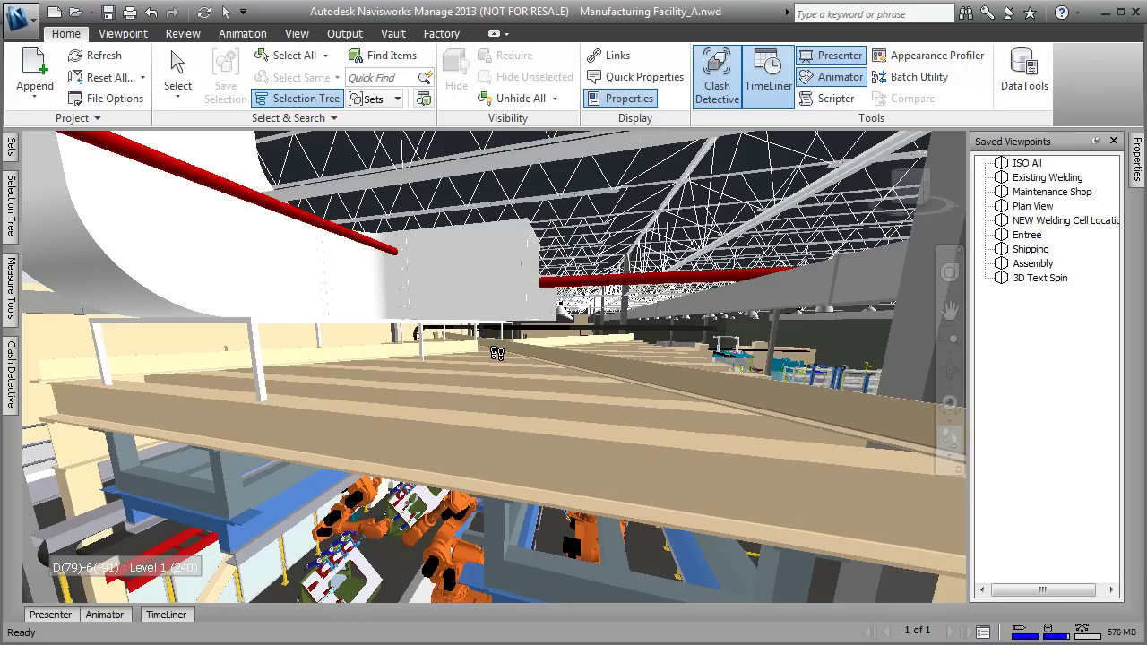
pyautogui.moveTo(579, 389); pyautogui.dragTo(314, 382)
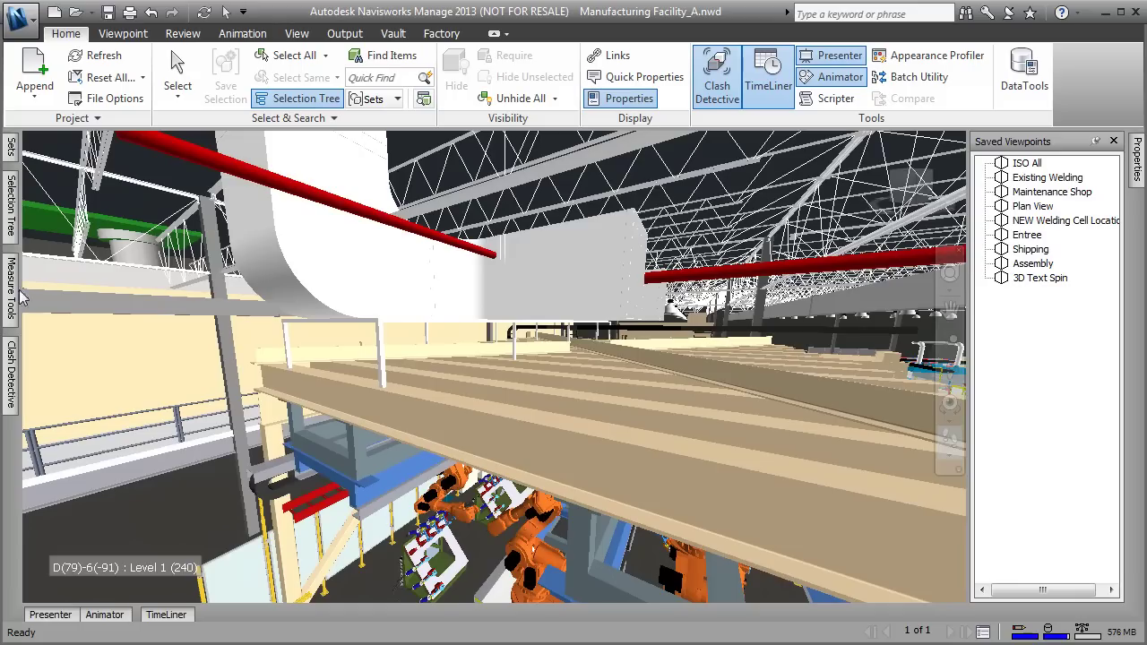
# Inspect the selections and results of clash Test 1 in Clash Detective, and view Clash1 in the model.
pyautogui.click(12, 368)
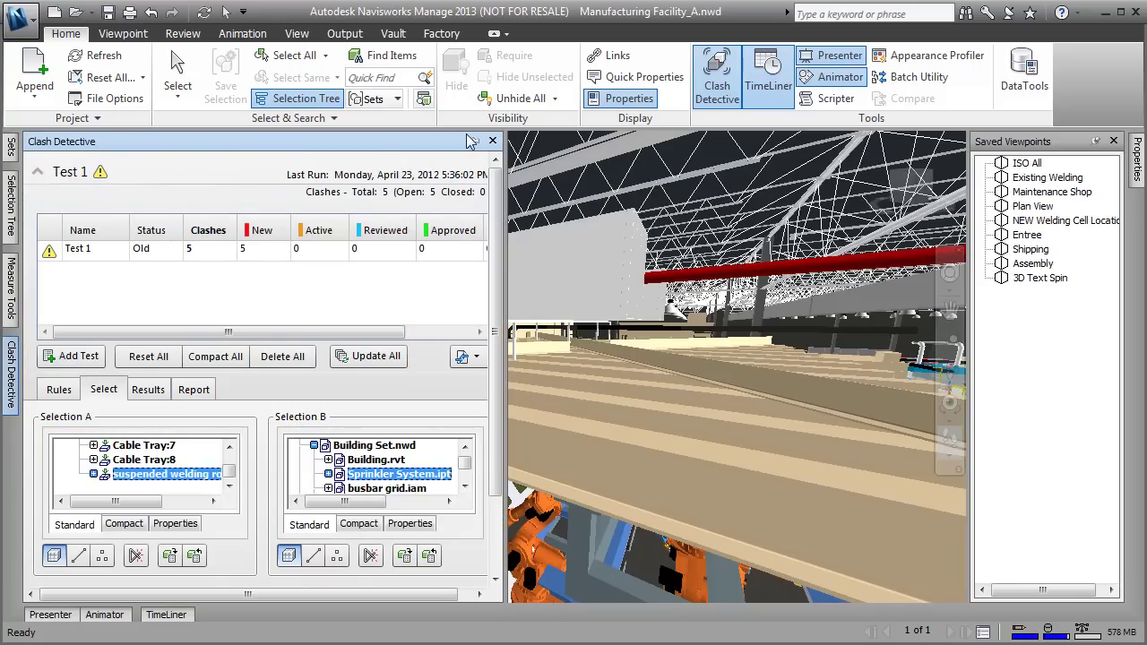
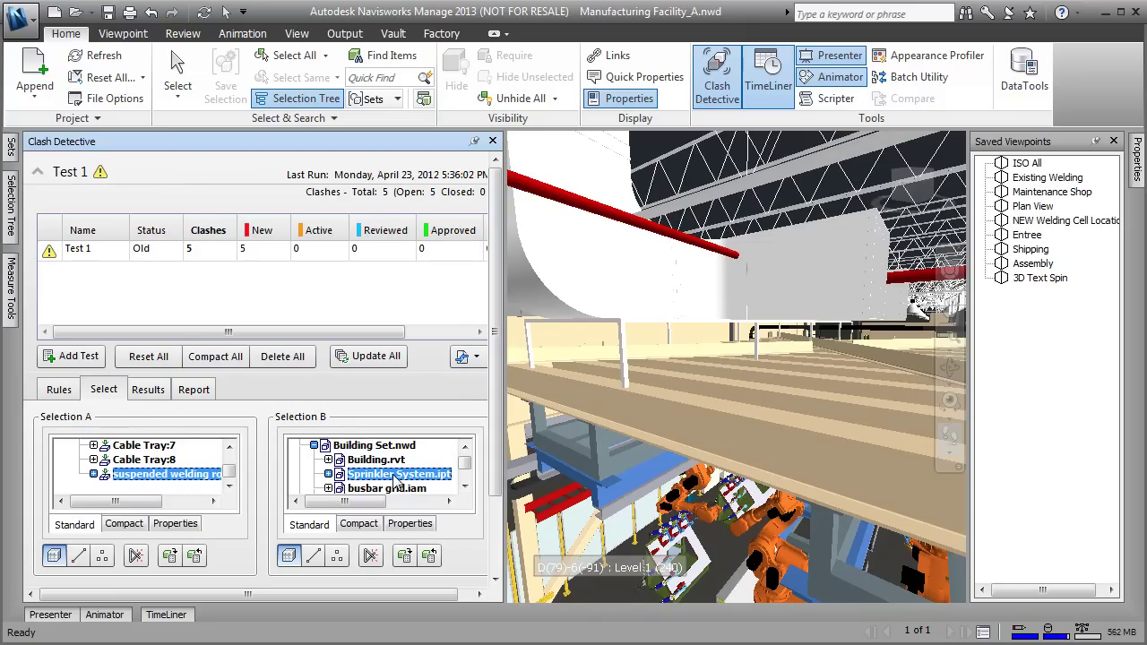
pyautogui.click(148, 391)
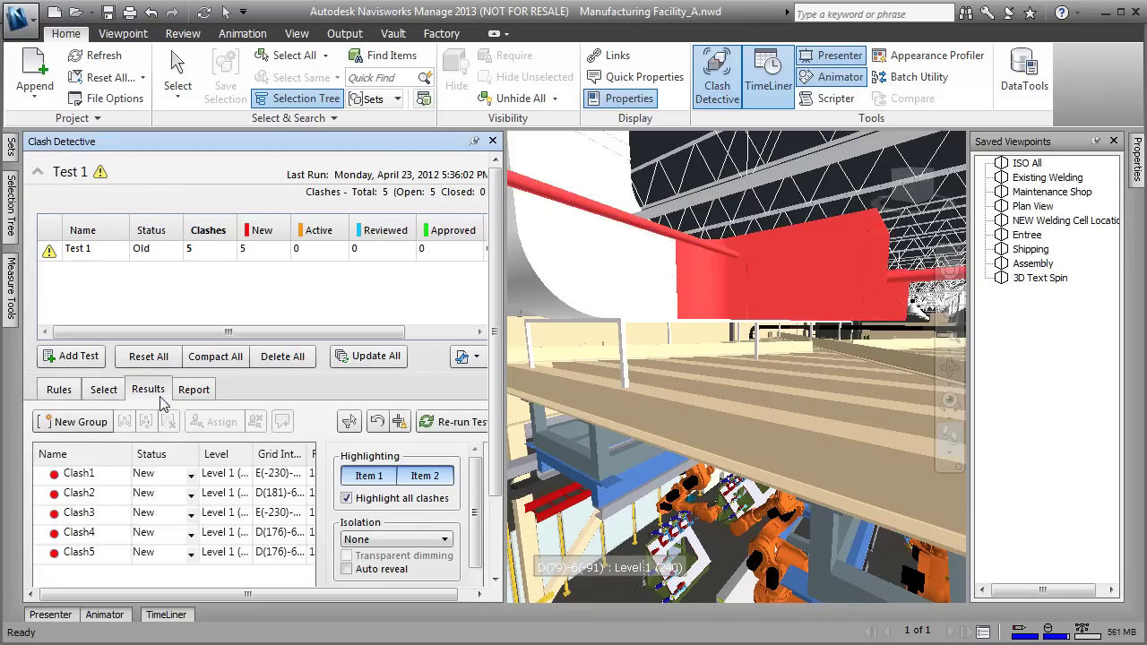
pyautogui.click(80, 475)
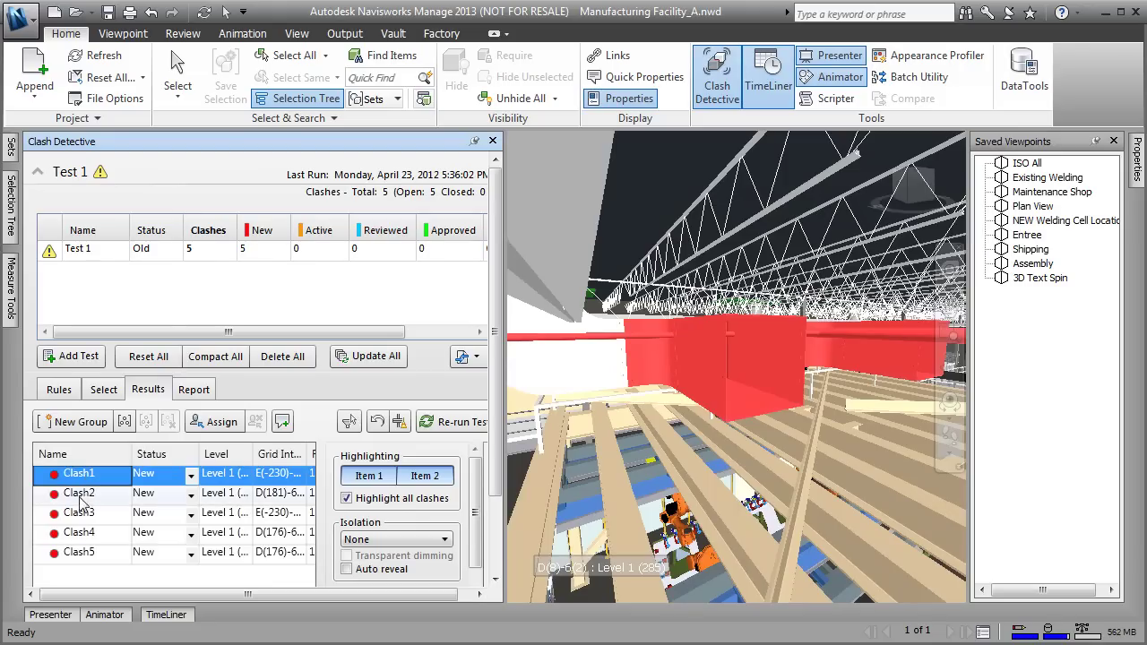
# View Clash2, Clash3 and Clash1 of Test 1 in the model, and review which items the test compares.
pyautogui.click(81, 498)
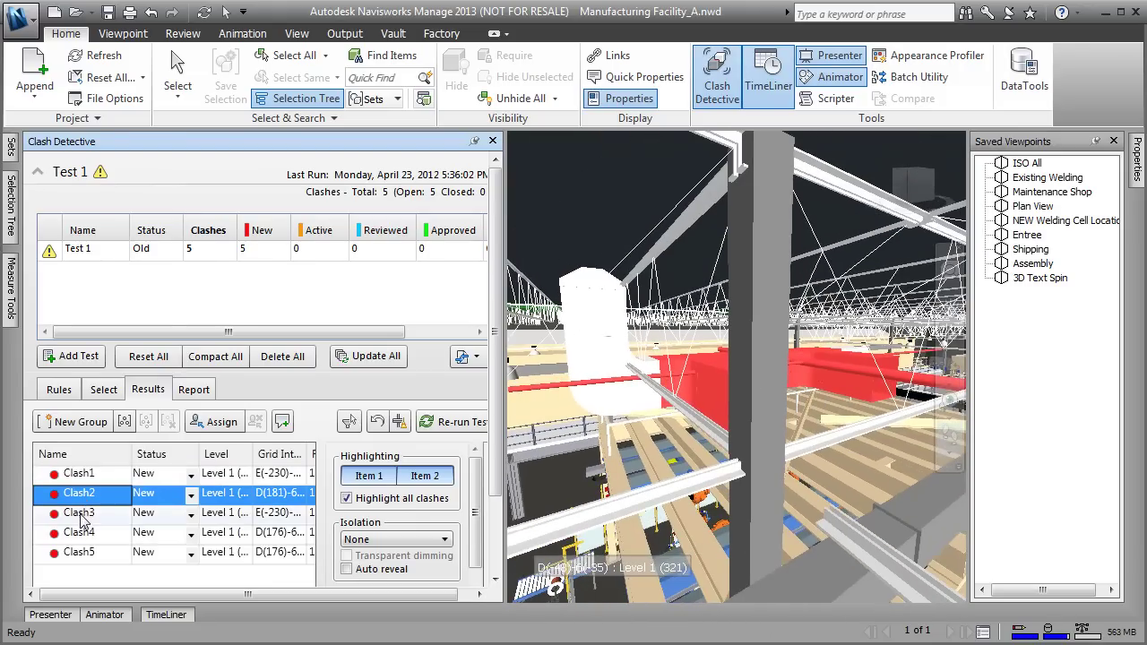
pyautogui.click(81, 516)
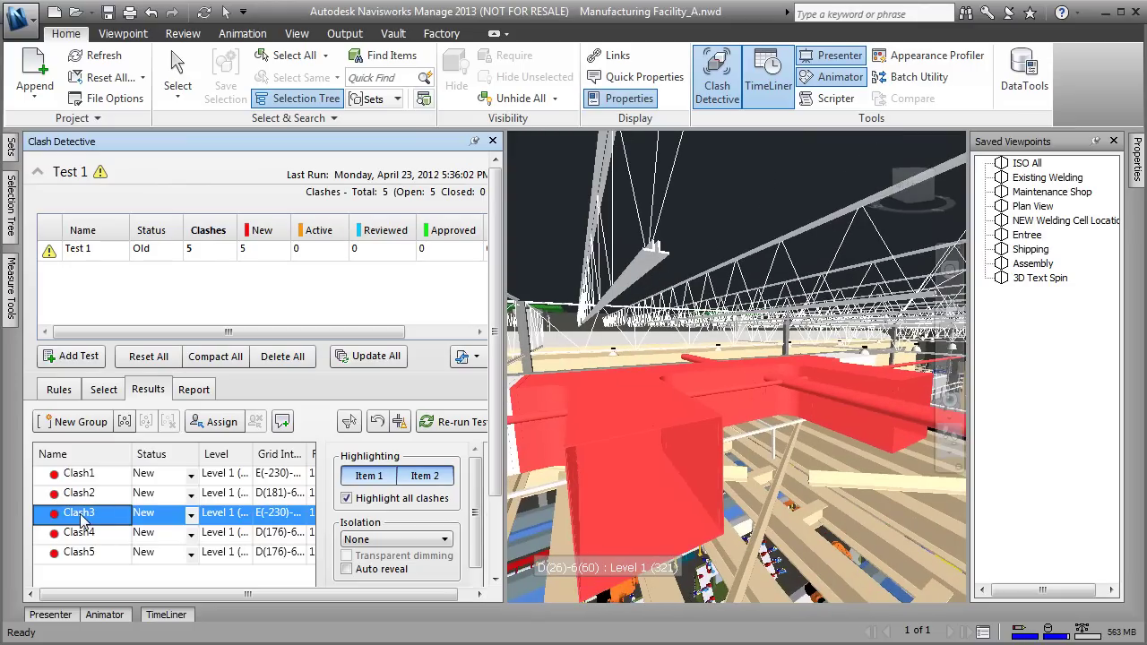
pyautogui.click(78, 473)
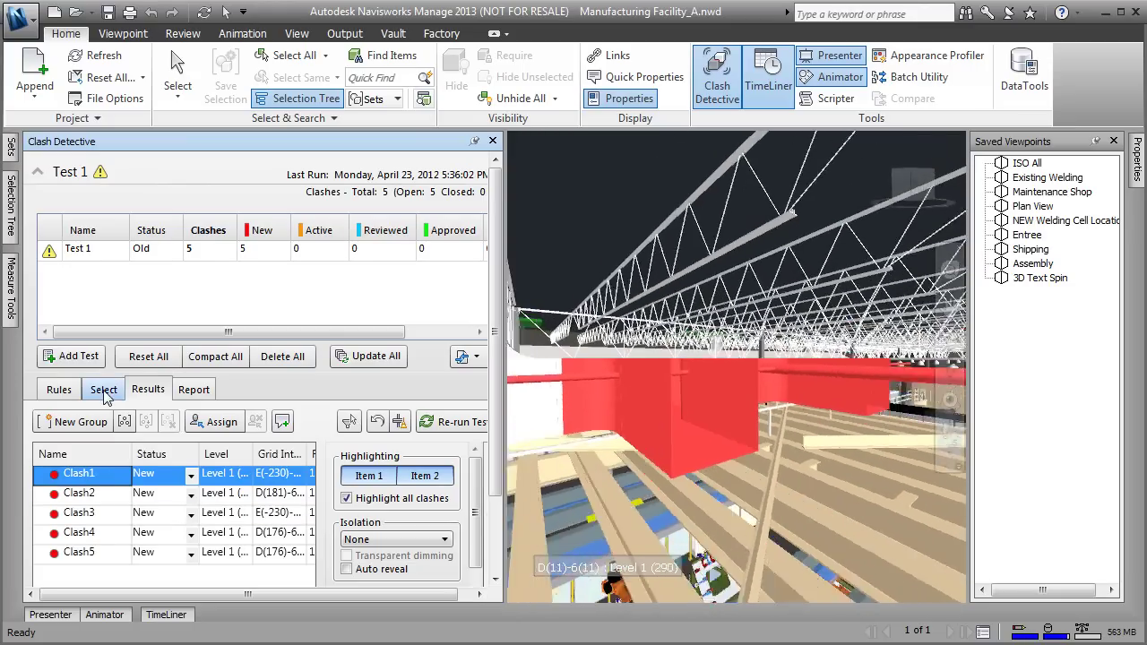
pyautogui.click(104, 391)
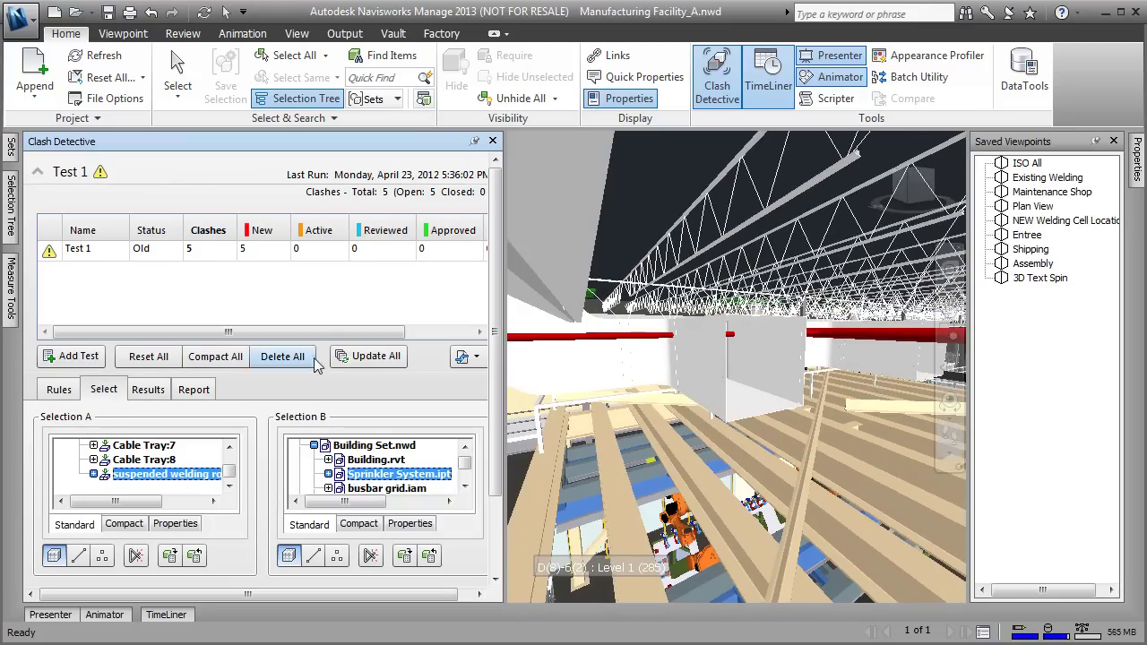
# Close Clash Detective, and start a new file without saving the changes to Manufacturing Facility_A.nwd.
pyautogui.click(492, 140)
pyautogui.moveTo(345, 518); pyautogui.dragTo(432, 538)
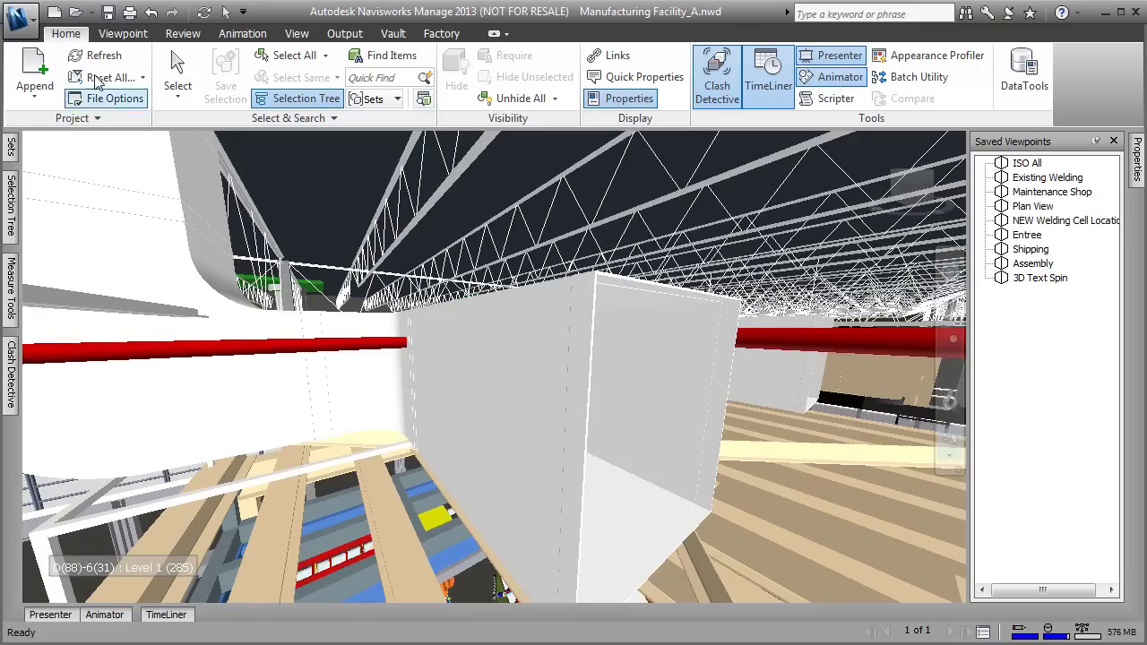
pyautogui.click(54, 12)
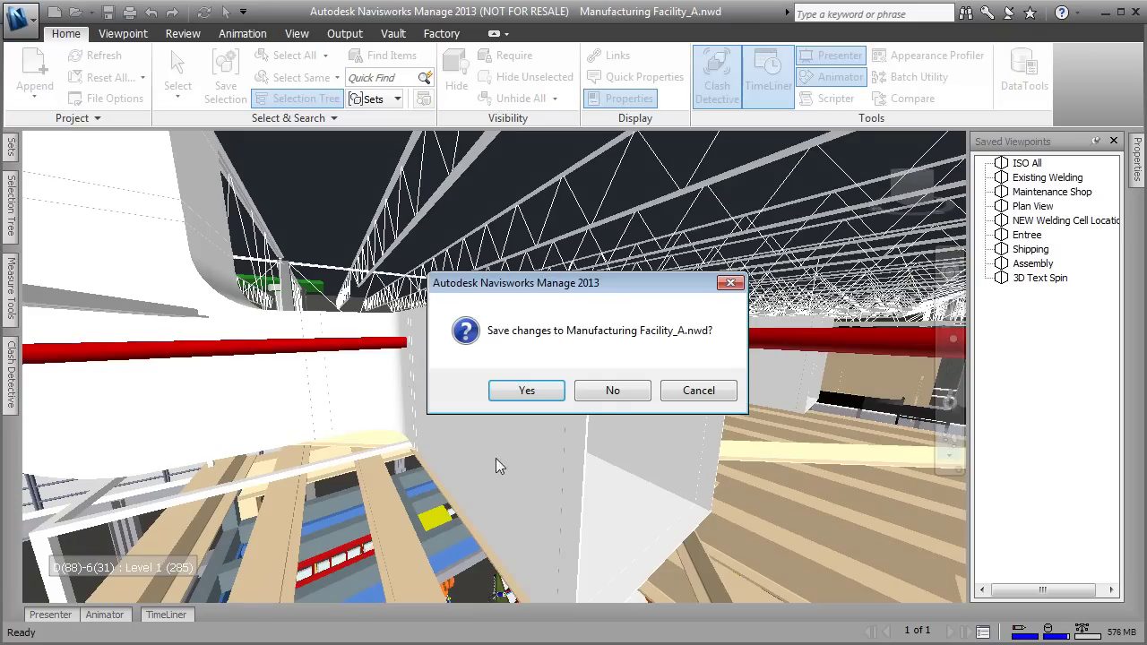
pyautogui.click(613, 392)
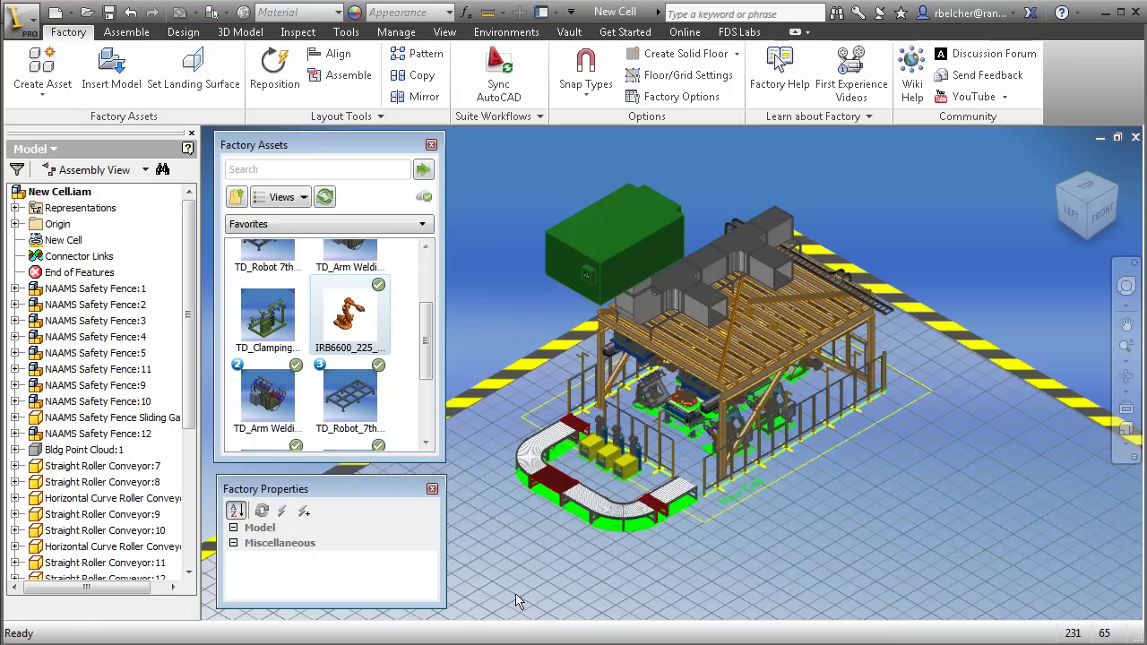
# Switch to the New Cell assembly in Inventor, and set the selection filter to part priority for picking the ductwork.
pyautogui.moveTo(794, 243); pyautogui.dragTo(706, 185, button='middle')
pyautogui.scroll(3, 707, 178)
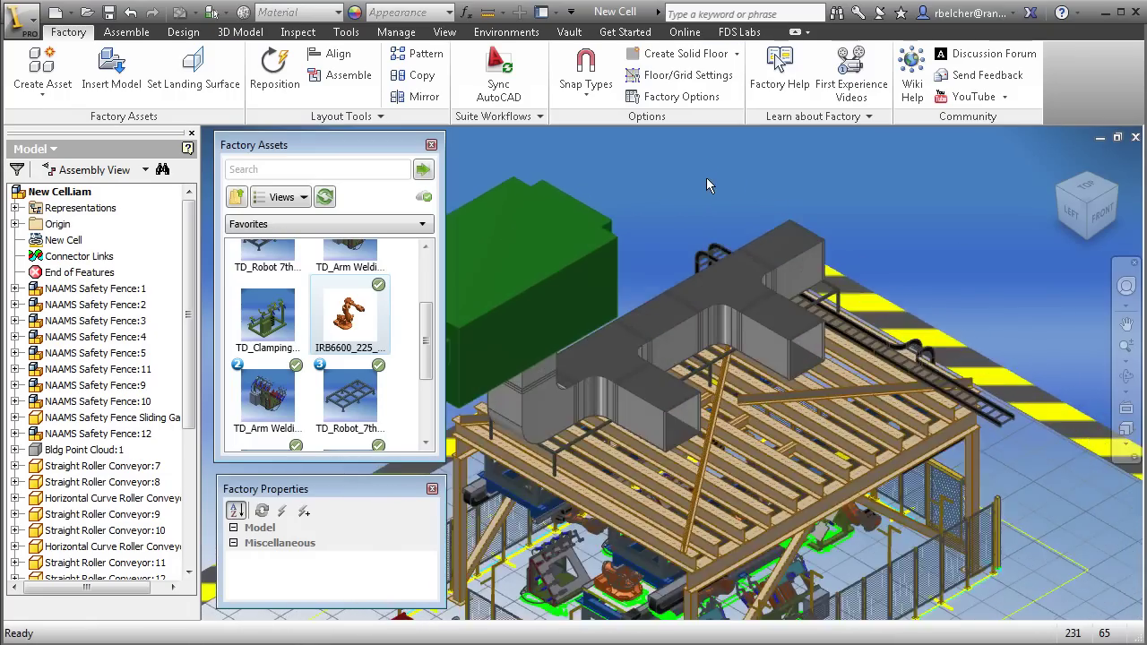
pyautogui.scroll(2, 714, 312)
pyautogui.moveTo(715, 312); pyautogui.dragTo(510, 269, button='middle')
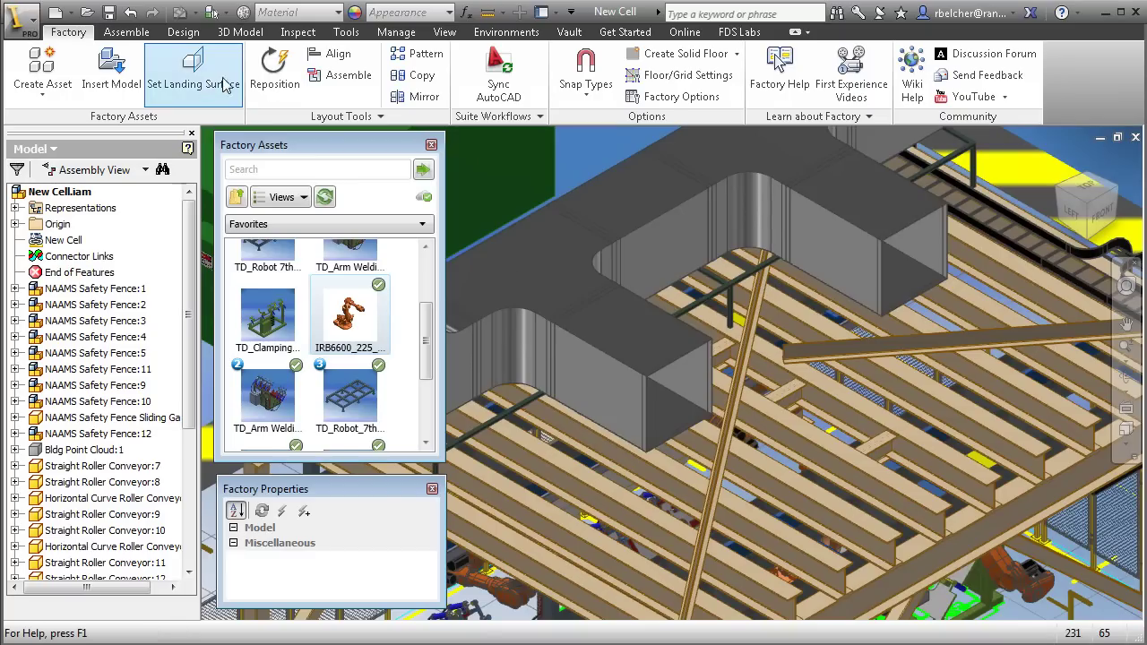
pyautogui.click(227, 15)
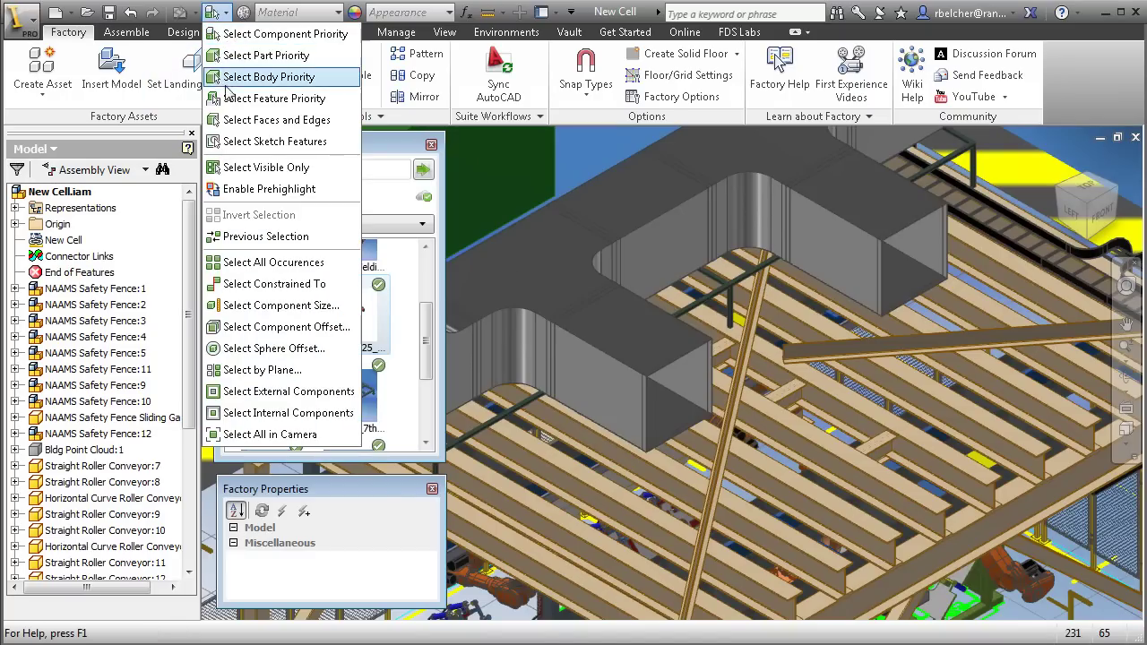
pyautogui.click(260, 51)
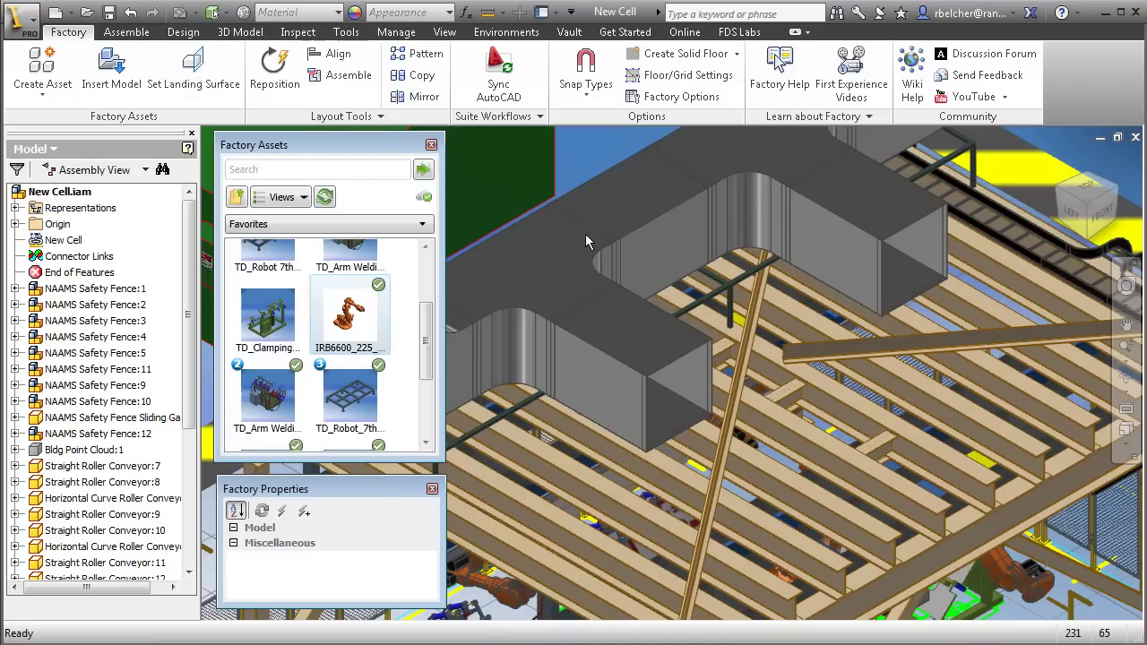
# Try to set the height of the open-ended straight duct section nearest the front to 30 in.
pyautogui.click(633, 335)
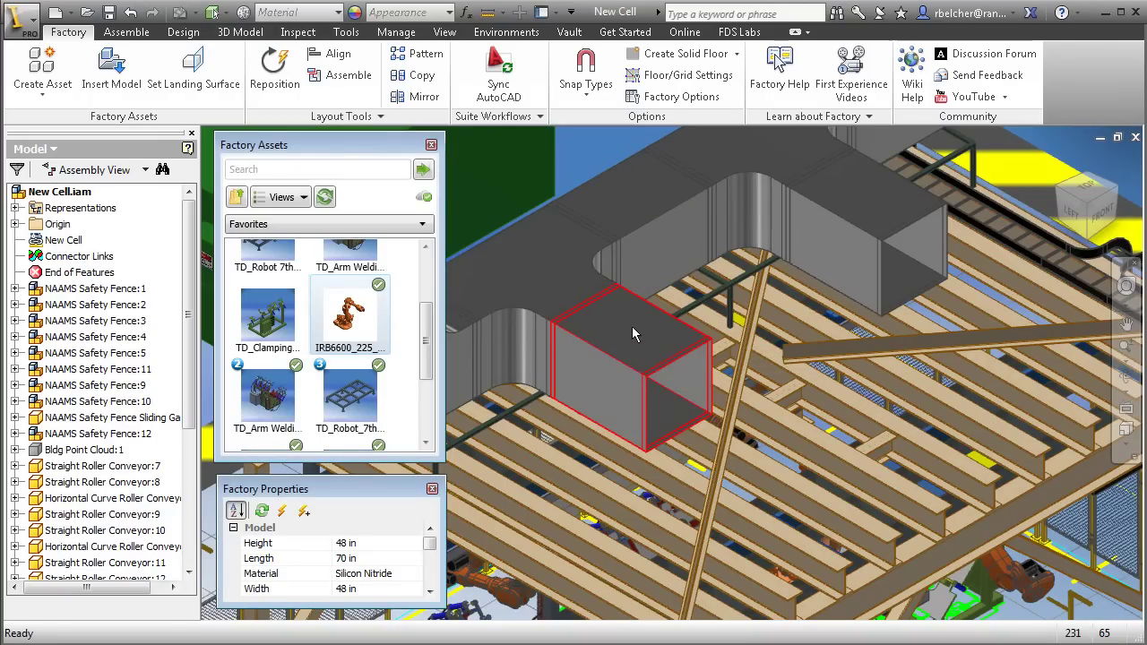
pyautogui.click(632, 335)
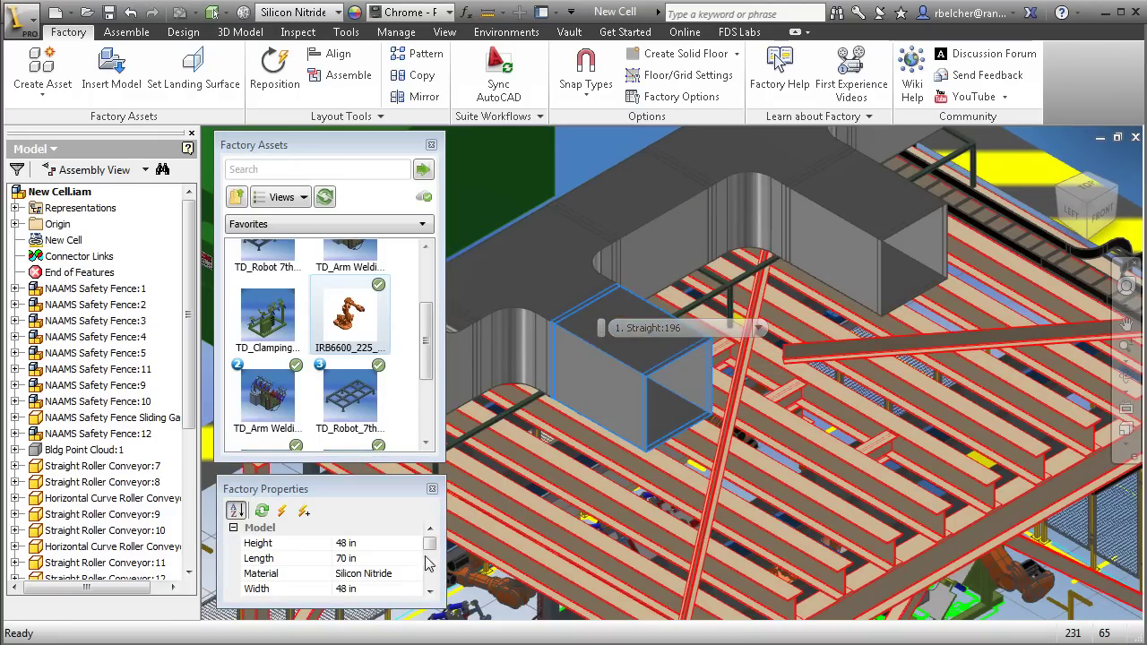
pyautogui.scroll(-1, 431, 549)
pyautogui.scroll(1, 431, 548)
pyautogui.click(367, 543)
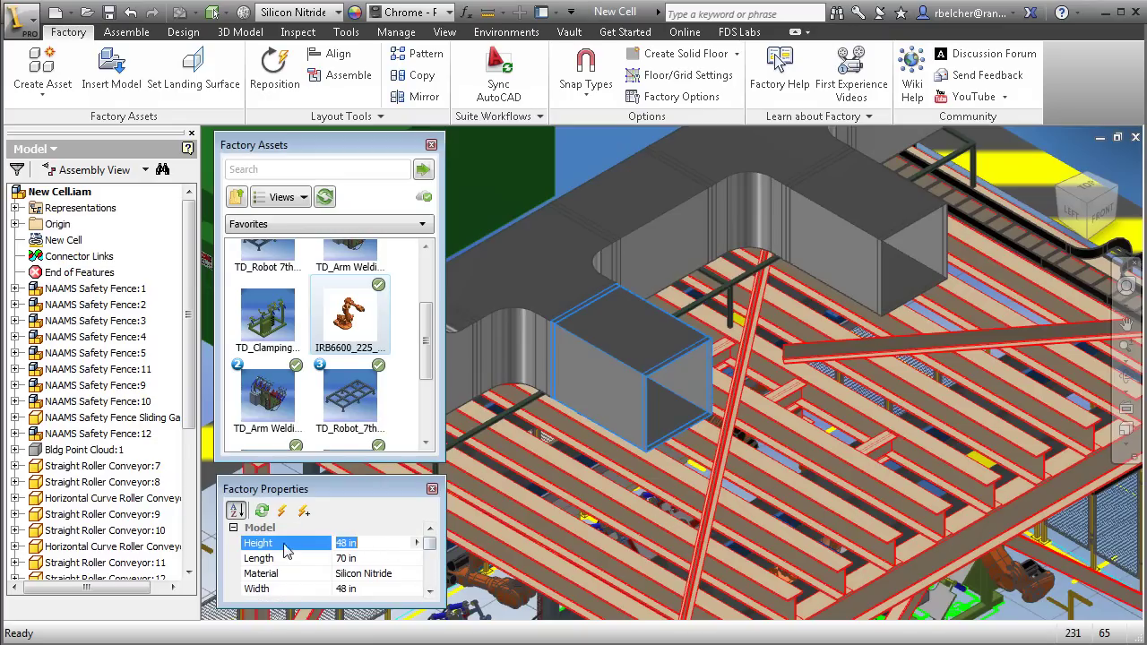
pyautogui.write('30')
pyautogui.click(463, 558)
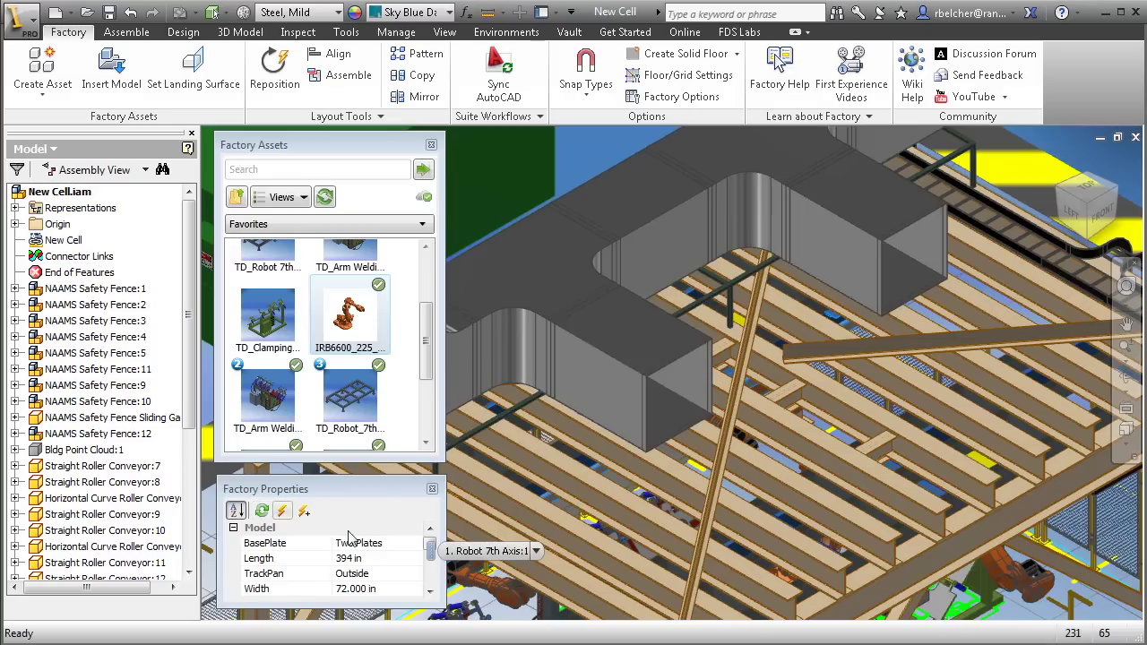
# Set the height of the front straight duct section to 30 in, and clear the selection.
pyautogui.click(605, 376)
pyautogui.click(345, 543)
pyautogui.doubleClick(338, 544)
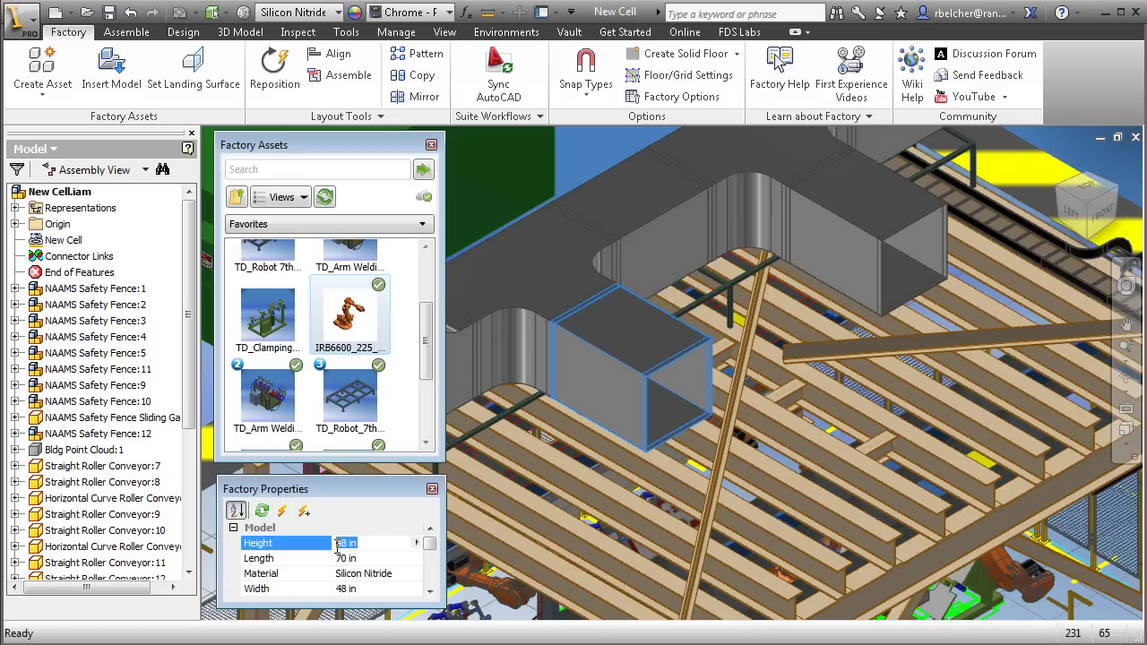
pyautogui.write('30')
pyautogui.press('Return')
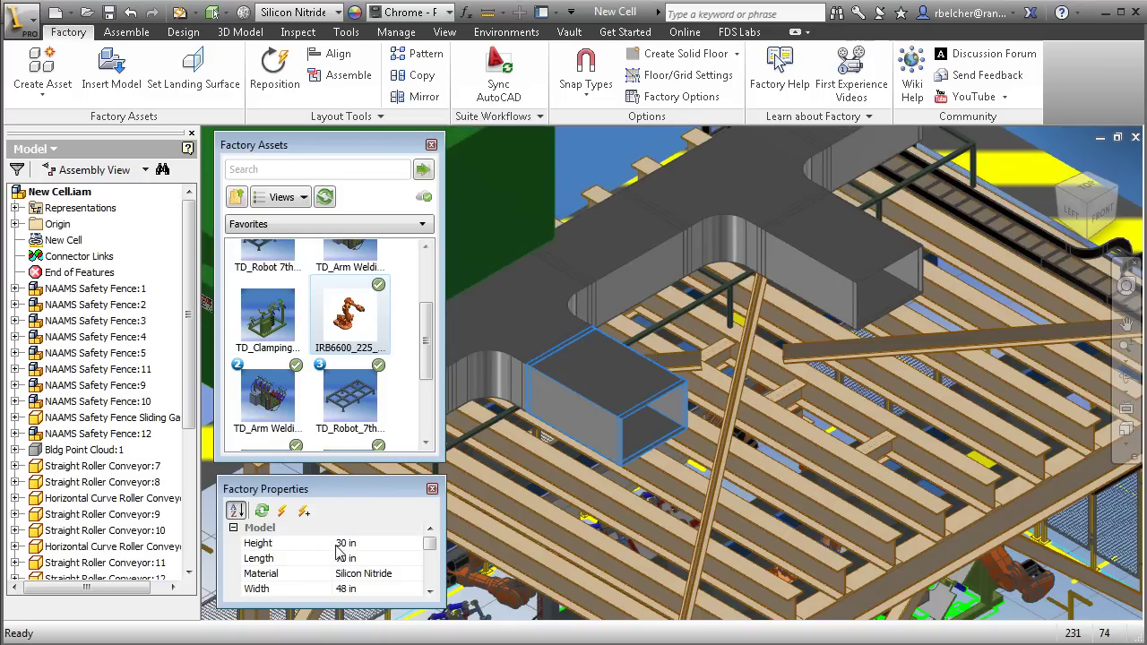
pyautogui.click(605, 148)
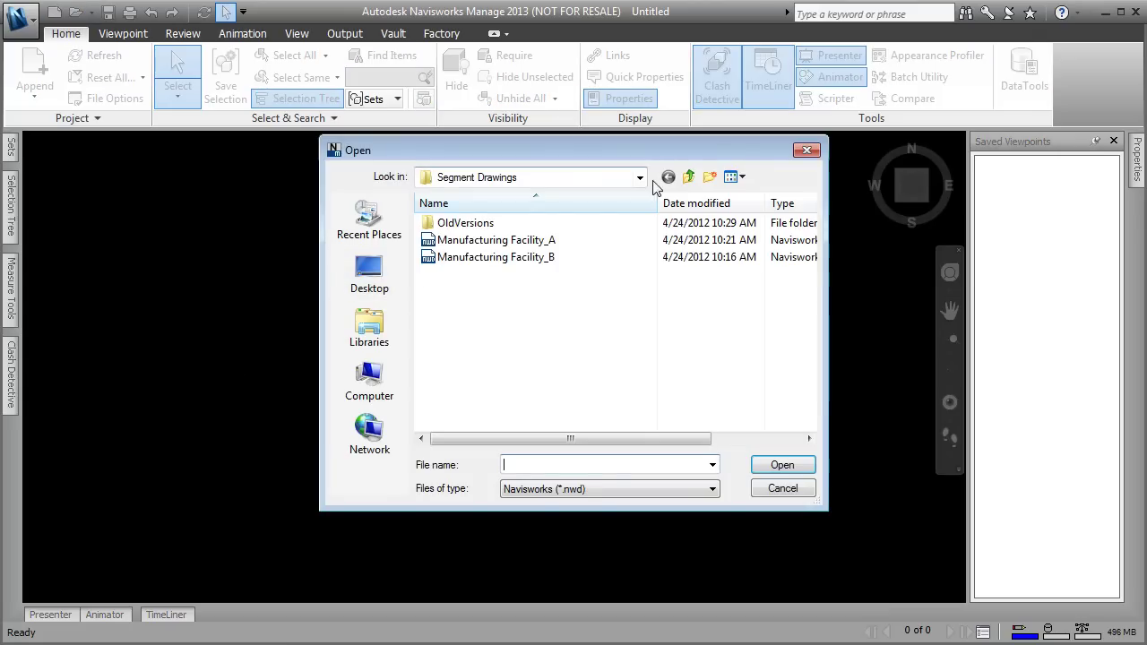
# Switch to Navisworks, open New Cell - Timeline.nwd, and show the saved viewpoint NEW Welding Cell Location.
pyautogui.click(691, 178)
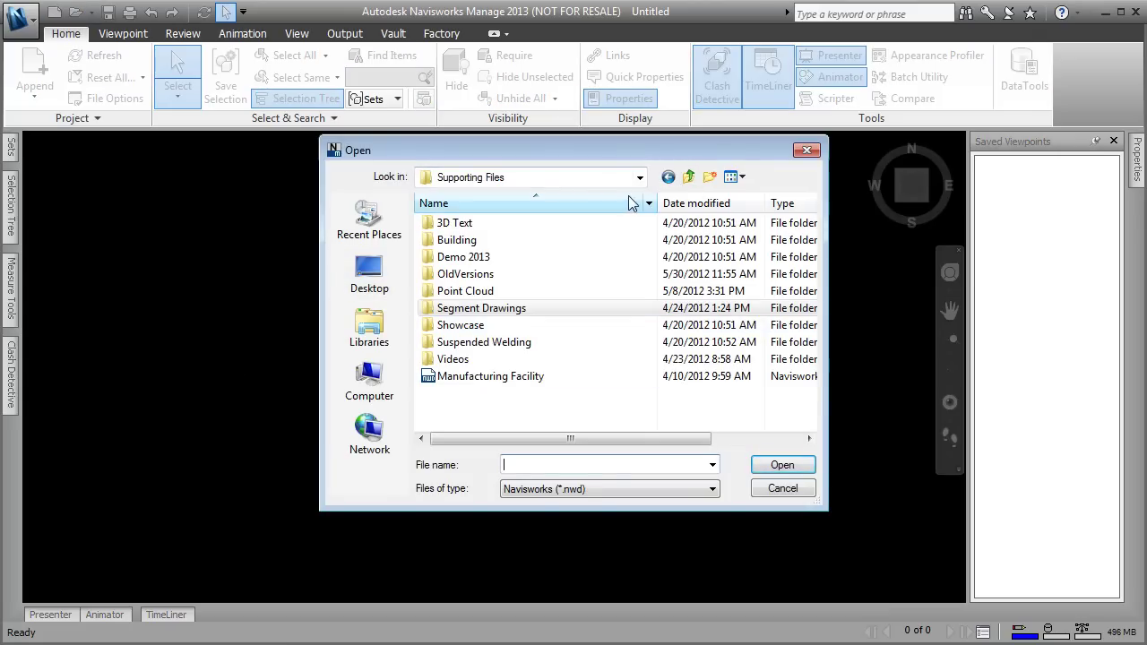
pyautogui.click(692, 177)
pyautogui.doubleClick(481, 311)
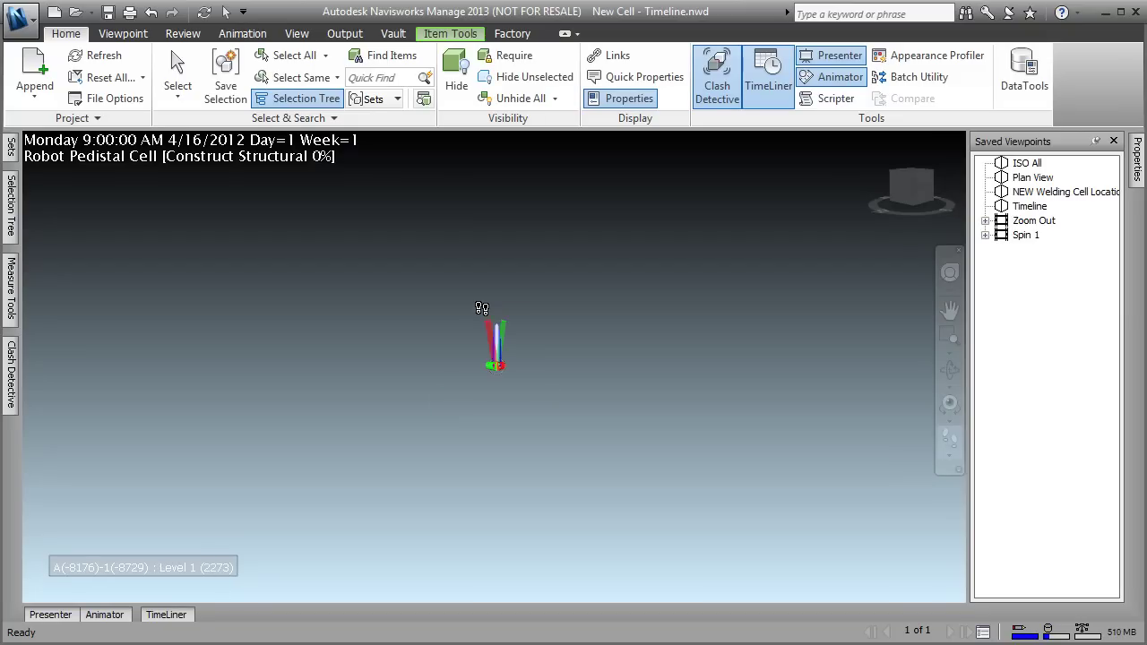
pyautogui.click(1030, 192)
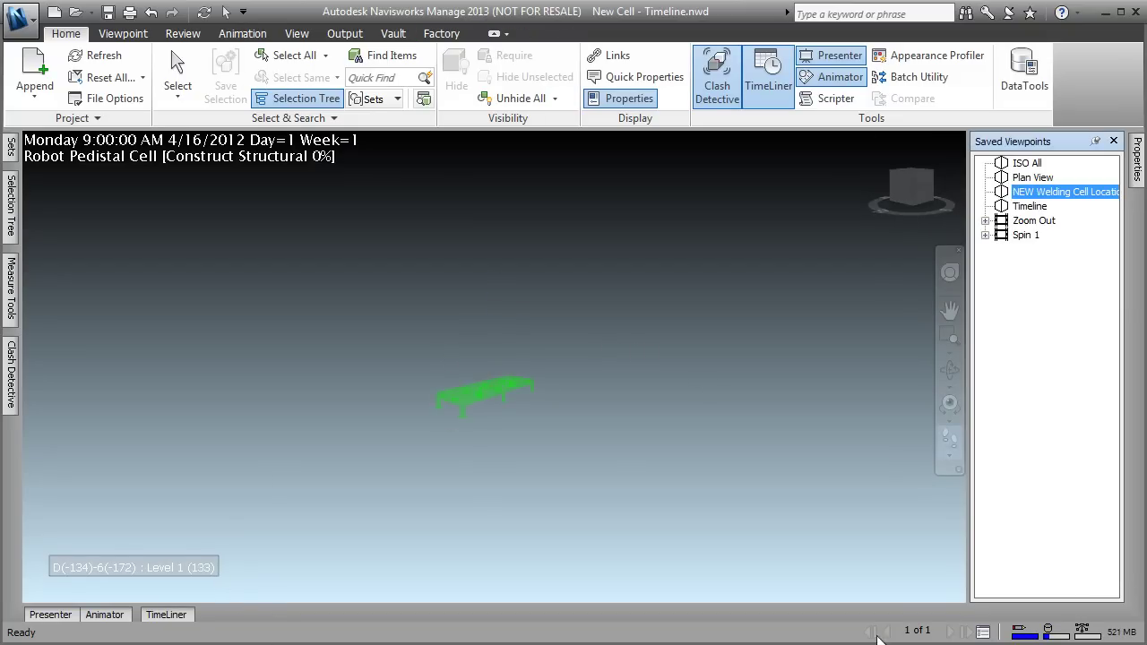
# Pin TimeLiner open at its task list, and walk past the ductwork and sprinkler pipe to the front of the welding cell.
pyautogui.click(165, 615)
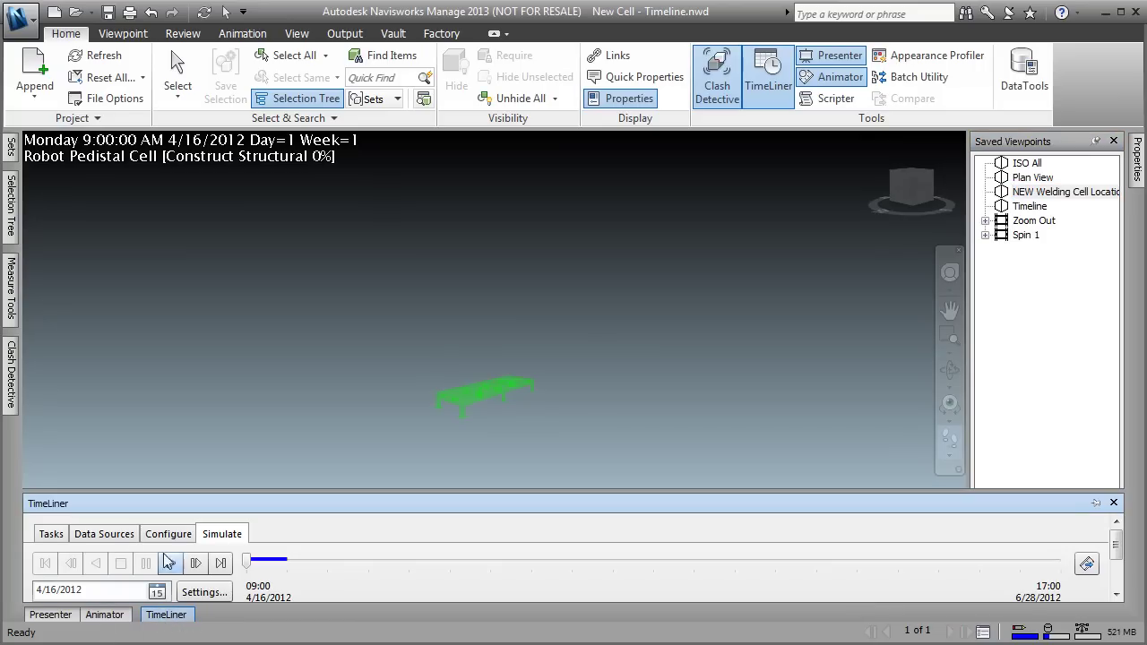
pyautogui.click(56, 534)
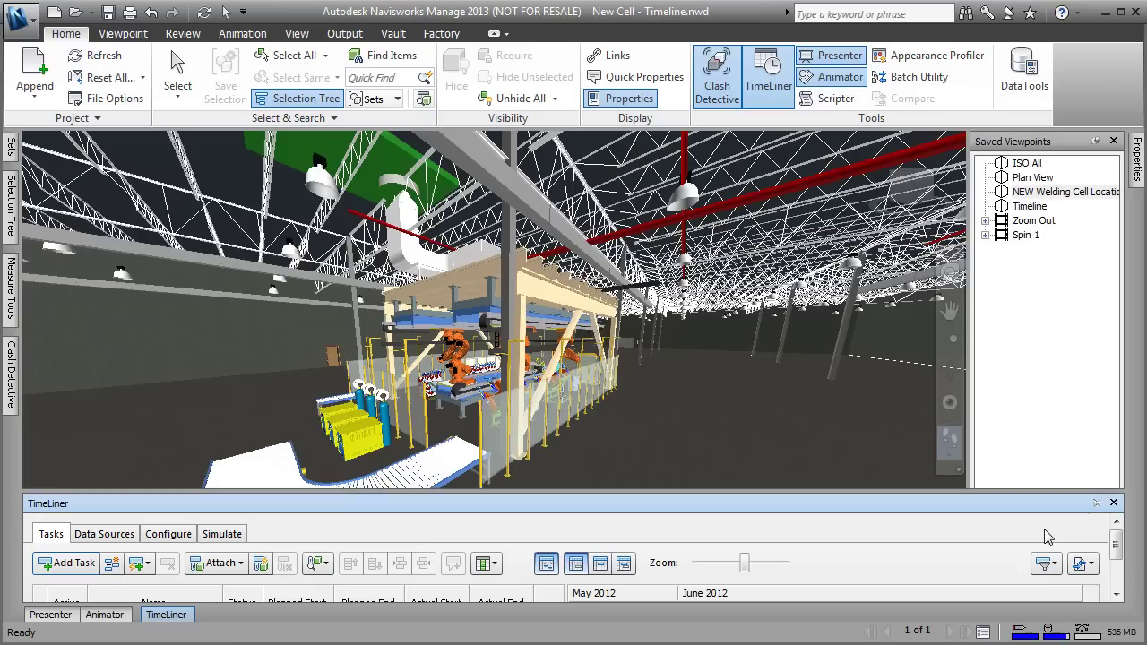
pyautogui.click(1095, 503)
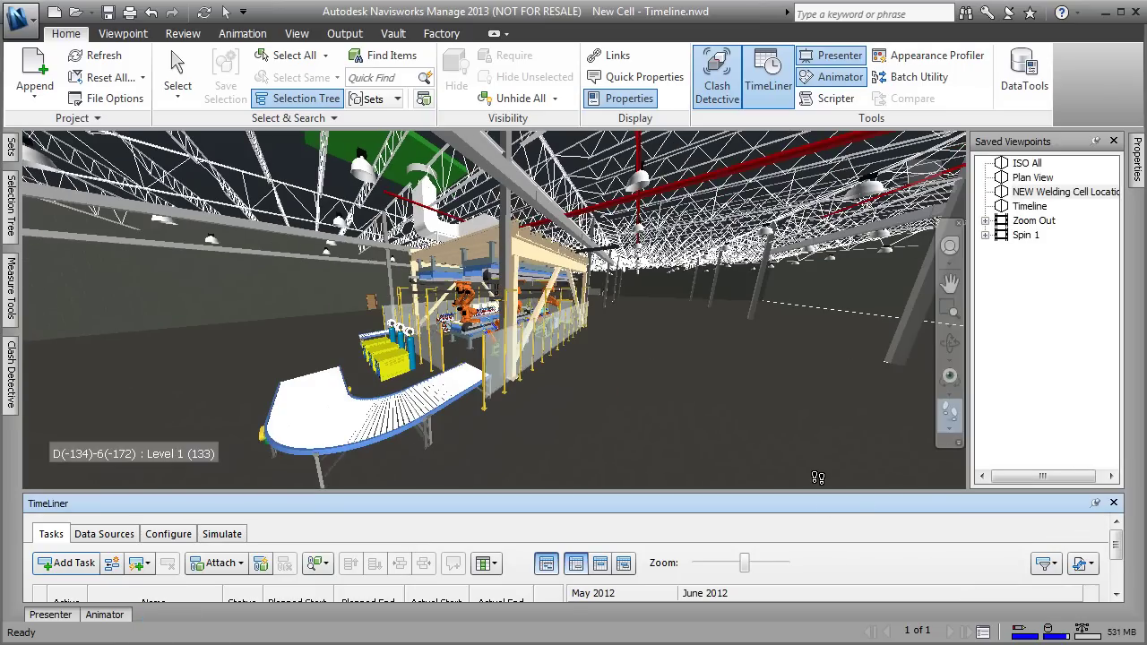
pyautogui.moveTo(588, 395); pyautogui.dragTo(654, 349)
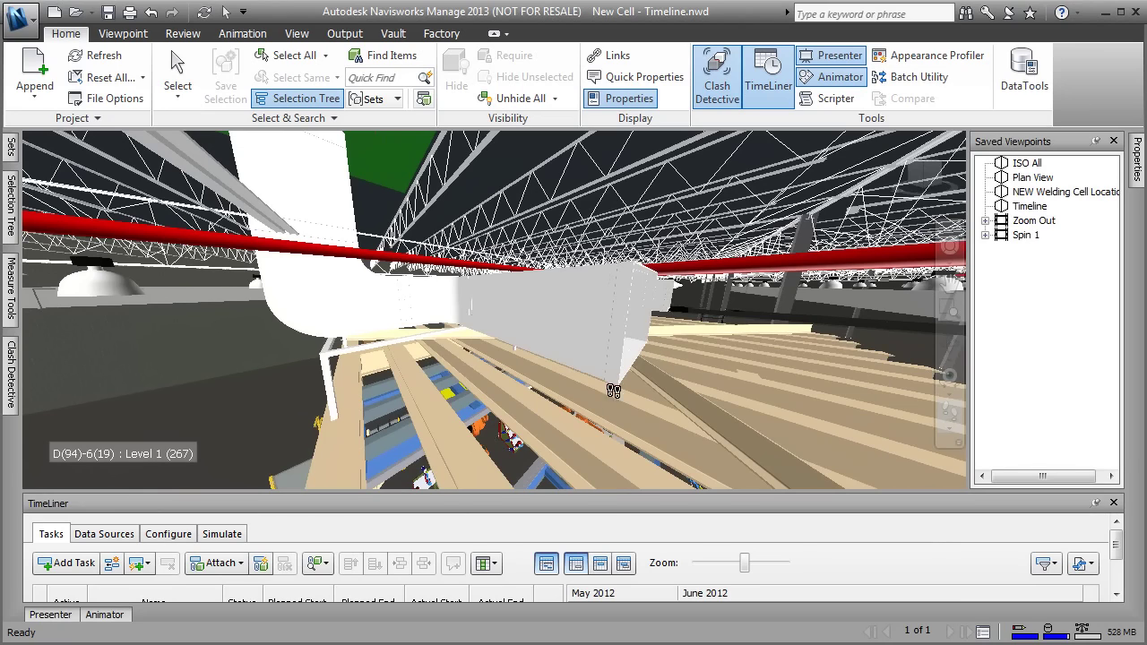
pyautogui.moveTo(681, 400); pyautogui.dragTo(489, 371)
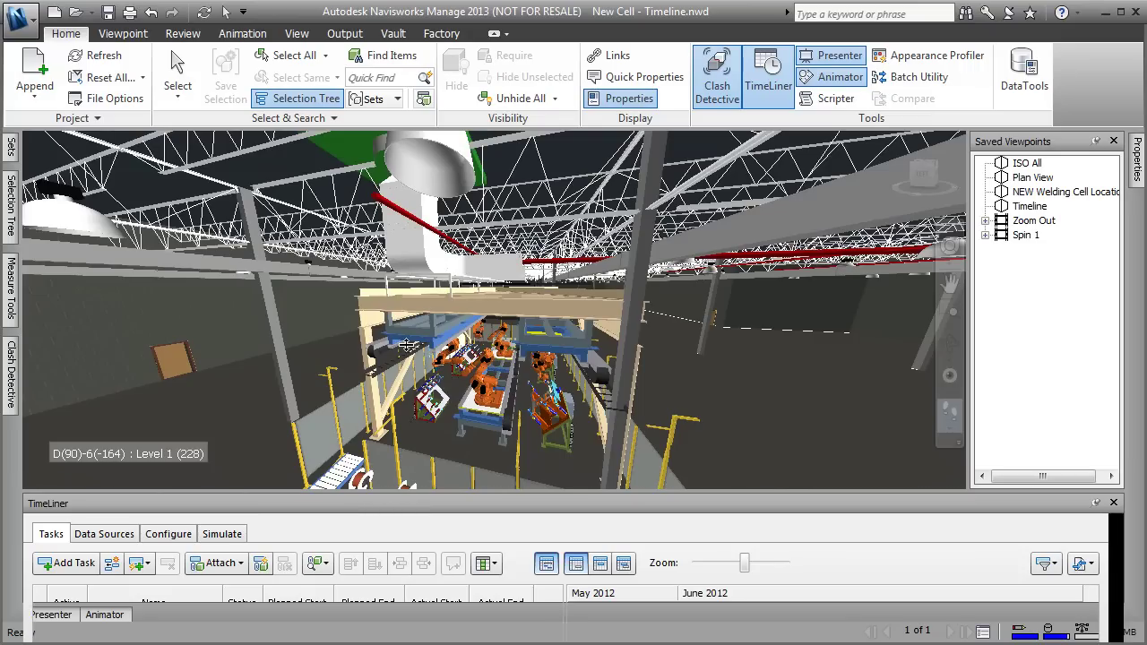
# Enlarge TimeLiner, review the planned dates and Gantt bars of the installation tasks, and shrink it again.
pyautogui.moveTo(405, 492); pyautogui.dragTo(406, 346)
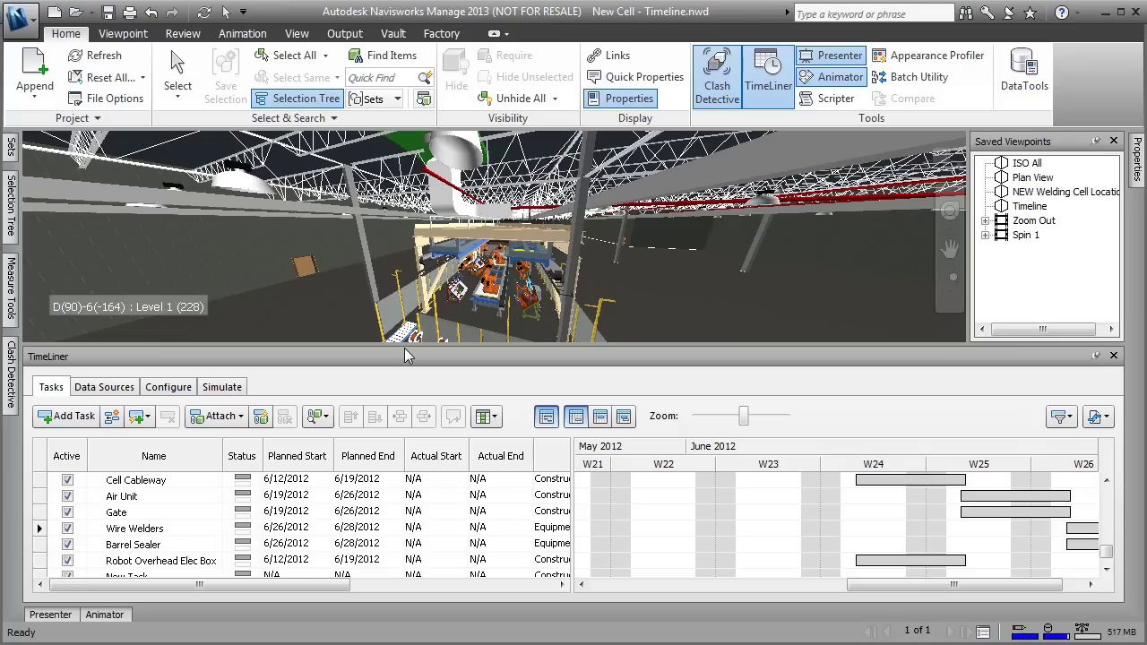
pyautogui.press('ctrl')
pyautogui.moveTo(1108, 558); pyautogui.dragTo(1101, 492)
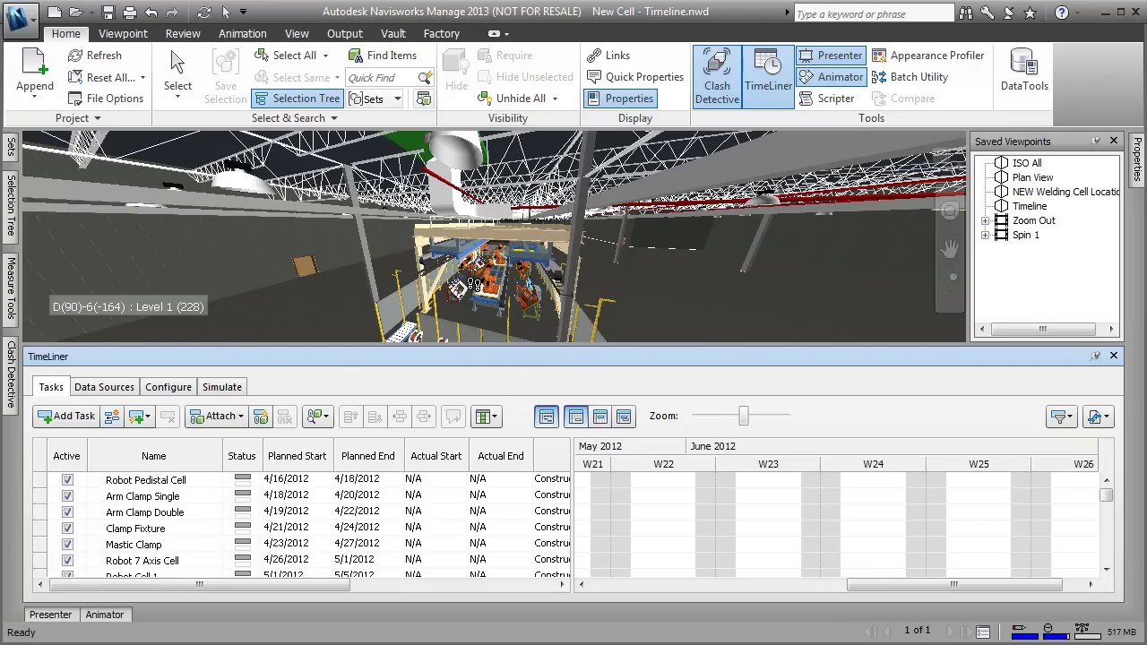
pyautogui.moveTo(1105, 496); pyautogui.dragTo(1106, 523)
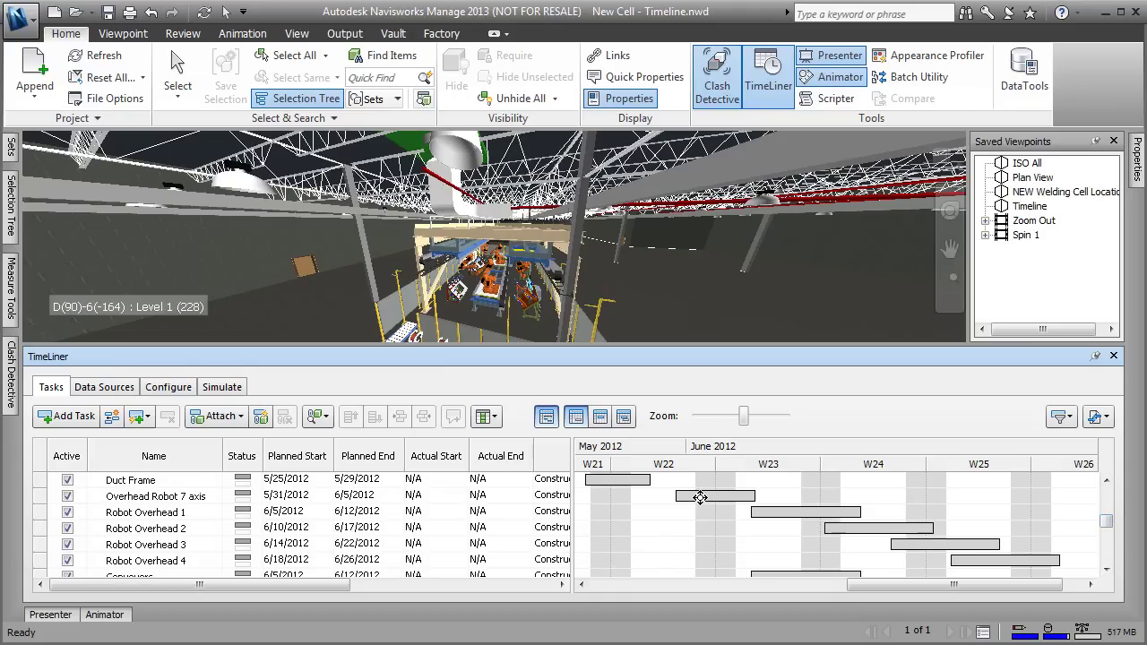
pyautogui.moveTo(837, 512)
pyautogui.moveTo(1109, 522); pyautogui.dragTo(1108, 544)
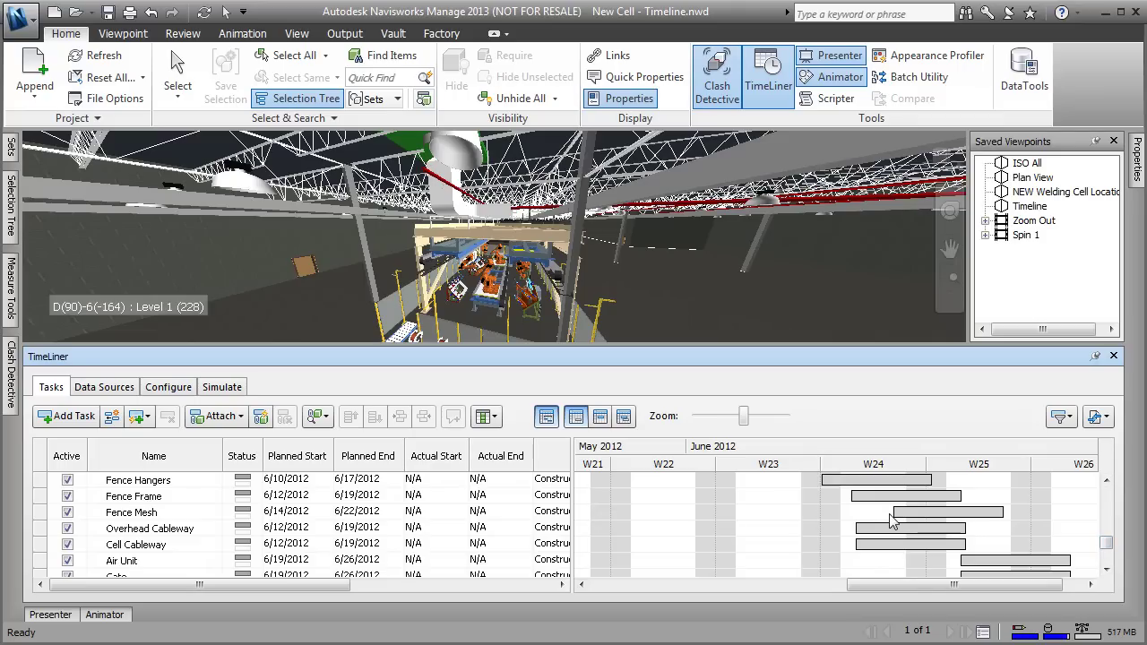
pyautogui.moveTo(584, 344); pyautogui.dragTo(583, 496)
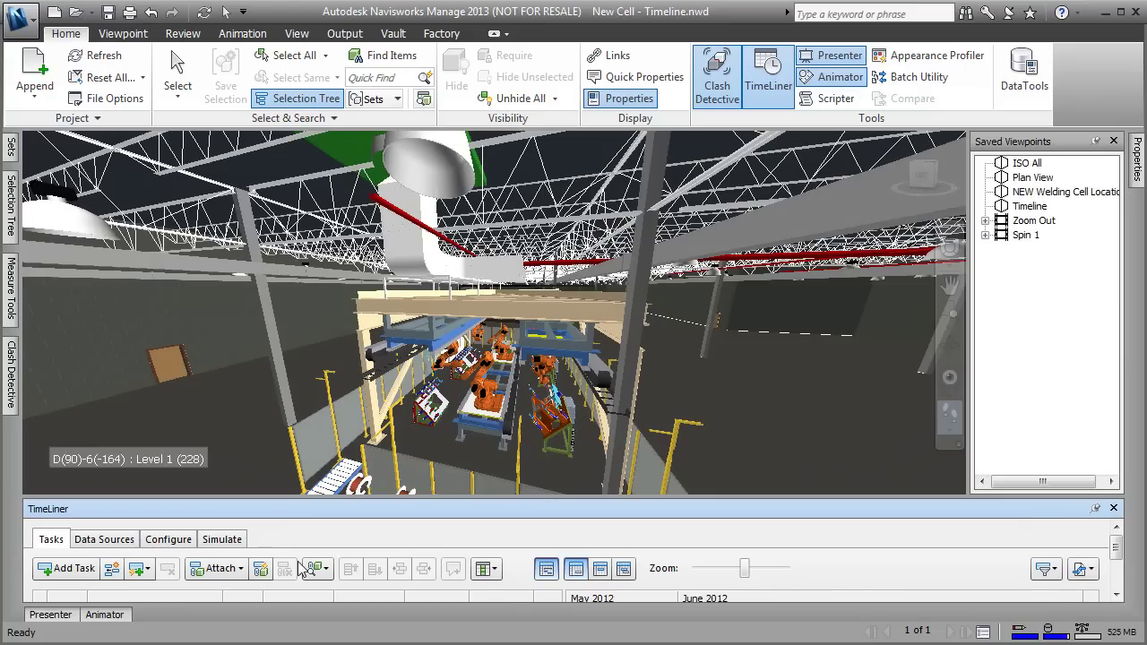
# Play the TimeLiner construction simulation, pause it at 6/11/2012, and look closer at the partly built cell.
pyautogui.click(220, 542)
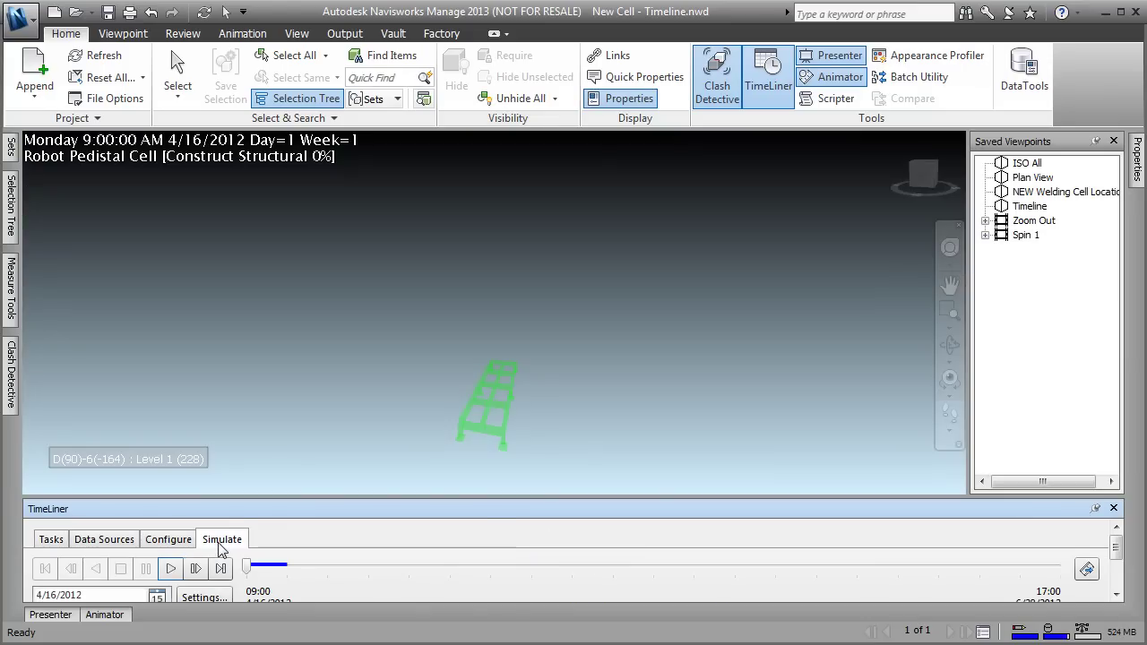
pyautogui.click(170, 569)
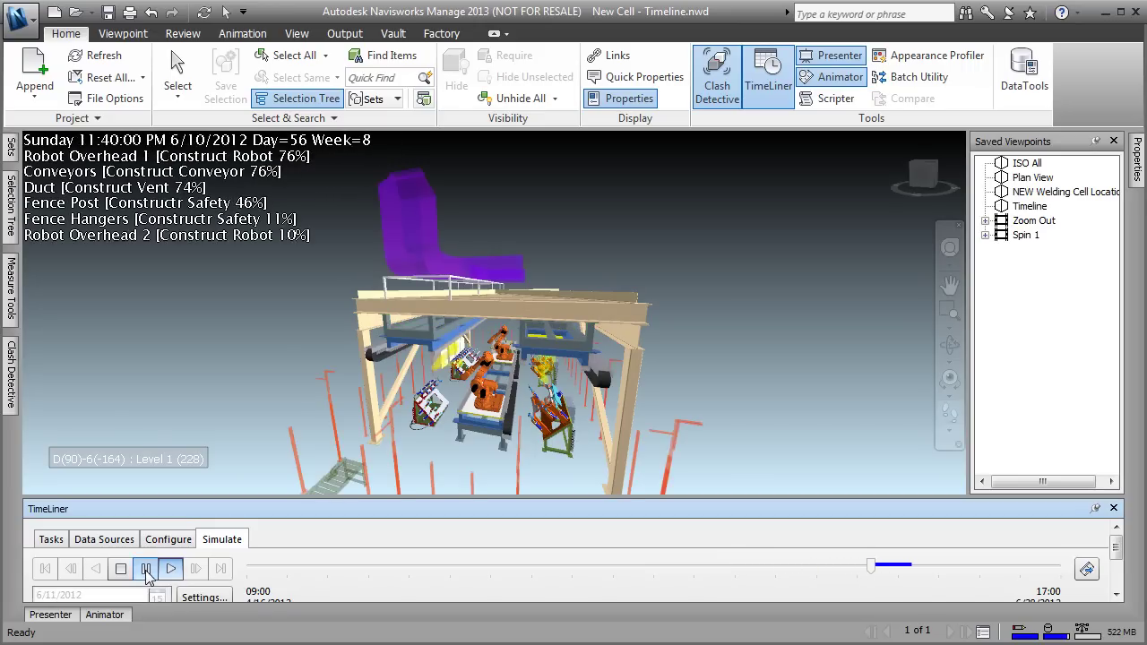
pyautogui.click(146, 569)
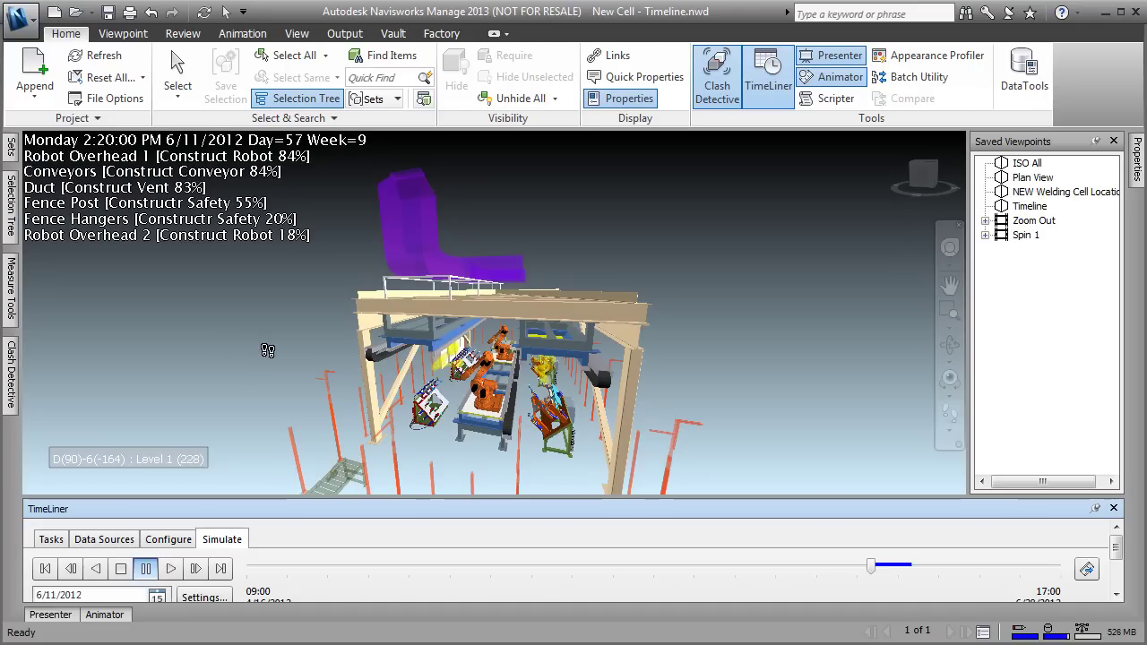
pyautogui.scroll(5, 485, 385)
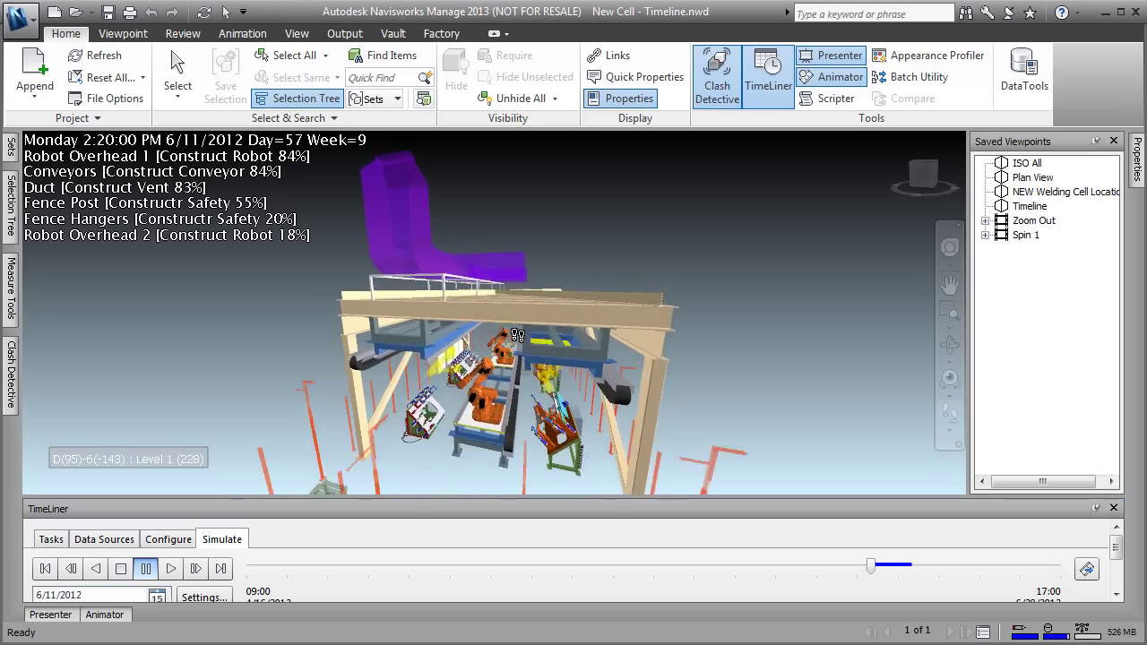
# Walk through the partly built welding cell among its robots and fixtures, and back out to an overall view of the structure and duct.
pyautogui.moveTo(536, 363); pyautogui.dragTo(563, 345)
pyautogui.moveTo(445, 339); pyautogui.dragTo(392, 366)
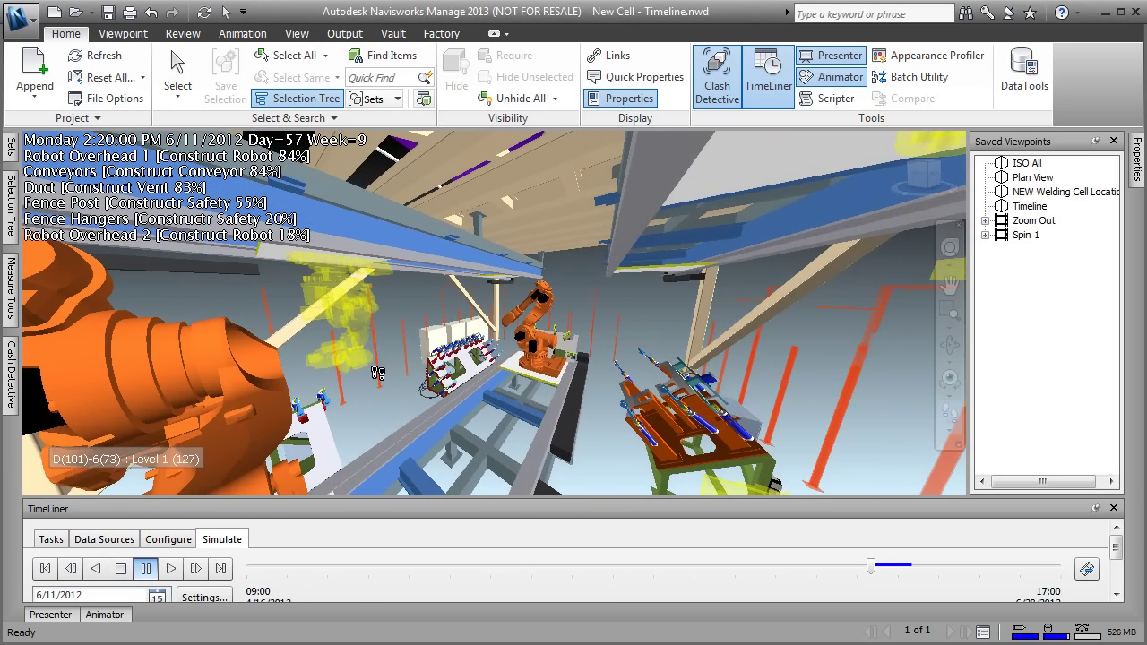
pyautogui.moveTo(375, 358); pyautogui.dragTo(310, 372)
pyautogui.moveTo(365, 396); pyautogui.dragTo(359, 343, button='middle')
pyautogui.moveTo(399, 326); pyautogui.dragTo(518, 332)
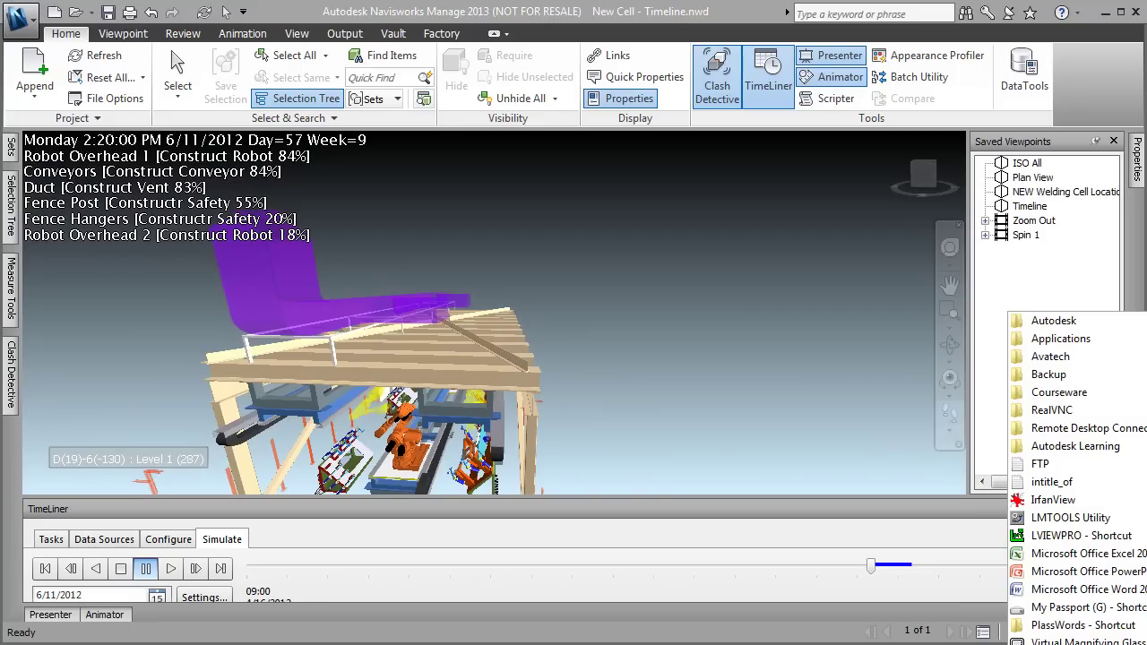
# Play the recorded New Welding Cell Timeline video from its desktop shortcut, and close the player.
pyautogui.moveTo(1051, 481)
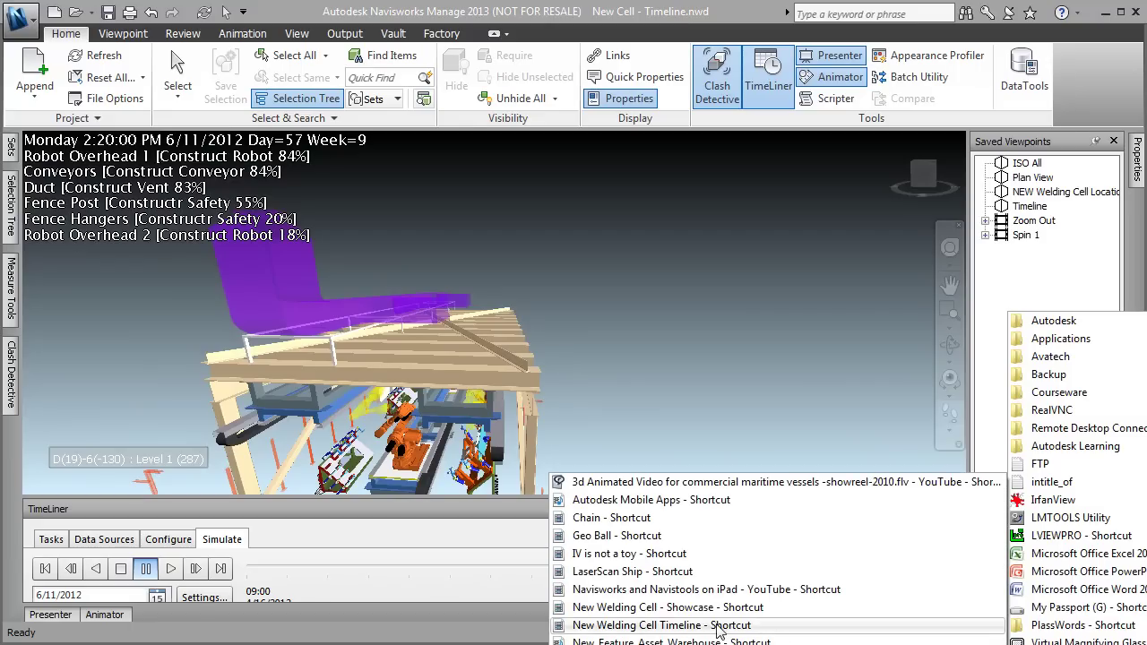
pyautogui.click(719, 627)
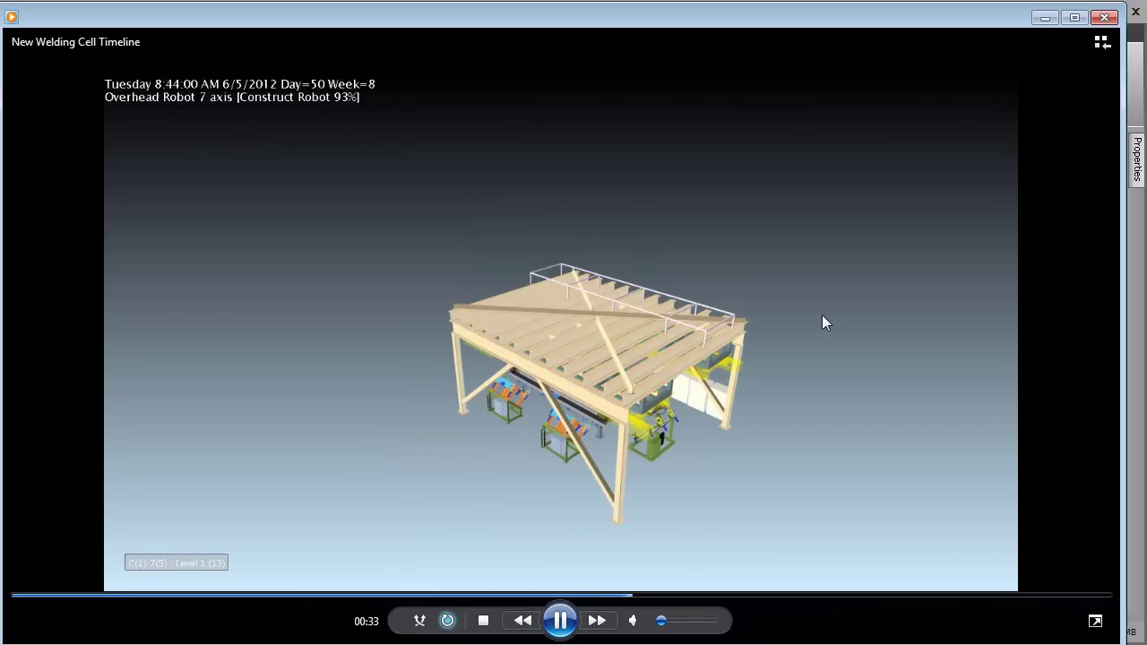
pyautogui.click(1104, 17)
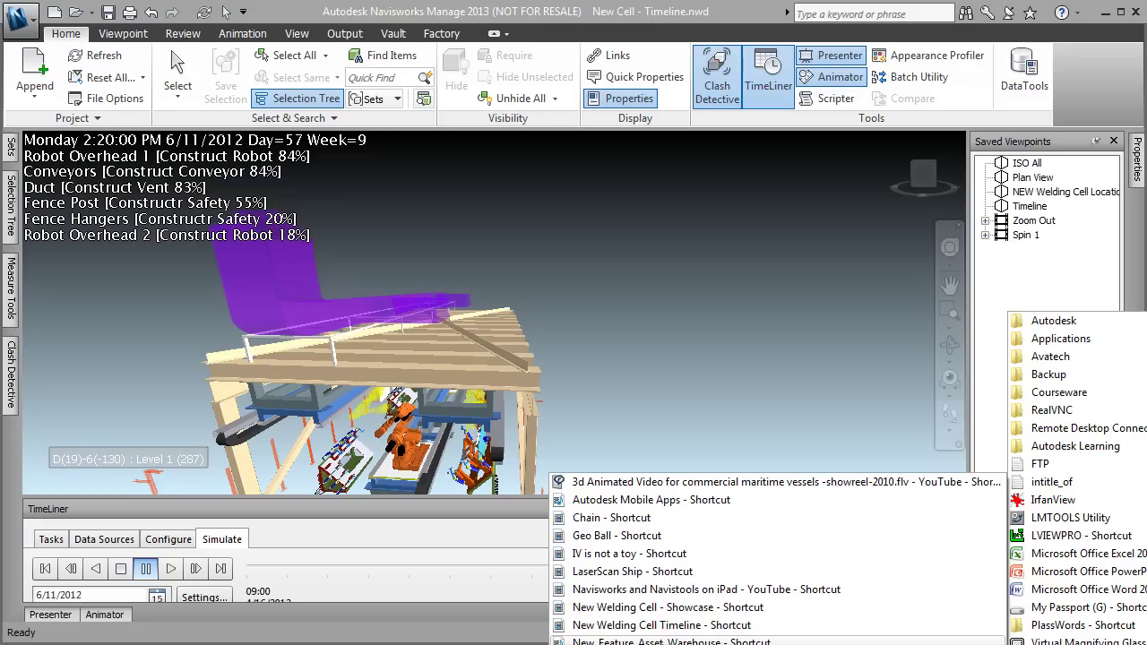
# Play the New Welding Cell - Showcase video, pause it at 00:56 on the rendered cell, and close the player.
pyautogui.click(742, 626)
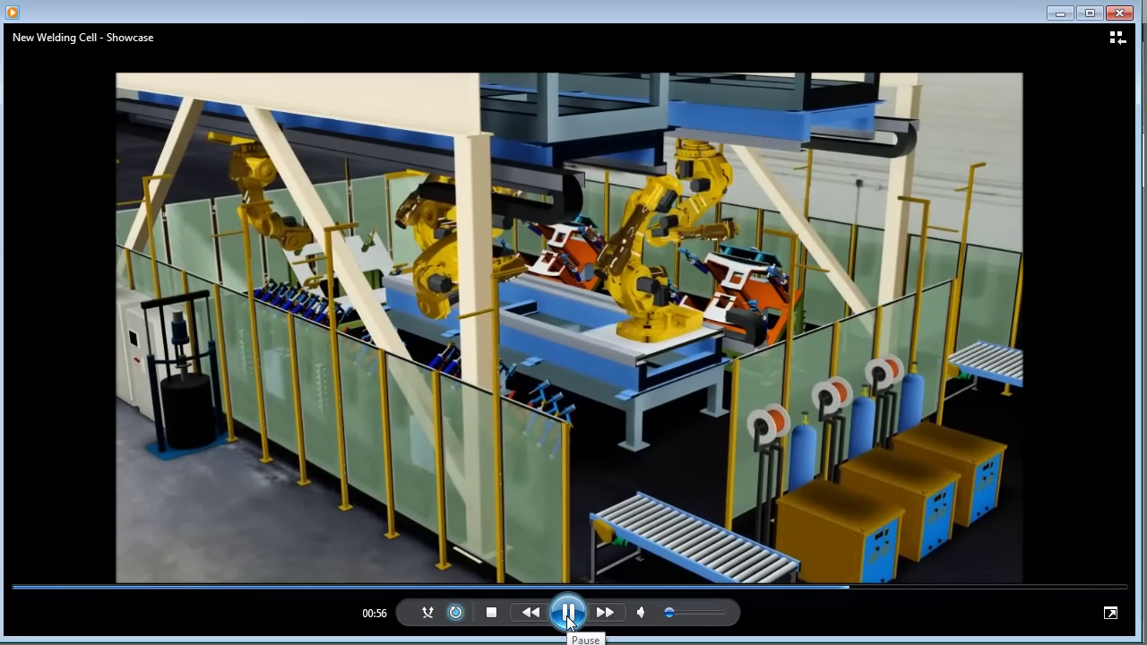
pyautogui.click(567, 613)
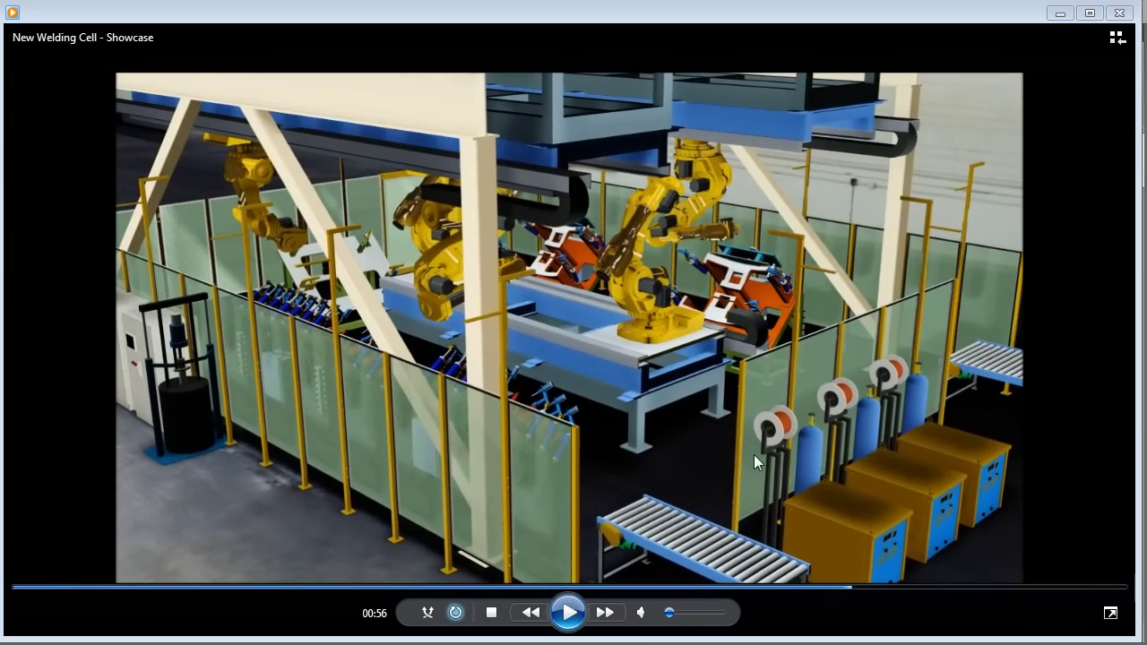
pyautogui.click(1120, 13)
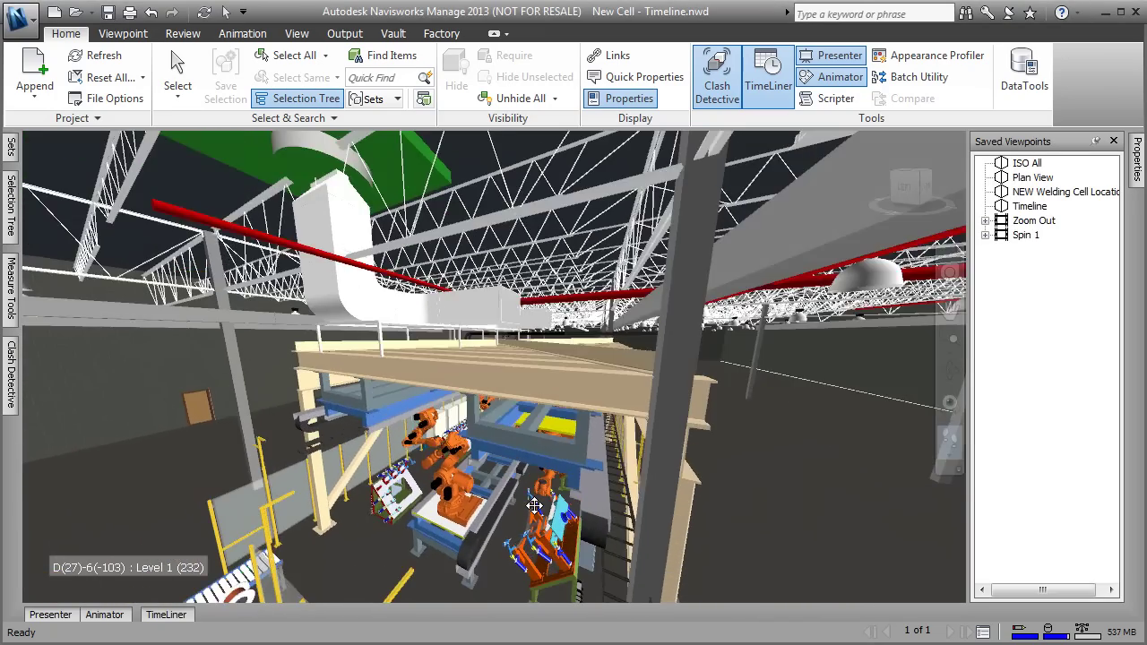
# Look around the finished cell in Navisworks, and switch to Inventor to view the whole New Cell.iam assembly.
pyautogui.moveTo(534, 506); pyautogui.dragTo(597, 546)
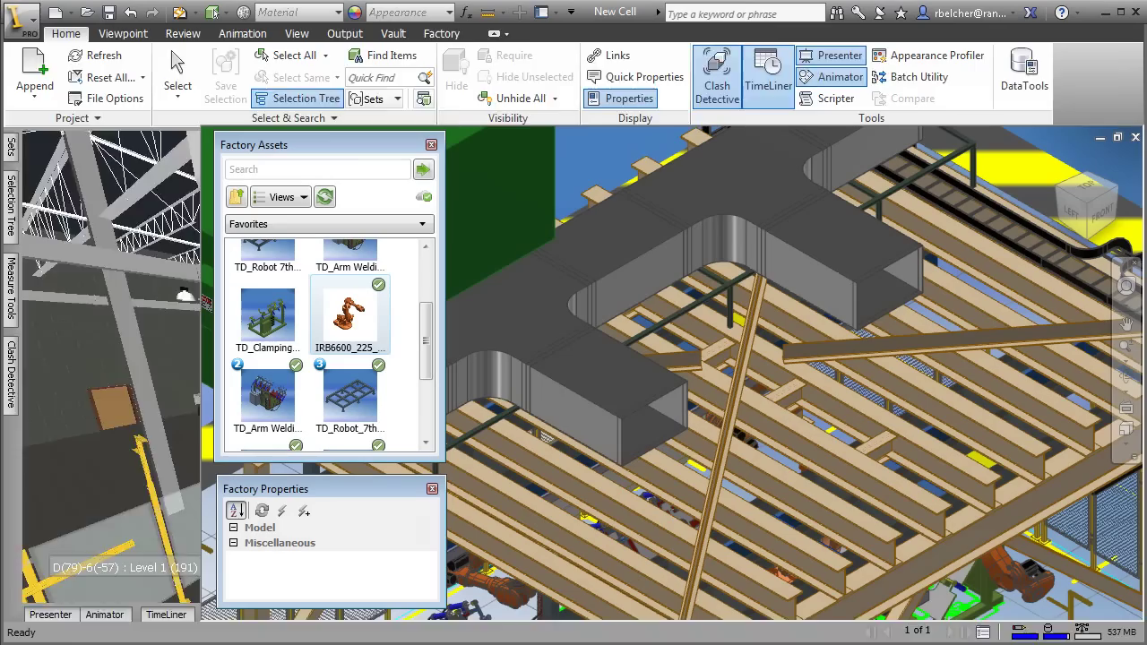
pyautogui.scroll(-5, 793, 413)
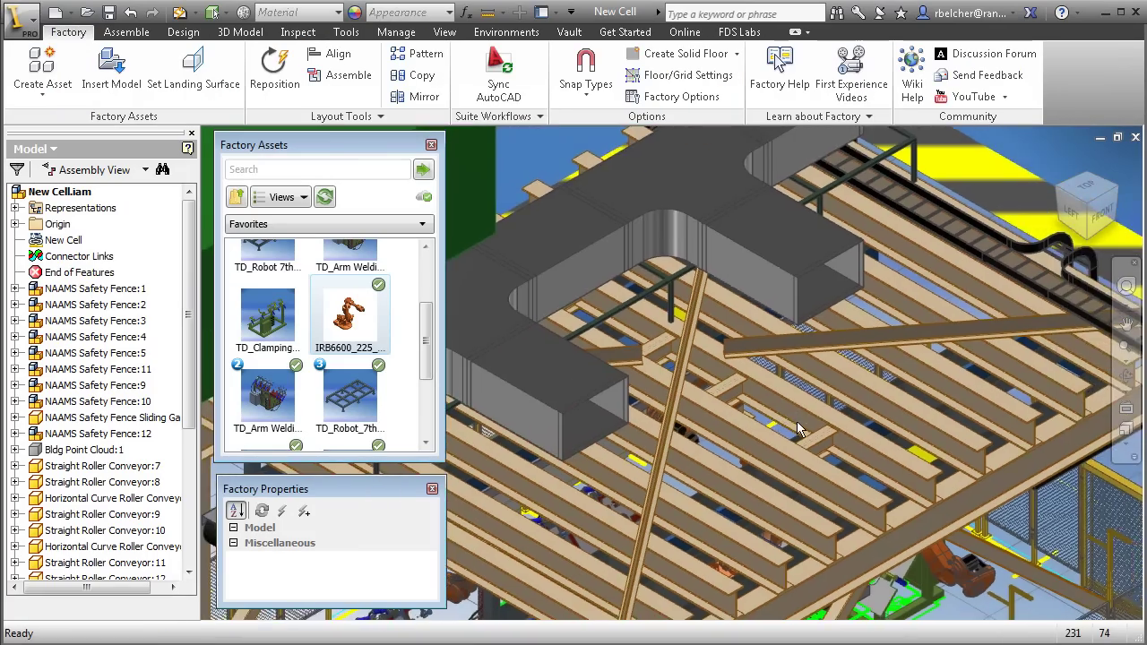
pyautogui.scroll(-3, 799, 427)
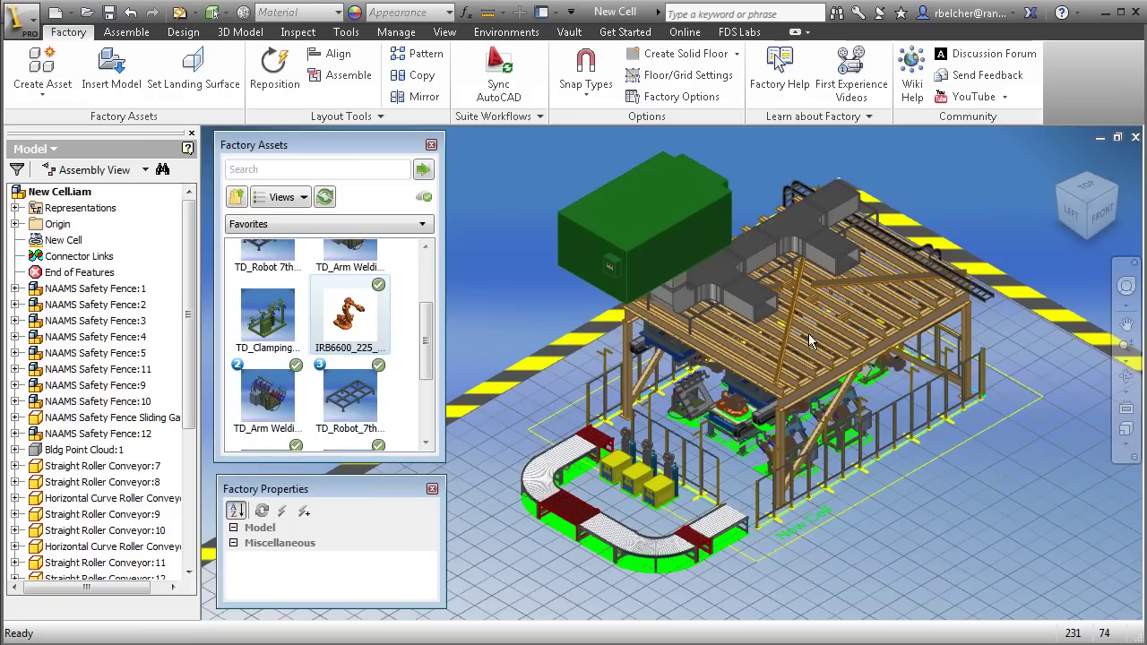
pyautogui.moveTo(809, 339)
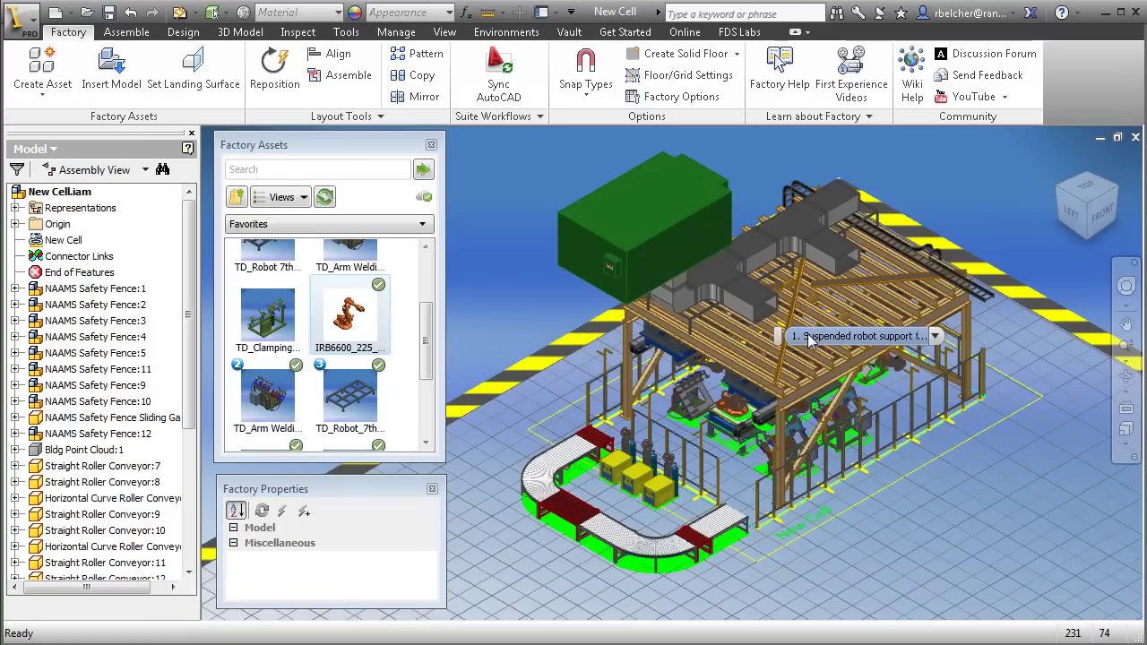